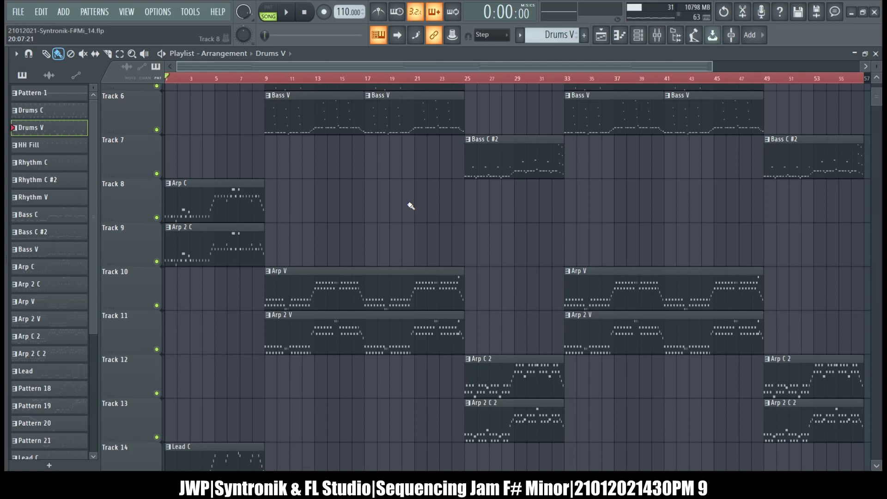
Open the Bass C clip from the playlist's Track 3 in the piano roll and set playback to pattern mode.
key("alt+Tab")
key("alt+Tab")
scroll(411, 205, "up", 5)
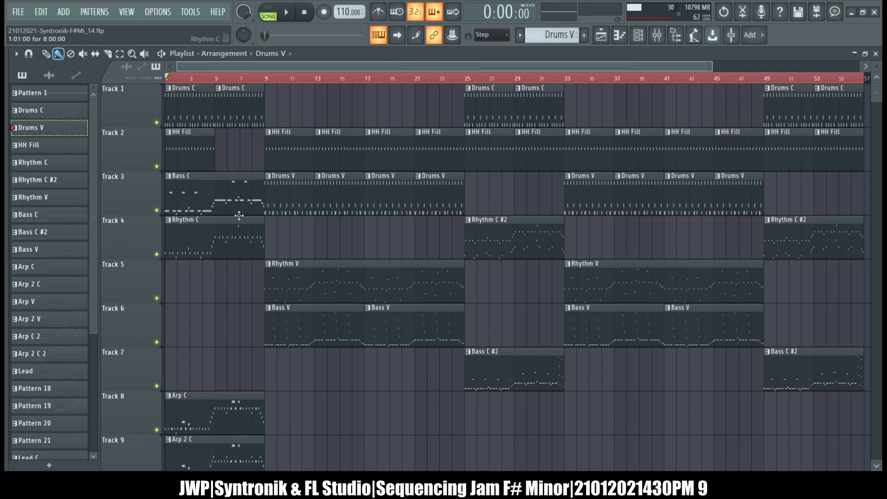
left_click(216, 197)
double_click(216, 196)
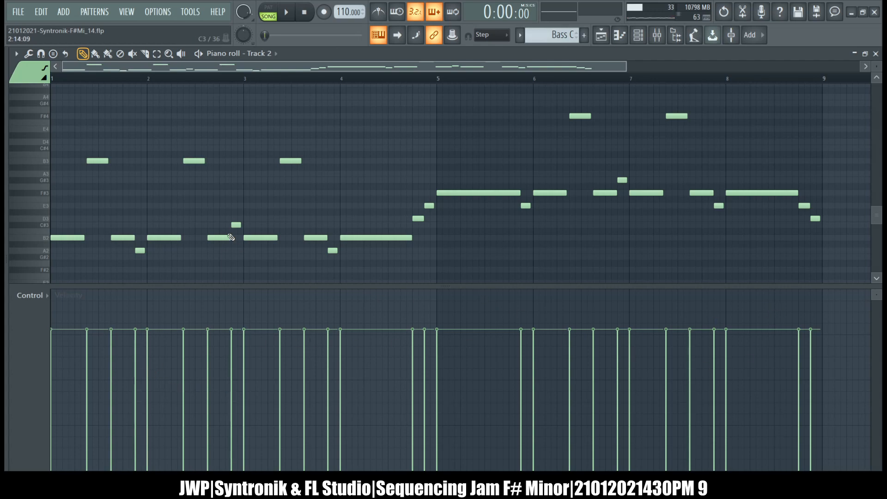
left_click(265, 11)
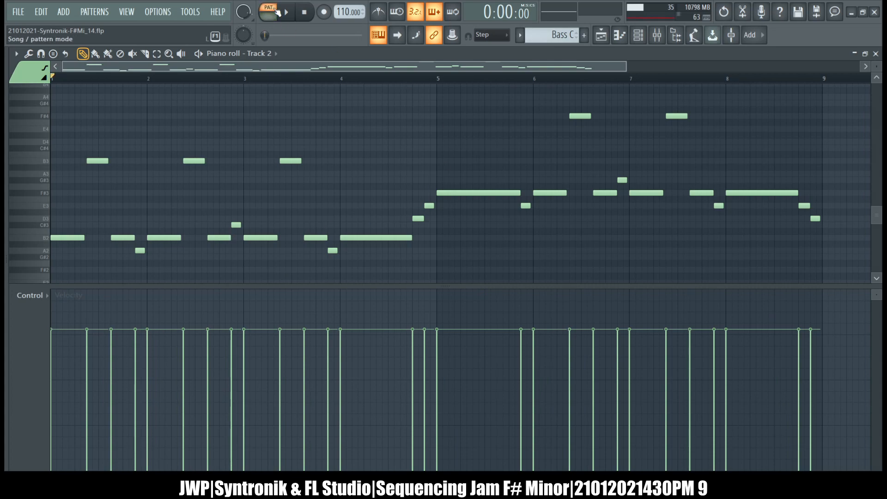
Examine the mixer, the channel rack and the plug-in routing map of Track 2, and close those windows.
left_click(668, 40)
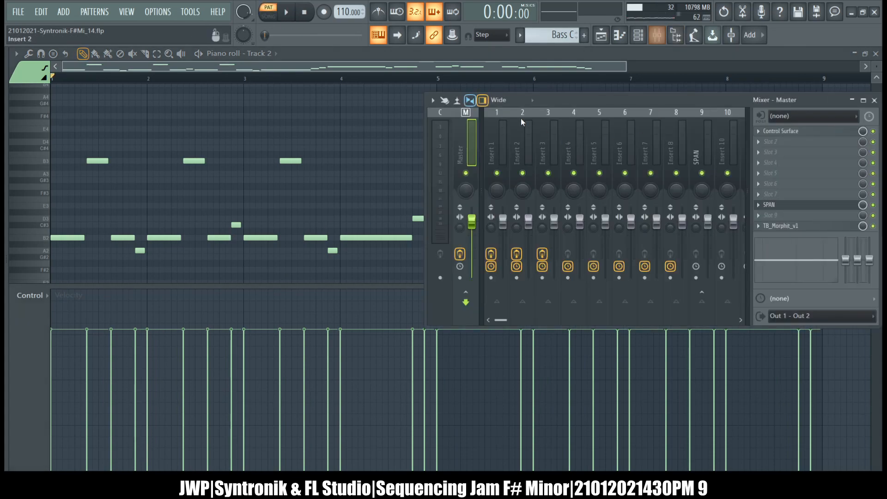
left_click(641, 36)
left_click(642, 37)
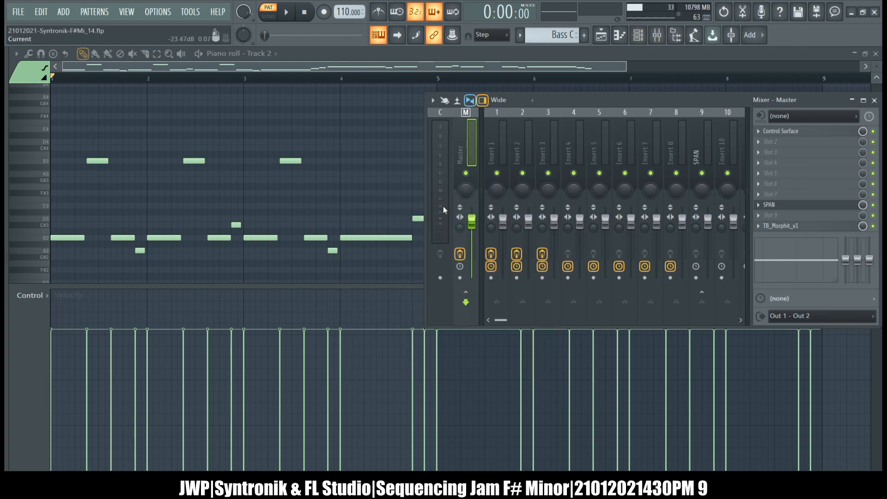
left_click(641, 37)
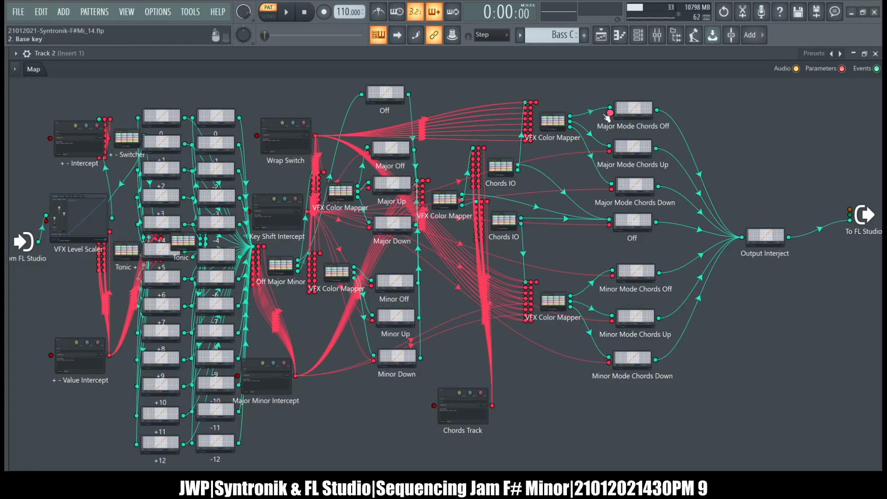
left_click(875, 54)
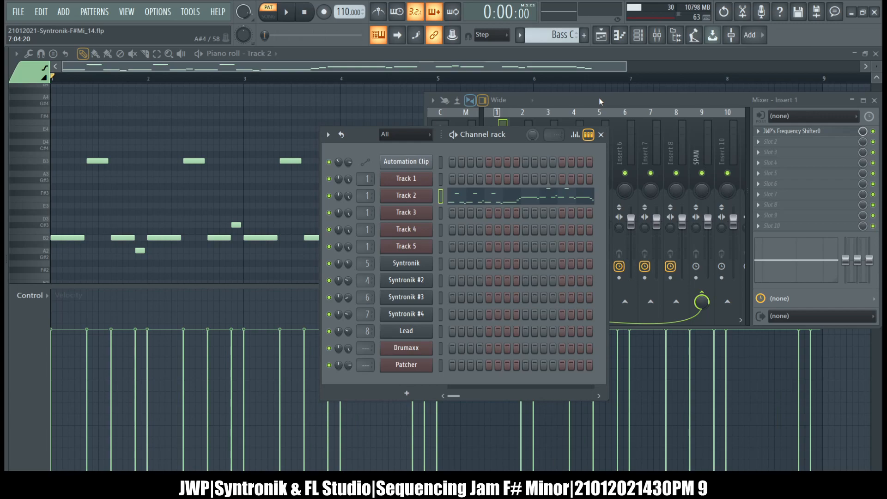
left_click(347, 57)
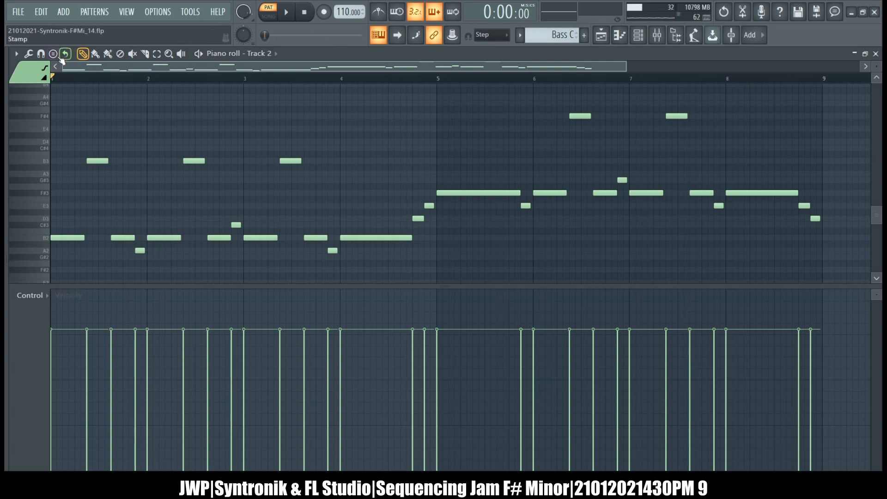
Play the Bass C pattern and set the volume of mixer Insert 125 to 100% (0.0 dB).
key("space")
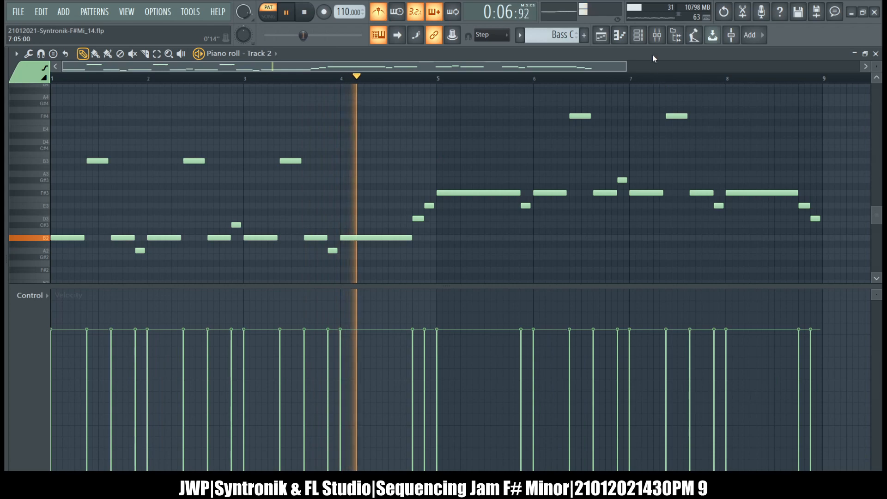
key("F9")
scroll(497, 133, "up", 2)
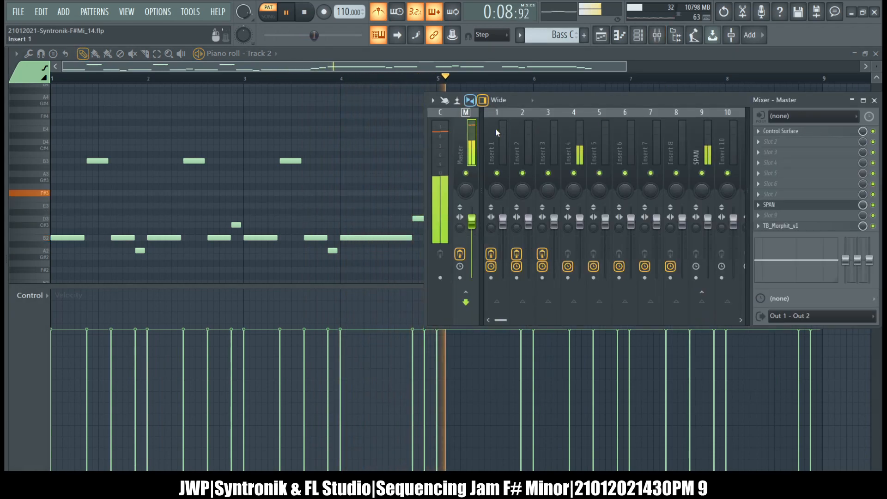
scroll(495, 131, "up", 1)
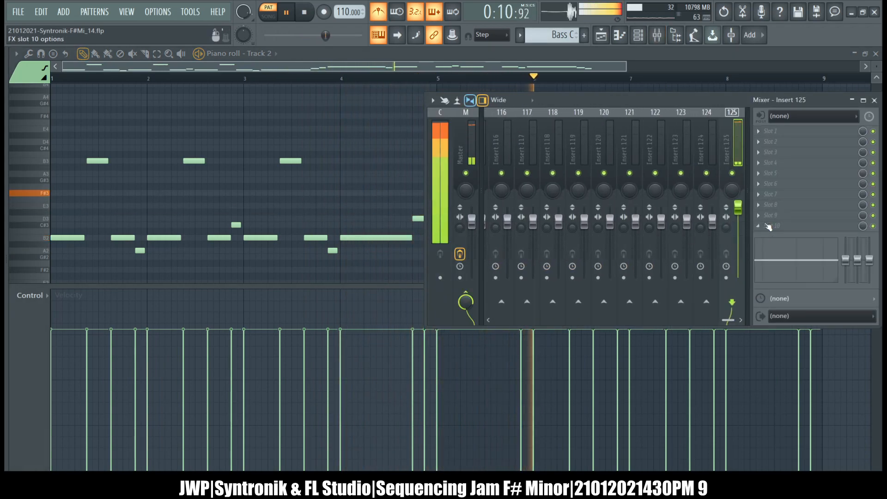
left_click_drag(740, 212, 750, 223)
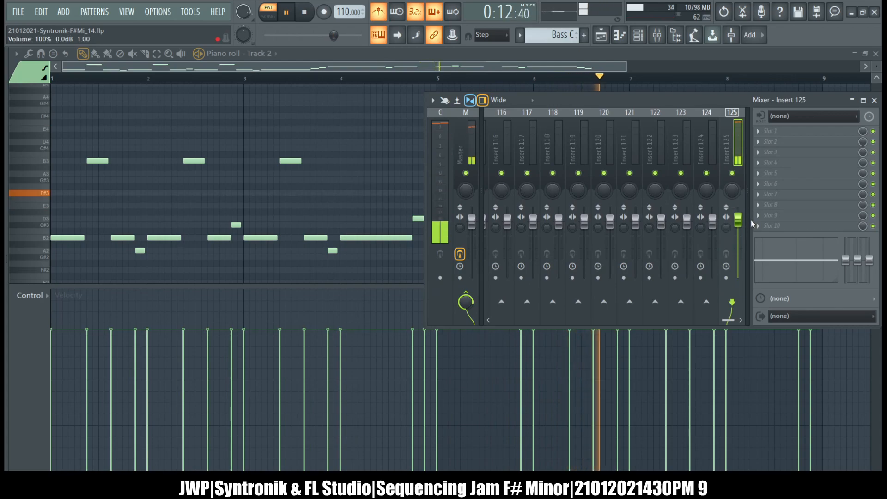
left_click(874, 101)
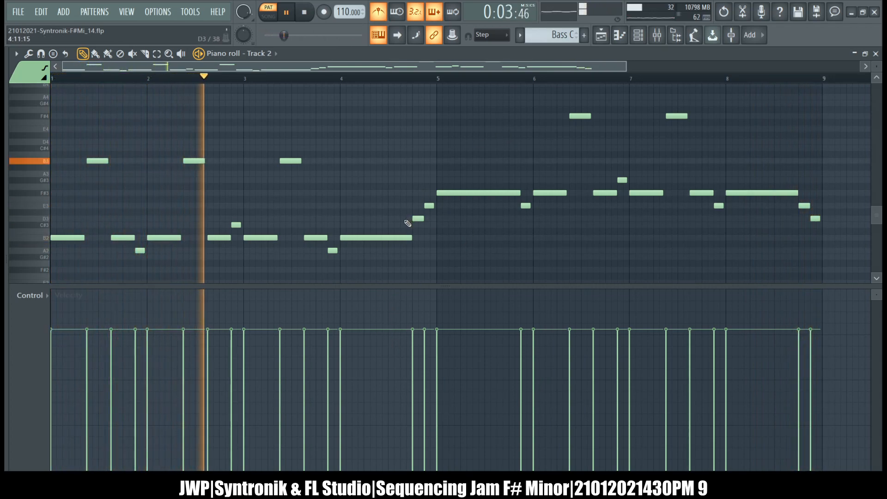
Raise the Bass C main notes before the lead-in to maximum velocity and grade the two lead-in notes before bar 5 downward, ending at about 64%.
left_click_drag(389, 265, 60, 132)
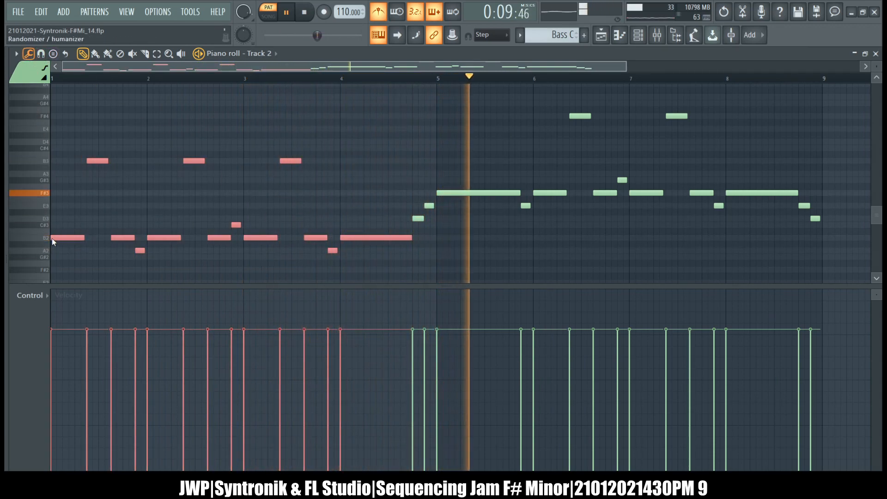
left_click(49, 251)
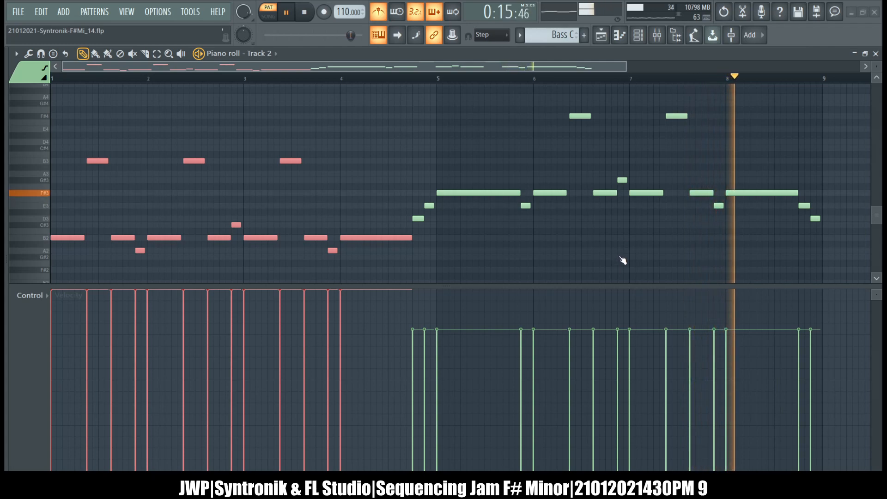
left_click_drag(404, 164, 430, 223)
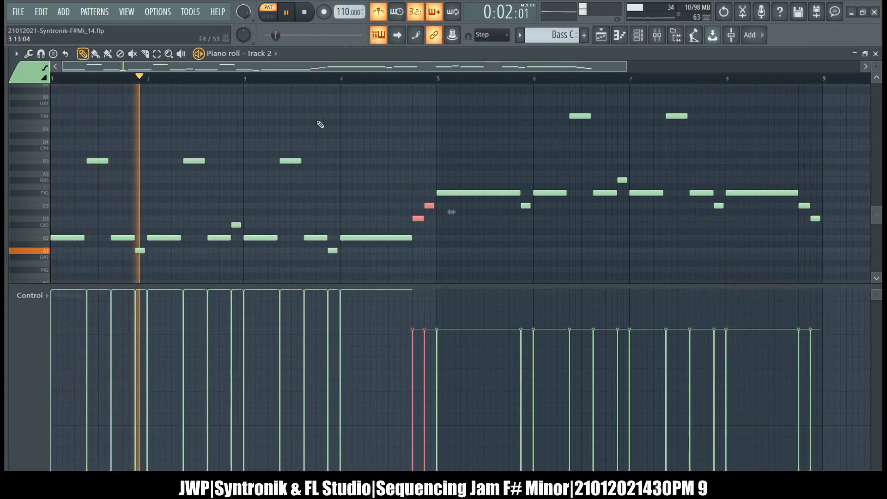
left_click(387, 141, "ctrl")
left_click(416, 309)
left_click(428, 354)
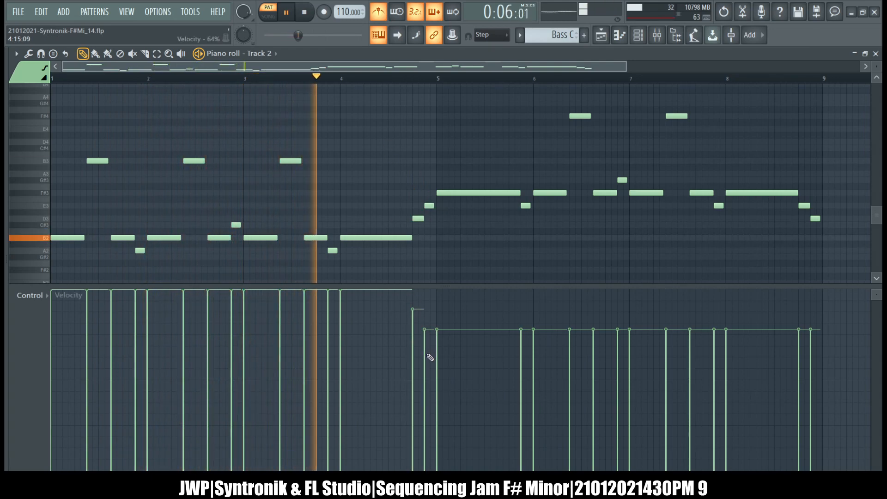
Lower the velocity of all Bass C notes from bar 5 through bar 8 to about 50%.
left_click_drag(468, 111, 861, 248)
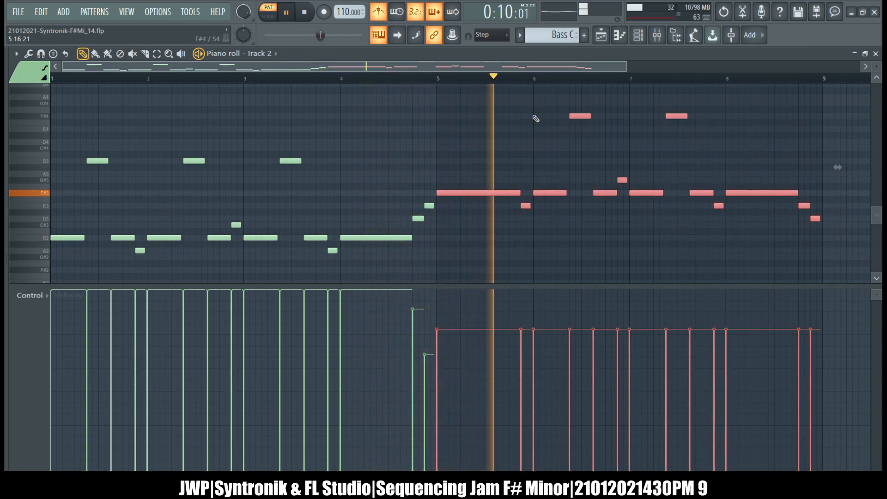
left_click(29, 57)
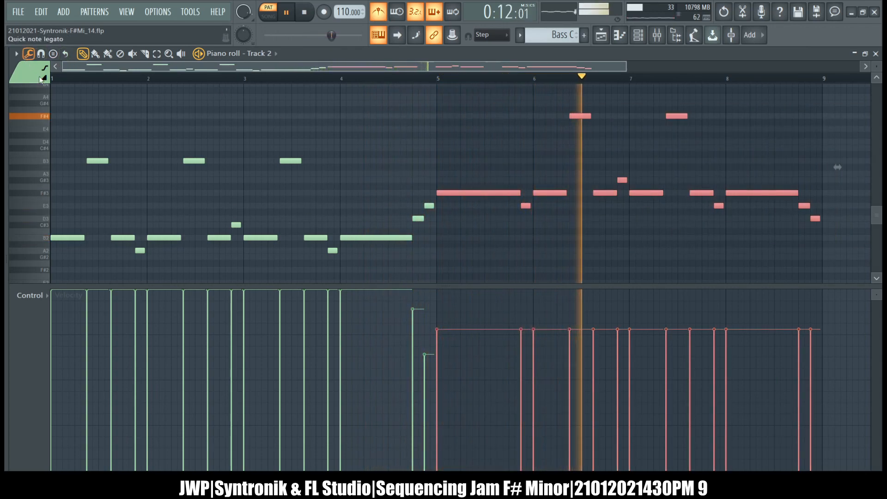
left_click(58, 253)
left_click(564, 262)
left_click_drag(565, 245, 564, 269)
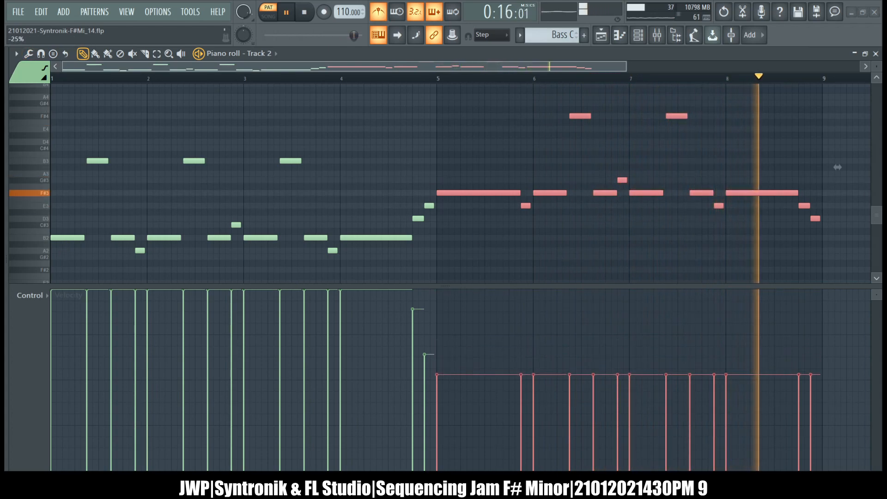
left_click_drag(622, 221, 621, 223)
Raise the velocities of the last two notes at the end of bar 8 in ascending steps.
scroll(666, 253, "right", 3)
key("ctrl+d")
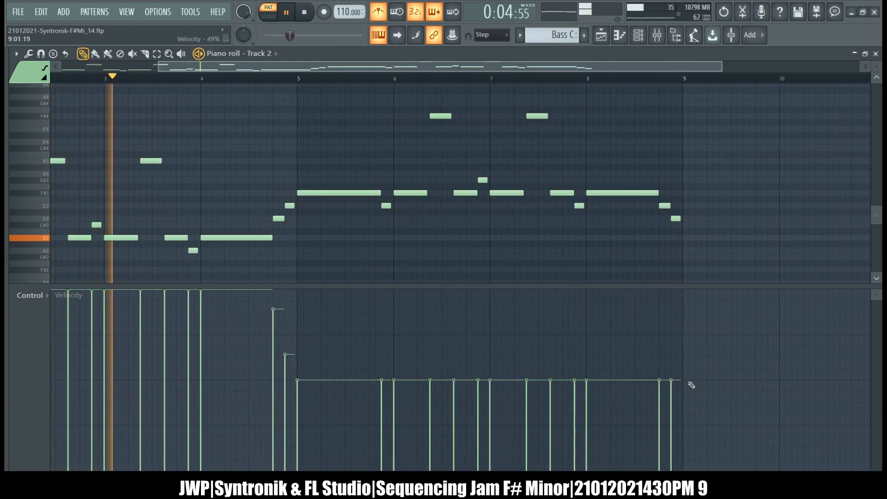
left_click(659, 355)
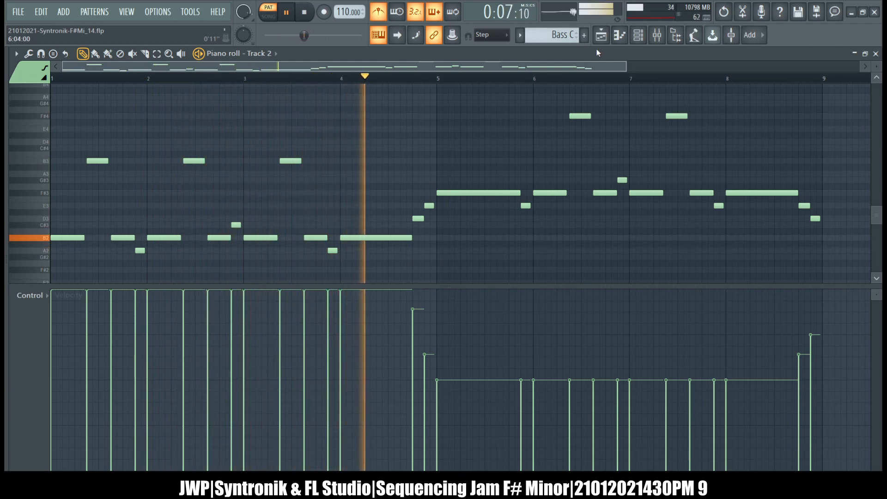
key("KP_Add")
key("KP_Subtract")
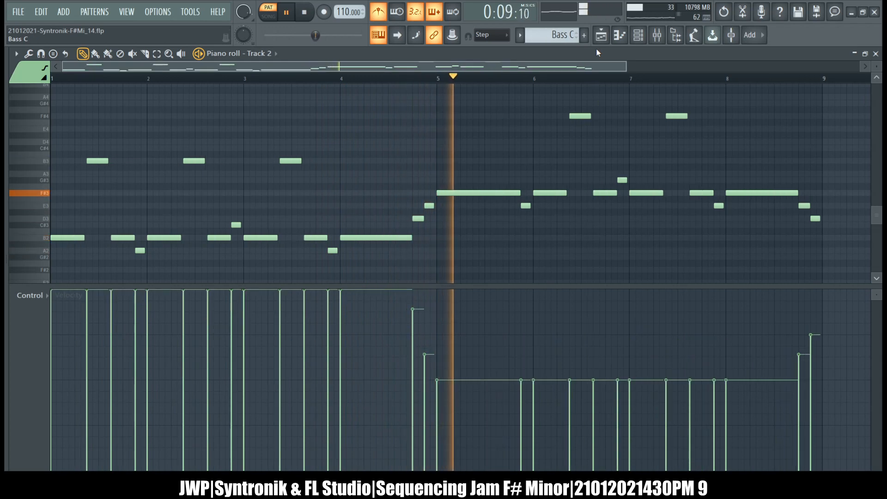
left_click(639, 37)
left_click(643, 40)
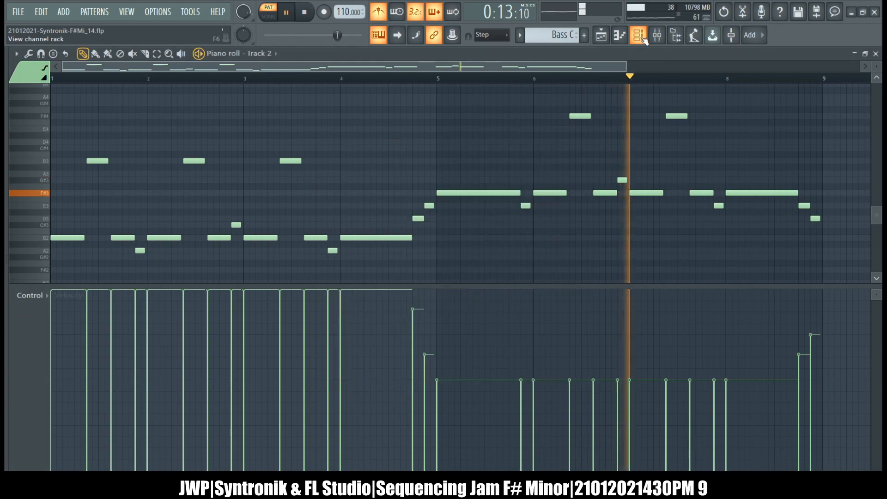
Open the Rhythm C clip from the playlist in the piano roll and examine its notes and velocities.
key("F5")
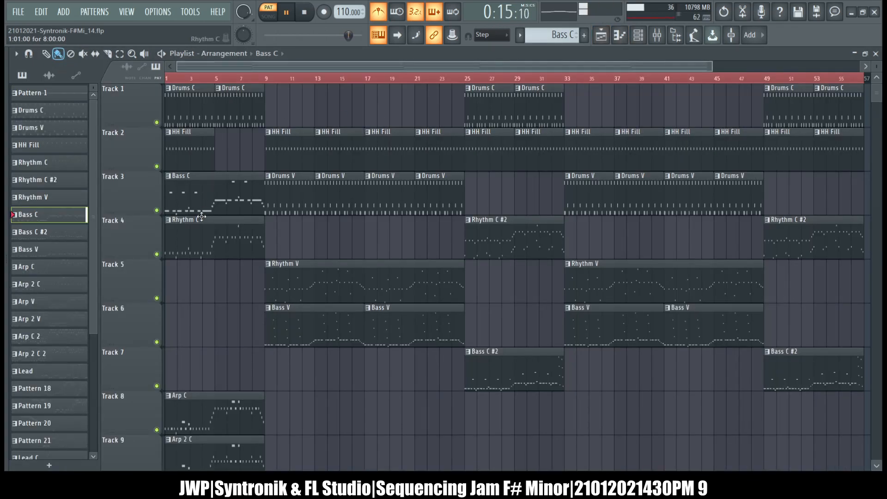
double_click(201, 240)
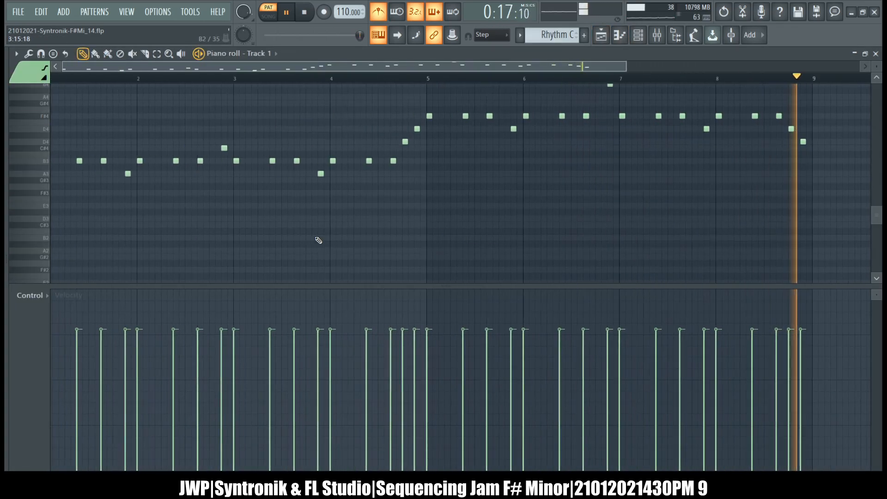
scroll(318, 240, "up", 3)
left_click_drag(407, 244, 54, 198)
Browse the neighbouring patterns for comparison, return to Bass C and bring up its Track 2 notes for editing.
key("plus")
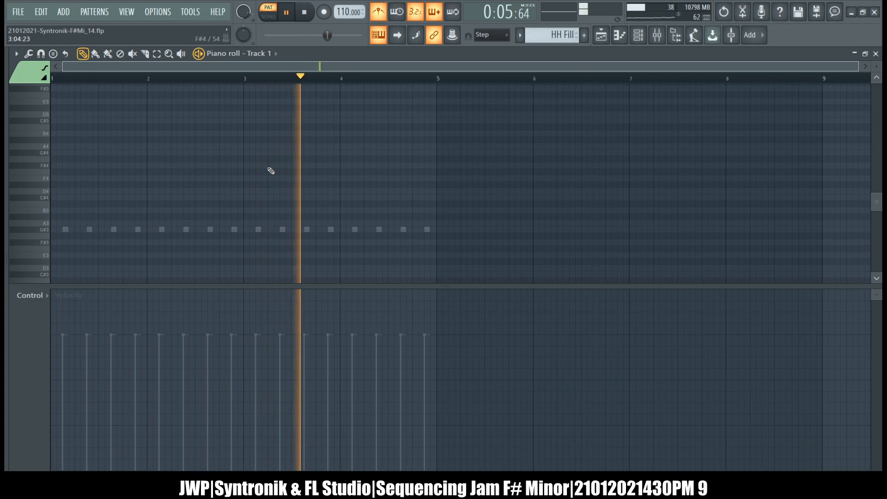
key("minus")
key("minus")
key("minus")
key("plus")
key("plus")
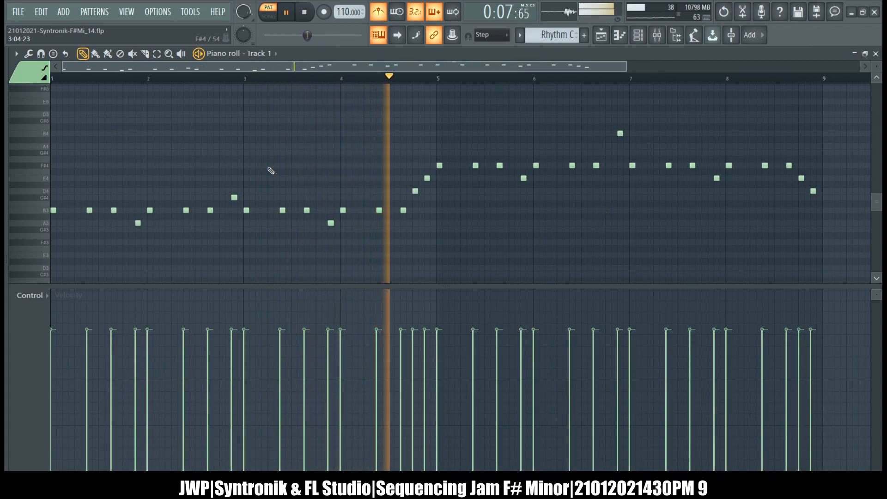
key("plus")
key("plus")
key("plus")
key("minus")
key("minus")
key("minus")
key("minus")
key("minus")
key("minus")
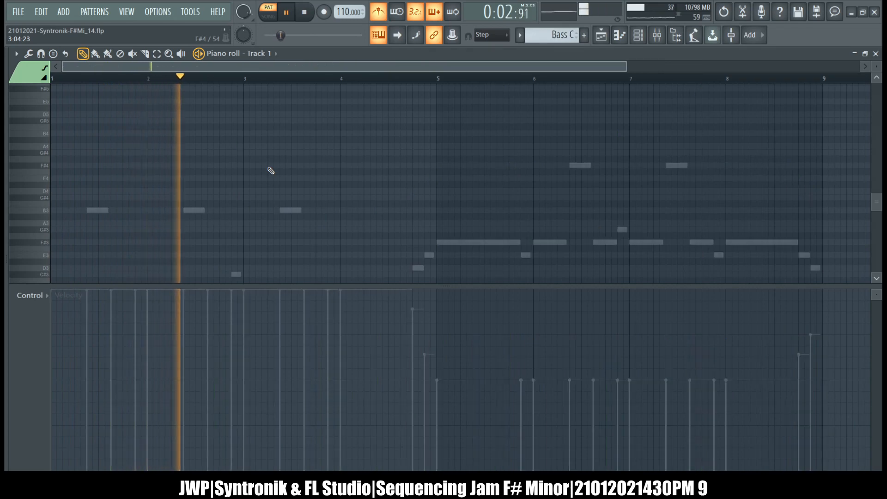
double_click(298, 210)
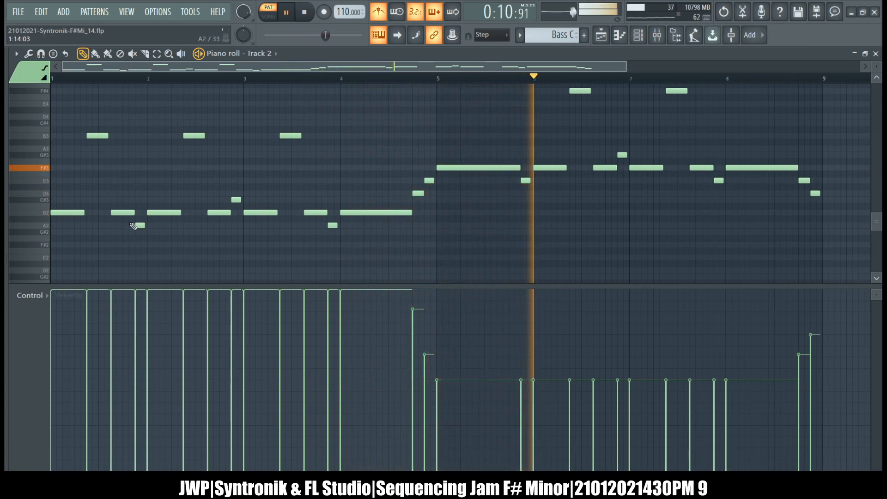
Set the velocity of the Bass C main notes in bars 1 to 4 to about 91% and deselect them.
left_click_drag(386, 261, 54, 121)
key("alt+F8")
key("alt+F8")
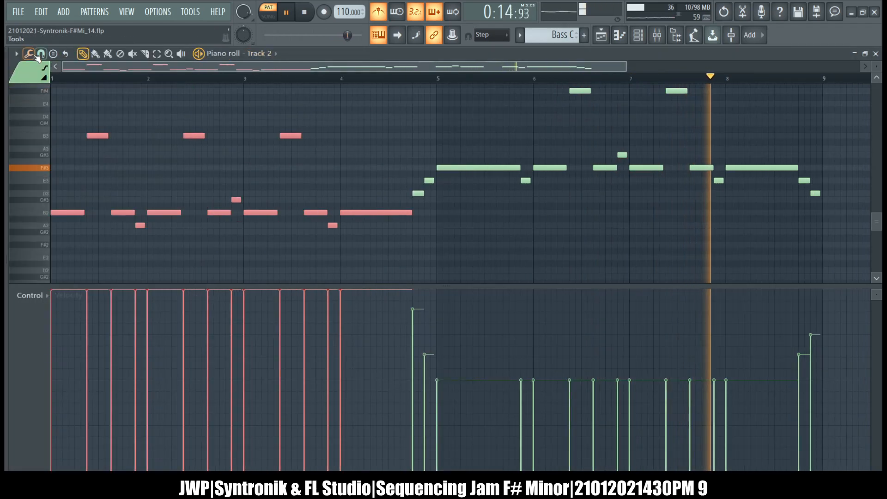
left_click(62, 254)
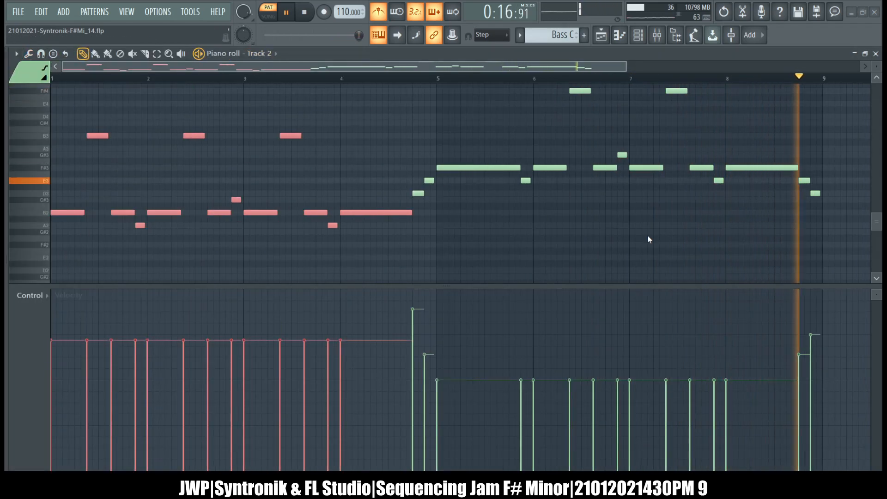
left_click_drag(620, 194, 612, 209)
left_click(573, 262)
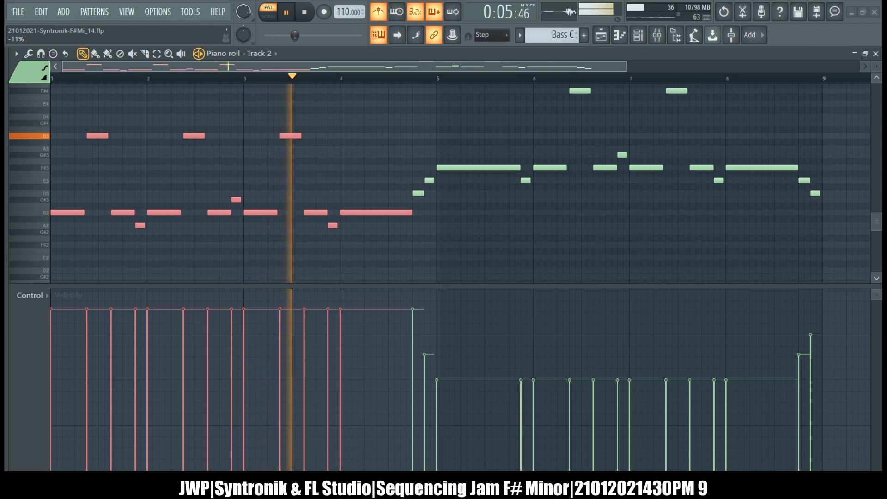
left_click_drag(612, 209, 612, 209)
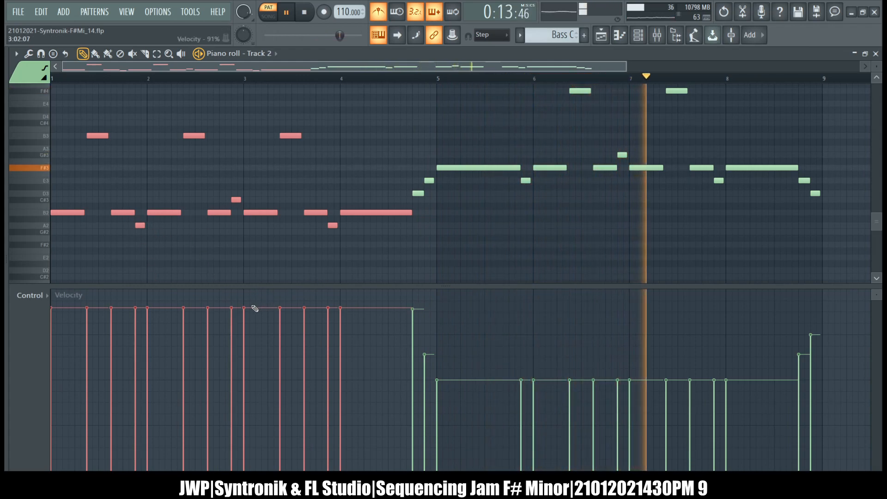
left_click(293, 257, "ctrl")
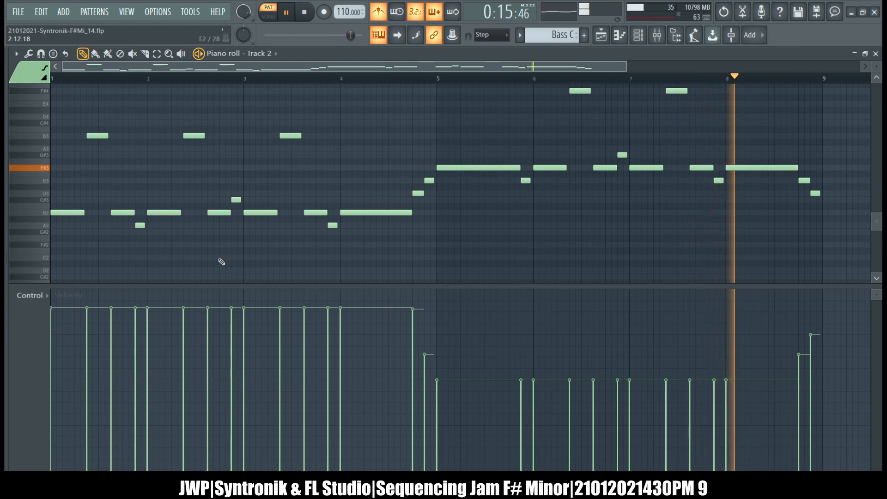
Lower the velocity of the short C#3 note at the end of bar 2 slightly below its neighbours.
left_click_drag(385, 242, 144, 222)
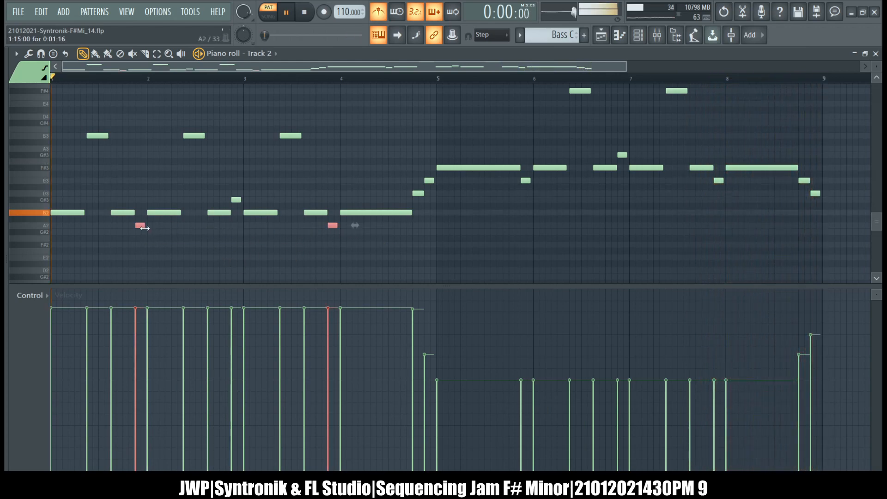
left_click_drag(187, 190, 255, 203)
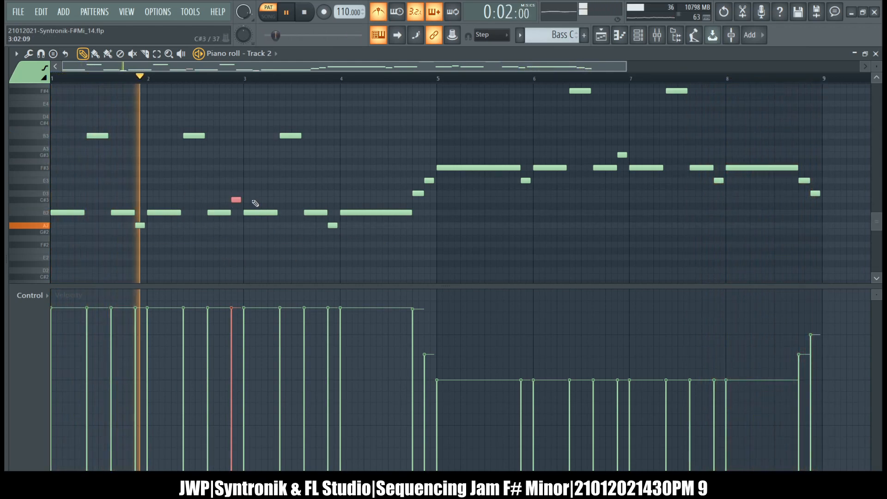
left_click(31, 56)
left_click(57, 254)
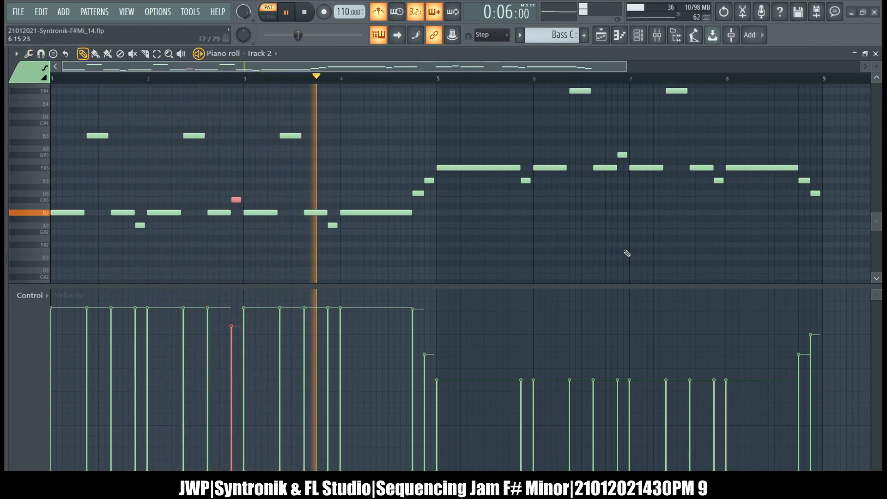
Raise the velocities of the two short A2 notes at the ends of bars 1 and 3 above the surrounding notes.
left_click_drag(433, 271, 128, 226)
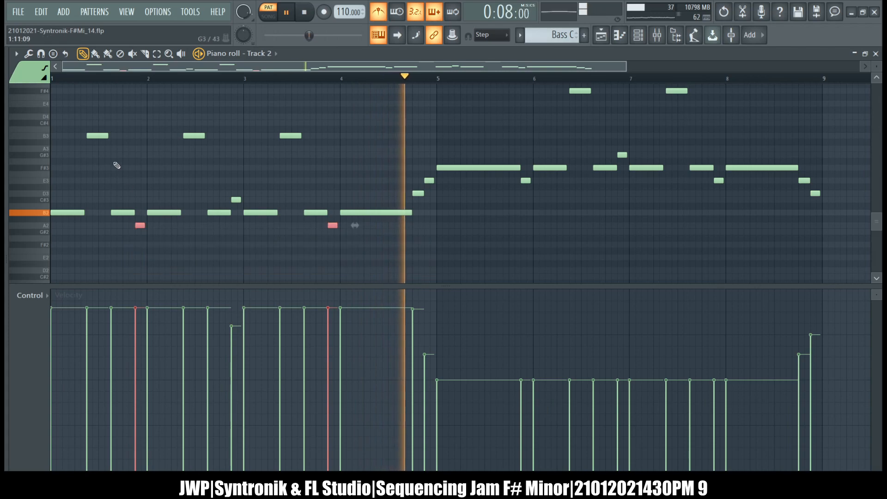
left_click(29, 55)
left_click(67, 254)
left_click(573, 255)
left_click_drag(625, 177, 625, 166)
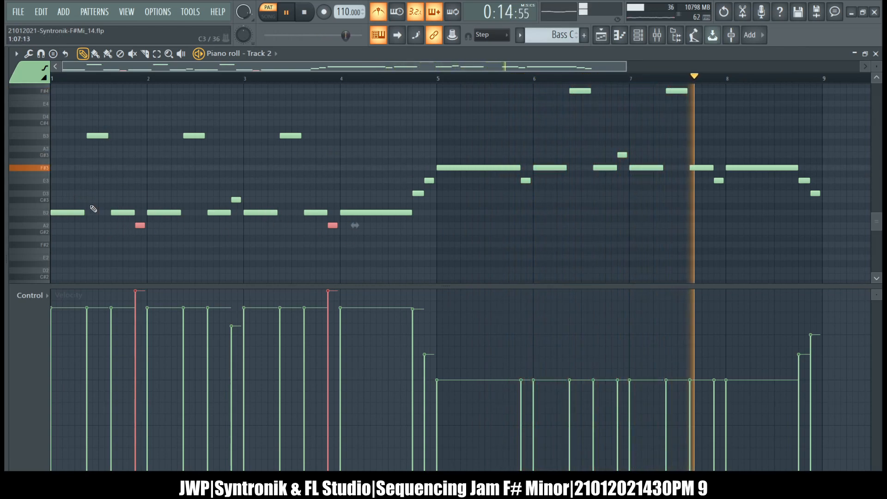
Raise the velocities of all Bass C notes in bars 5 to 8 by an equal offset and deselect them.
scroll(541, 214, "up", 1)
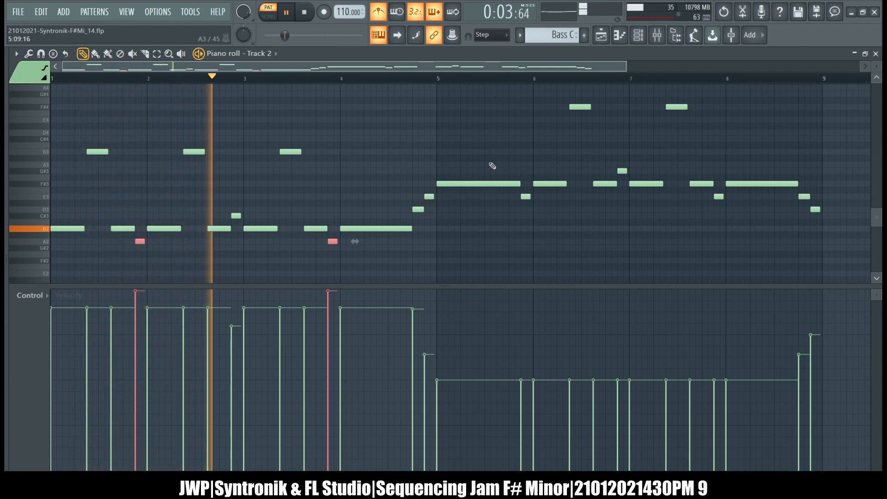
left_click_drag(814, 232, 488, 105)
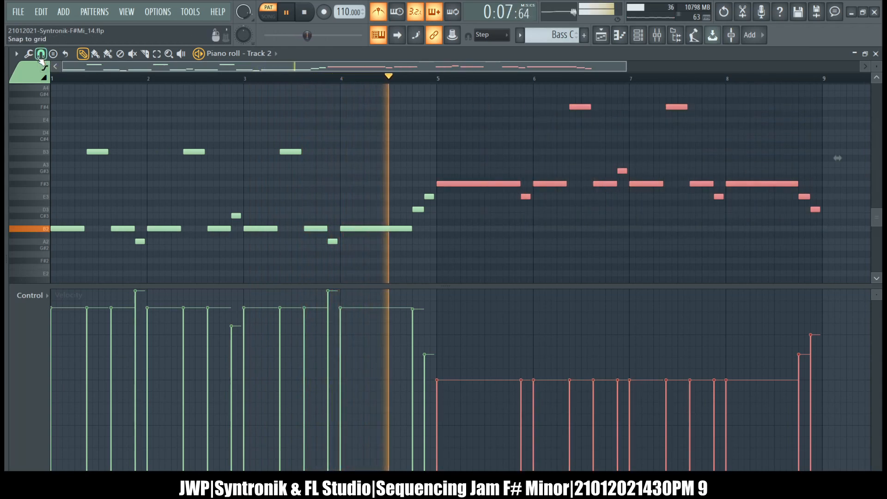
left_click(65, 252)
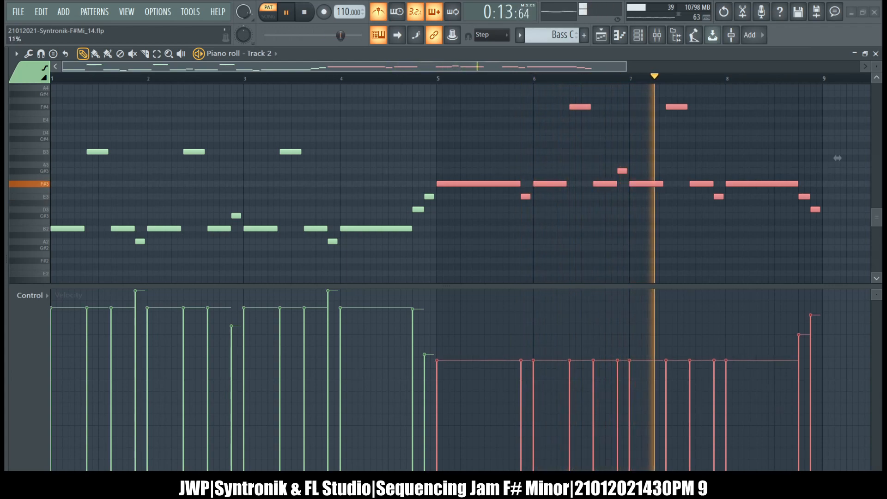
left_click(620, 235)
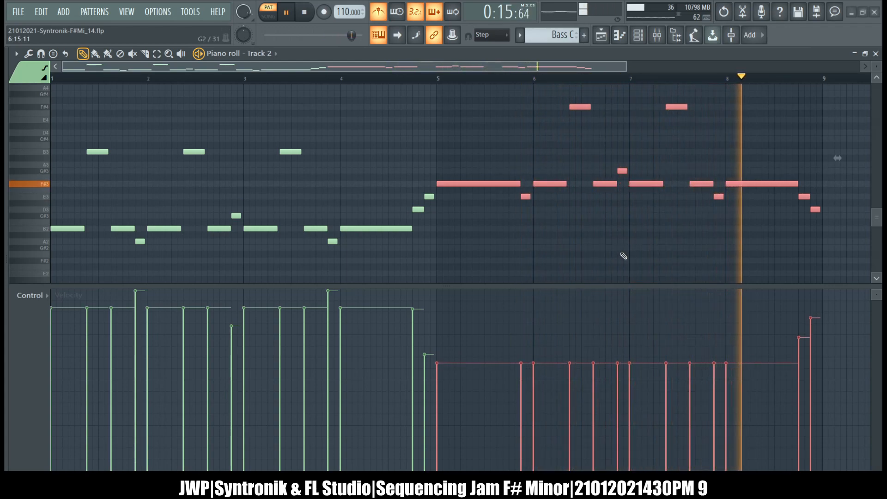
left_click(509, 244, "ctrl")
Raise the individual velocities of the last note of bar 4 and the last two notes of bar 8.
left_click(430, 341)
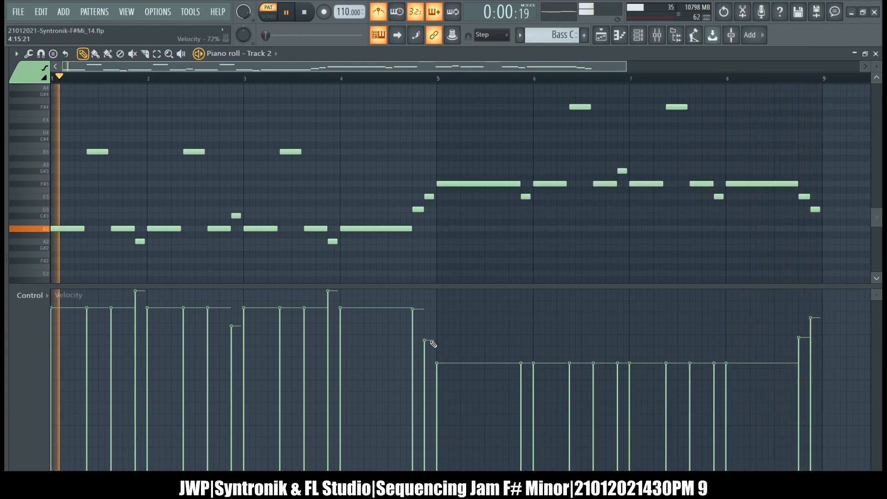
left_click(822, 312)
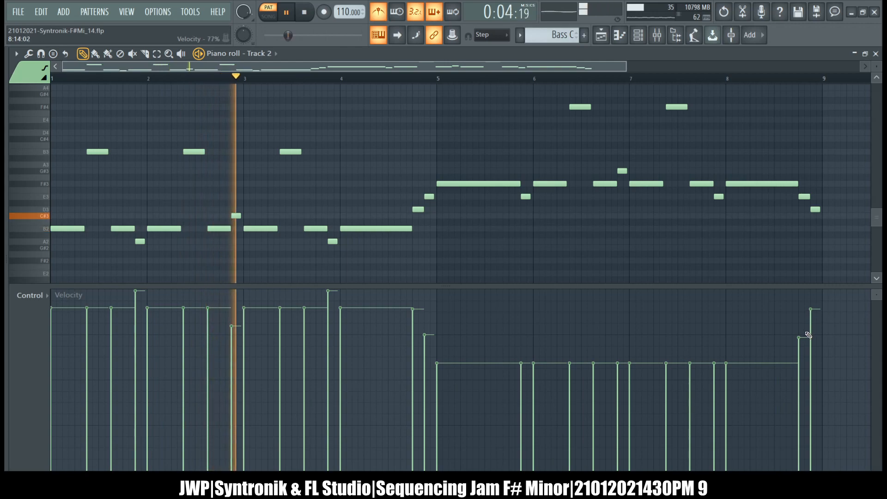
left_click_drag(799, 343, 798, 337)
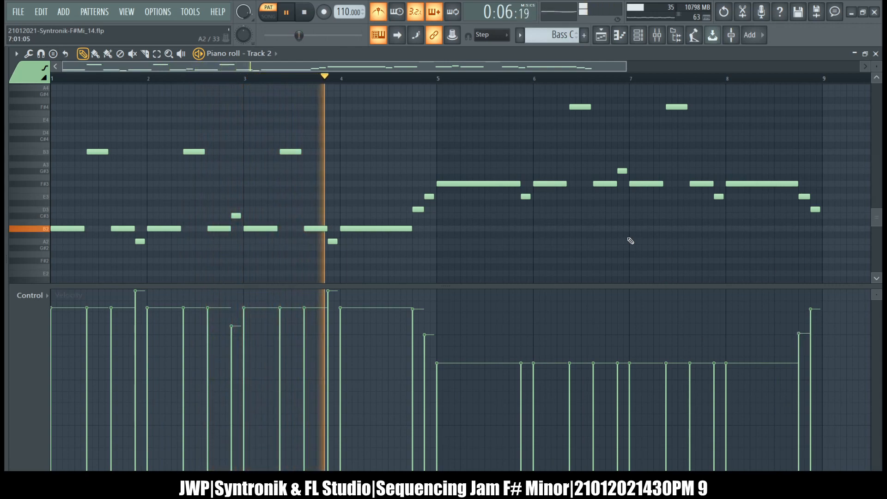
Raise the velocities of the two short E3 notes at the ends of bars 5 and 7 and deselect them.
left_click_drag(731, 226, 521, 224)
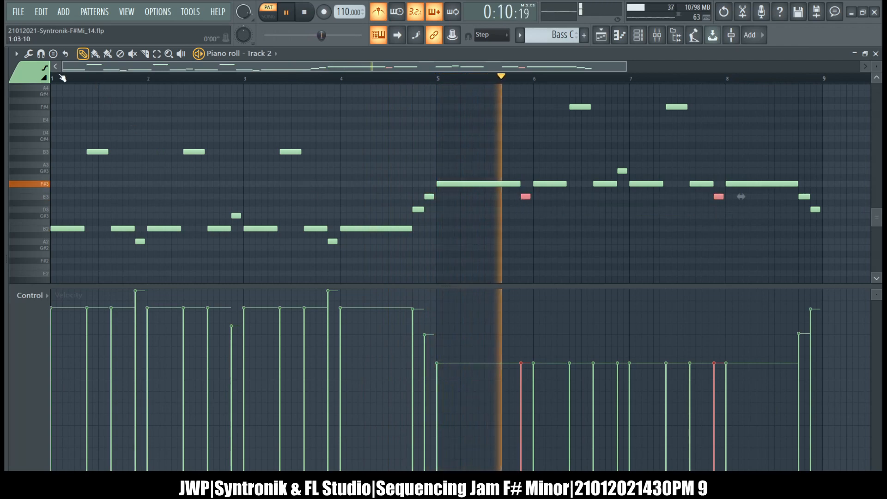
left_click(64, 254)
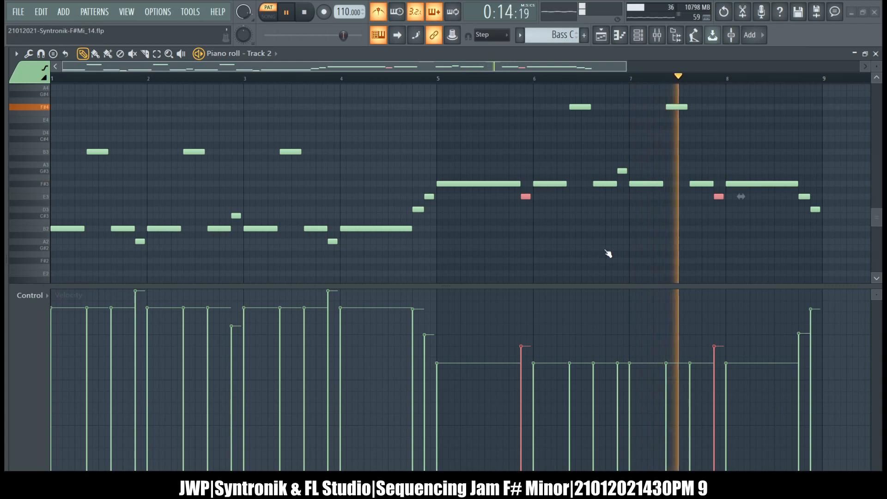
left_click(655, 164, "ctrl")
Lower the velocity of the short G#3 note at the end of bar 6 below its neighbours and deselect it.
left_click_drag(655, 164, 620, 172)
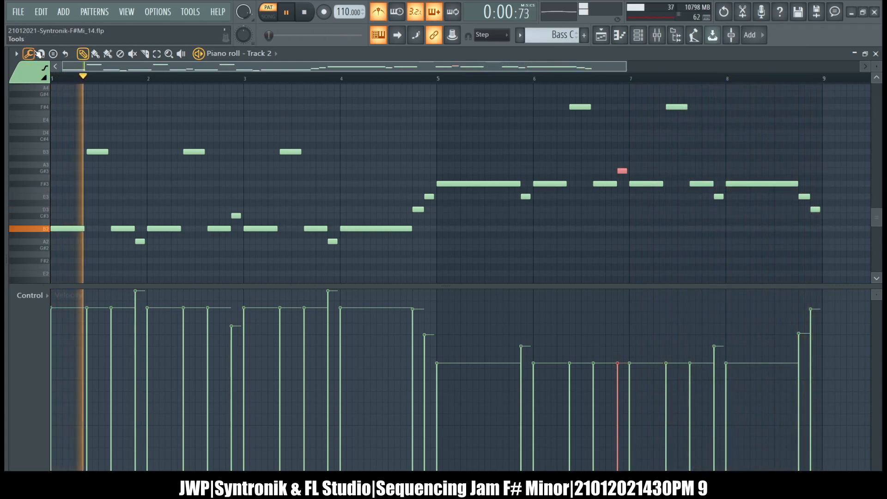
left_click(54, 248)
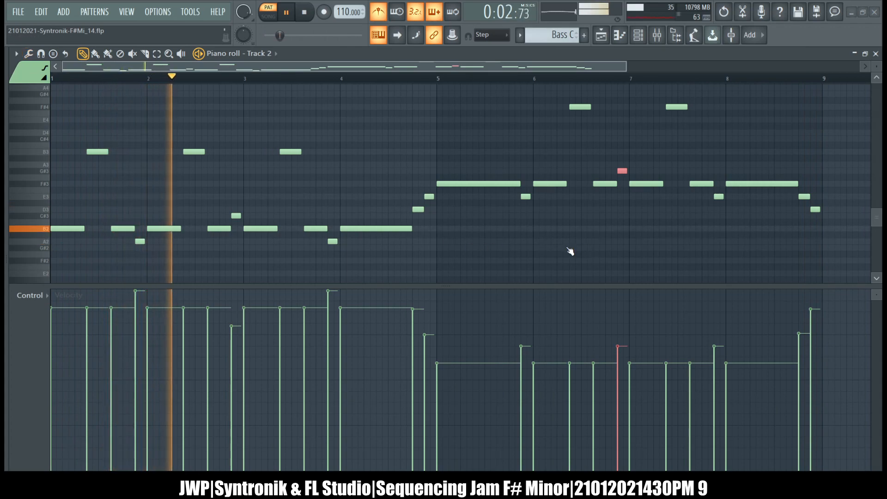
left_click_drag(613, 204, 627, 218)
left_click(625, 255)
key("ctrl+d")
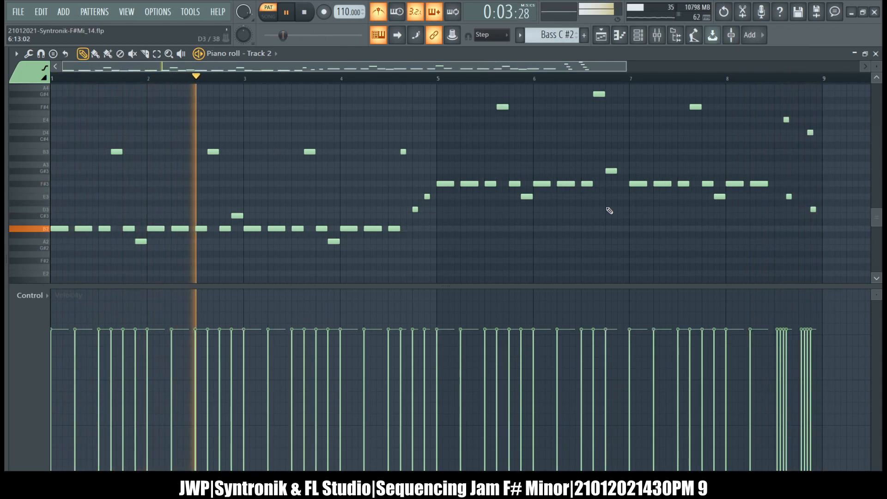
Open the Rhythm C clip from the playlist in the piano roll and compare its notes with Rhythm C #2.
left_click(607, 41)
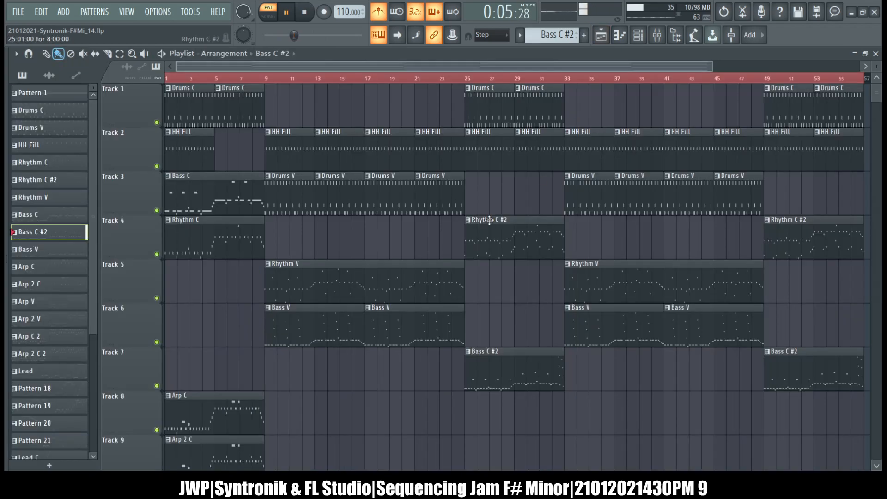
double_click(194, 236)
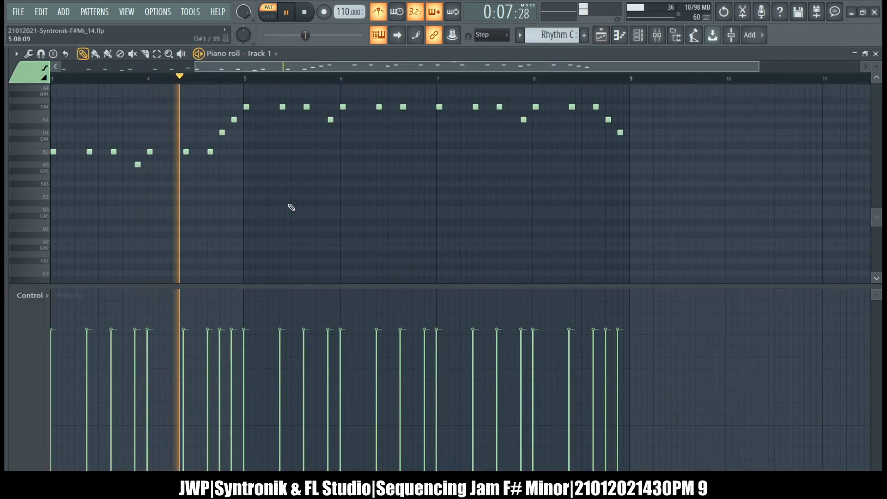
scroll(292, 208, "up", 1)
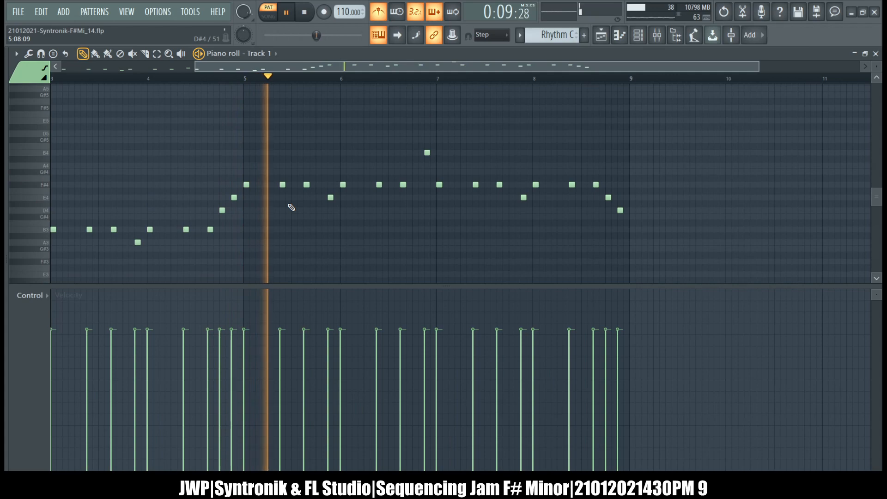
scroll(436, 229, "left", 2)
key("KP_Subtract")
key("KP_Add")
key("KP_Add")
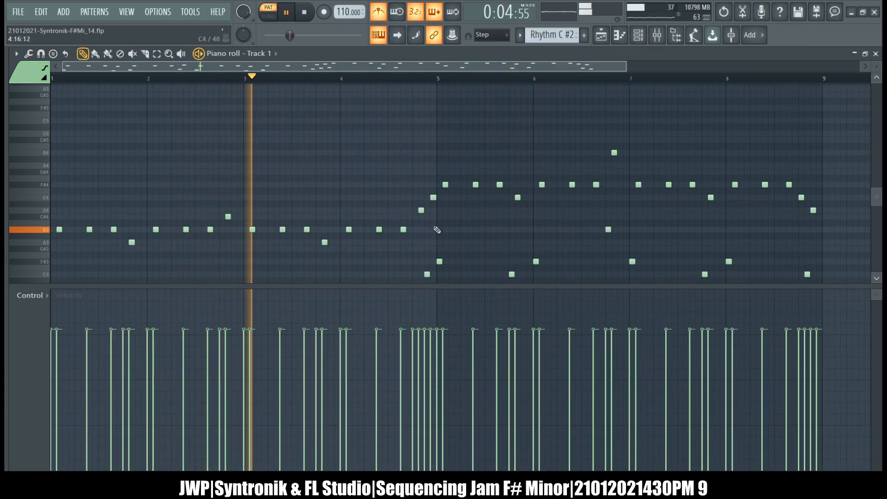
key("KP_Subtract")
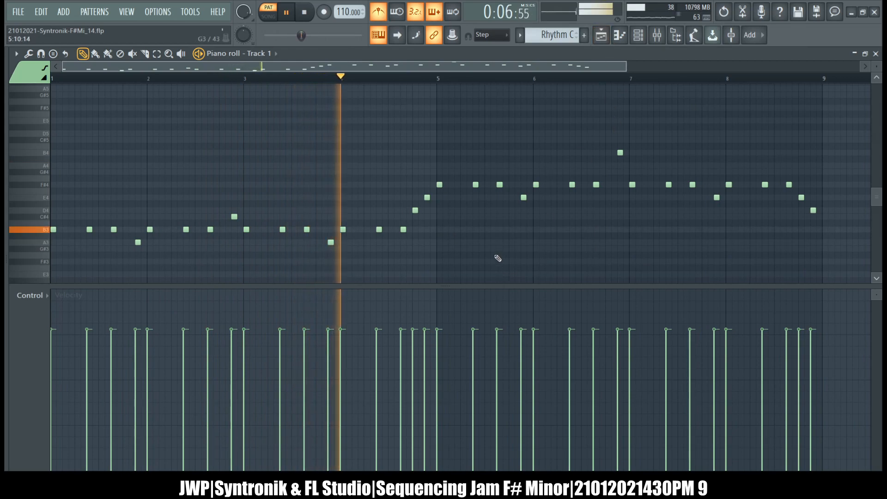
Select all Rhythm C notes and raise their velocities to the maximum.
left_click_drag(428, 273, 53, 223)
left_click_drag(829, 238, 38, 153)
left_click_drag(842, 267, 5, 125)
mouse_move(329, 305)
left_mouse_down()
mouse_move(351, 228)
mouse_move(287, 162)
mouse_move(442, 130)
mouse_move(300, 213)
mouse_move(529, 227)
left_mouse_up()
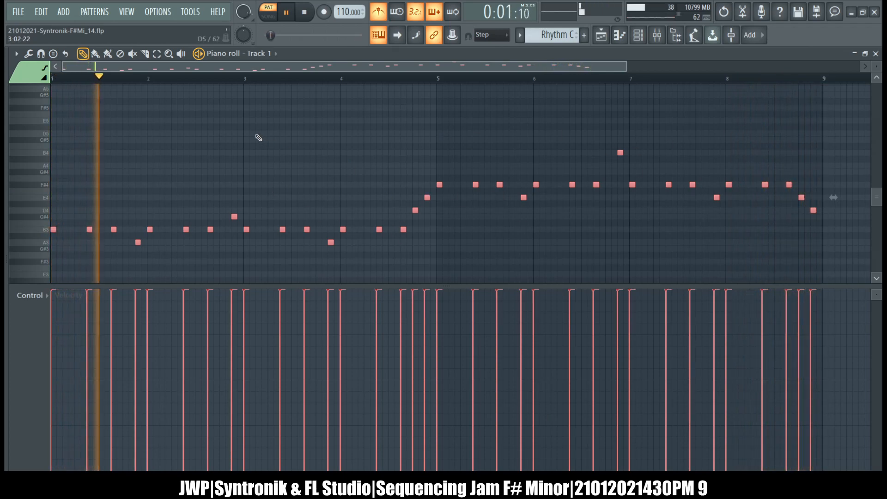
Set the velocities of all Rhythm C notes to about 91% with an equal offset.
left_click_drag(416, 257, 232, 234)
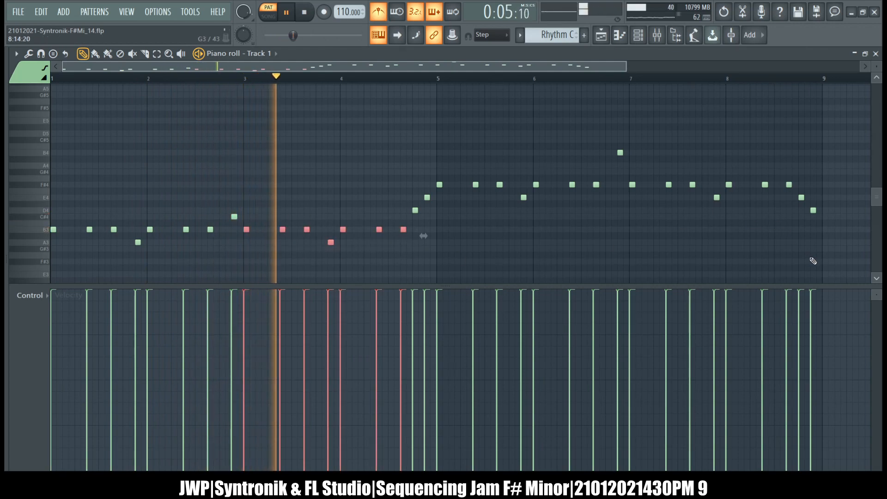
left_click_drag(821, 257, 32, 149)
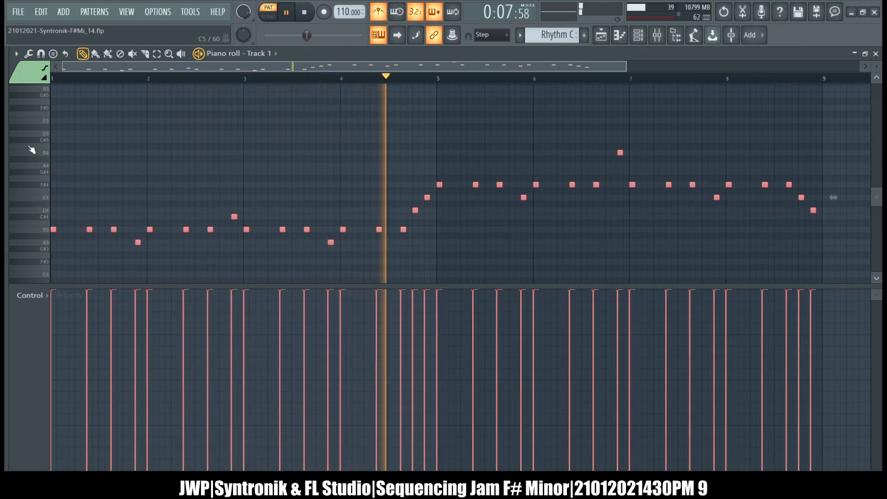
left_click(48, 252)
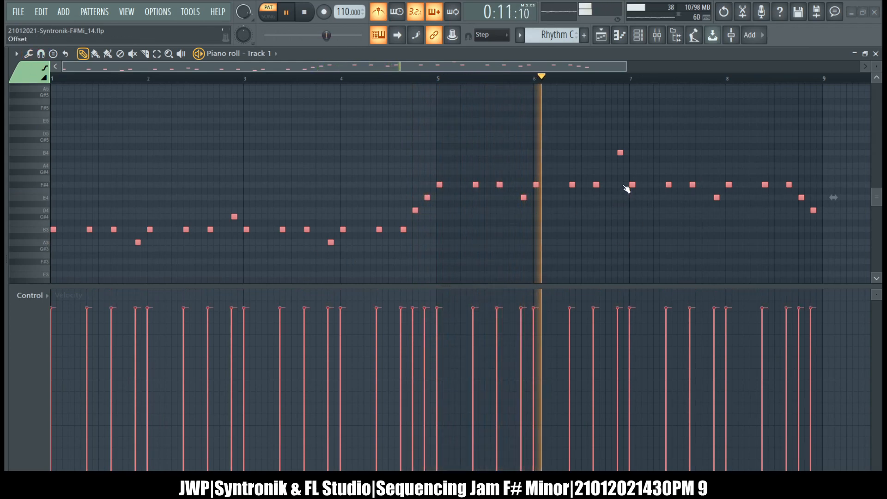
left_click_drag(626, 186, 626, 186)
left_click(629, 264)
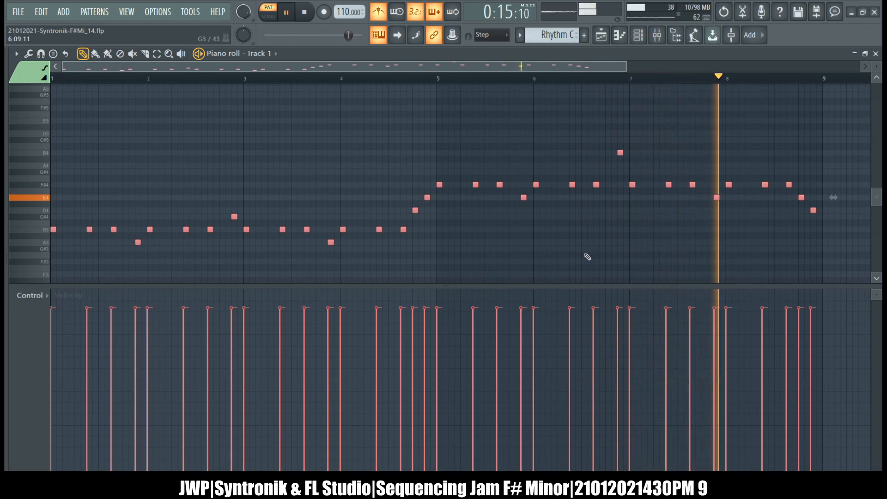
Open the Bass C clip from the playlist to check its bar 5 to 8 velocities and return to Rhythm C.
left_click_drag(846, 231, 491, 107)
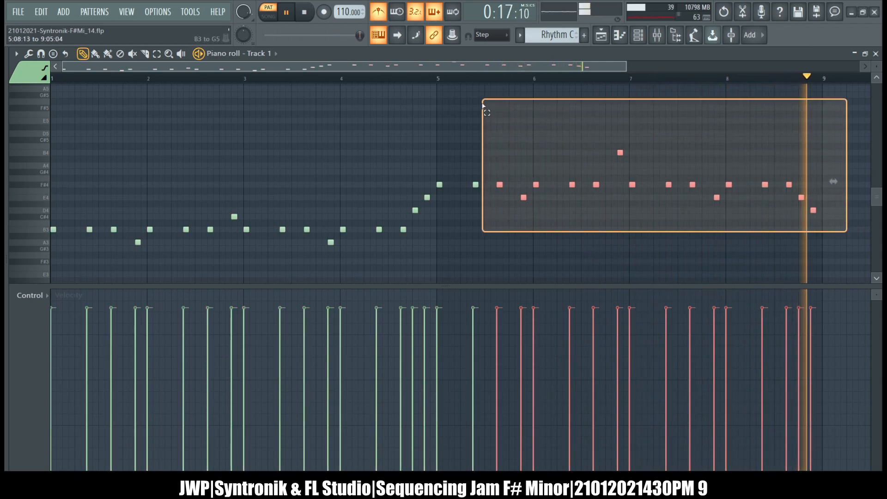
left_click(601, 35)
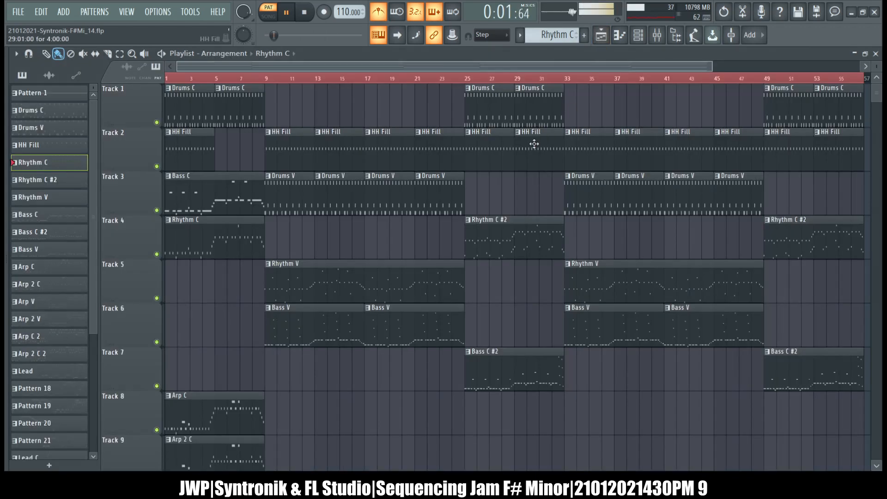
double_click(199, 205)
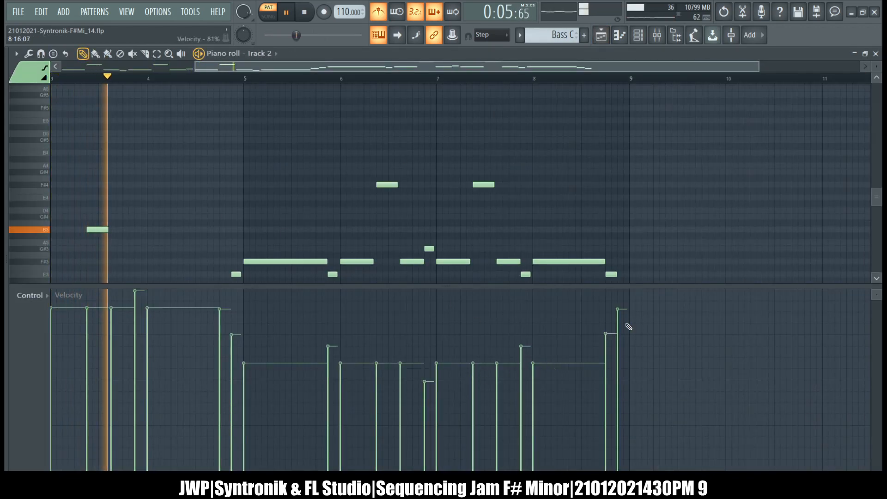
left_click(875, 53)
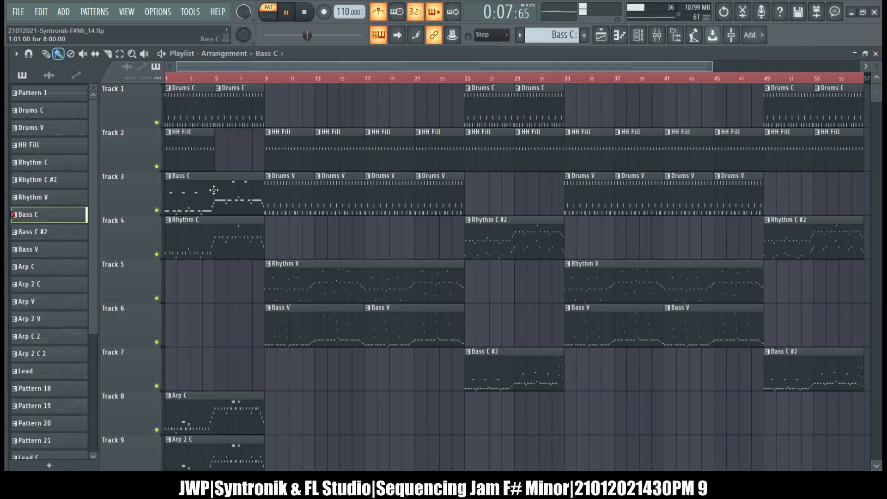
scroll(222, 291, "down", 3)
double_click(220, 173)
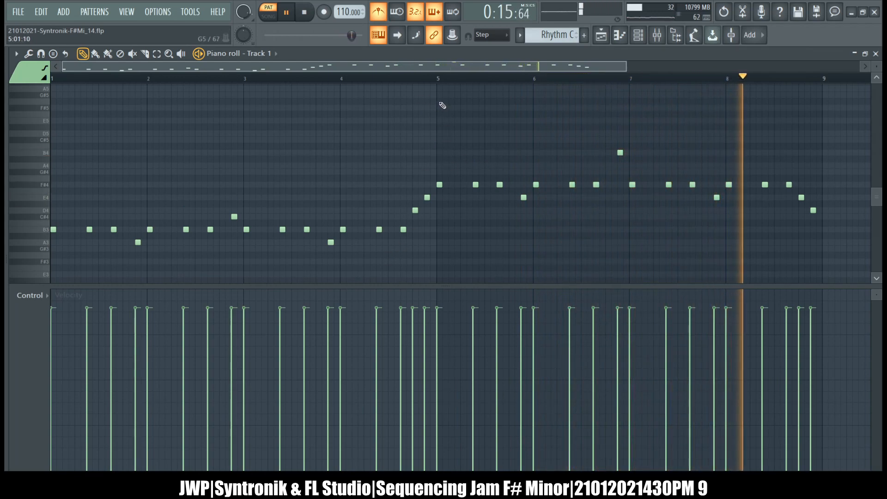
Lower the velocities of all Rhythm C notes in bars 5 to 8 to match the Bass C level and deselect them.
left_click_drag(440, 100, 820, 245)
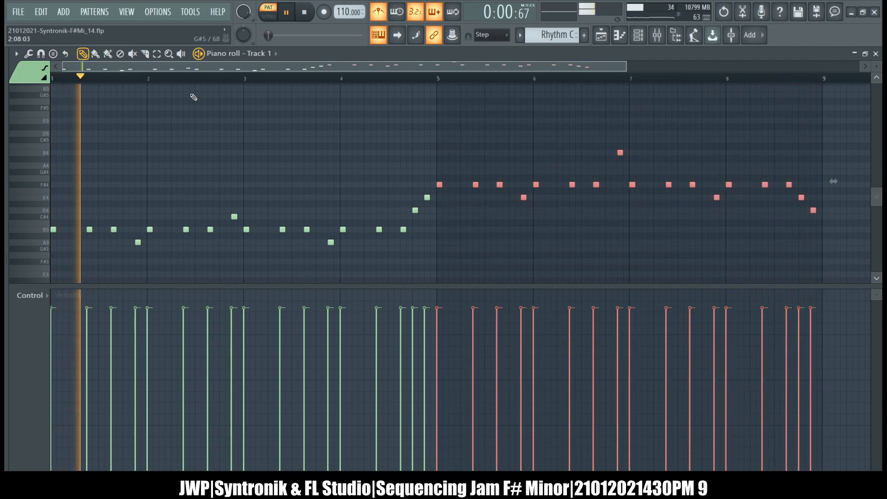
left_click(30, 51)
left_click(69, 255)
key("ctrl+z")
left_click_drag(627, 193, 627, 245)
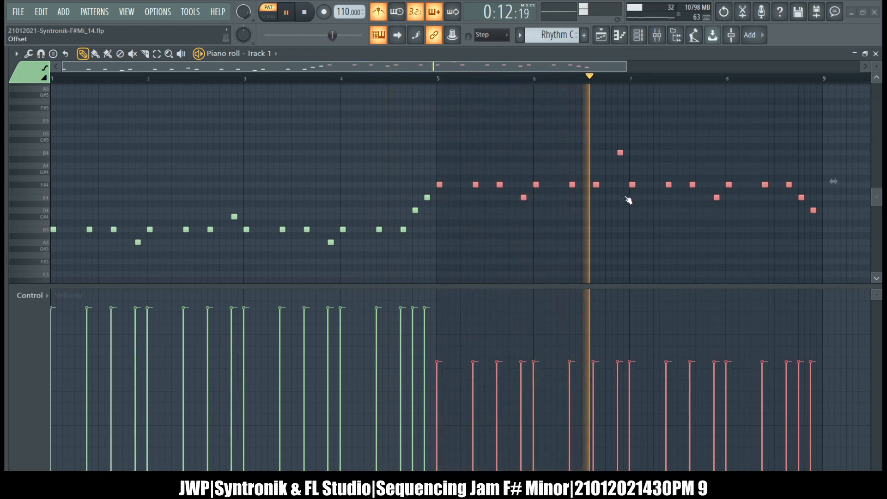
left_click(441, 237)
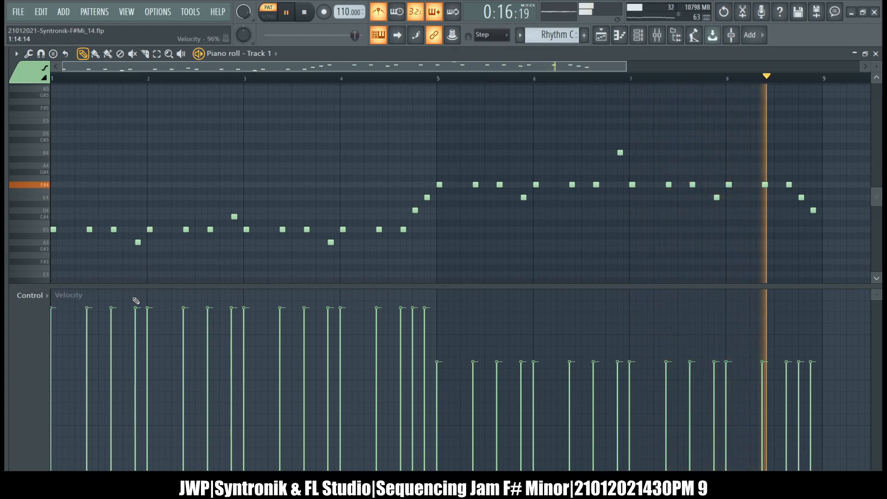
Raise the low A3 notes in bars 1 and 3 of Rhythm C to maximum velocity and lower bar 2's C#4 note by about 10%.
left_click_drag(137, 300, 136, 273)
left_click_drag(330, 298, 329, 290)
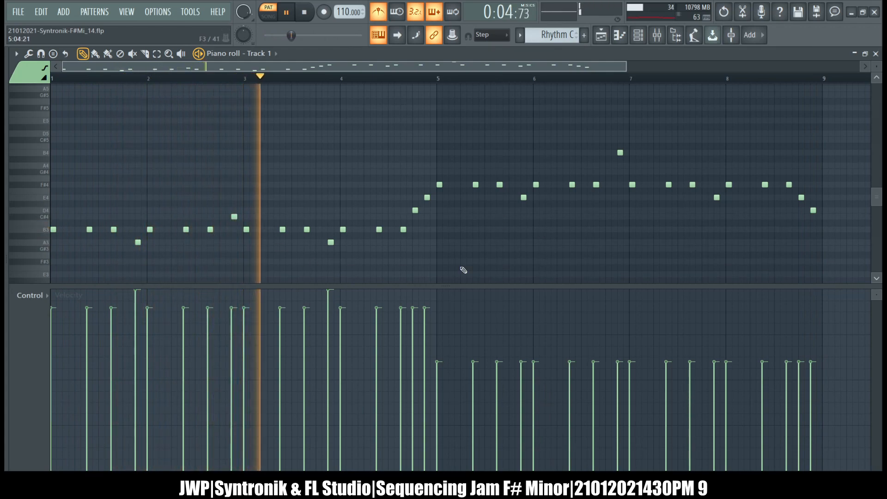
left_click_drag(388, 263, 127, 244)
left_click_drag(195, 174, 256, 219)
left_click(29, 54)
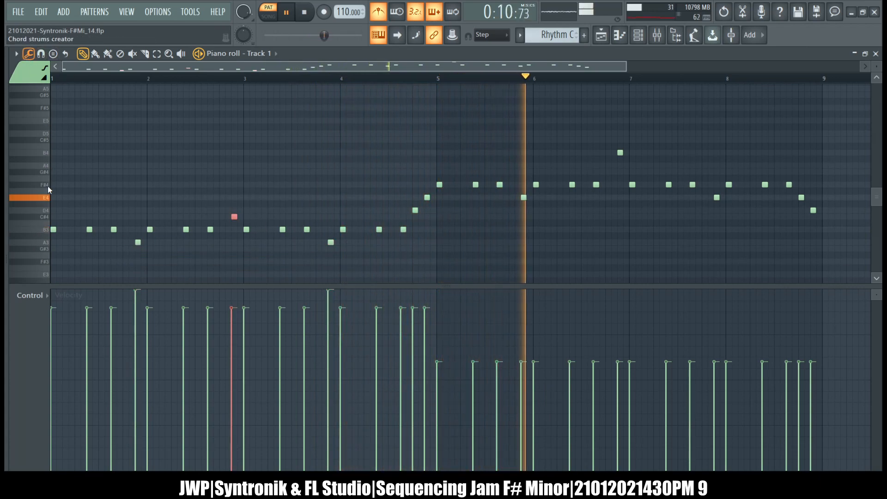
left_click(49, 243)
left_click_drag(624, 210, 604, 251)
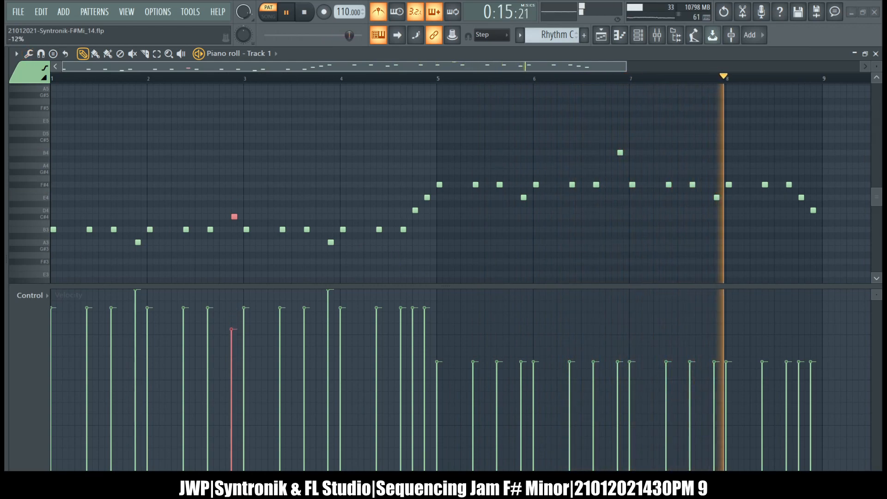
left_click(627, 259)
key("ctrl+d")
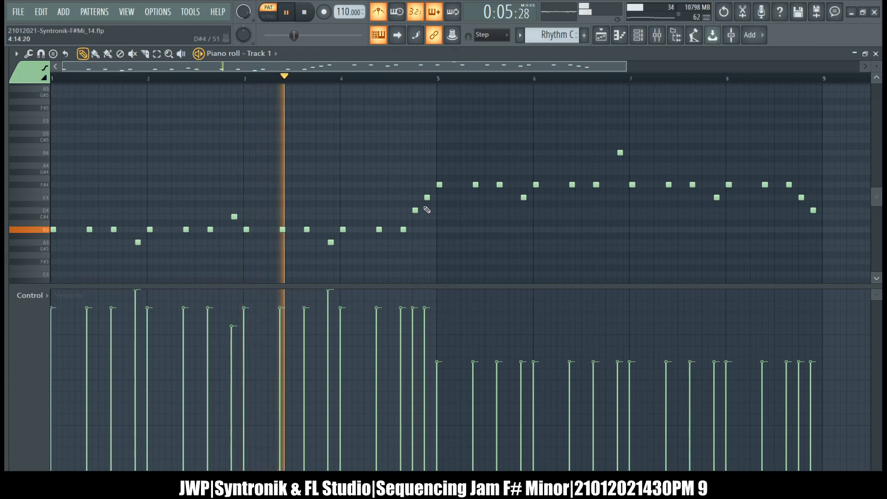
Taper the velocities of the two rising notes at the end of bar 4 down towards the bar 5 level.
left_click(427, 341)
left_click(426, 347)
left_click(413, 325)
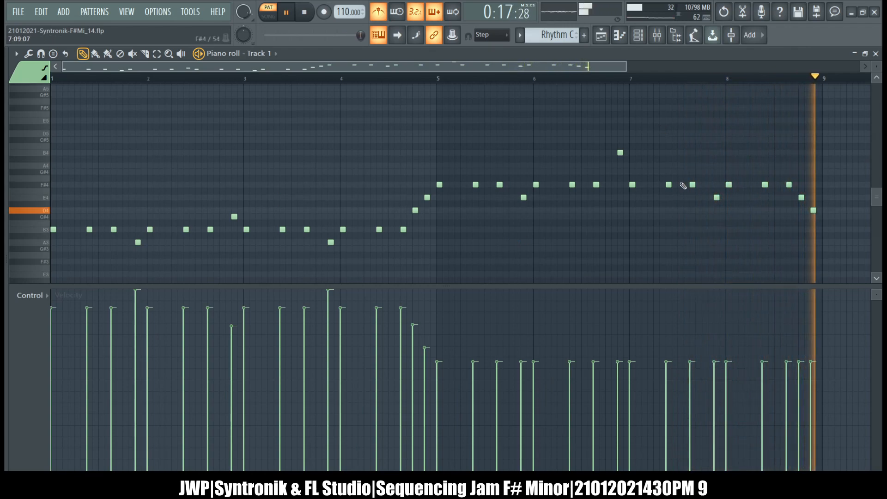
Lower the velocity of bar 6's B4 note by 10% and raise the two E4 notes in bars 5 and 7 by about 10%.
left_click_drag(661, 141, 617, 162)
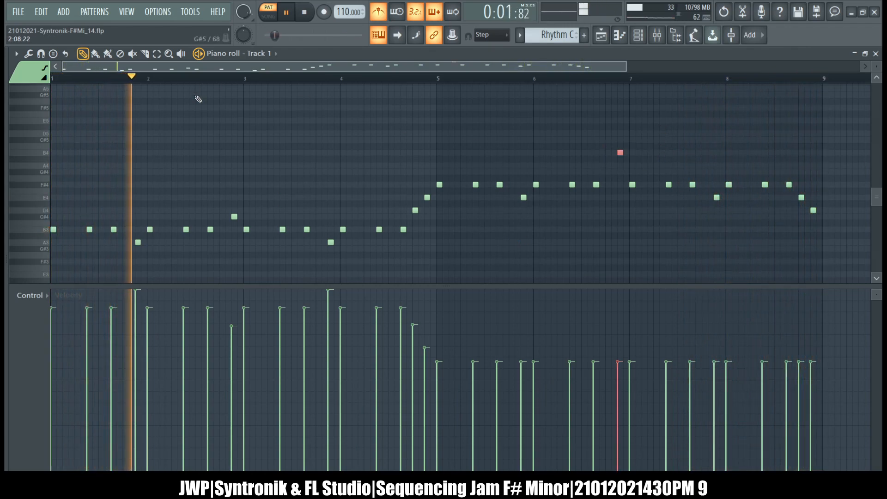
key("alt+x")
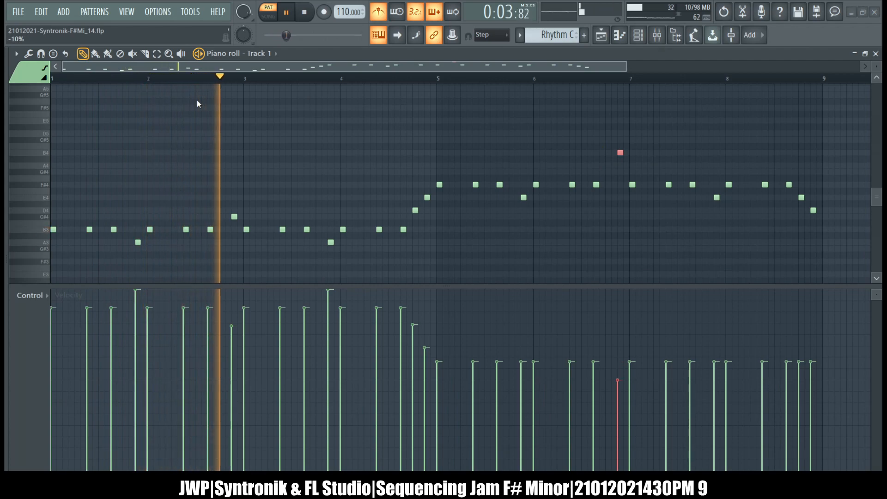
left_click_drag(737, 244, 516, 200)
scroll(516, 199, "down", 4)
scroll(629, 175, "up", 3)
scroll(737, 197, "up", 3)
scroll(629, 257, "down", 1)
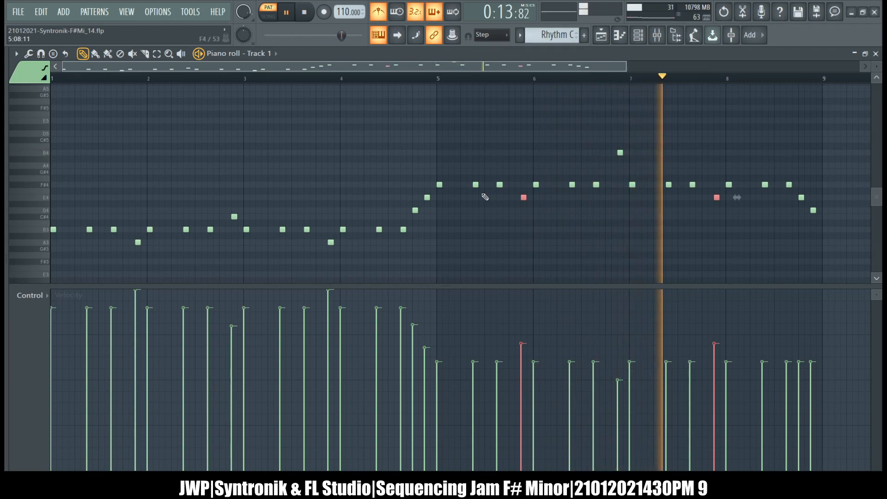
Play bars 1 to 8 of the playlist in song mode, check the insert levels in the mixer, and clear the time selection.
left_click(876, 54)
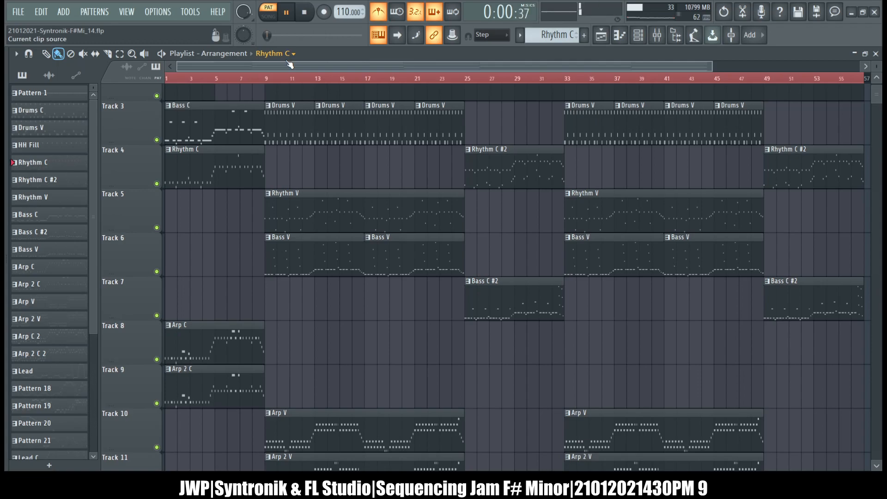
scroll(266, 191, "up", 2)
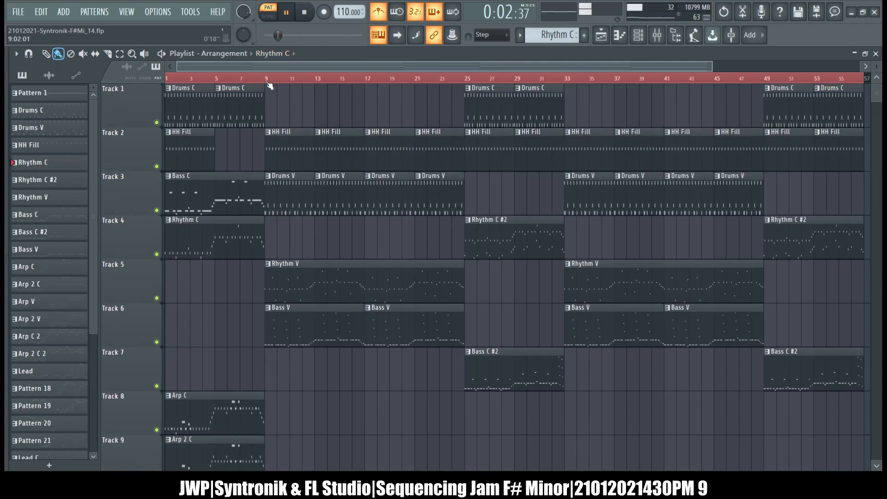
left_click_drag(268, 79, 206, 79)
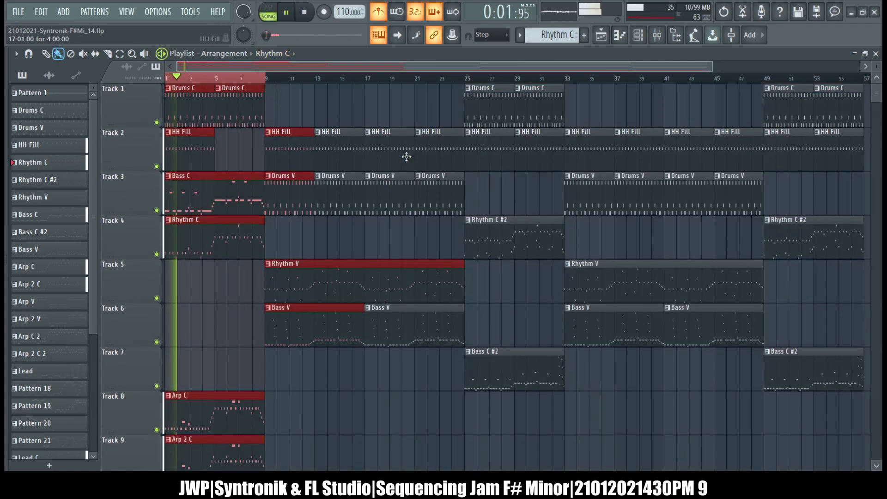
left_click(660, 40)
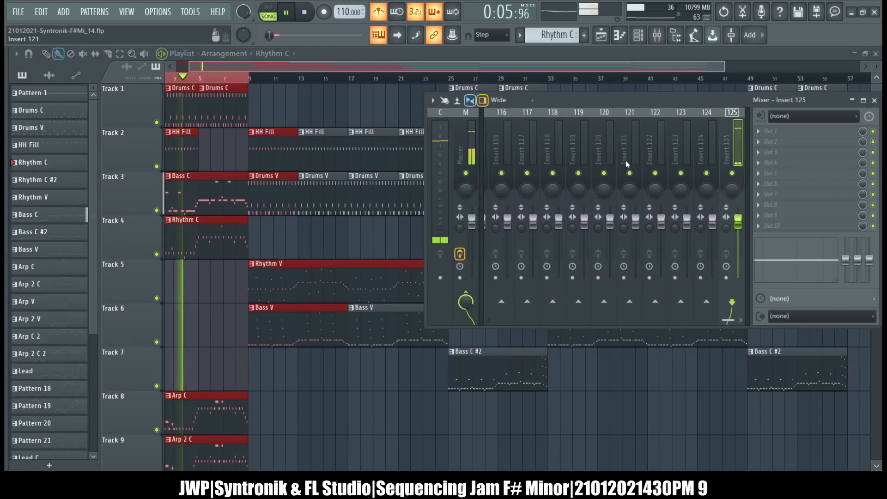
scroll(626, 164, "down", 6)
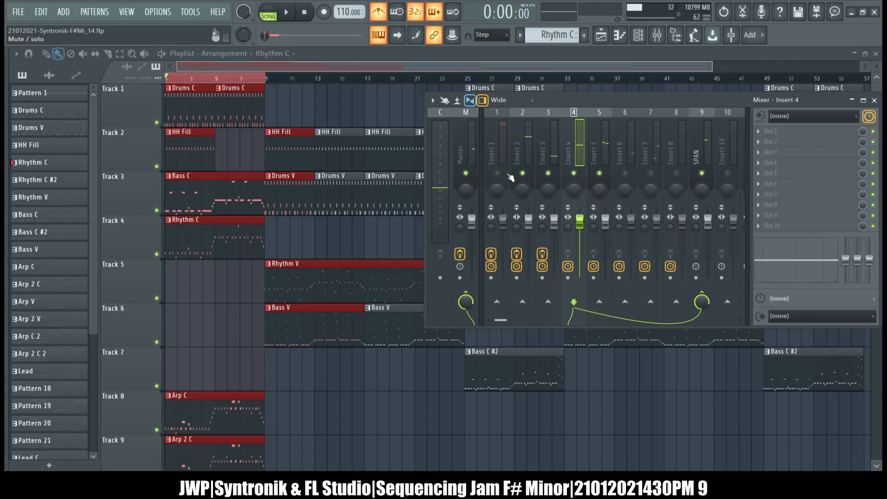
key("space")
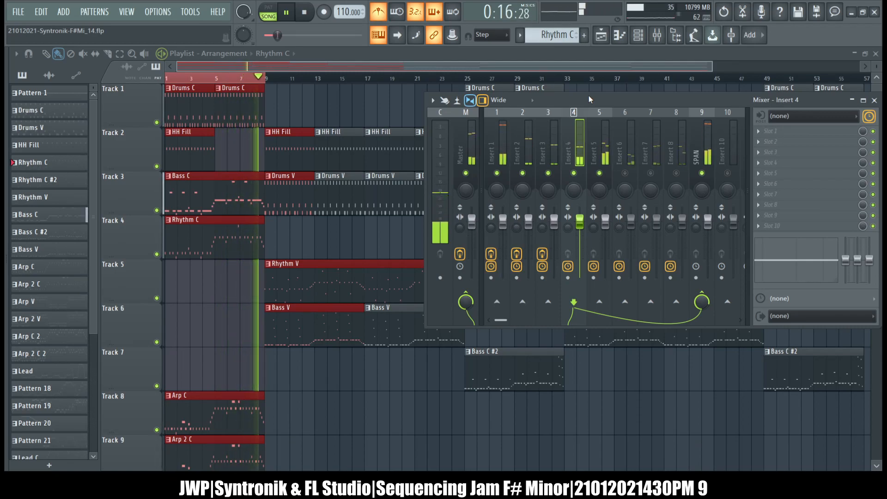
key("space")
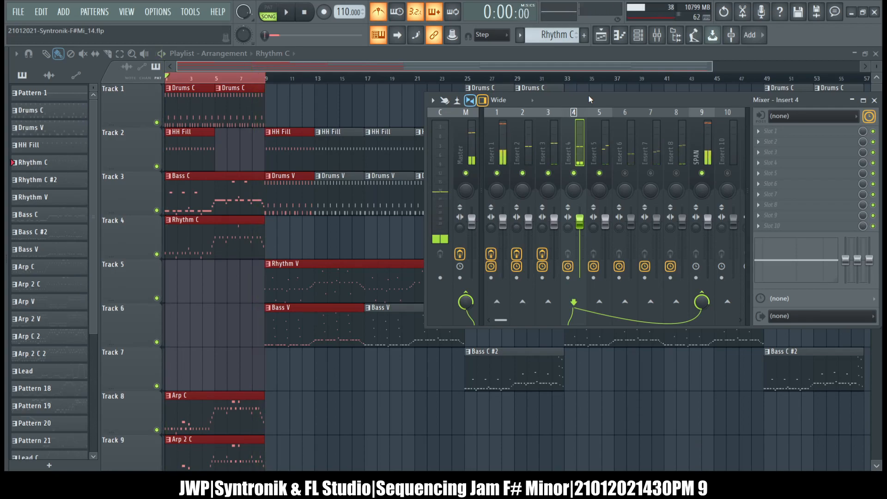
right_click(259, 83)
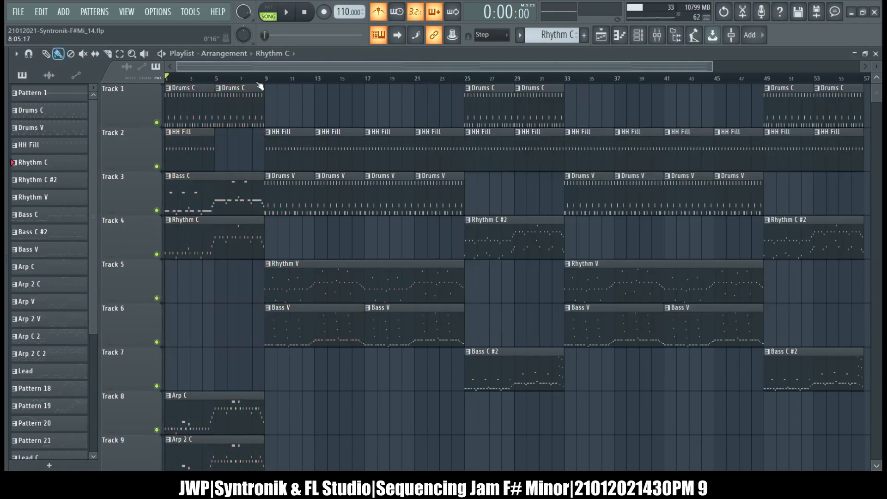
Open the Arp C clip from the playlist in the piano roll.
scroll(258, 83, "down", 2)
scroll(258, 83, "up", 4)
scroll(259, 84, "down", 1)
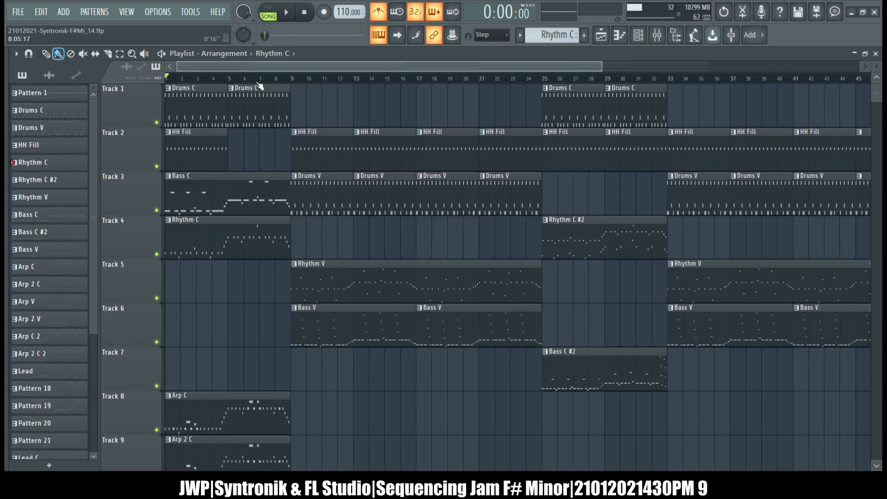
scroll(225, 187, "down", 10)
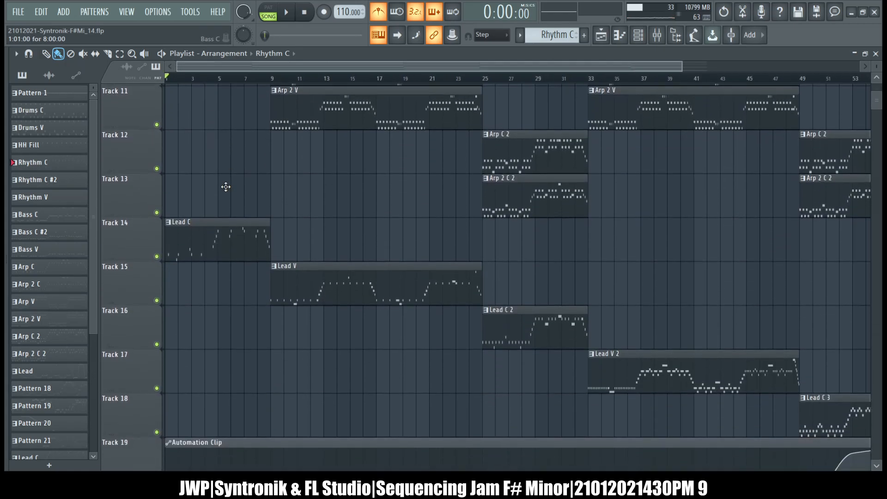
scroll(226, 187, "up", 6)
double_click(206, 230)
right_click(389, 199, "ctrl")
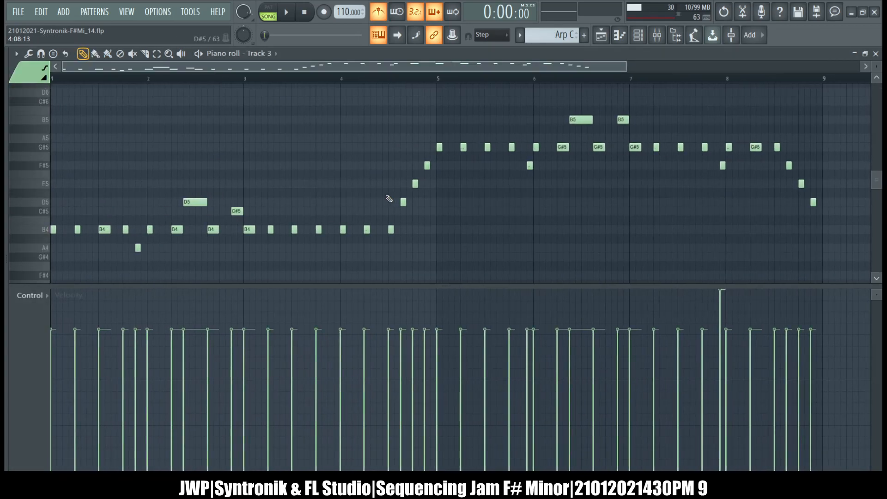
Select all Arp C notes, raise their velocities to the maximum, and deselect them.
scroll(703, 260, "up", 4)
scroll(702, 259, "down", 3)
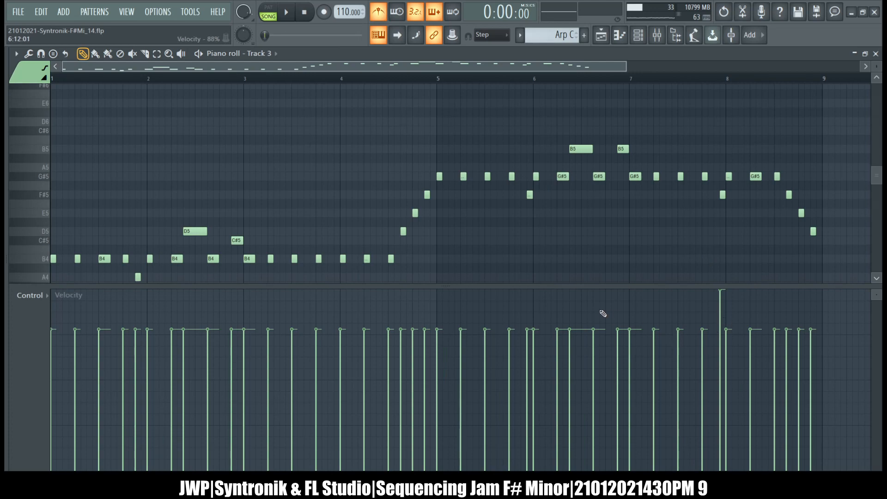
key("ctrl+a")
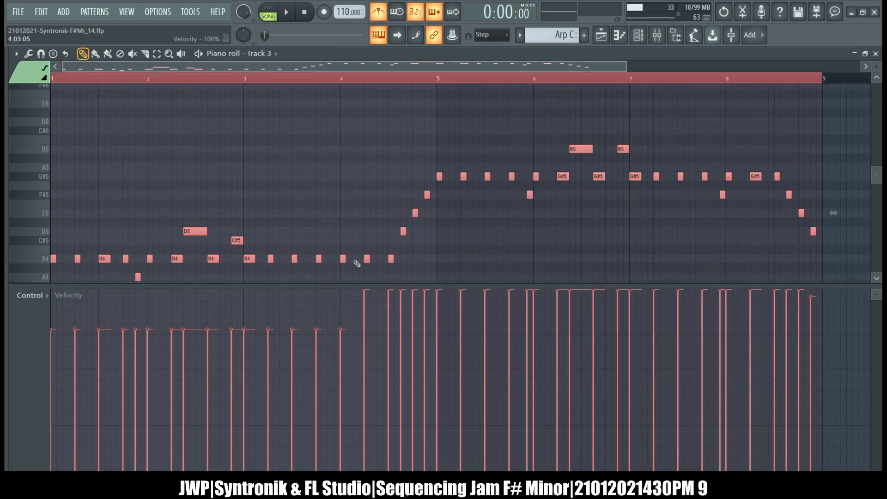
mouse_move(8, 237)
left_mouse_down()
mouse_move(878, 221)
mouse_move(685, 212)
left_mouse_up()
scroll(685, 212, "left", 2)
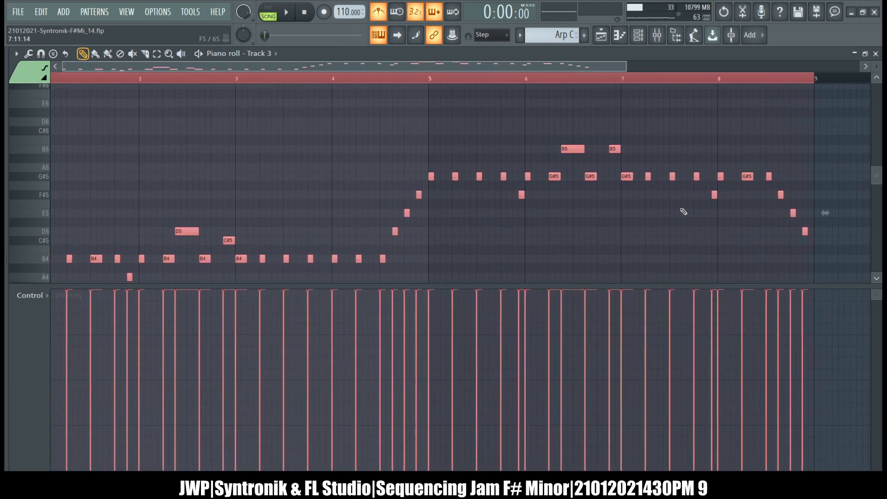
left_click_drag(436, 119, 450, 128)
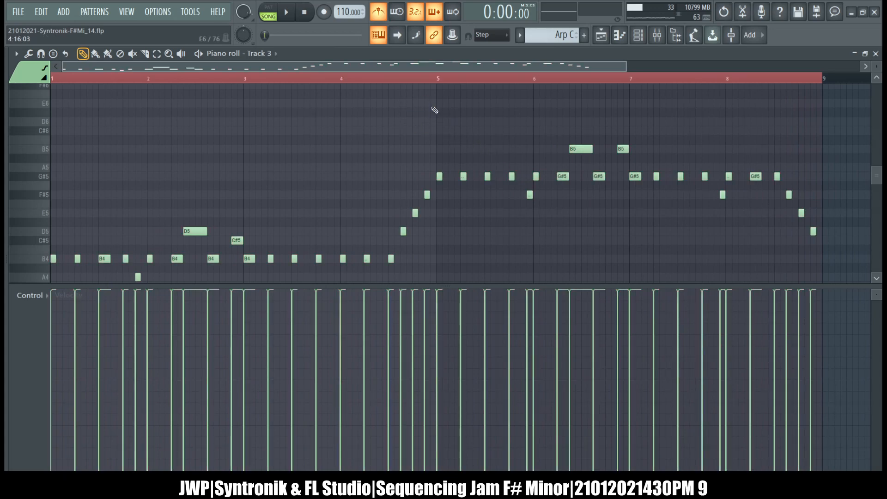
Lower the Arp C velocities to about 60% in bars 5 to 8 and about 91% in bars 1 to 4.
left_click_drag(439, 110, 820, 254)
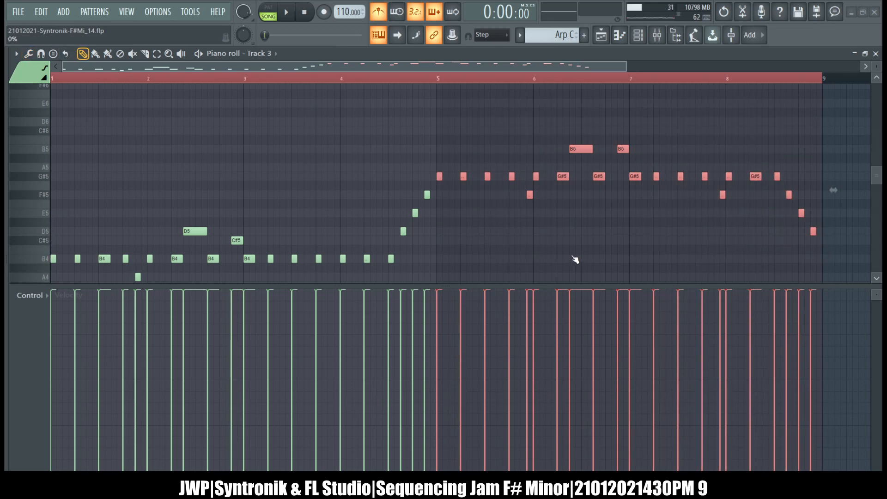
left_click_drag(620, 188, 620, 212)
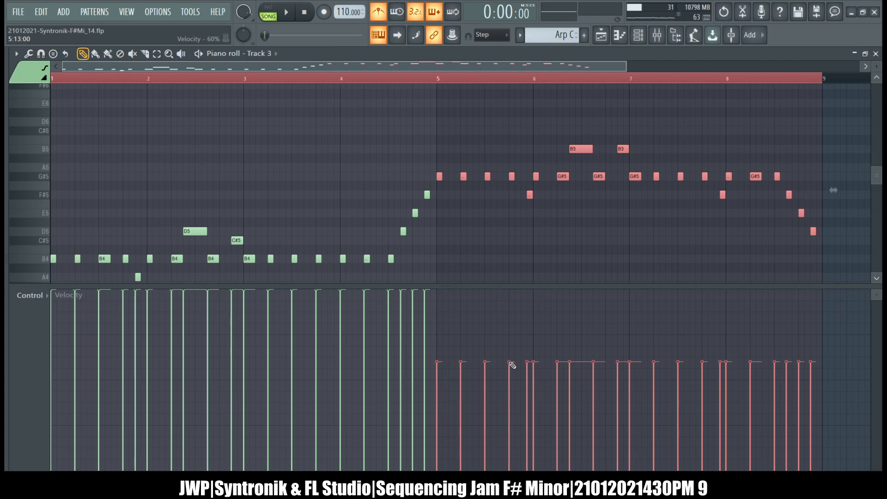
key("shift+i")
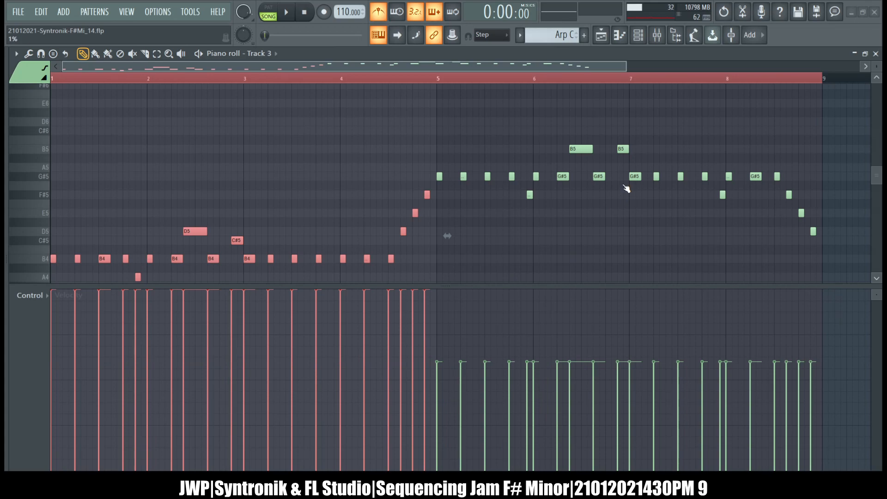
left_click_drag(627, 191, 626, 200)
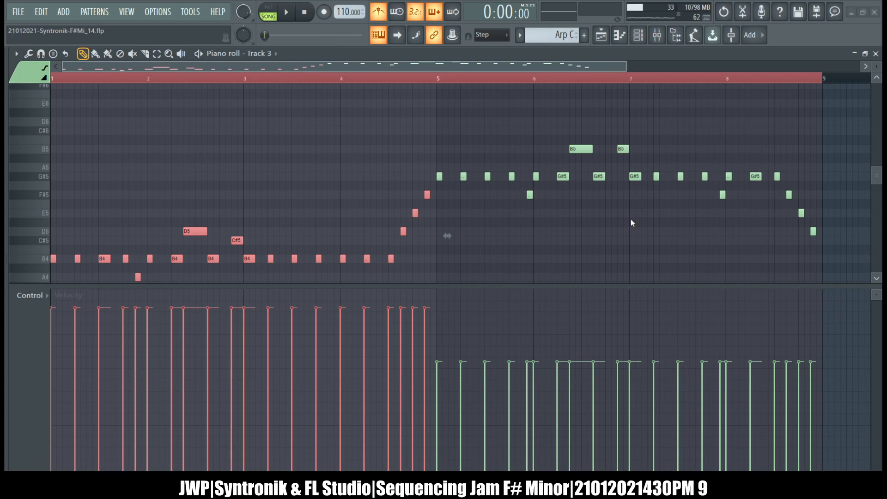
left_click(551, 248, "ctrl")
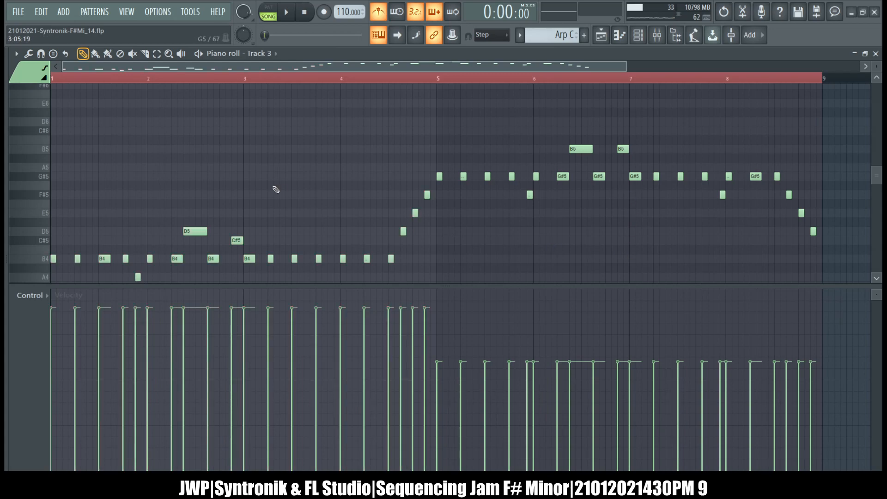
Raise the A4, C#5 and mid-phrase F#5 velocities, lower D5 and B5, and ramp down the end of bar 4 and up the end of bar 8.
scroll(276, 189, "down", 3)
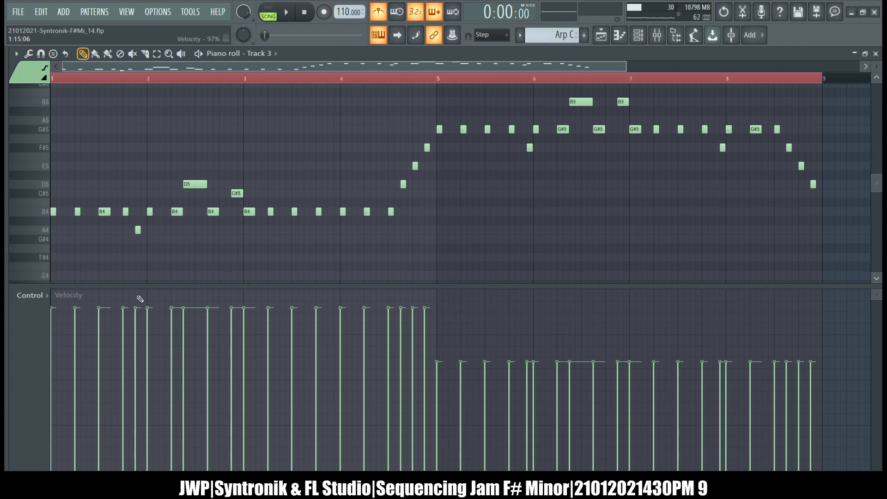
left_click_drag(137, 299, 139, 282)
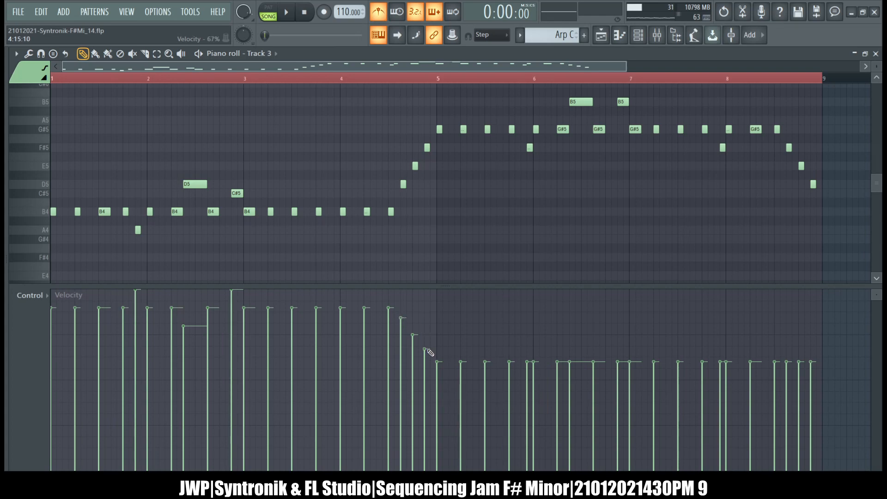
scroll(491, 236, "up", 3)
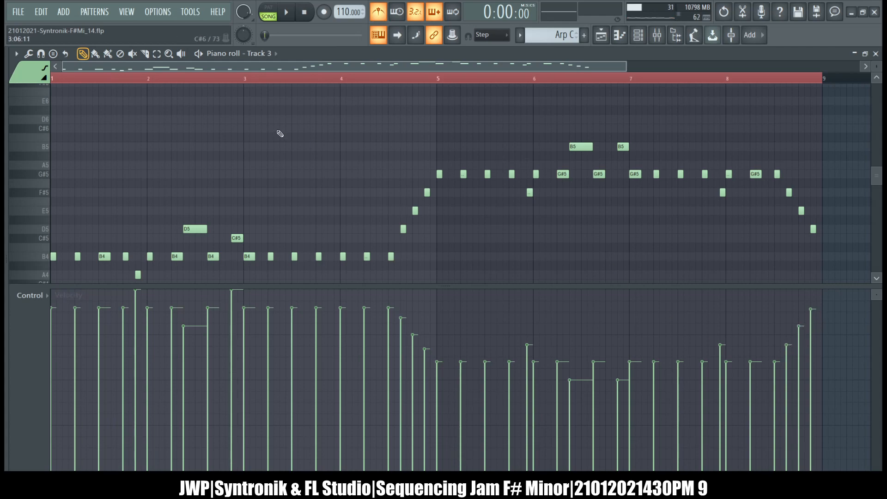
Play the Arp C pattern in pattern mode and inspect its Track 3 channel patch and the mixer inserts.
left_click(270, 12)
left_click(286, 12)
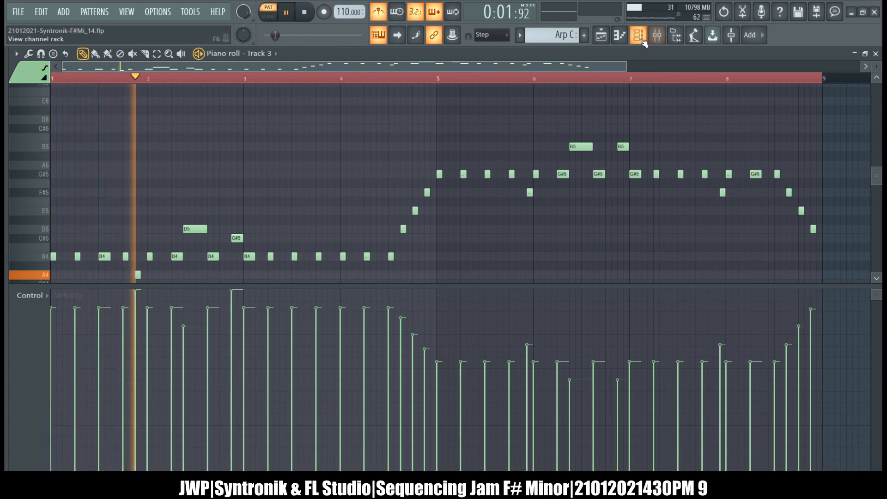
key("F6")
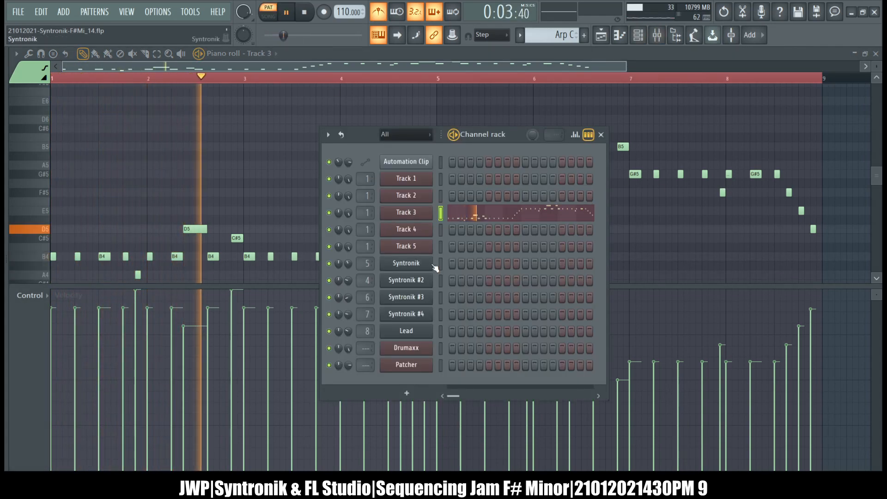
left_click(431, 213)
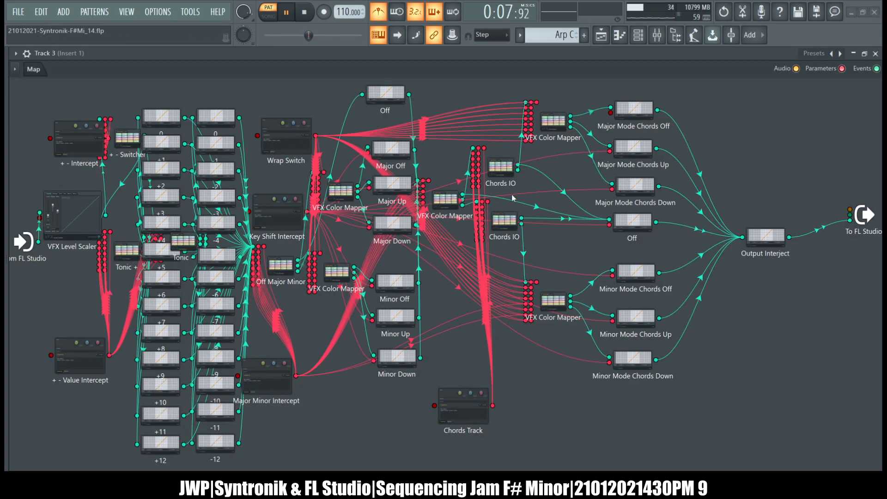
left_click(874, 53)
left_click(657, 35)
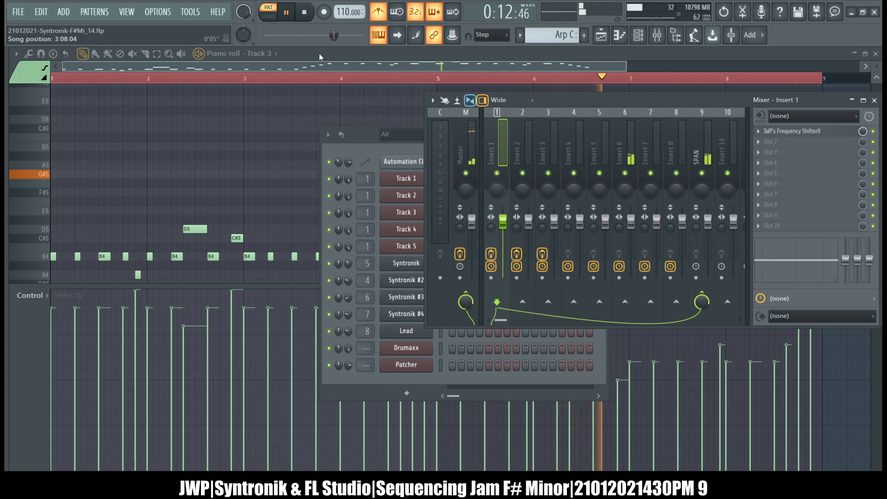
Stop the pattern playback and load Edison into slot 9 of the Master mixer track.
key("space")
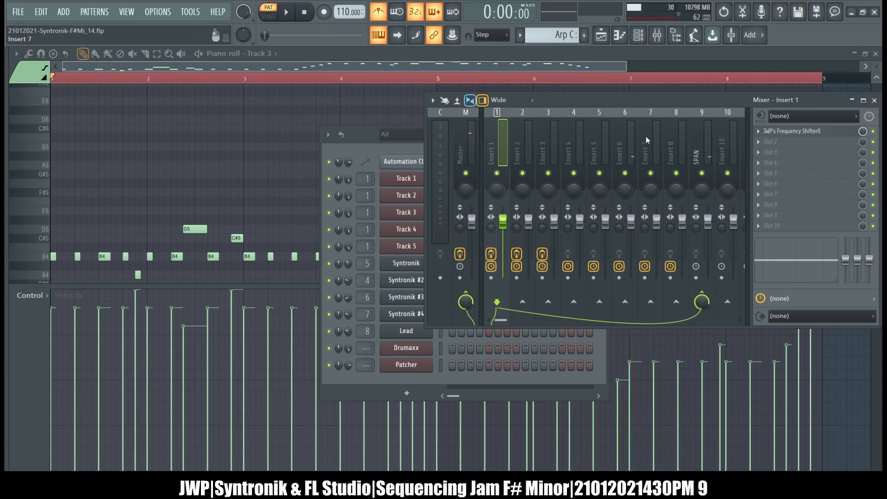
left_click(626, 153)
left_click(464, 144)
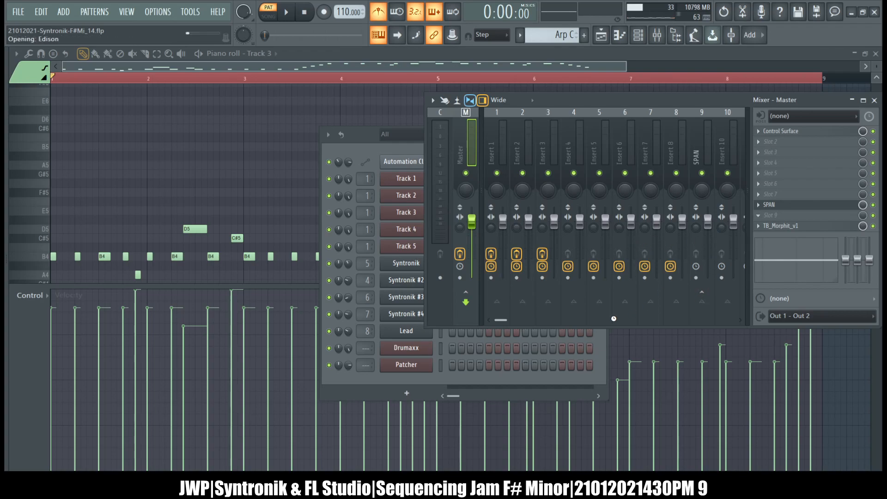
left_click_drag(275, 127, 520, 113)
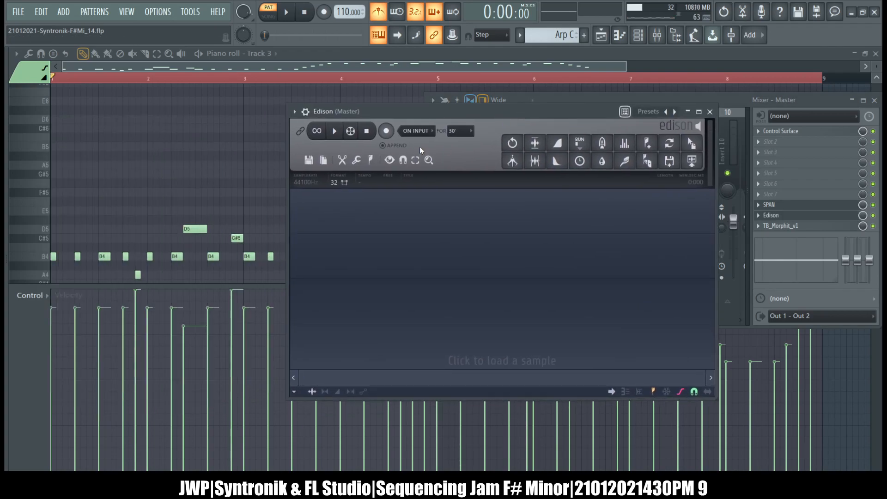
Record the Arp C playback into Edison on input, stop the recording, and delete the captured audio.
key("space")
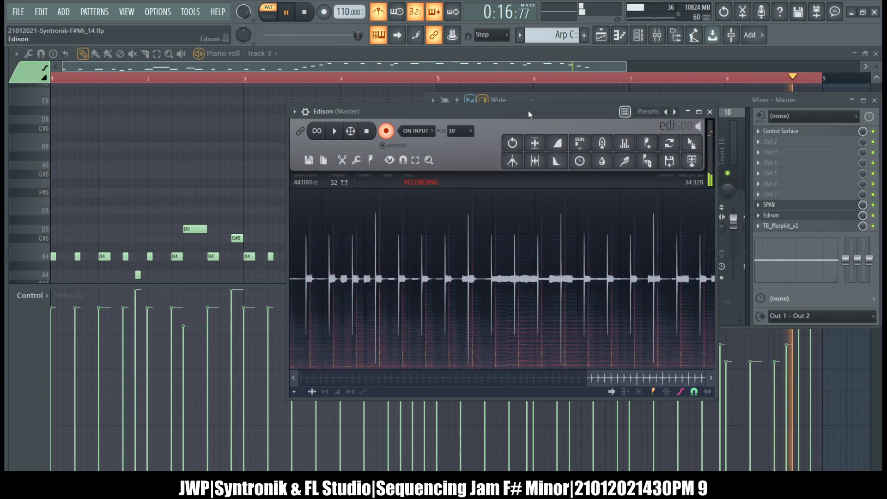
left_click(310, 14)
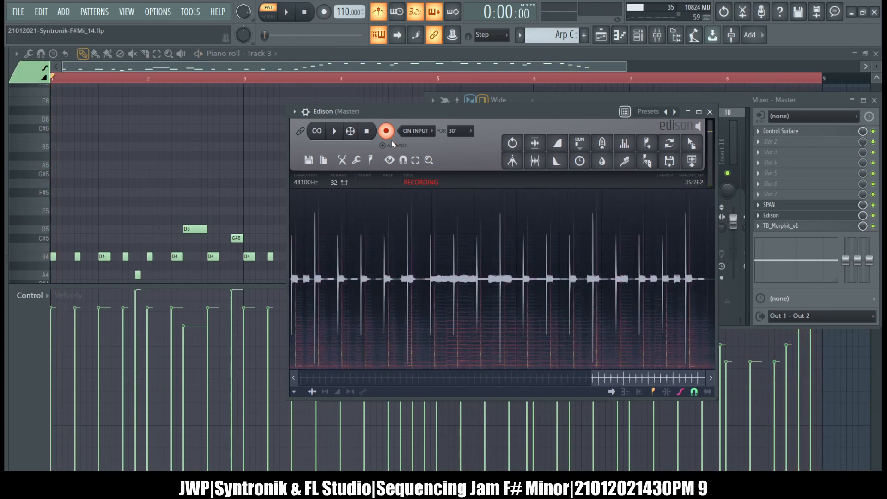
left_click(368, 133)
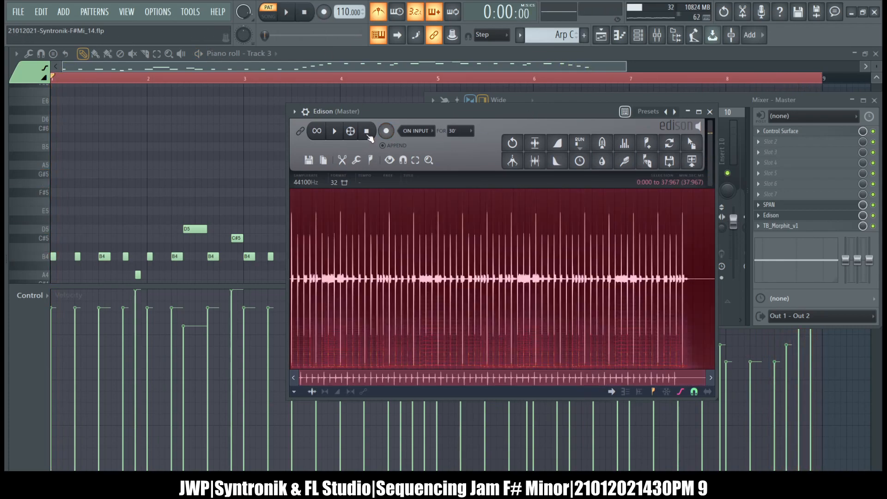
key("Delete")
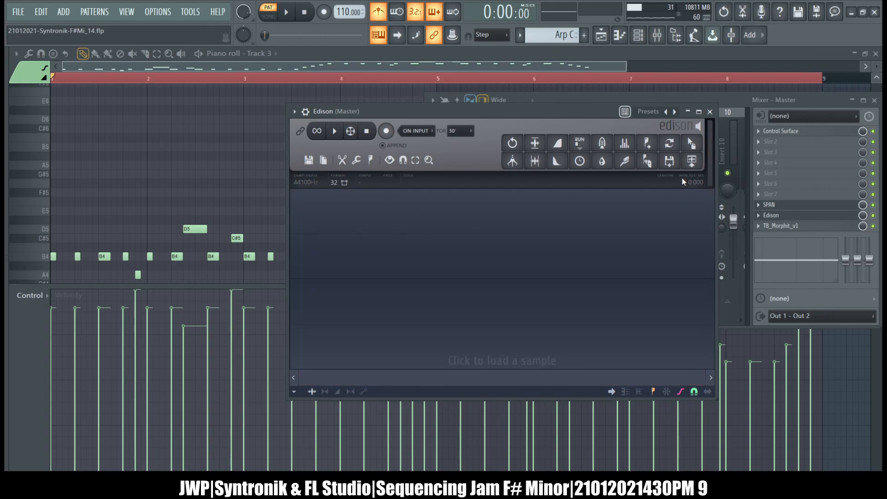
Turn off the metronome and bring the empty Edison window back for another recording.
left_click(731, 96)
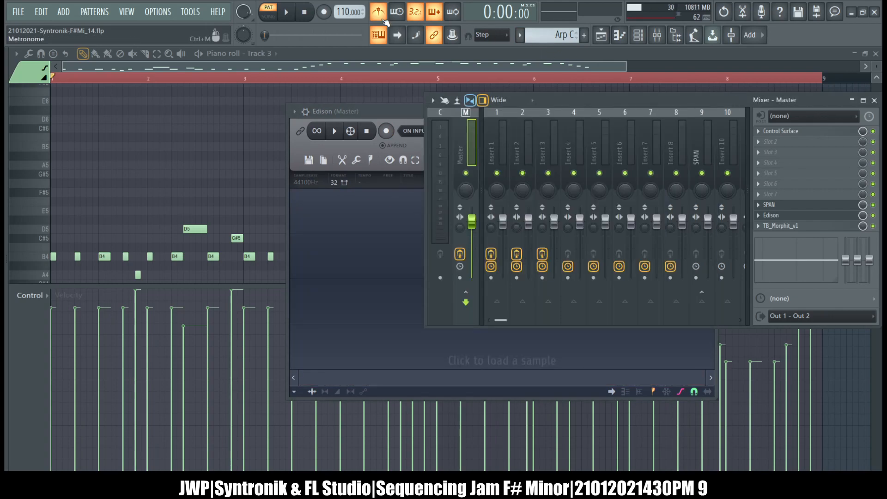
left_click(382, 16)
left_click(341, 134)
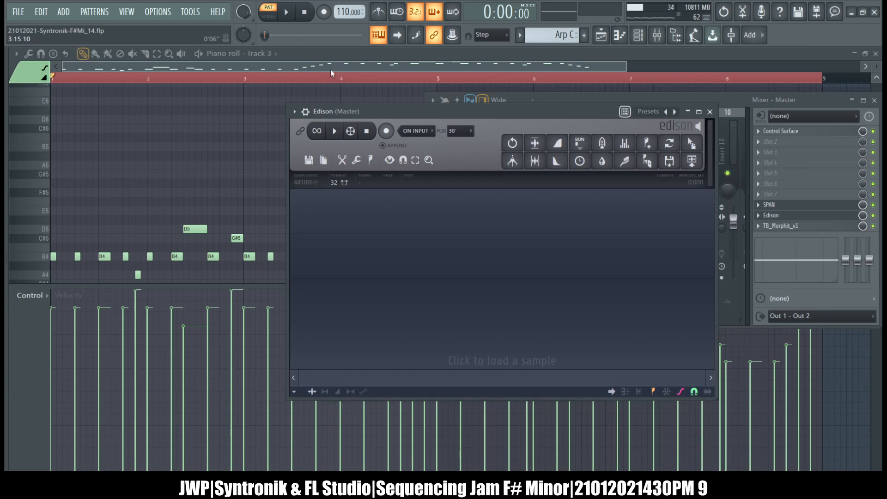
Record another pass of Arp C in Edison without the metronome, stop playback, and clear the recording.
left_click(284, 12)
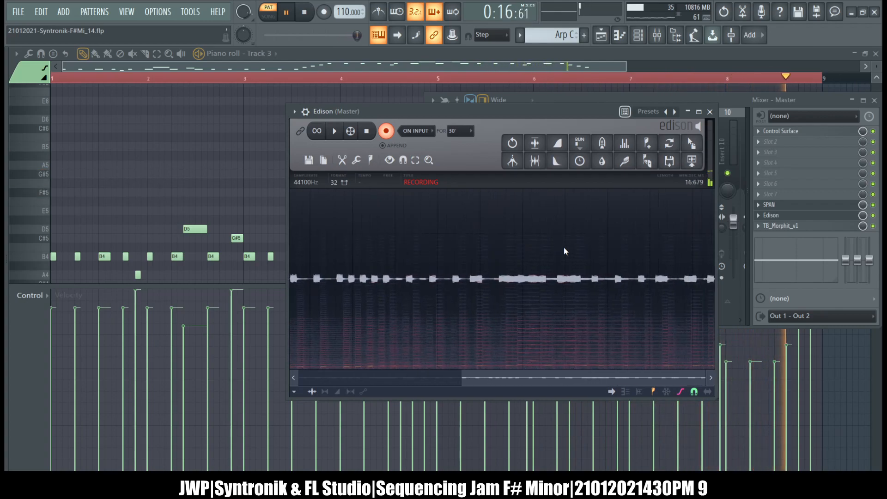
left_click(367, 132)
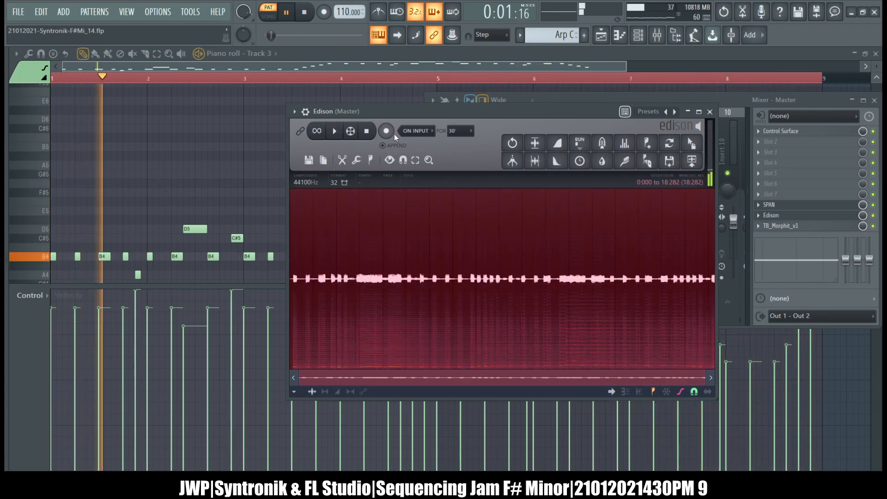
left_click(304, 13)
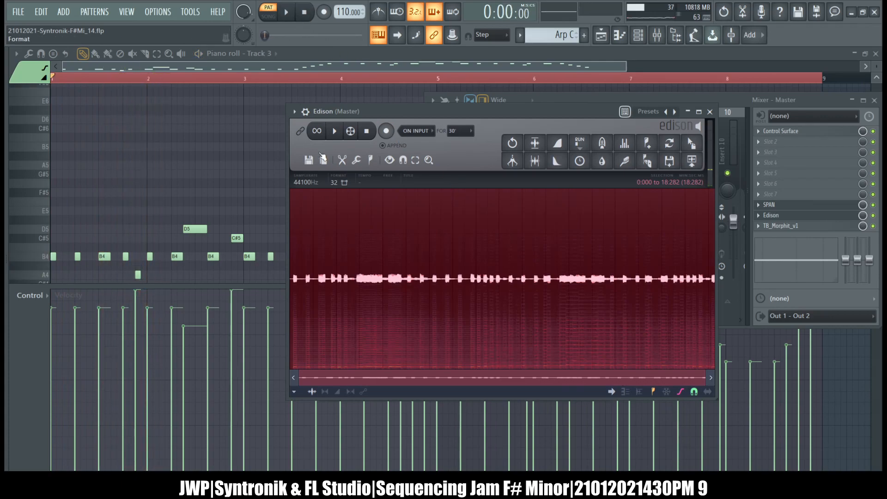
left_click(312, 174)
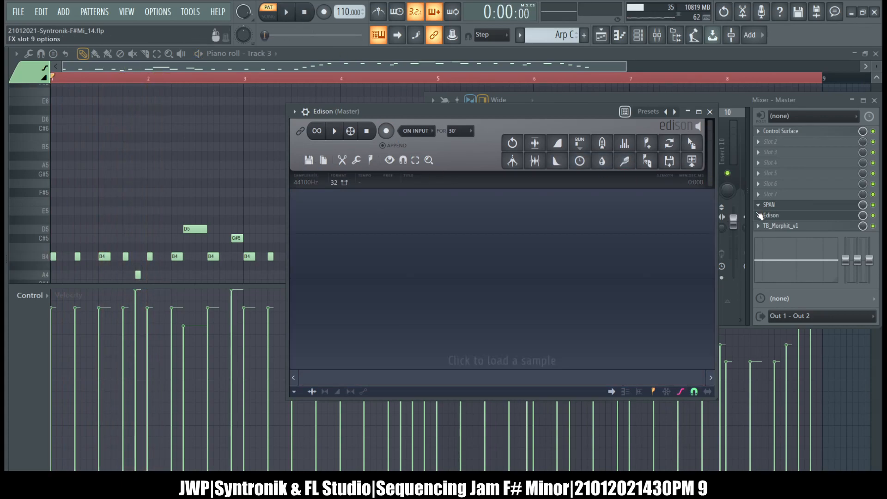
Remove Edison from slot 9 of the Master mixer track.
left_click(759, 217)
left_click(762, 228)
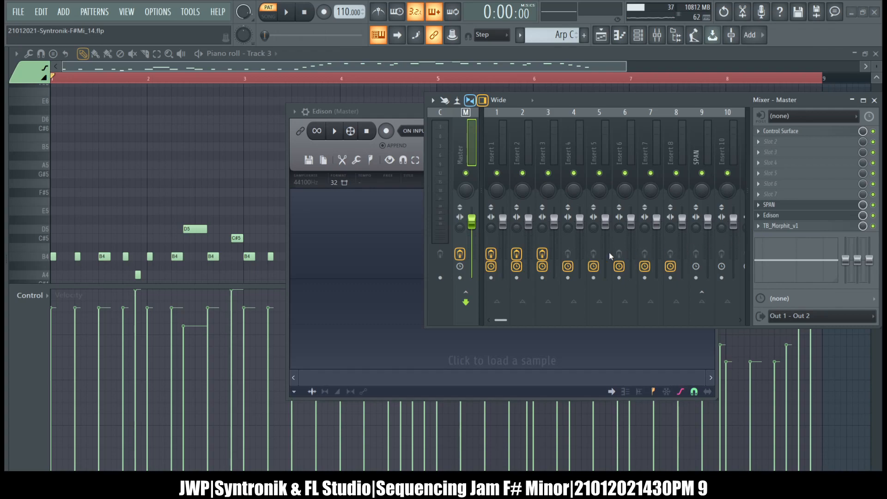
left_click(501, 281)
Return to the playlist and open the Arp 2 C clip on Track 9 in the piano roll.
left_click(365, 138)
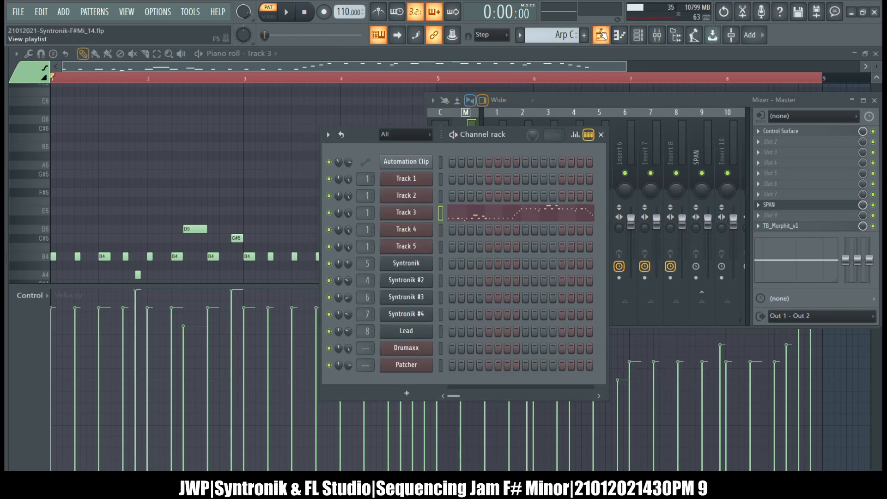
left_click(503, 54)
left_click(638, 35)
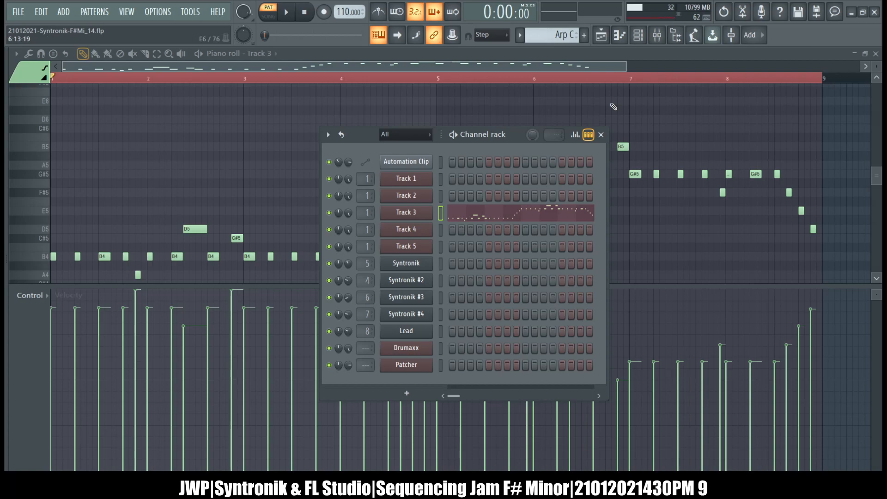
left_click(600, 35)
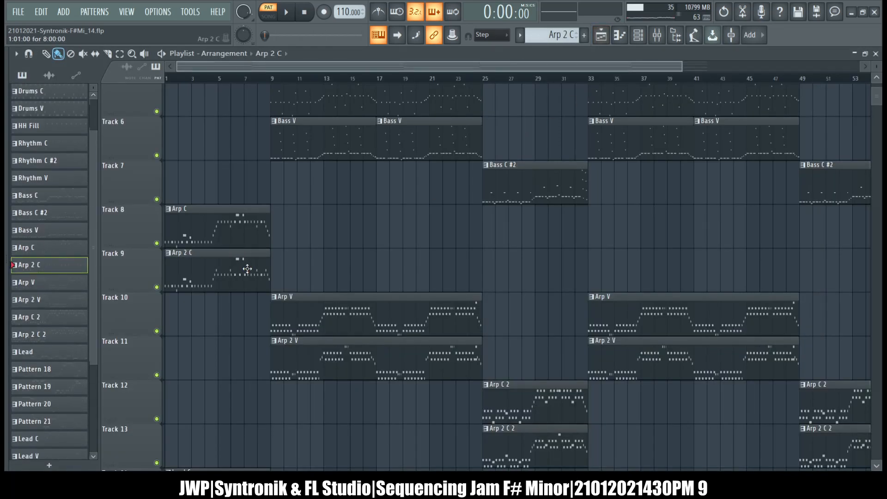
double_click(241, 262)
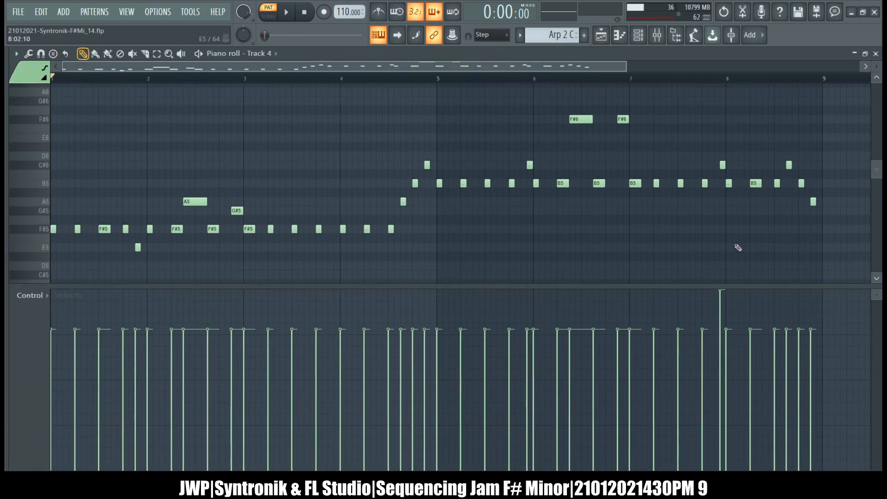
Select all Arp 2 C notes and raise their velocities to the maximum.
key("ctrl+a")
left_click(588, 281)
right_click(591, 279)
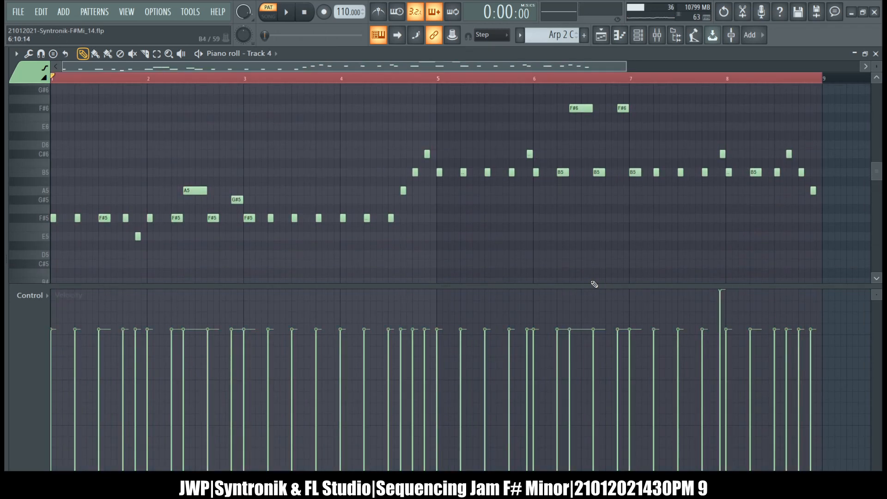
key("ctrl+a")
mouse_move(770, 313)
left_mouse_down()
mouse_move(786, 218)
mouse_move(539, 234)
mouse_move(50, 223)
left_mouse_up()
scroll(363, 221, "up", 3)
scroll(364, 227, "down", 5)
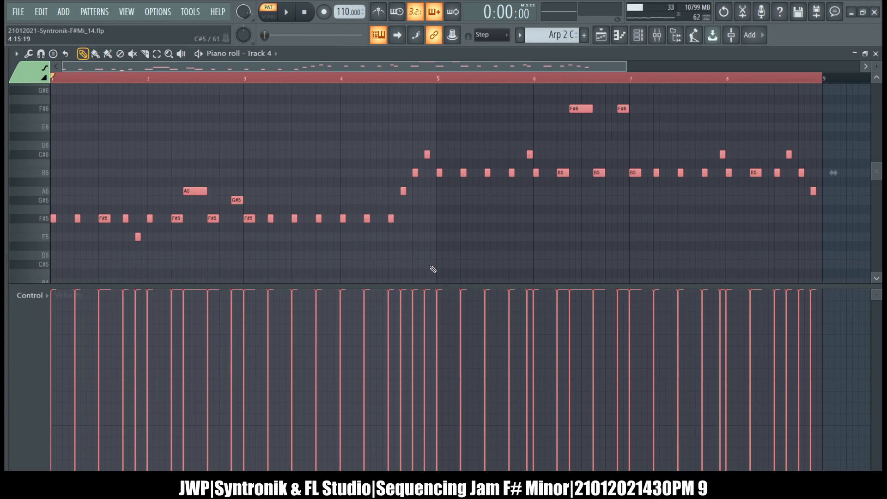
Select the Arp 2 C notes in bars 5 to 8, scale their velocities down to about 60%, and deselect them.
left_click_drag(439, 214, 842, 94)
left_click(29, 54)
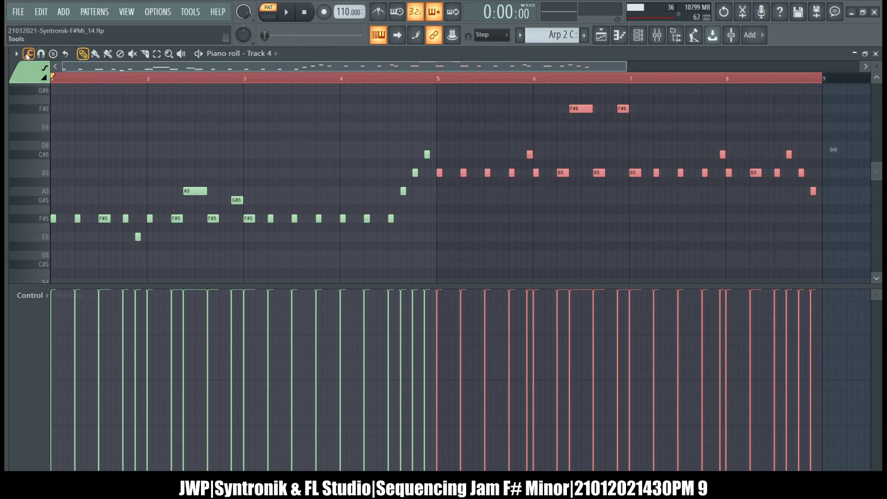
key("alt+x")
scroll(353, 88, "down", 2)
left_click(568, 262)
left_click_drag(569, 236, 569, 260)
left_click(622, 261)
left_click(430, 207, "ctrl")
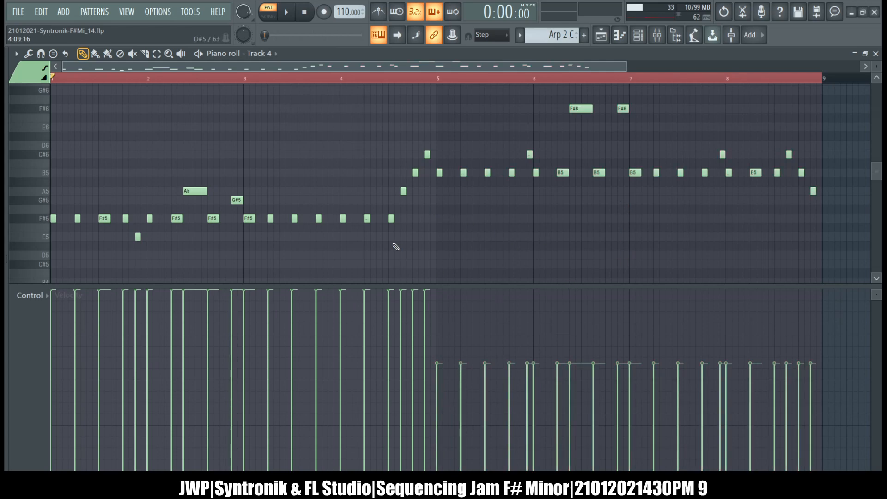
Select the Arp 2 C notes in bars 1 to 4, scale their velocities down to about 90%, and deselect them.
left_click_drag(431, 258, 38, 94, "ctrl")
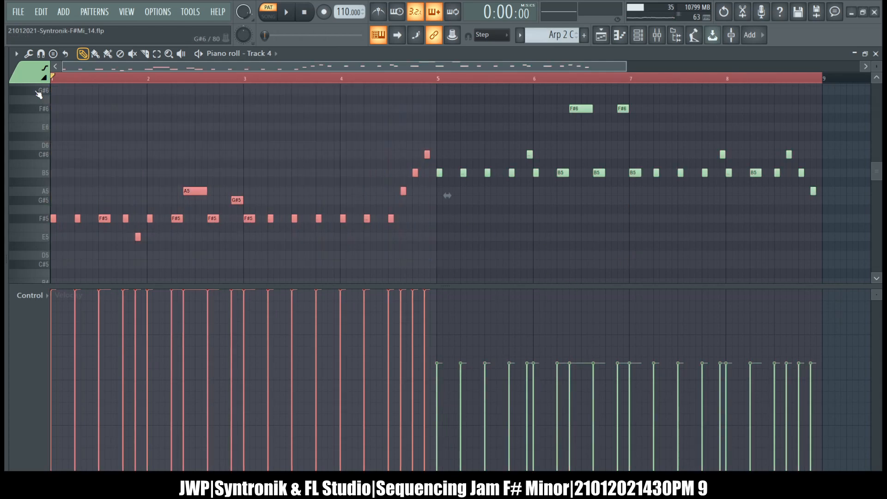
key("alt+x")
left_click(591, 239)
left_click_drag(447, 196, 442, 195)
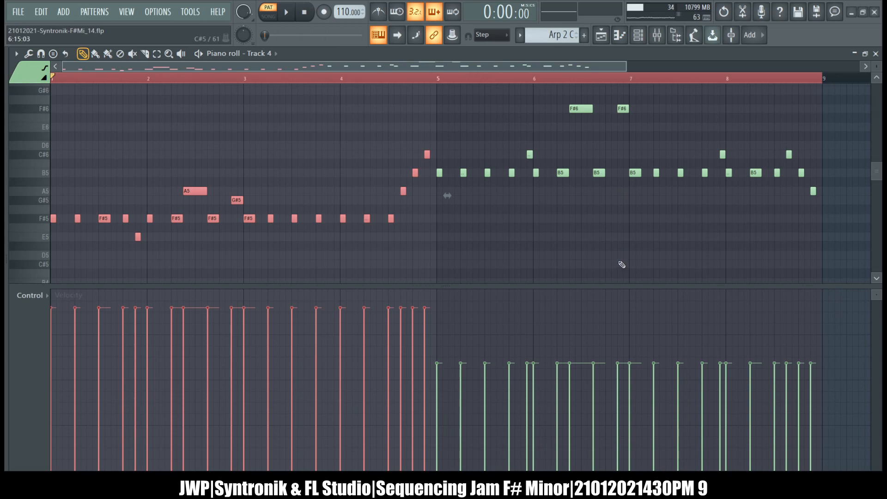
left_click(530, 231)
left_click(159, 246)
right_click(162, 245)
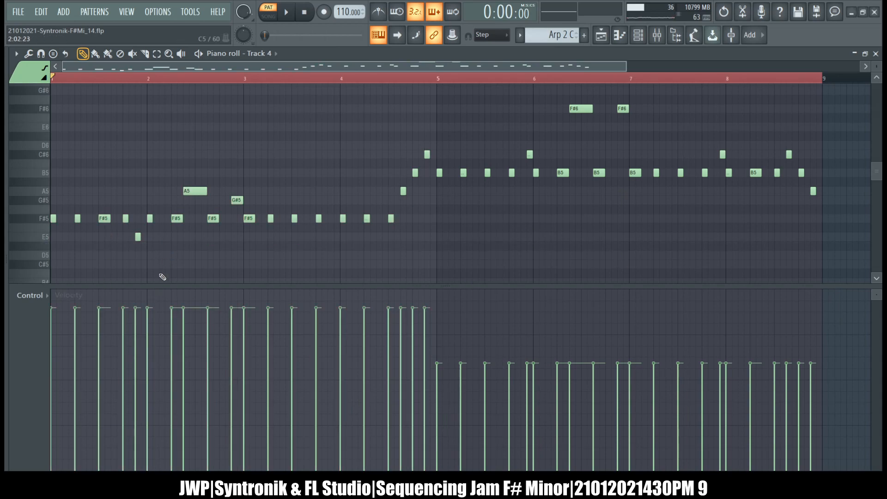
Raise the E5 velocity to the maximum, lower A5 and G#5 to about 80%, and ramp down the last three notes of bar 4.
left_click_drag(139, 301, 140, 284)
left_click_drag(182, 181, 249, 206)
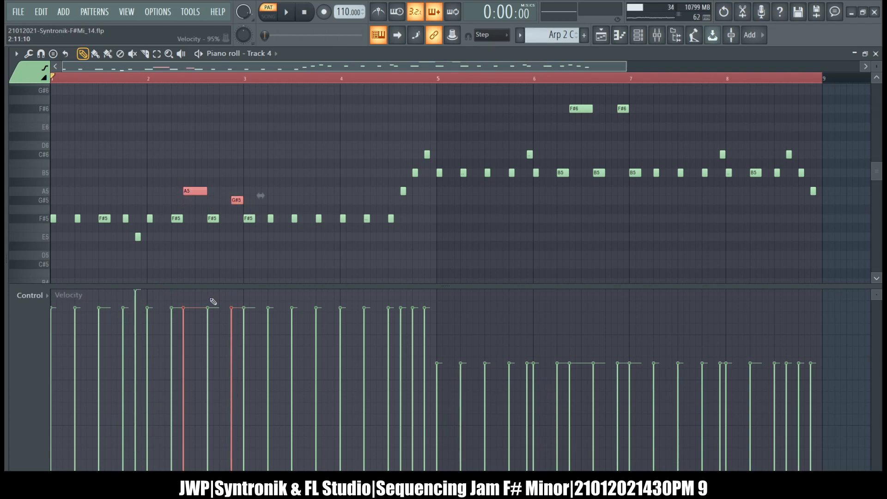
left_click(189, 325)
left_click(238, 320)
key("ctrl+d")
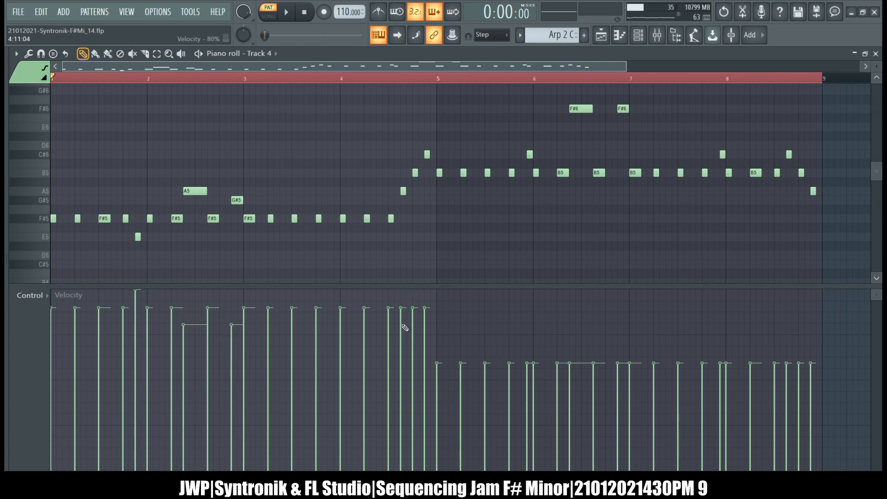
left_click_drag(416, 336, 430, 354)
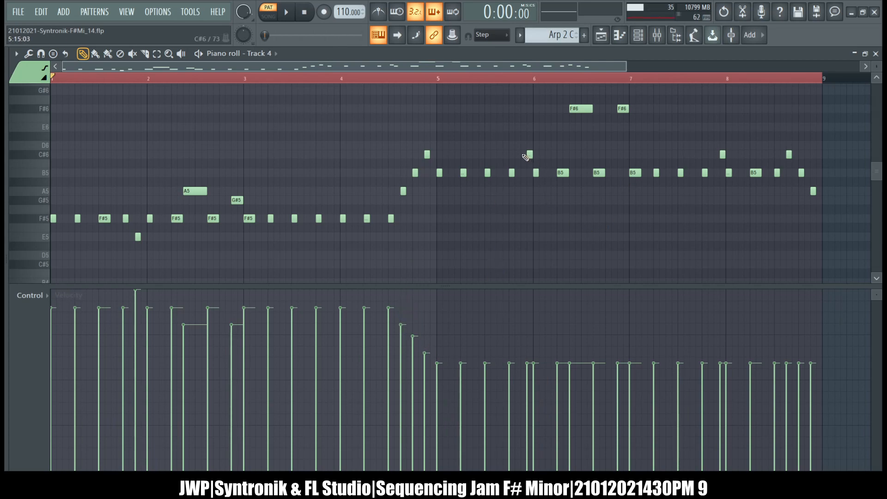
Lower the C#6 and F#6 velocities in bars 5 to 8 by 10%, ramp up bar 8's last two notes, and return to the playlist.
left_click_drag(542, 152, 649, 102)
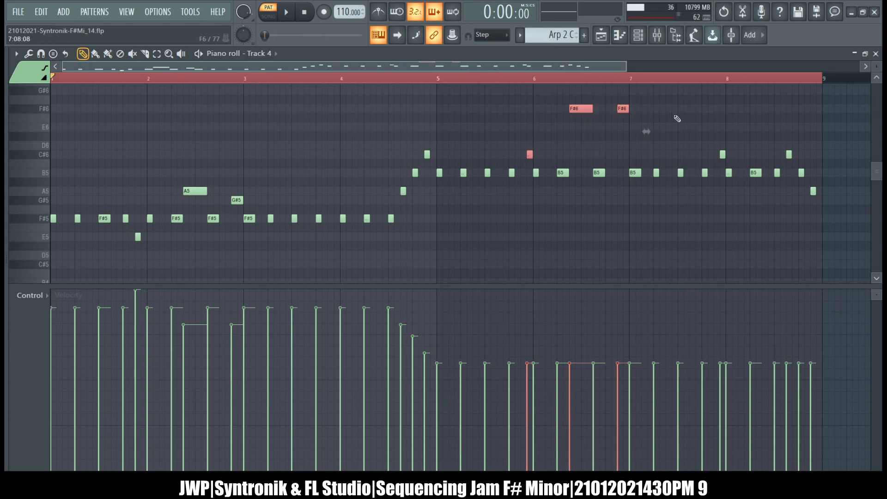
left_click_drag(817, 168, 515, 88)
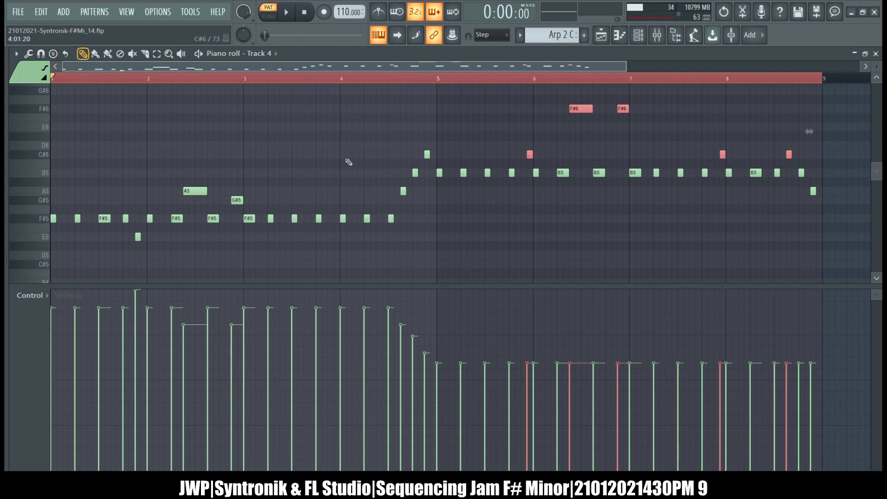
scroll(479, 227, "down", 2, "alt")
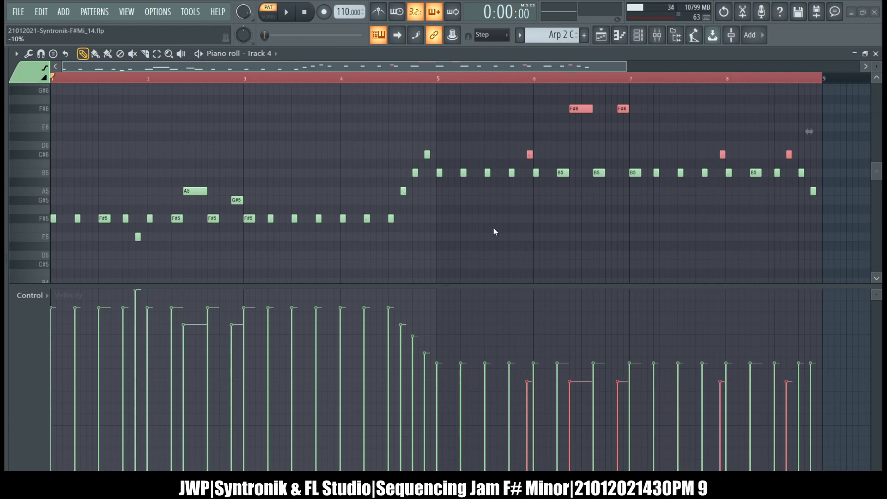
scroll(563, 257, "down", 2, "alt")
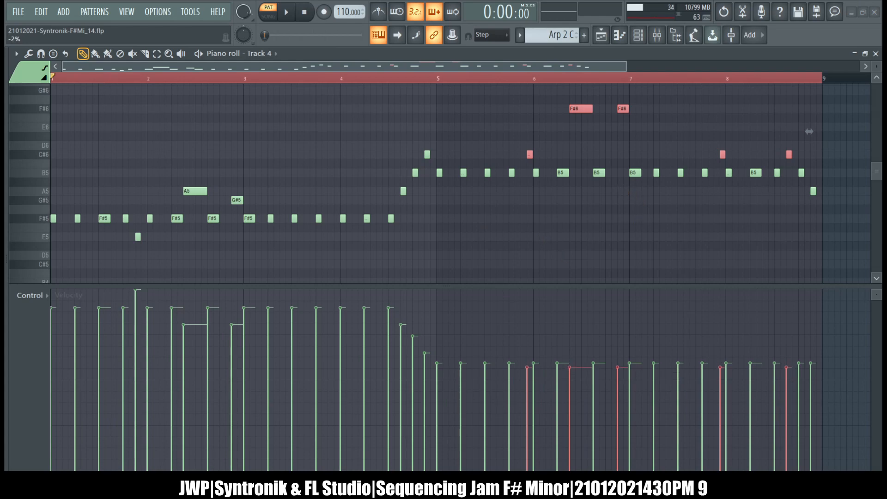
scroll(629, 250, "up", 3, "alt")
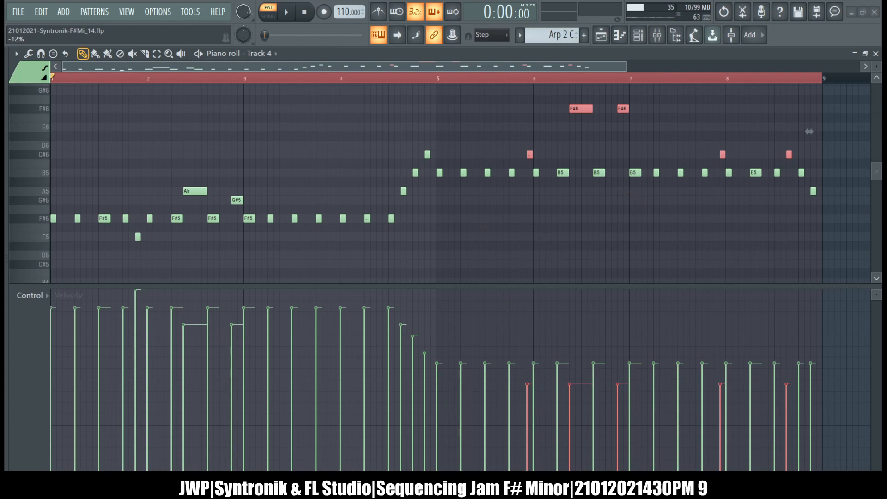
left_click(805, 266, "ctrl")
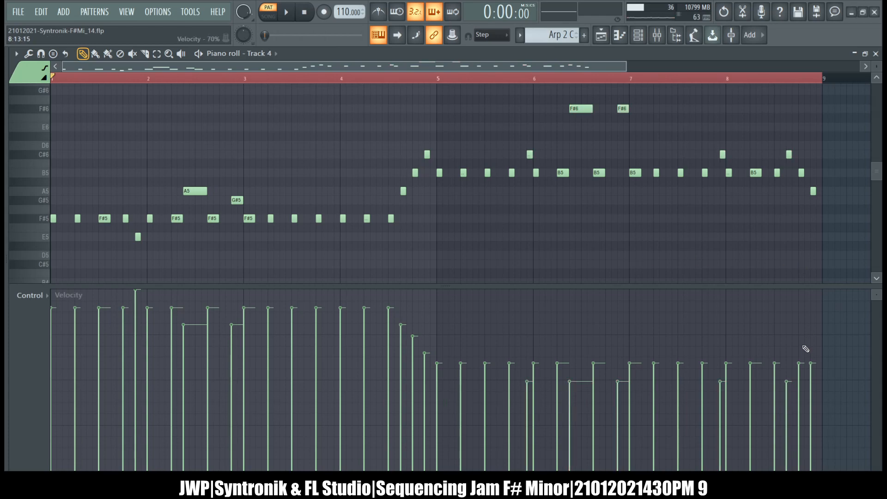
mouse_move(805, 348)
left_mouse_down()
mouse_move(813, 318)
mouse_move(800, 353)
mouse_move(816, 320)
left_mouse_up()
key("F5")
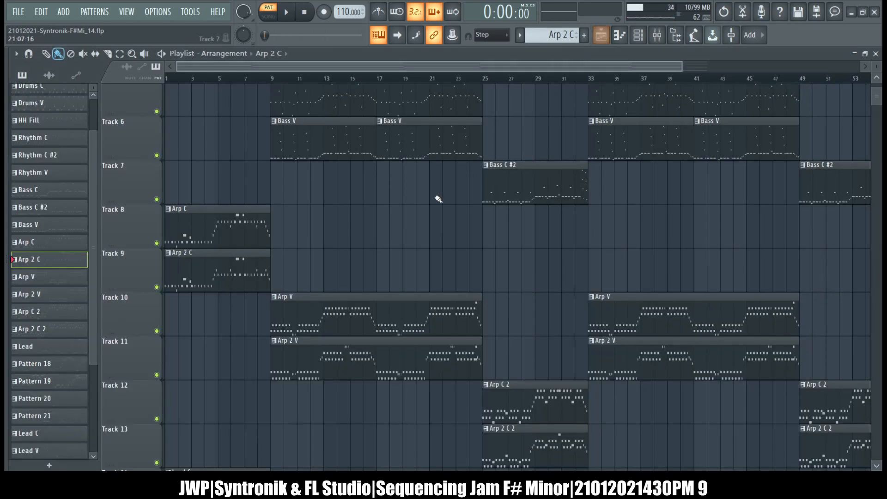
Open the Lead C pattern's notes and scale all their velocities up to the maximum.
scroll(346, 192, "down", 7)
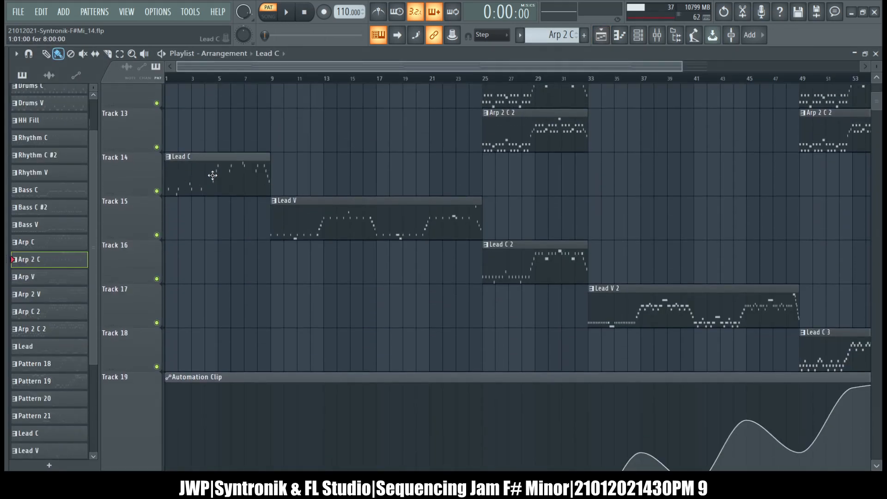
double_click(212, 175)
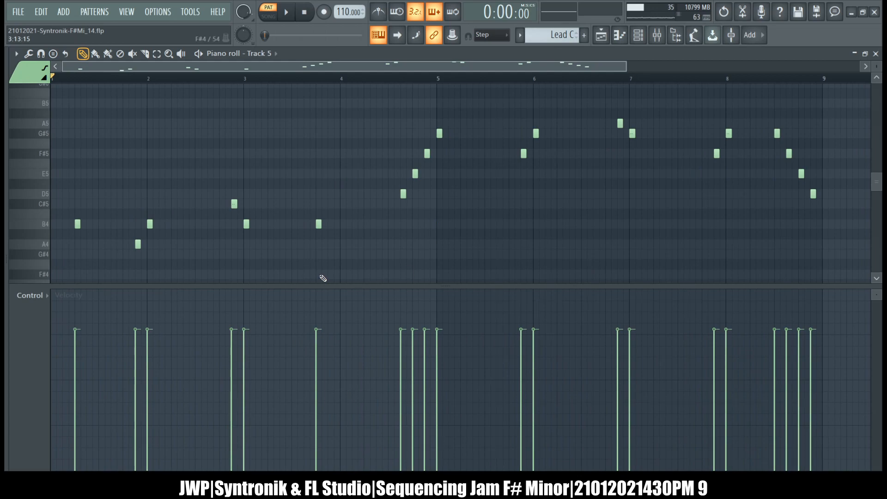
left_click(29, 54)
left_click(57, 254)
left_click(672, 181)
left_click_drag(622, 182, 619, 147)
left_click(618, 251)
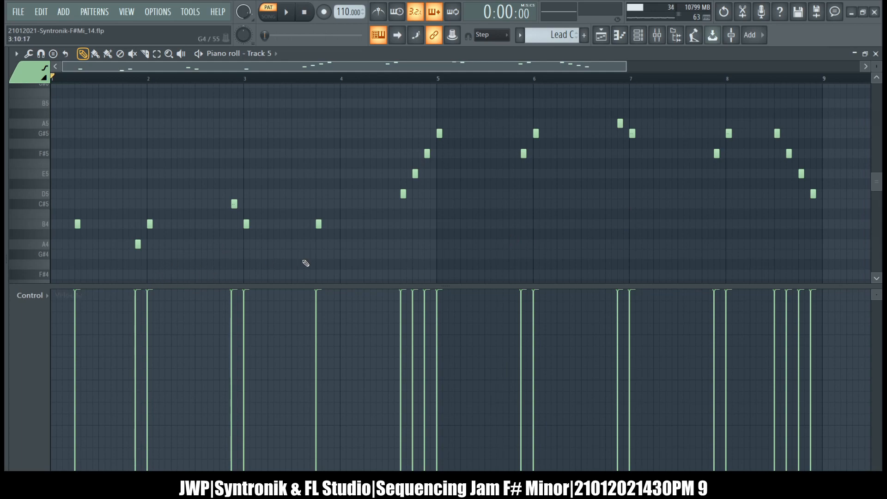
Select the Lead C notes from bar 4's rising run through bar 8 and scale their velocities down to about 60%.
scroll(453, 217, "right", 3)
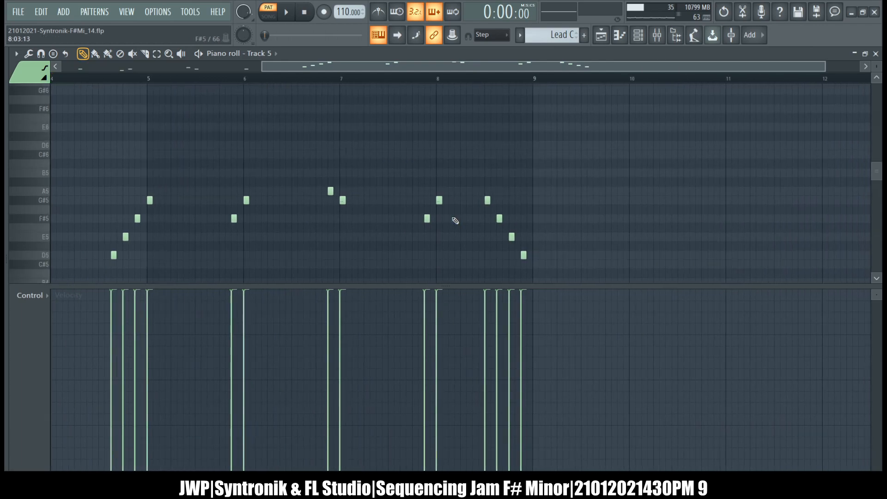
scroll(328, 130, "left", 3)
scroll(327, 129, "down", 3)
left_click_drag(383, 116, 814, 244)
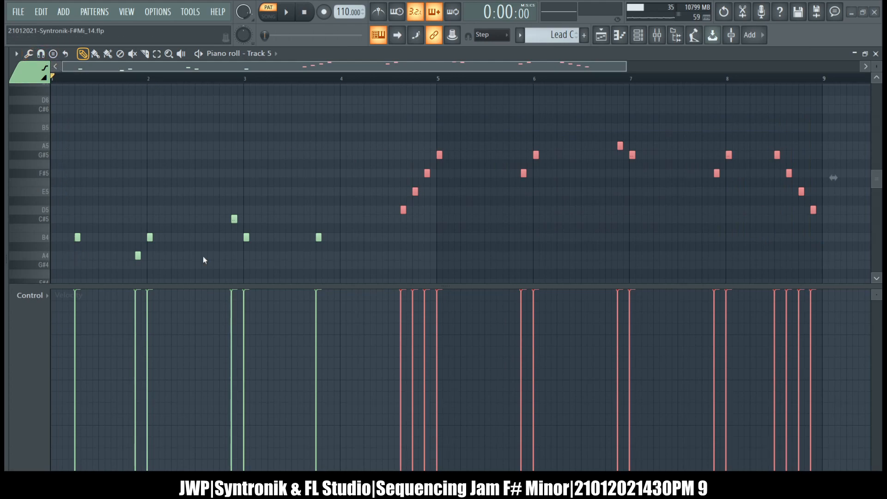
scroll(620, 192, "down", 3, "alt")
scroll(834, 177, "down", 3, "alt")
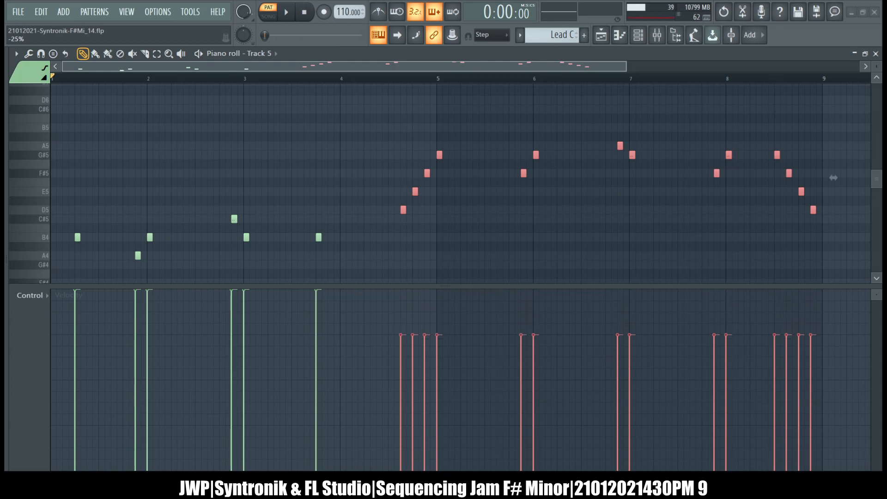
scroll(834, 178, "down", 4, "alt")
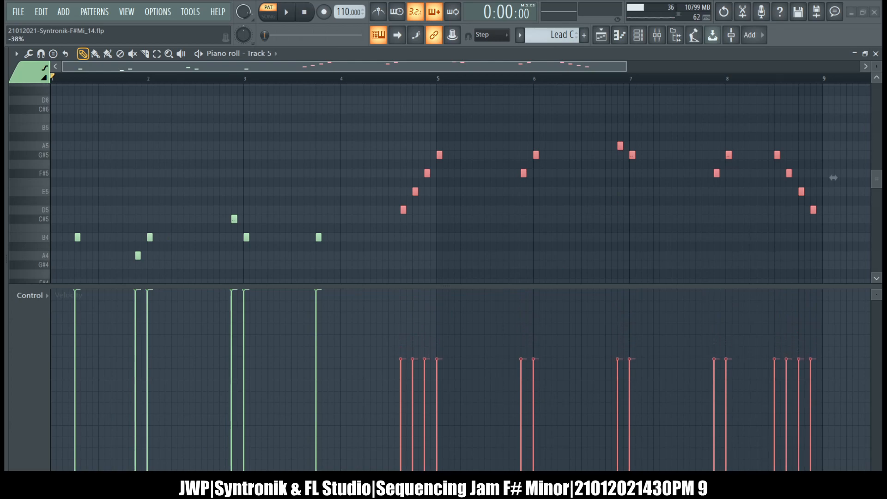
left_click_drag(622, 202, 623, 204)
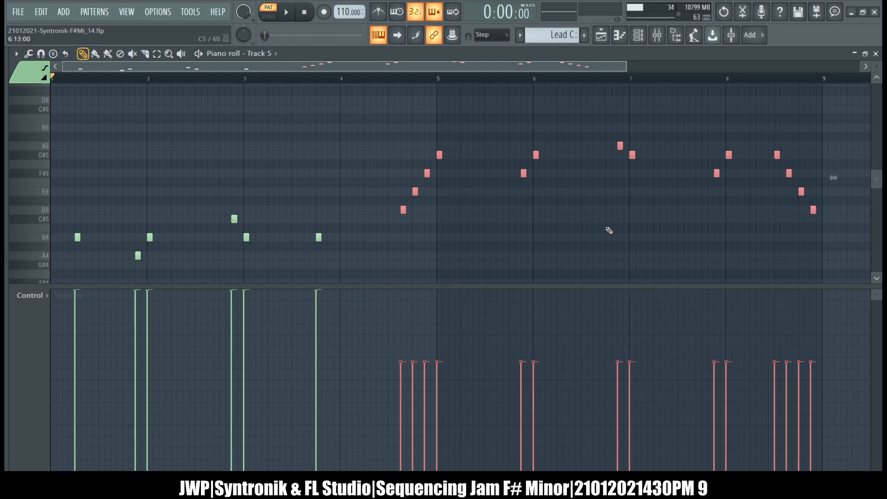
key("alt+x")
left_click(635, 116)
Invert the selection, scale the first six notes' velocities down to about 90%, and deselect them.
key("shift+i")
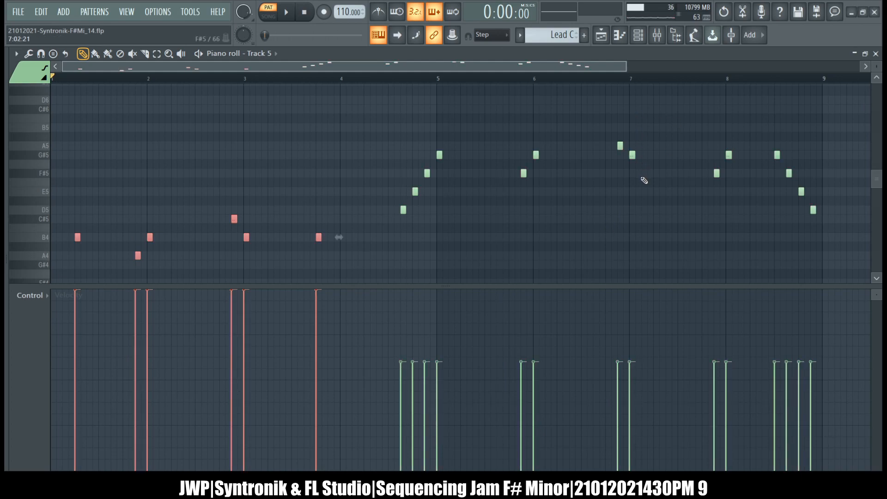
key("alt+x")
left_click(569, 255)
left_click_drag(617, 201, 617, 207)
left_click(471, 272)
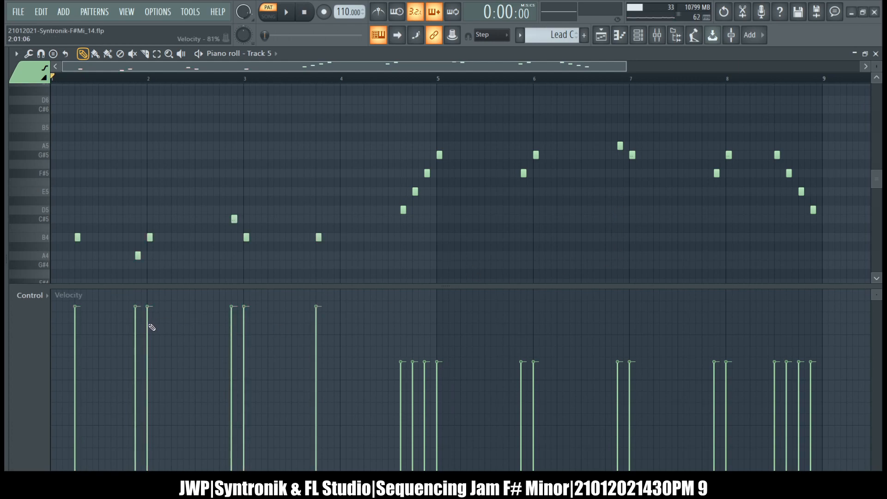
Set the B4 velocities at bars 2 and 3 to about 80% and maximum, and ramp the D5-to-G#5 run down from about 90% to 60%.
left_click(246, 290)
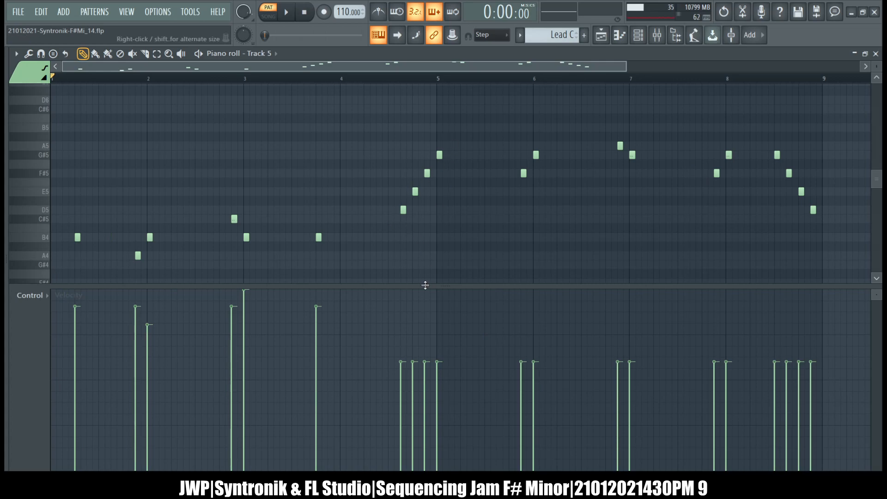
left_click(401, 307)
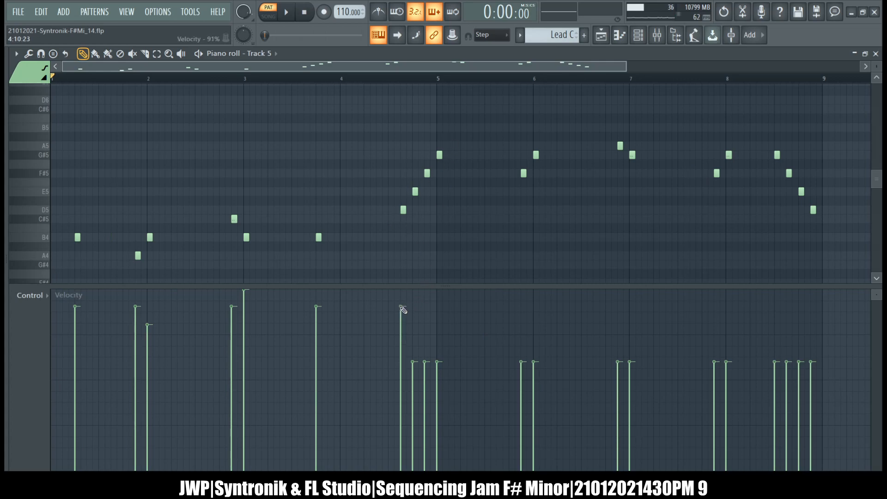
left_click_drag(401, 309, 401, 305)
left_click(413, 322)
left_click(425, 340)
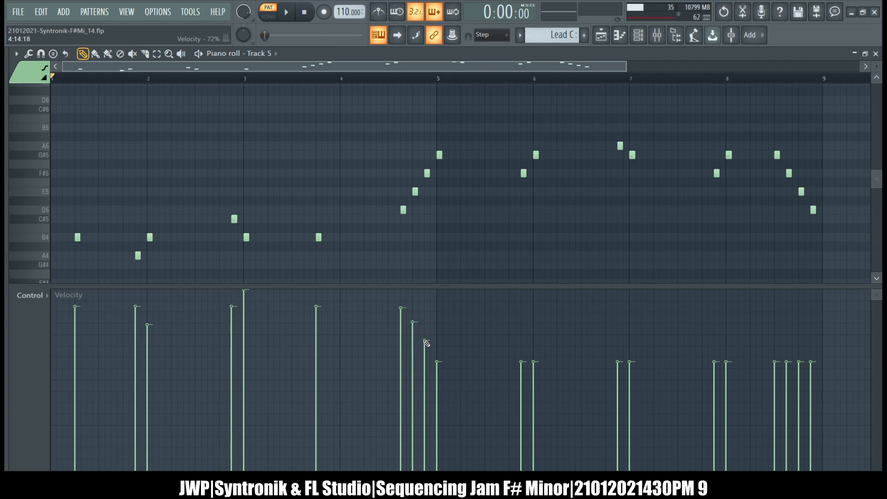
left_click_drag(424, 341, 414, 329)
Set the G#5 velocities starting bars 6, 7 and 8 to about 50%, 70% and 50%, and ramp bar 8's last four notes up to about 90%.
left_click(536, 382)
left_click(631, 344)
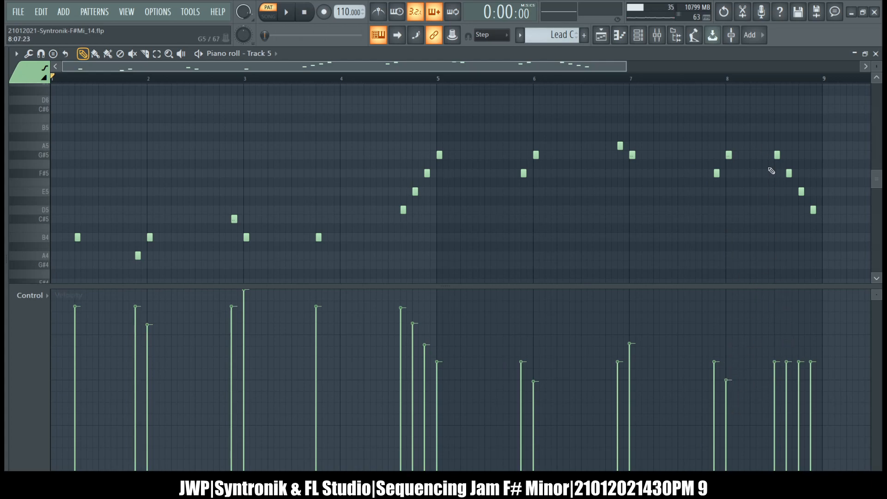
left_click(787, 349)
left_click(810, 329)
left_click_drag(810, 328, 815, 310)
left_click(804, 326)
left_click_drag(806, 327, 791, 345)
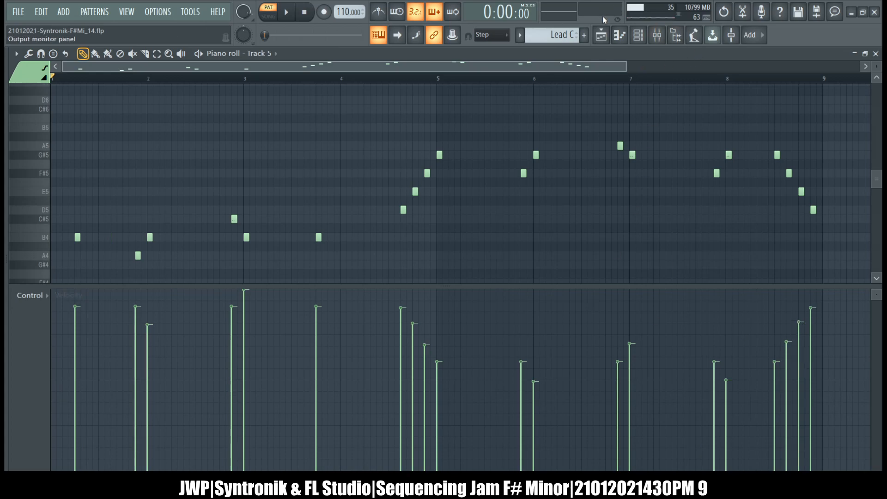
Return to the playlist, fit the whole arrangement in view, and select bars 1 to 8 as the playback range.
left_click(600, 34)
scroll(309, 144, "up", 3)
right_click(309, 143, "ctrl")
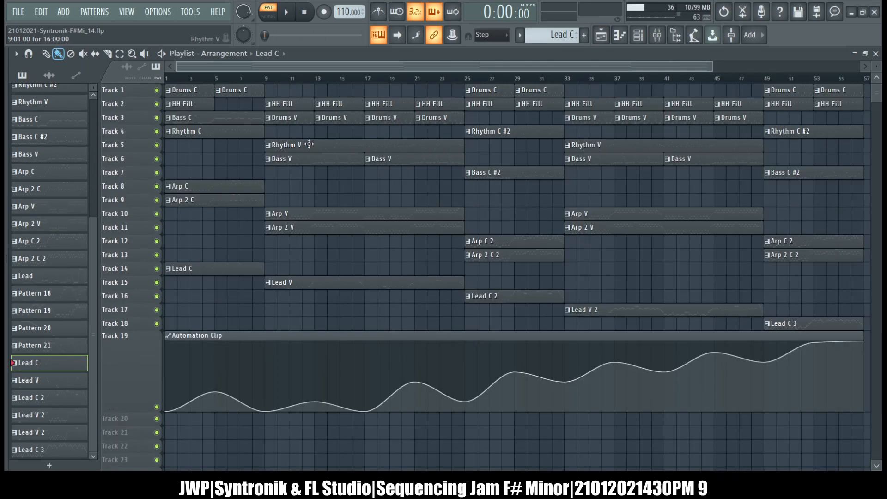
left_click_drag(264, 77, 167, 78)
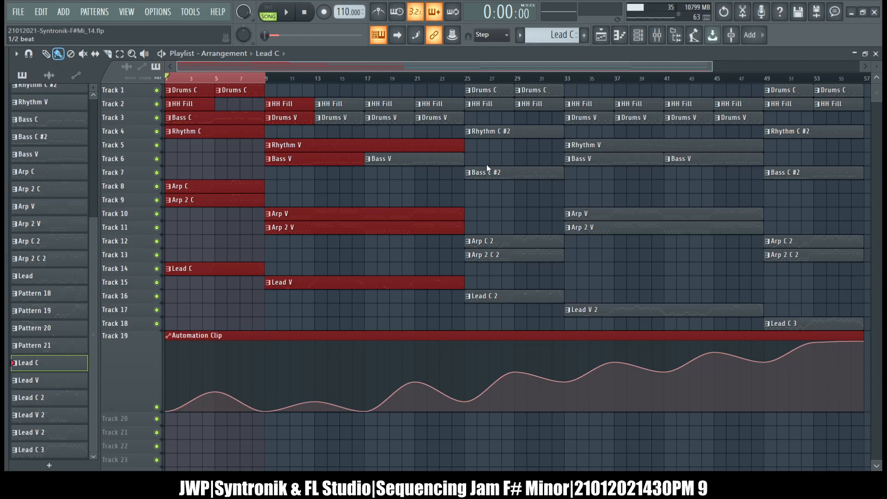
left_click_drag(266, 79, 78, 75)
Play the selected eight bars with the mixer meters showing, hide the mixer, and stop playback.
left_click(656, 35)
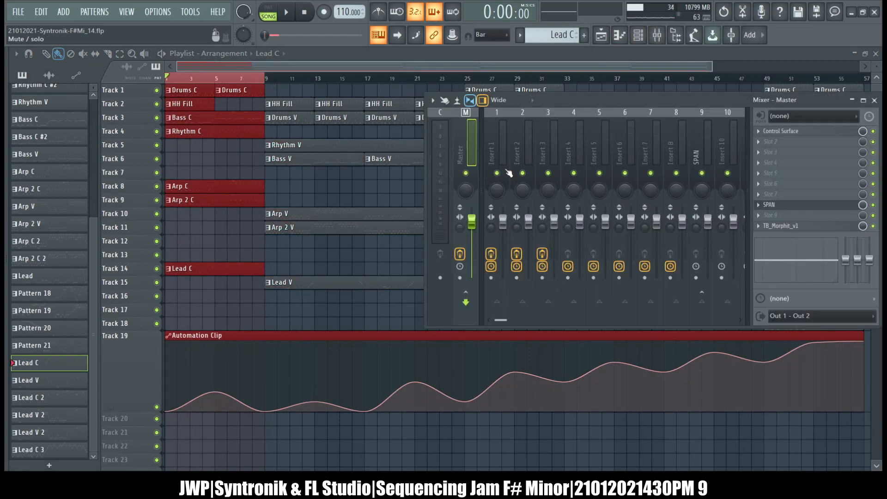
key("space")
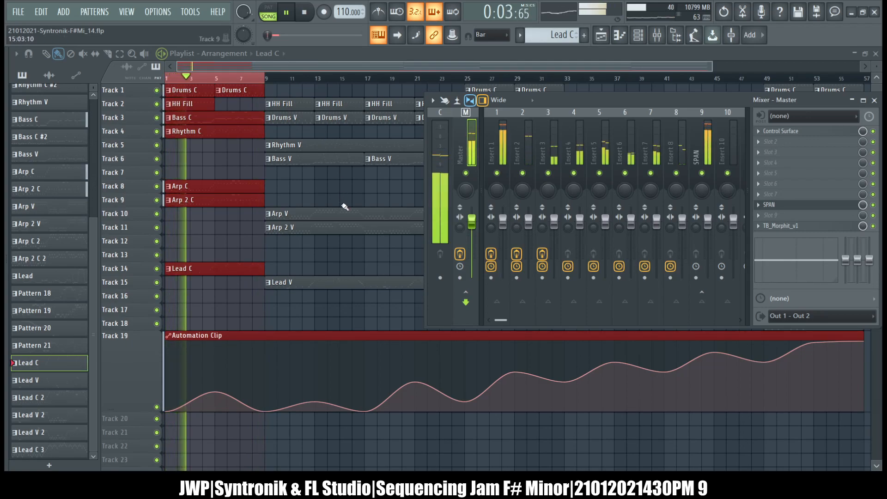
key("F9")
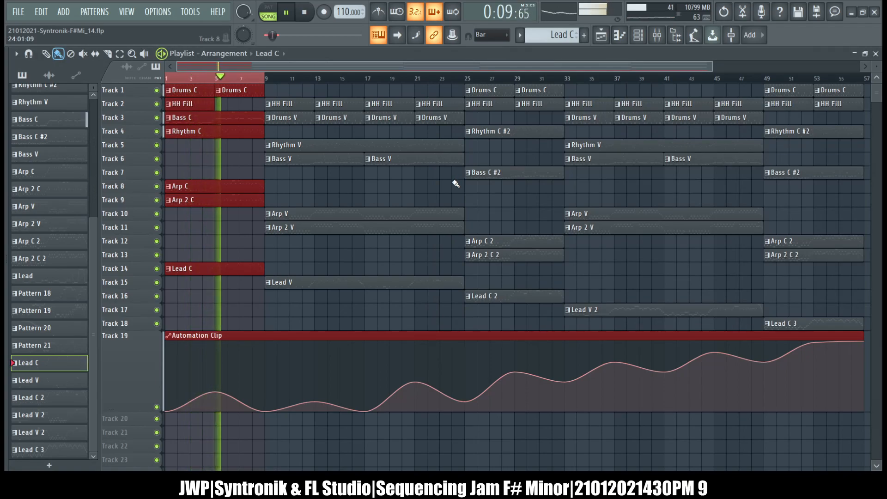
left_click(306, 14)
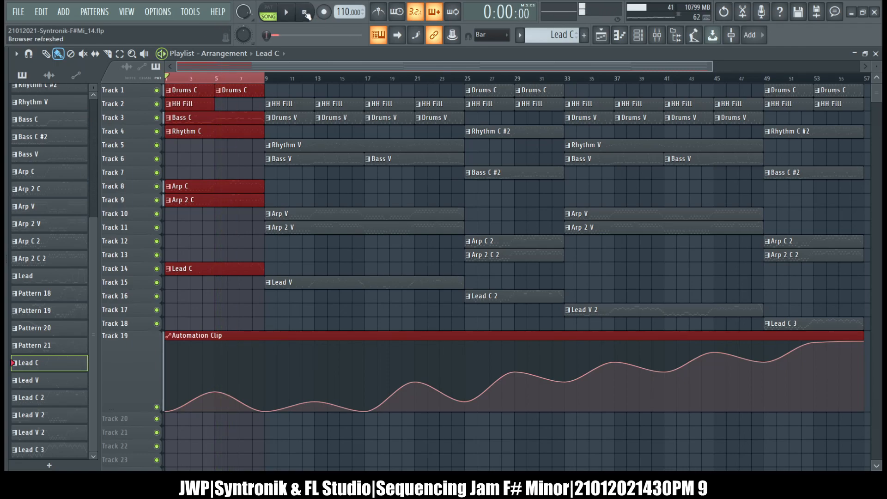
double_click(323, 145)
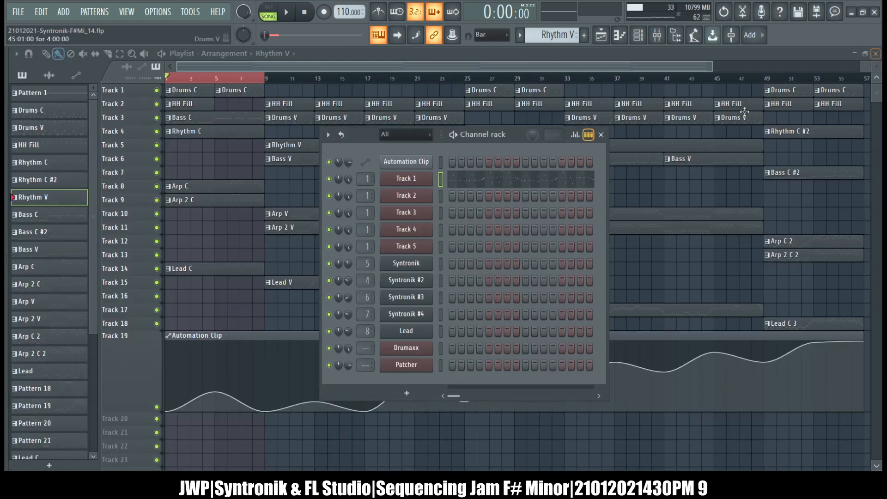
left_click(876, 53)
left_click(601, 135)
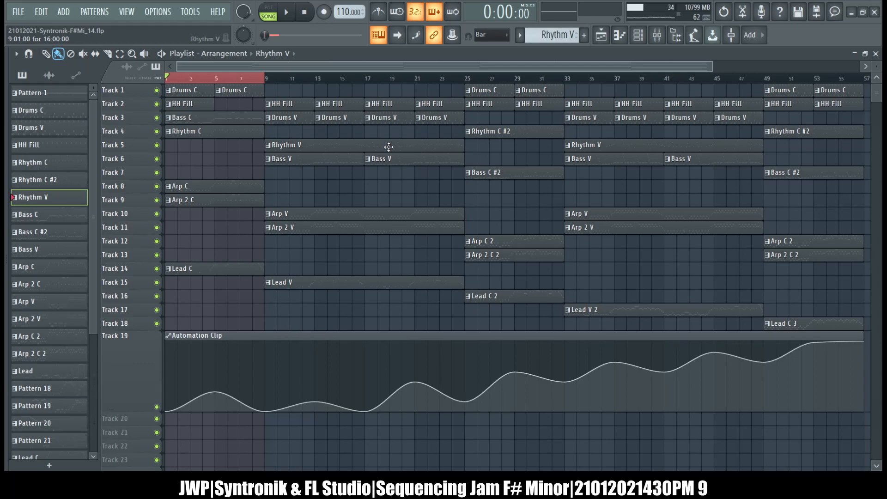
Open the Rhythm V pattern's notes, scale all their velocities up to the maximum, and deselect them.
double_click(393, 151)
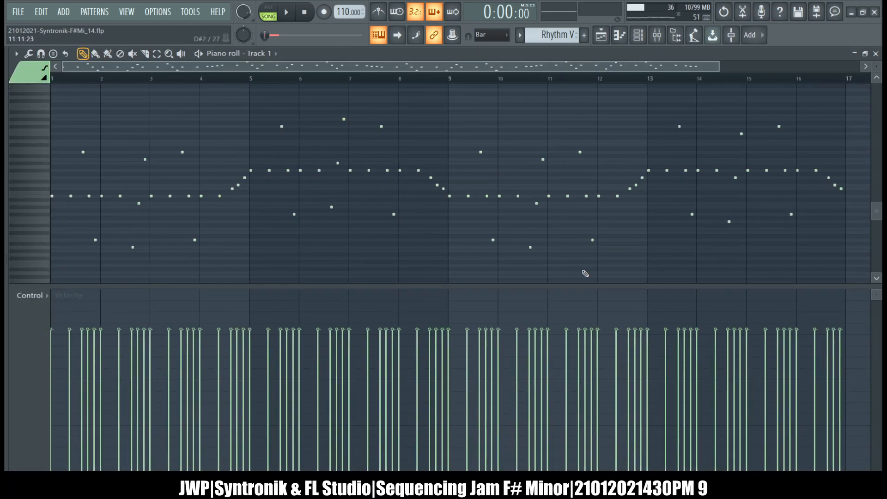
key("ctrl+a")
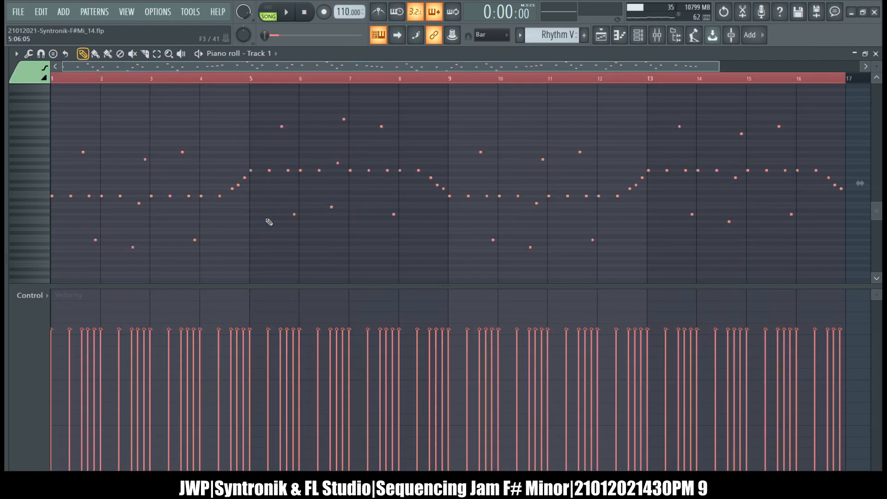
scroll(131, 108, "down", 3)
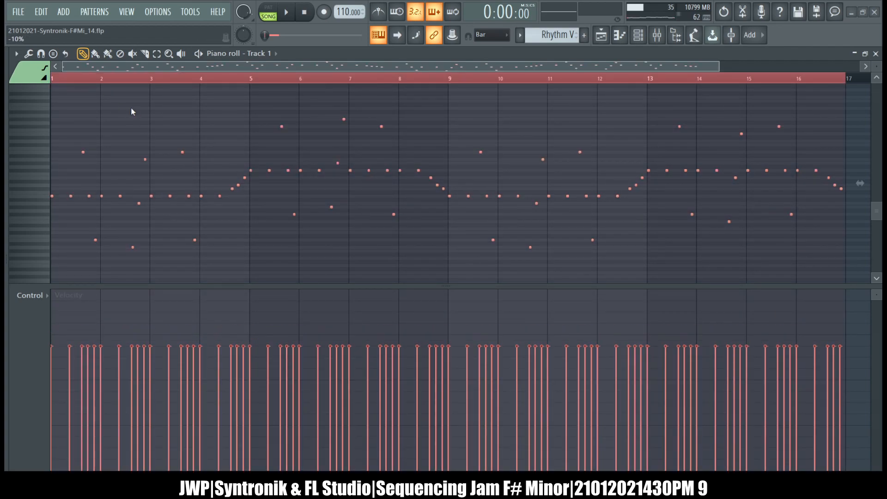
left_click_drag(620, 146, 620, 106)
left_click(627, 236)
left_click(444, 247, "ctrl")
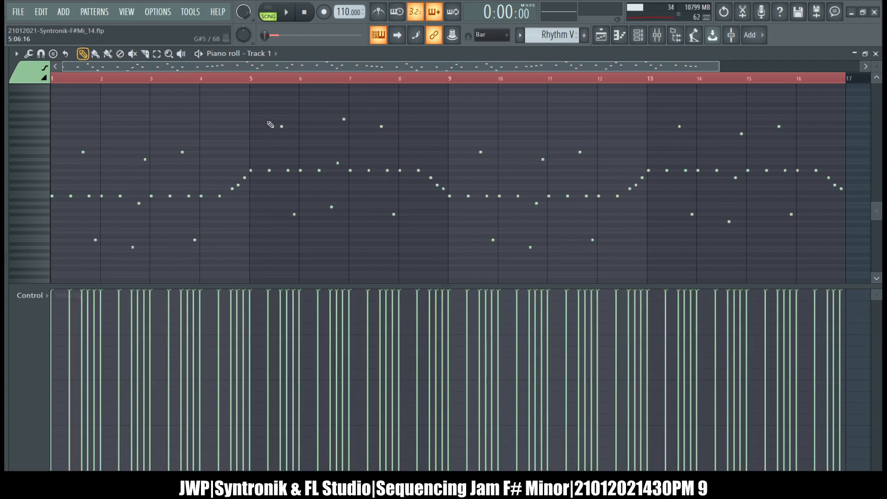
Select the Rhythm V notes in bars 5 to 8 and 13 to 16 and scale their velocities down to about 60%.
left_click_drag(250, 104, 445, 240)
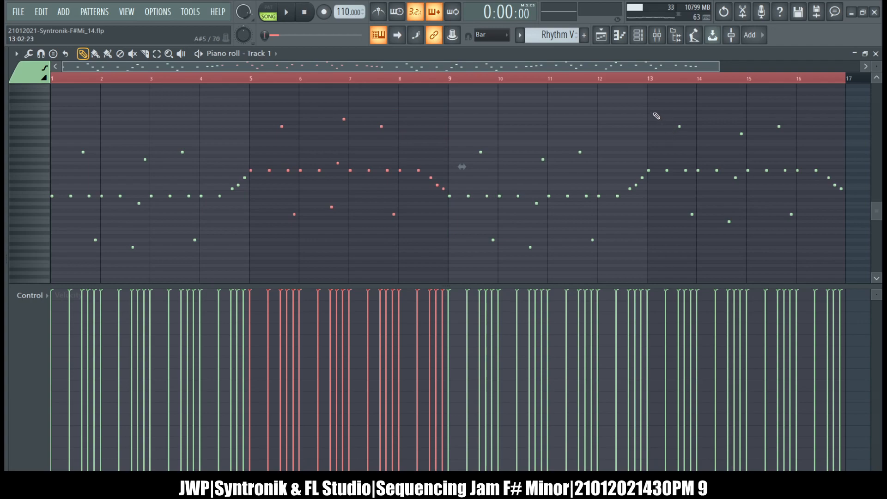
left_click_drag(647, 104, 841, 244)
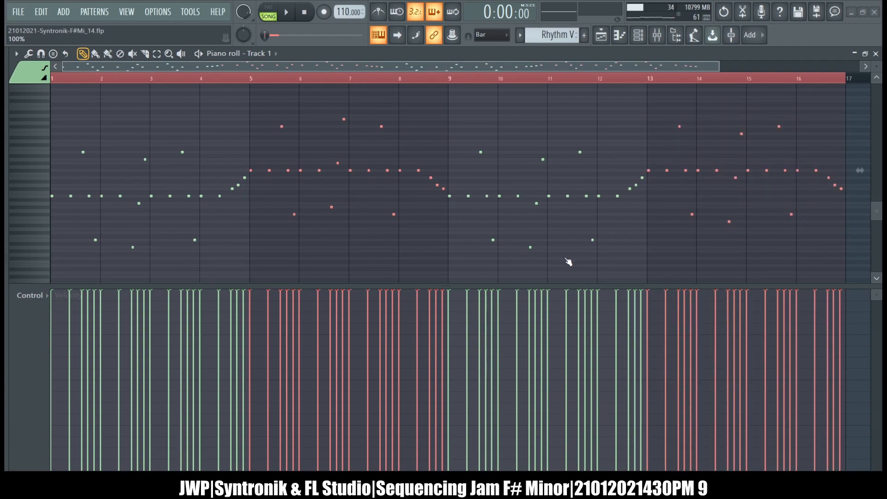
left_click_drag(611, 204, 610, 222)
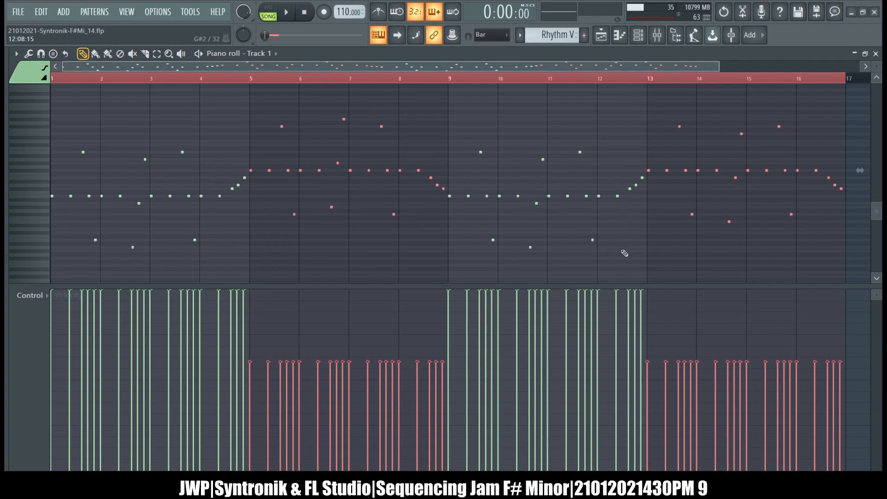
Invert the selection to bars 1 to 4 and 9 to 12, scale those velocities to about 90%, and deselect the notes.
key("ctrl+shift+i")
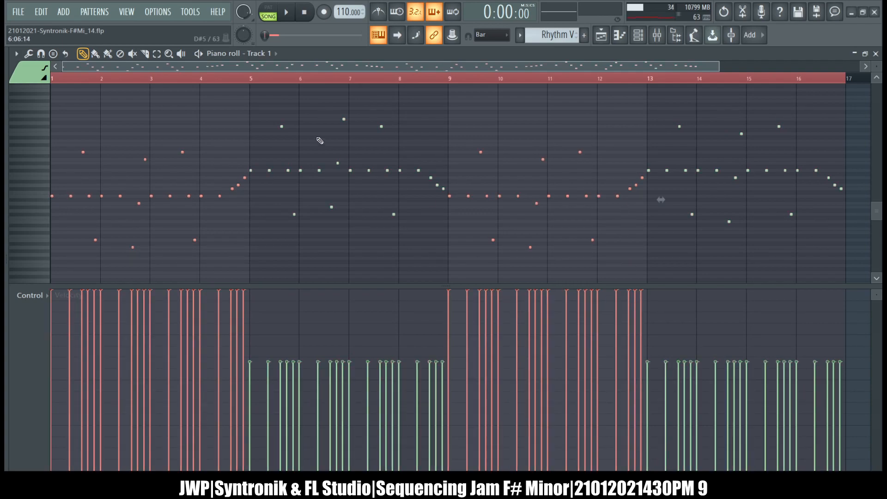
left_click(29, 54)
left_click(70, 255)
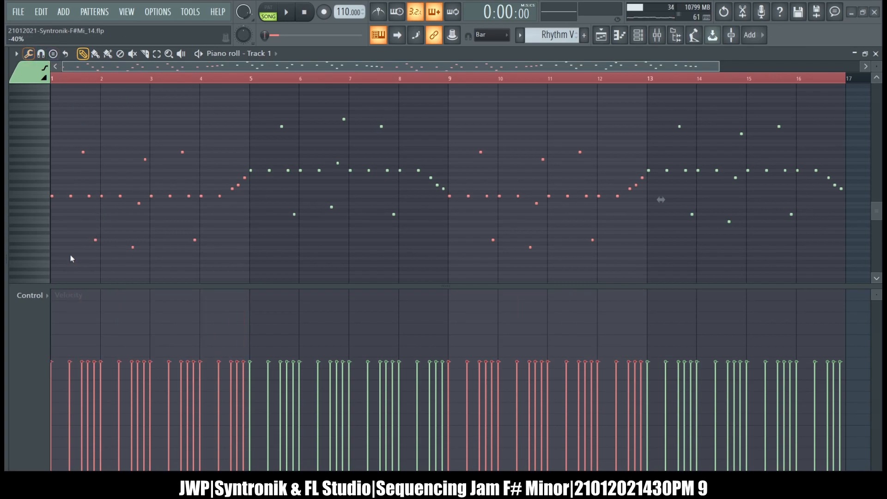
left_click(562, 249)
left_click_drag(619, 187, 661, 197)
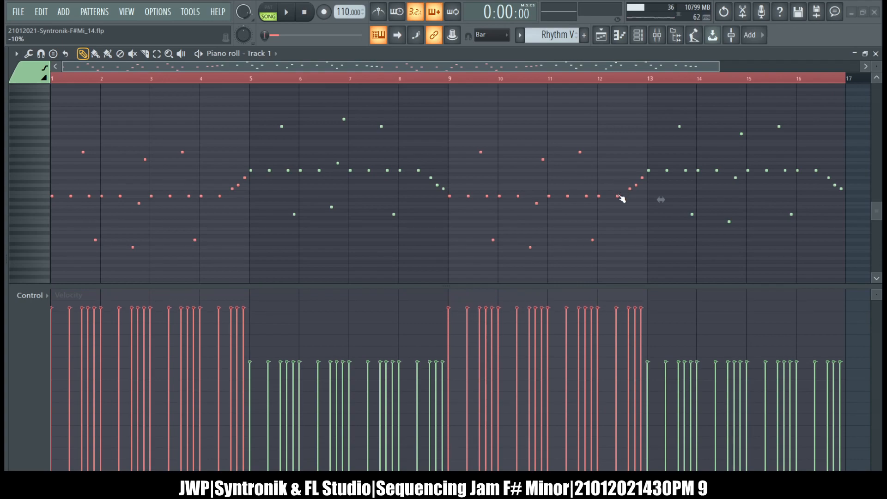
left_click(421, 265, "ctrl")
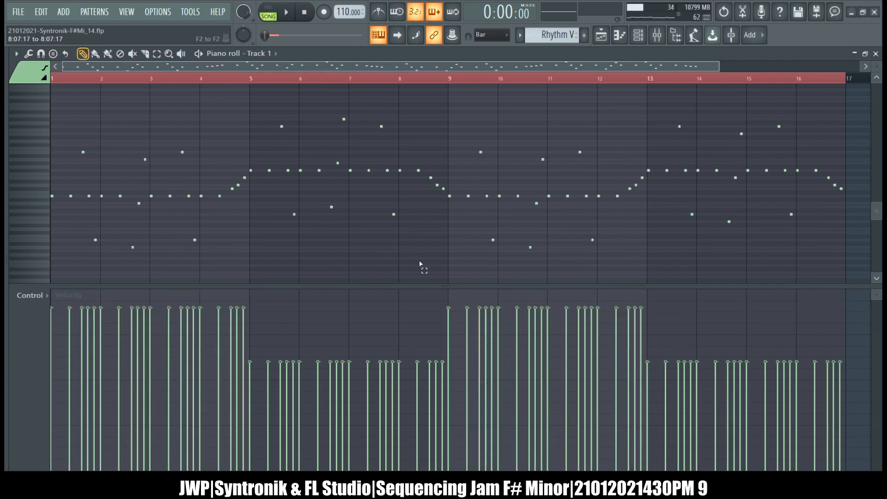
scroll(305, 218, "down", 1)
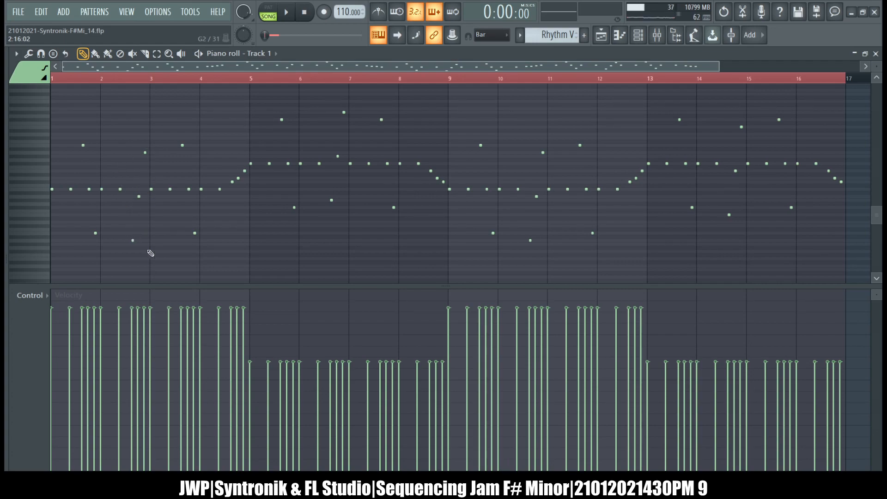
Select the three-note runs ending bars 2 and 10, scale their velocities up to the maximum, and deselect them.
left_click_drag(150, 141, 130, 265)
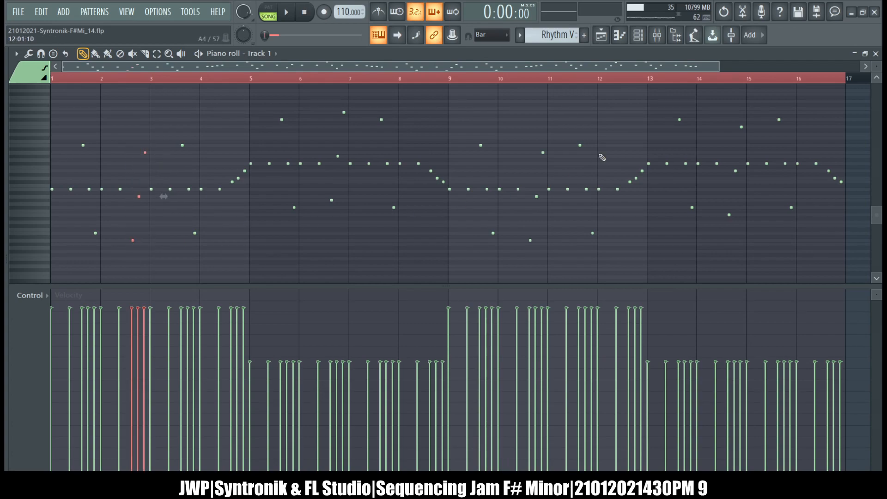
left_click_drag(549, 146, 530, 261)
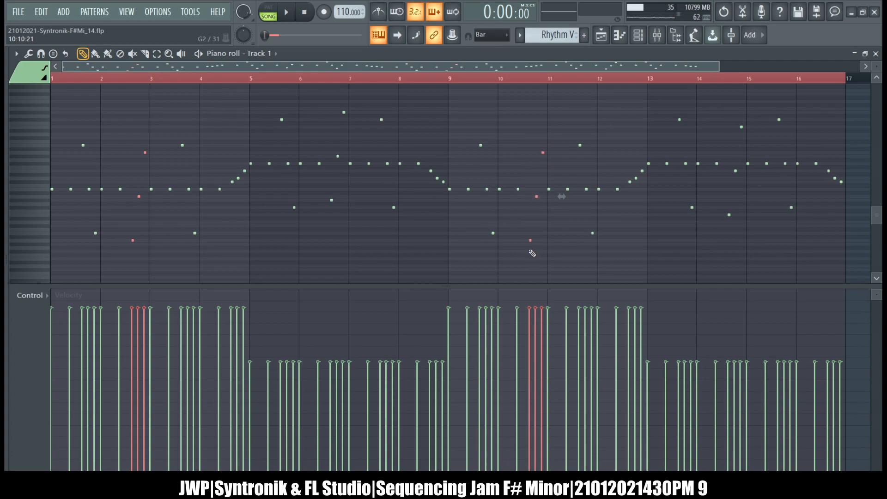
key("alt+x")
left_click(575, 256)
left_click_drag(610, 193, 621, 173)
left_click(629, 261)
left_click(375, 257)
Select the three-note runs ending bars 6 and 14 and compare their pitches up close.
left_click_drag(327, 105, 352, 222)
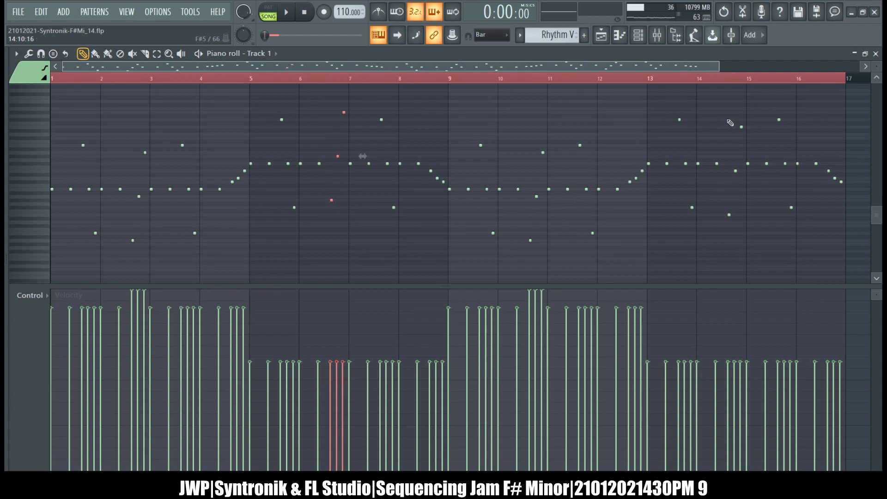
left_click_drag(728, 120, 745, 226)
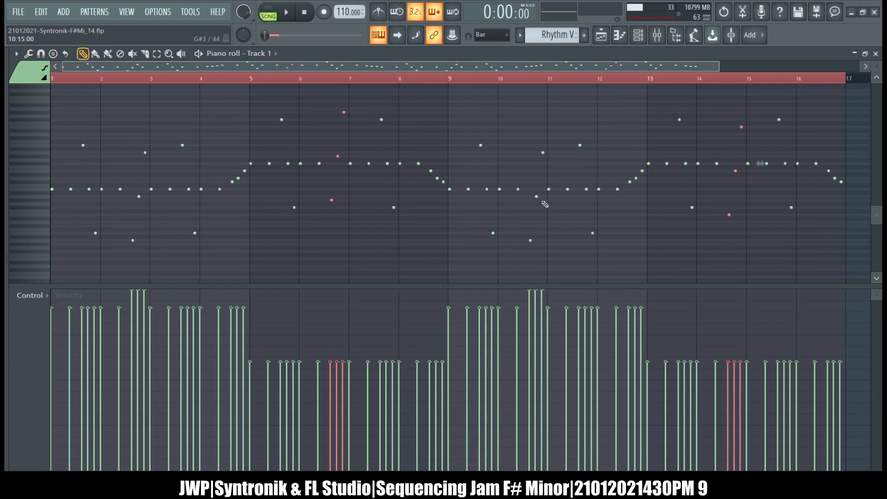
scroll(758, 165, "up", 5)
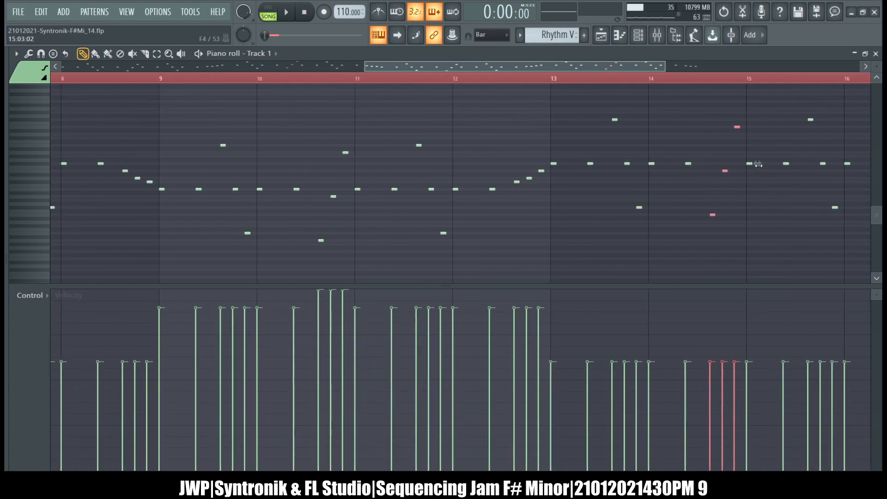
scroll(758, 165, "up", 2)
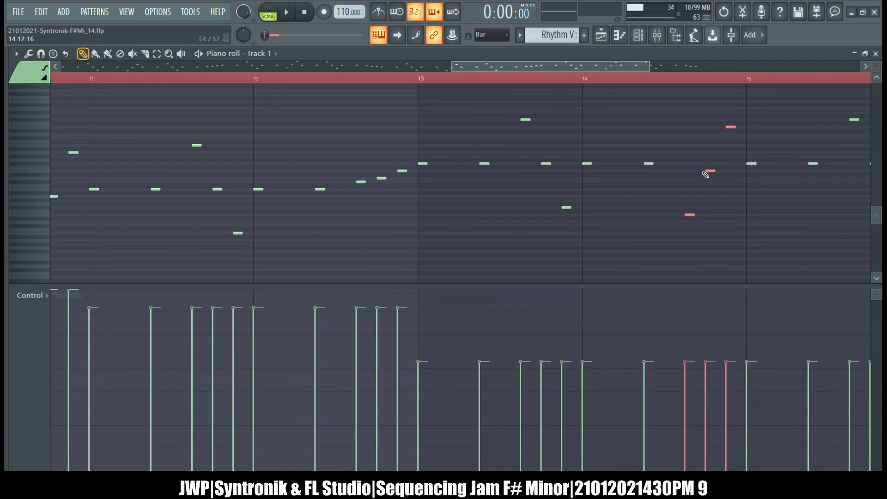
scroll(564, 150, "down", 7)
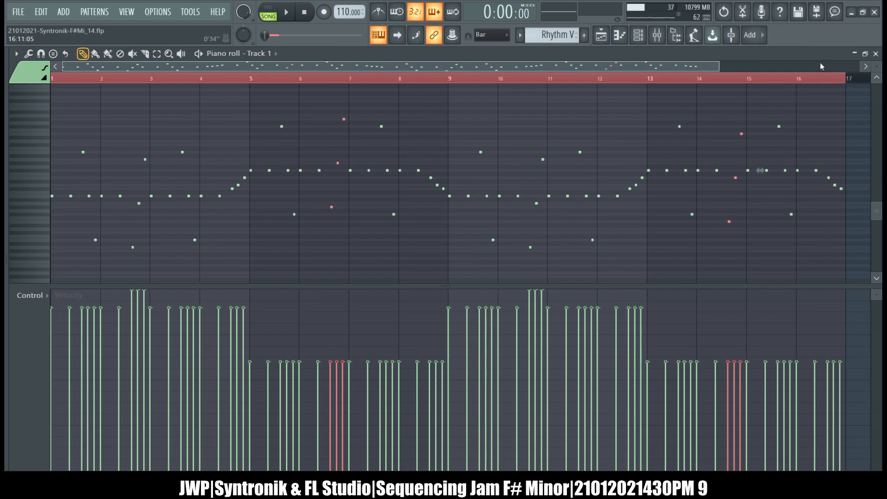
Leave the note editor and look over the arp, bass and rhythm clips in the playlist.
left_click(854, 53)
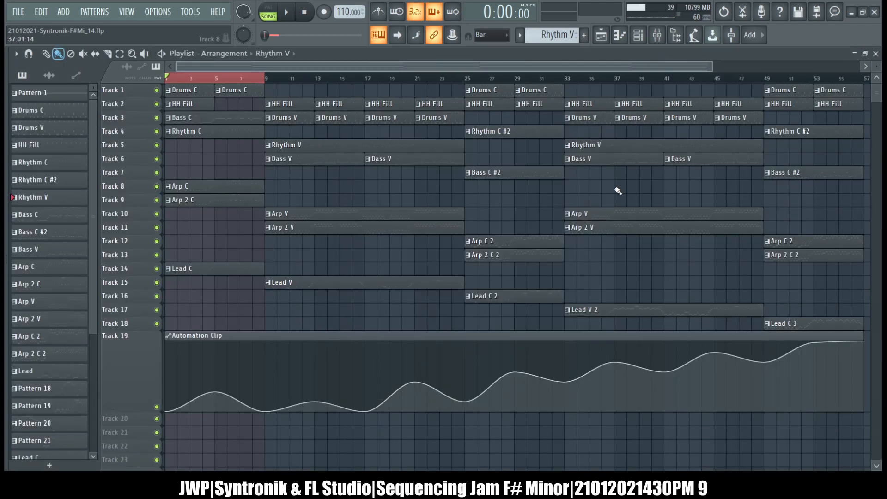
scroll(614, 191, "up", 3)
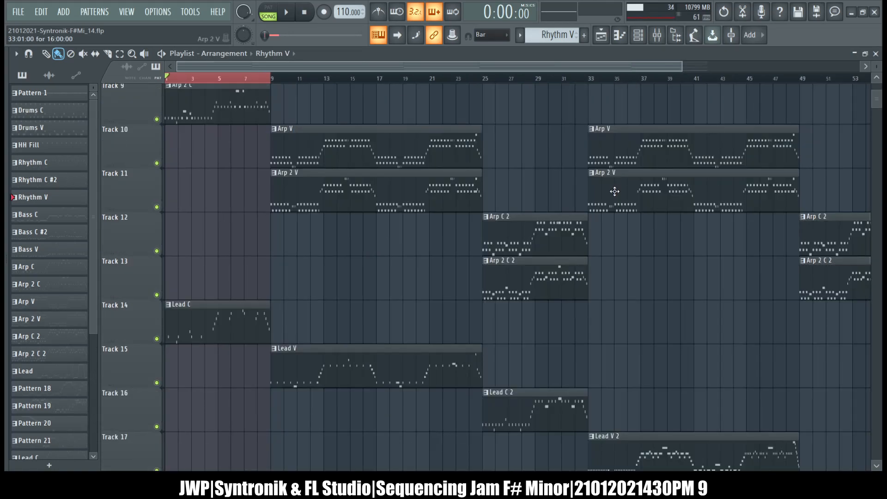
scroll(615, 191, "down", 3)
scroll(615, 192, "down", 3)
scroll(614, 192, "up", 7)
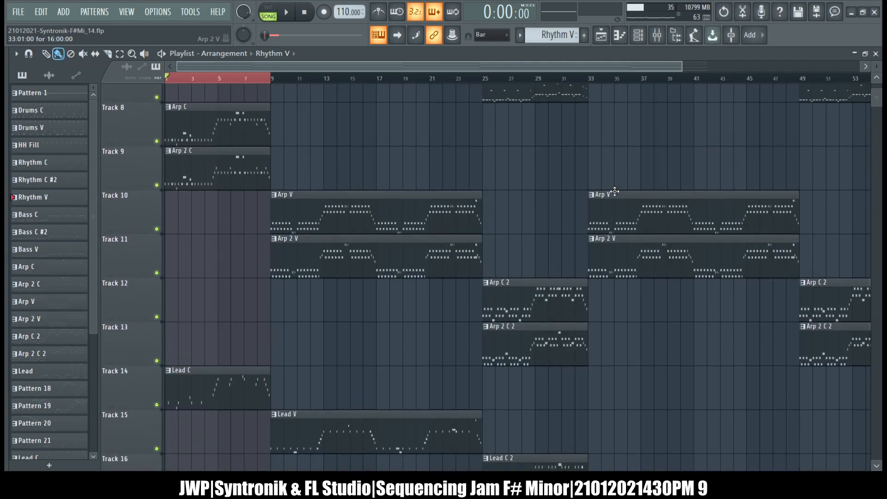
scroll(614, 191, "up", 2)
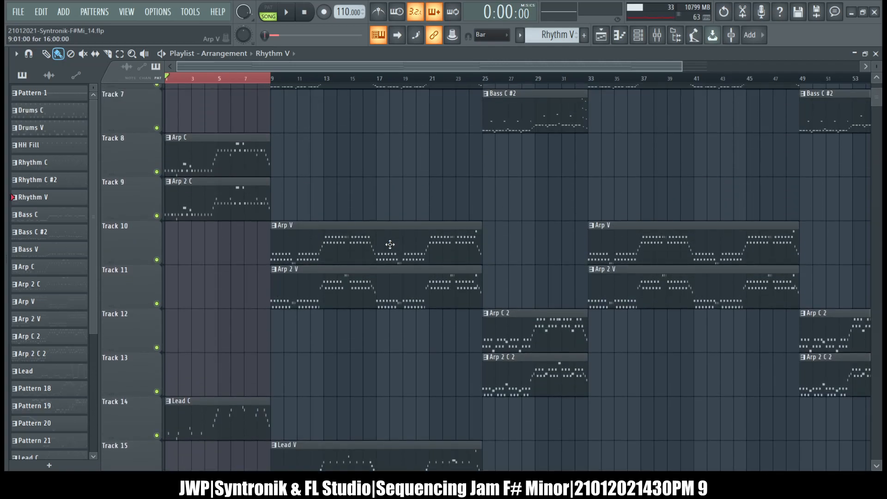
scroll(418, 203, "up", 6)
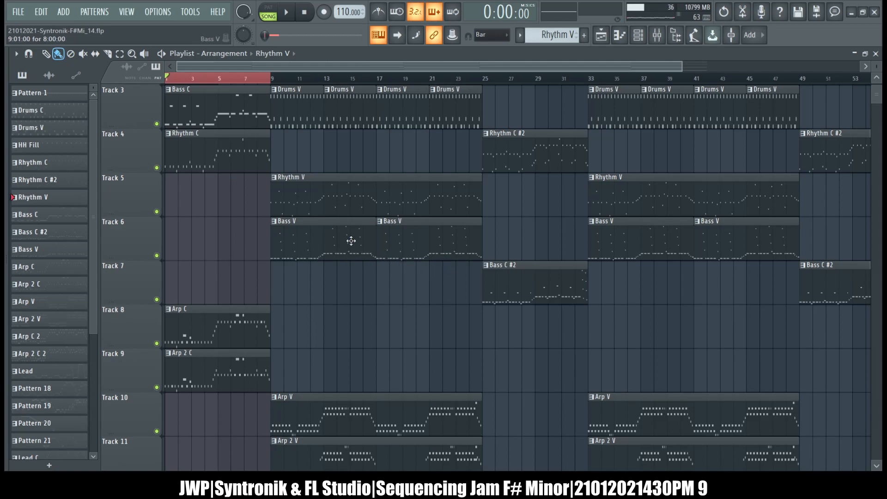
Cycle through the open windows back to the Rhythm V notes and maximize their editor.
key("Tab")
key("Tab")
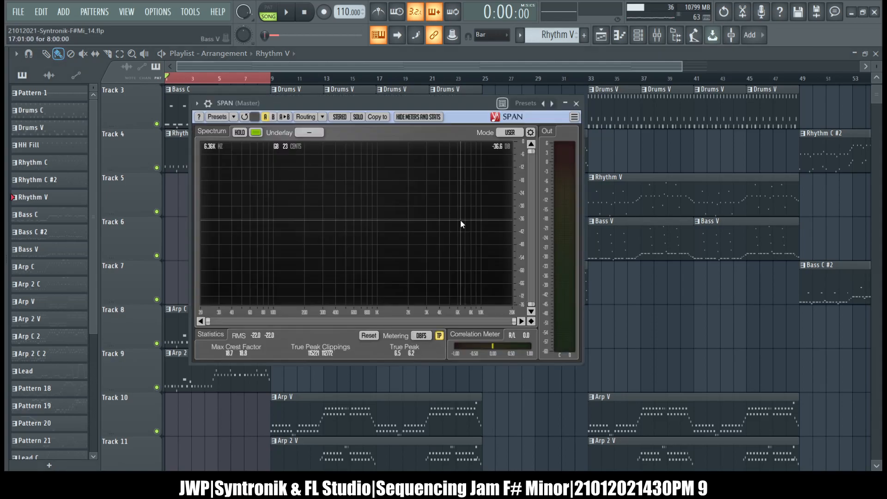
key("Tab")
key("Tab")
key("Tab")
key("Tab")
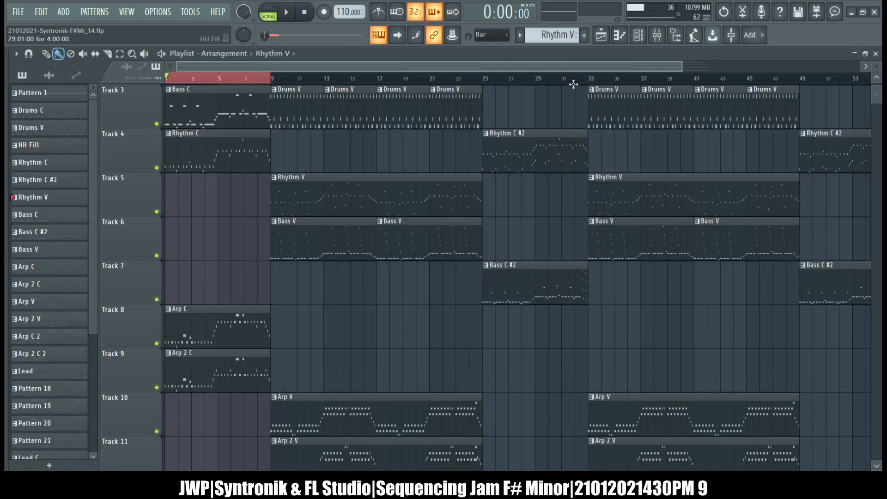
key("Tab")
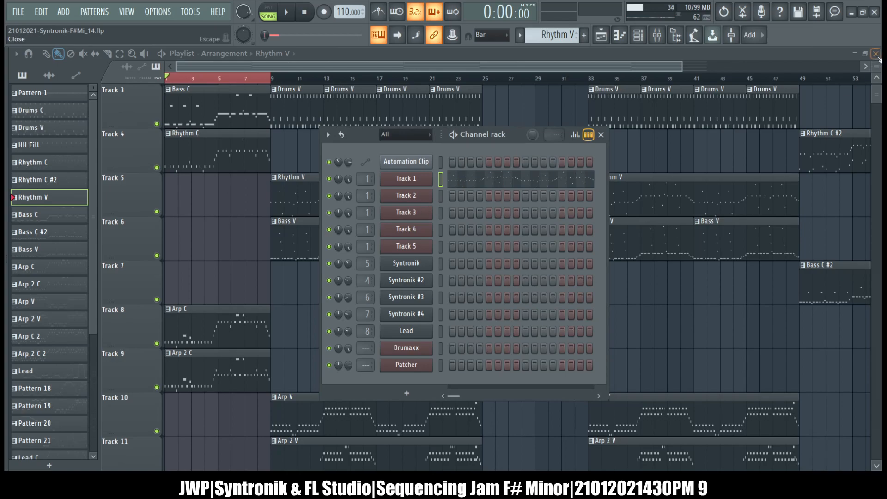
key("Tab")
key("F7")
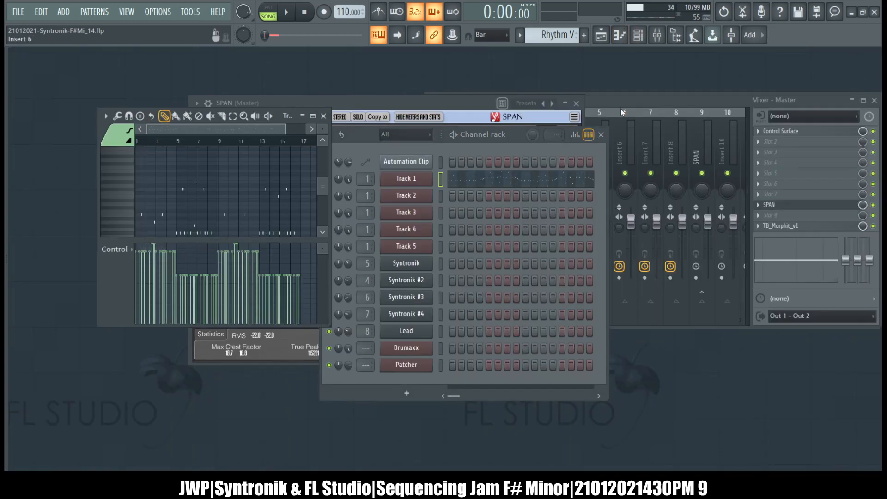
left_click(305, 116)
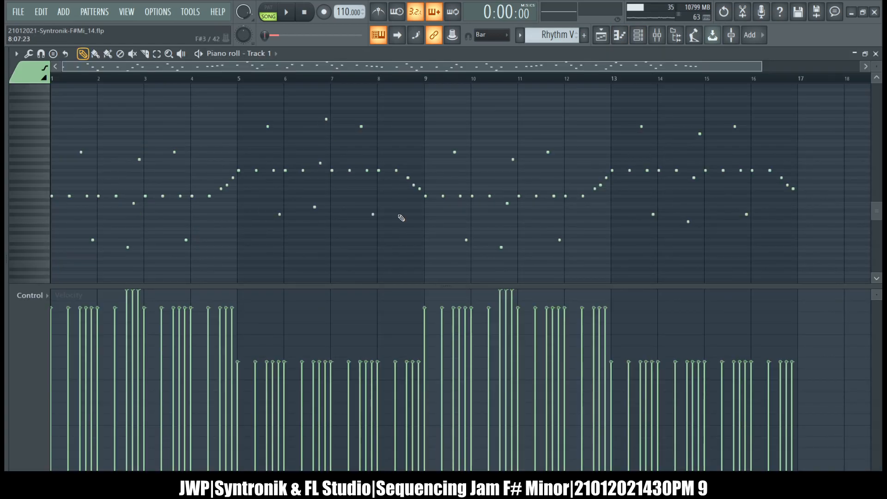
Transpose the three-note run ending bar 14 up four semitones to match the pitches of the bar 6 run.
left_click_drag(689, 120, 702, 231)
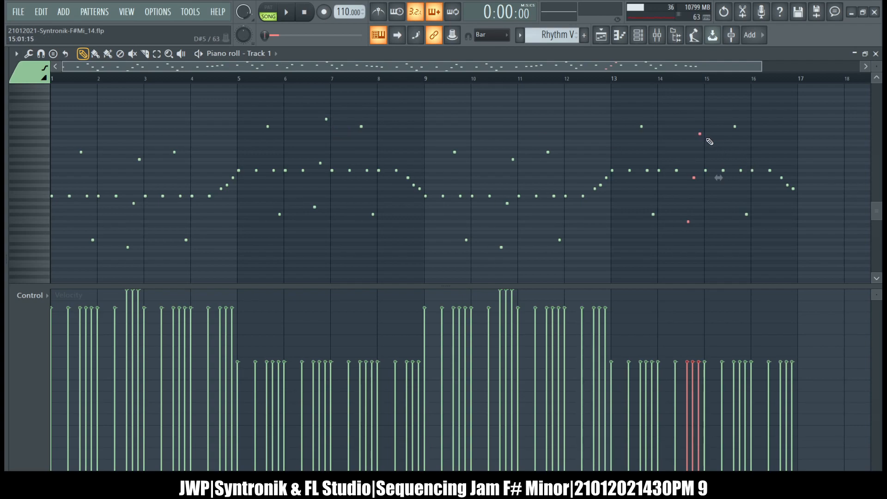
key("shift+Up")
key("shift+Up")
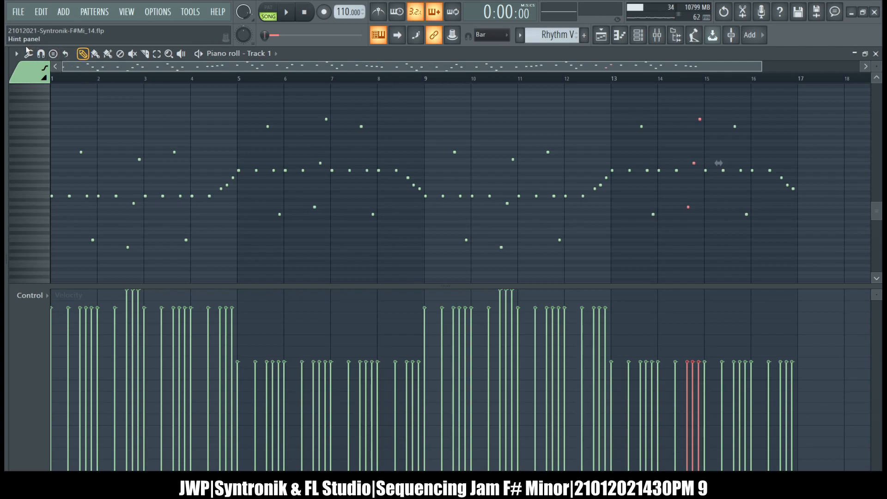
Scale the velocities of the bar 14 run down to about 50% using a -10% setting, and deselect the notes.
key("alt+x")
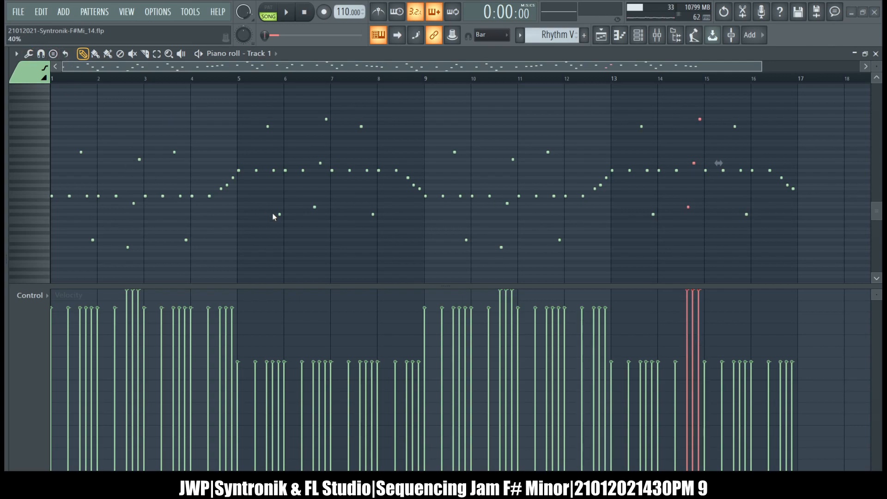
left_click(566, 252)
left_click_drag(621, 196, 622, 204)
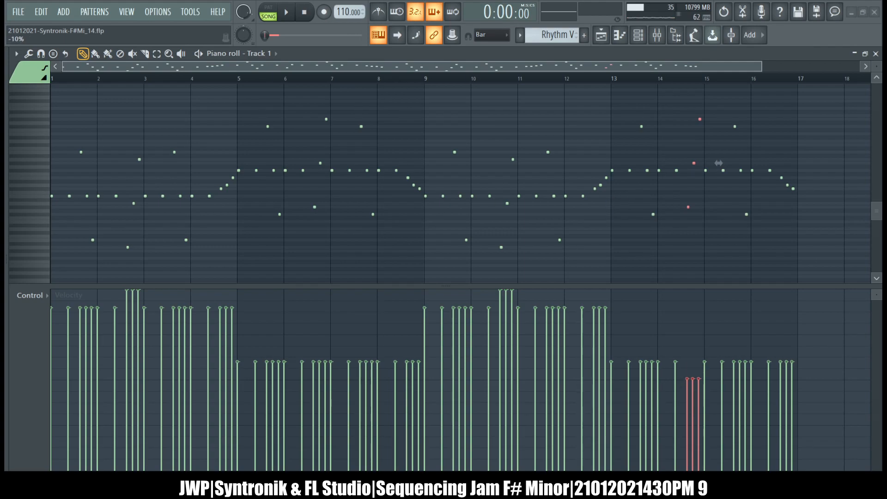
left_click(628, 253)
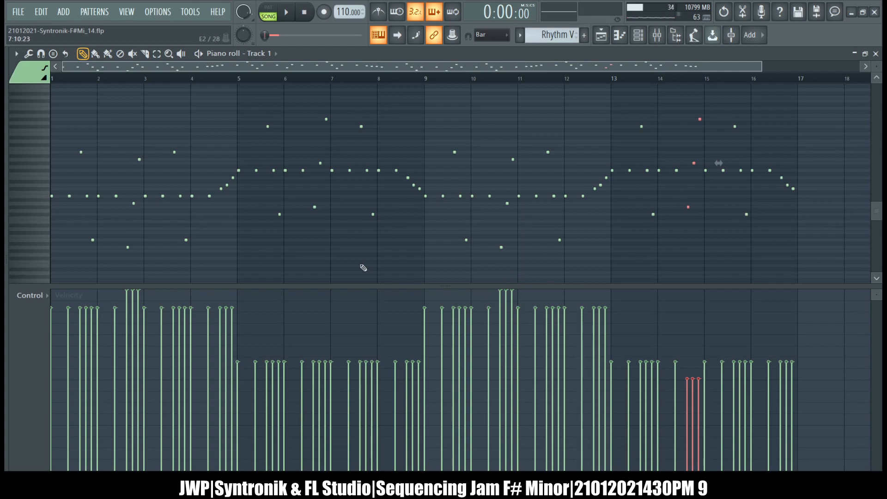
key("ctrl+d")
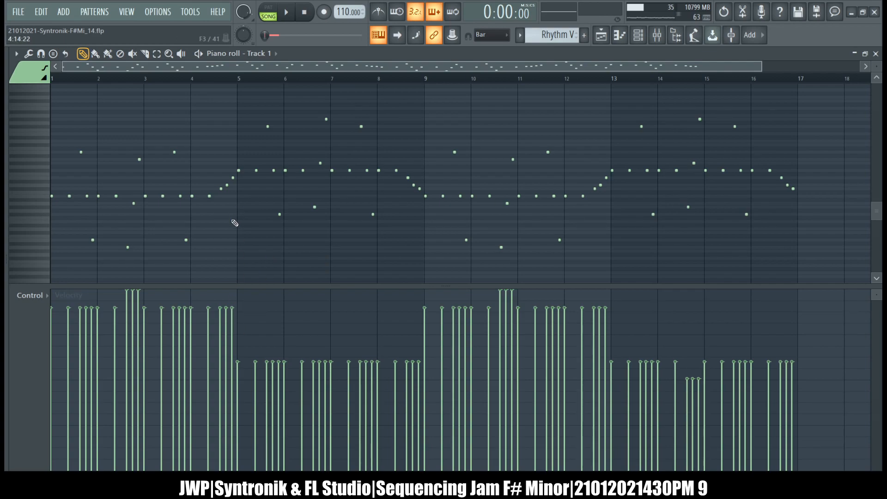
Shape the last three velocities of bar 4 as a fall of about 84, 78 and 67%, and bar 8 as a rise of 67, 77 and 84%.
scroll(237, 188, "up", 4, "ctrl")
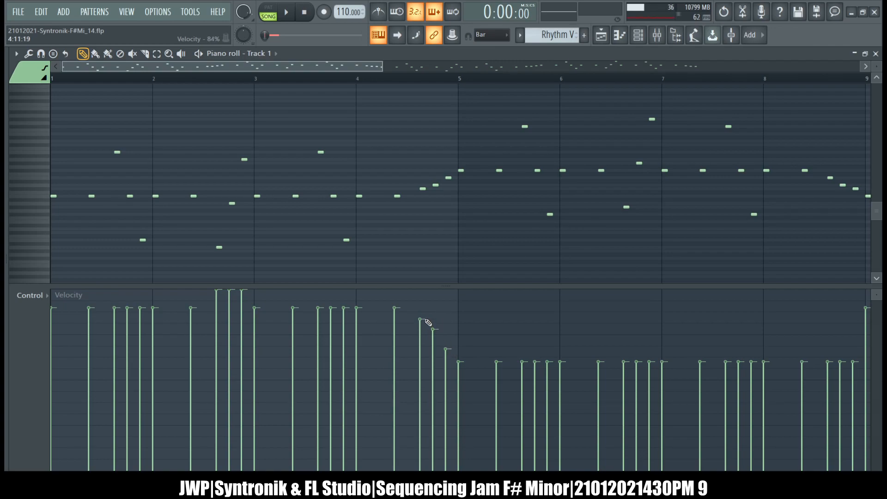
scroll(493, 332, "right", 10)
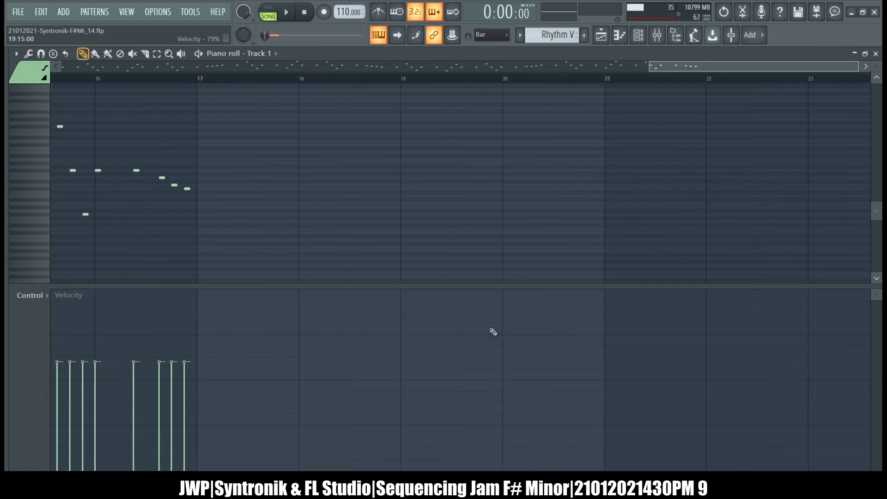
scroll(493, 331, "right", 3)
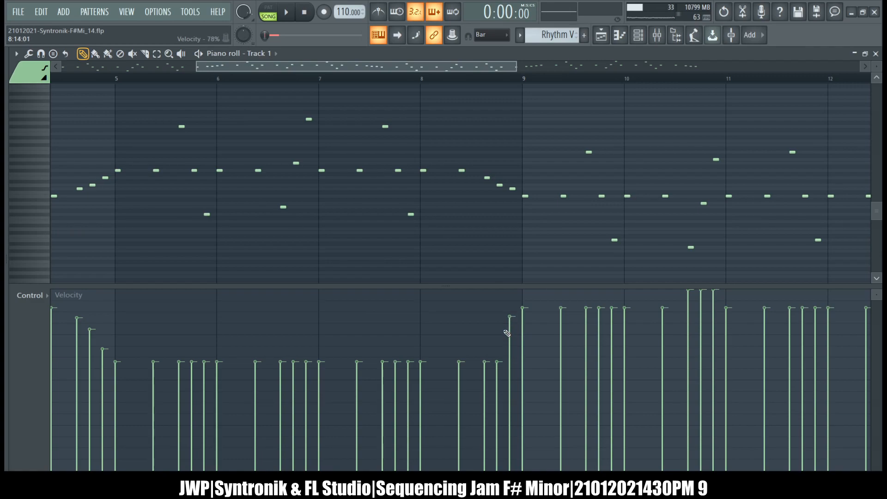
left_click_drag(506, 330, 509, 322)
scroll(486, 353, "left", 8)
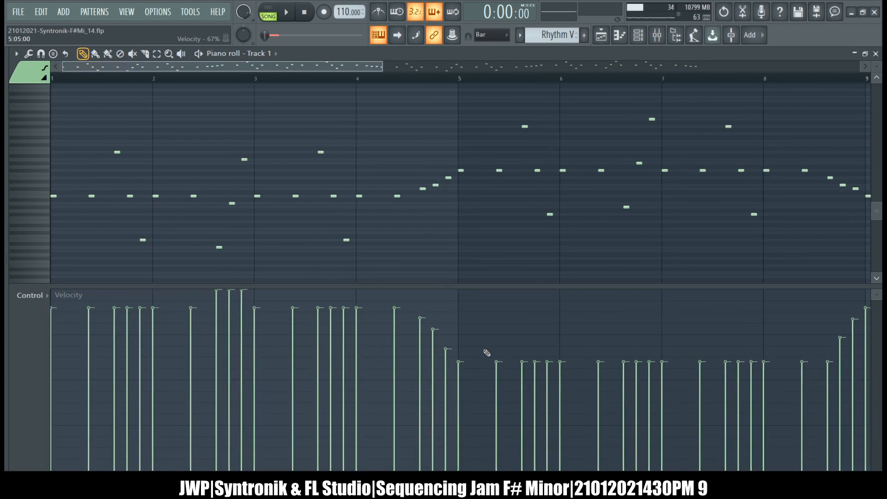
scroll(486, 353, "right", 10)
scroll(486, 353, "left", 10)
scroll(486, 353, "right", 6)
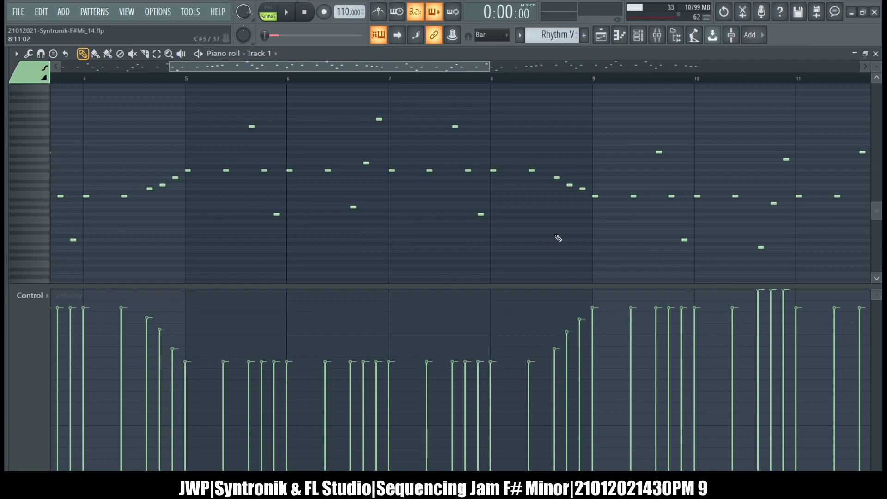
Shape the last three velocities of bar 12 as a fall of about 85, 77 and 66%, and bar 16 as a rise from 67 to 86%.
scroll(557, 237, "right", 4)
scroll(558, 236, "right", 7)
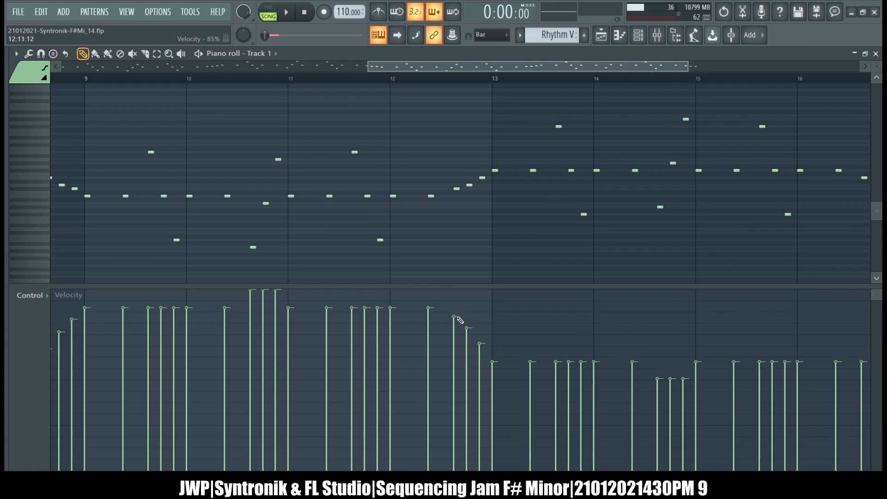
left_click_drag(481, 346, 481, 350)
scroll(519, 234, "right", 4)
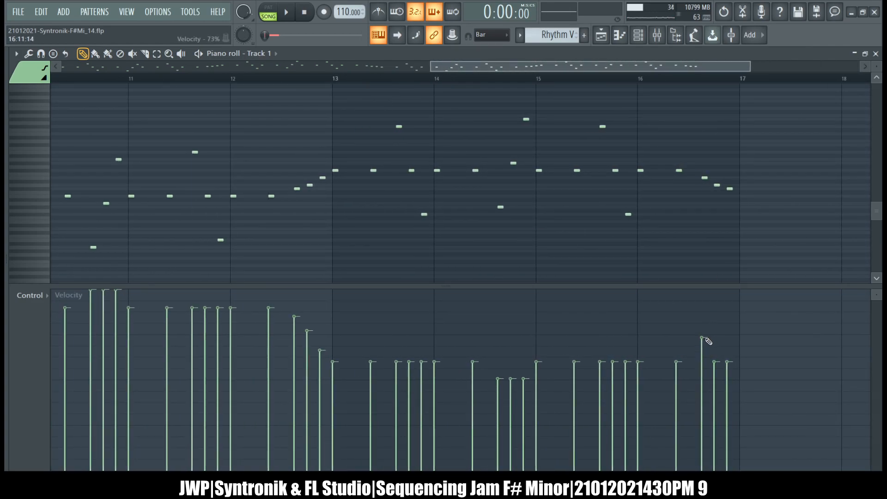
left_click(714, 335)
left_click(730, 313)
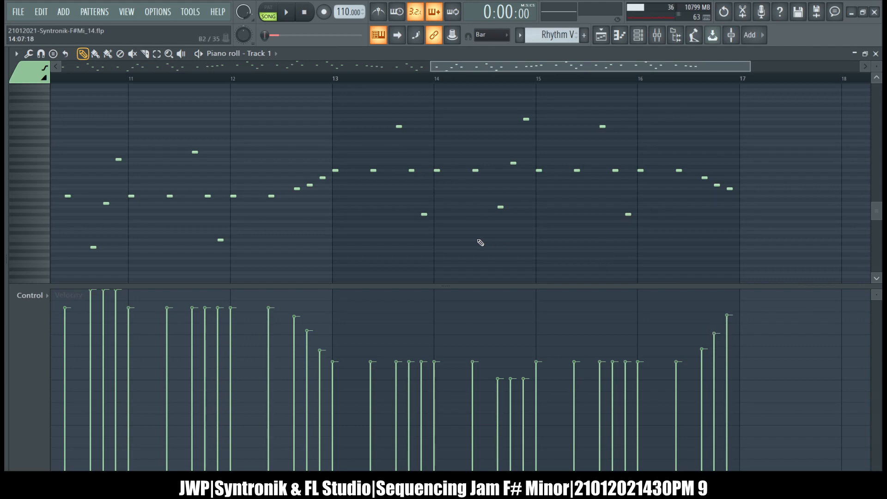
Play the whole Rhythm V pattern on its own with the metronome on to check the reshaped velocities.
scroll(417, 234, "left", 6)
scroll(416, 234, "down", 3, "ctrl")
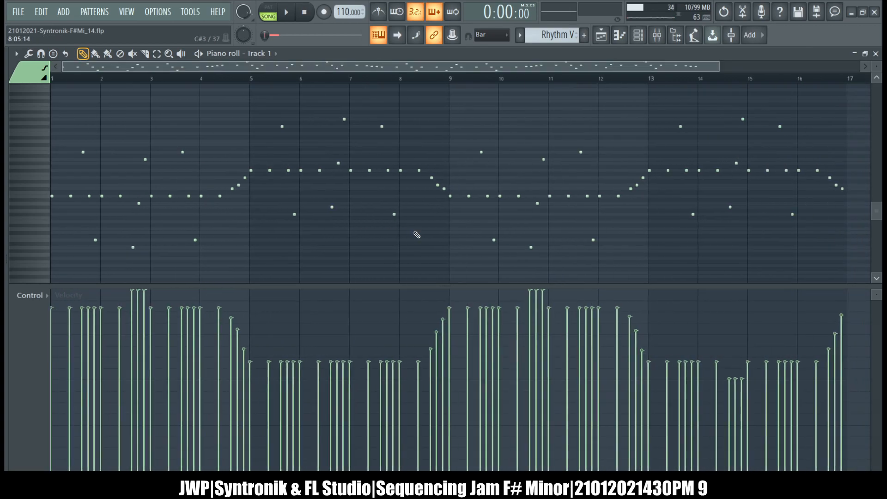
key("space")
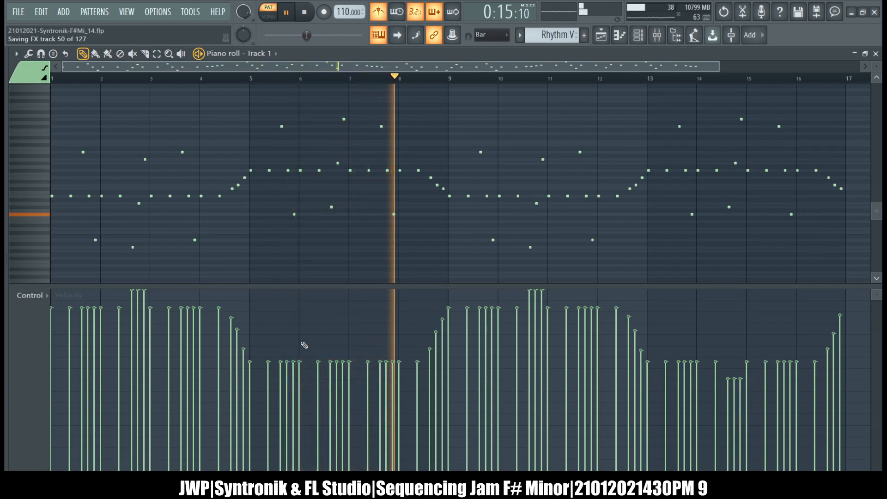
Select the three-note run ending bar 6 and lower its velocities to about 50%, level with the bar 14 run.
left_click_drag(325, 112, 348, 213)
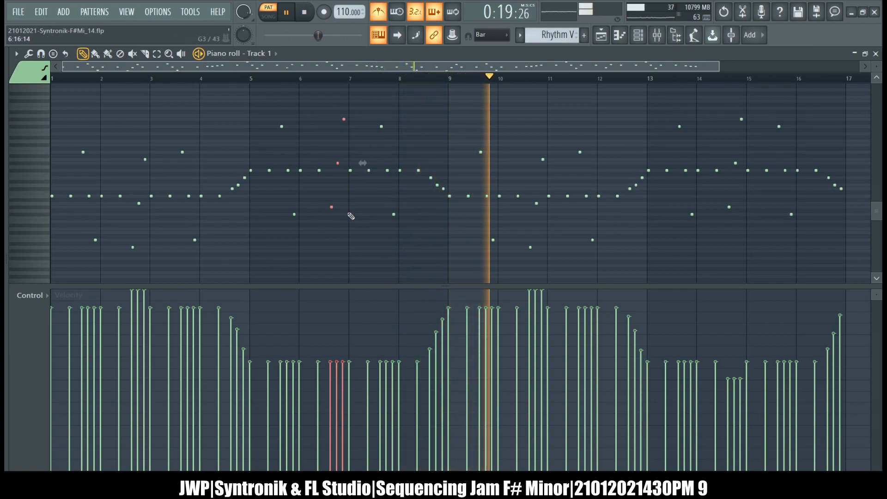
scroll(348, 212, "down", 3)
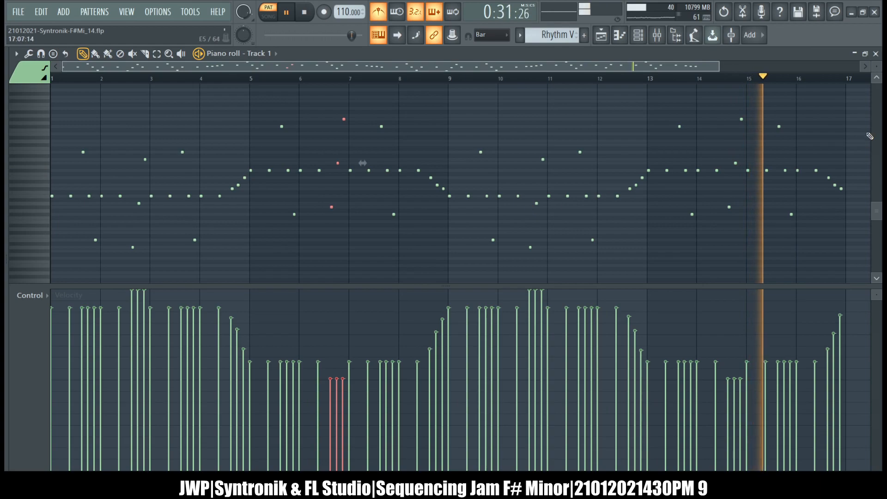
Close the Rhythm V notes and open the Bass V pattern from the playlist arrangement for note editing.
left_click(875, 54)
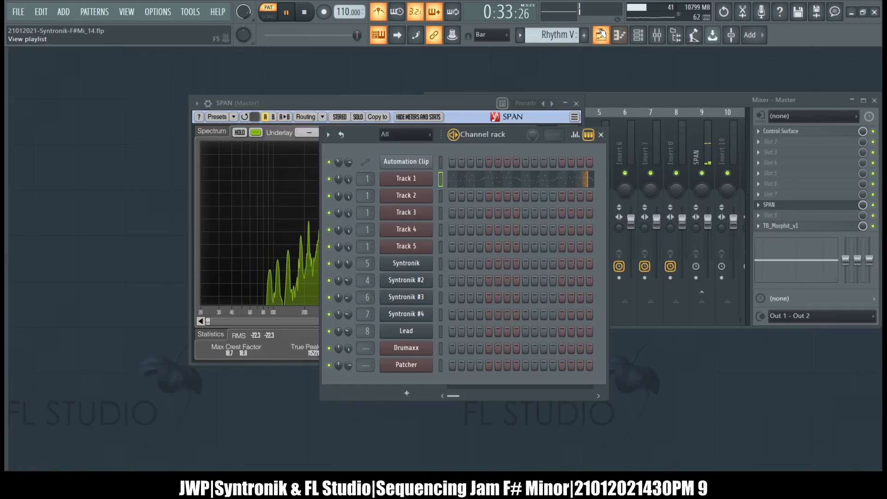
left_click(601, 35)
double_click(368, 256)
right_click(396, 235, "ctrl")
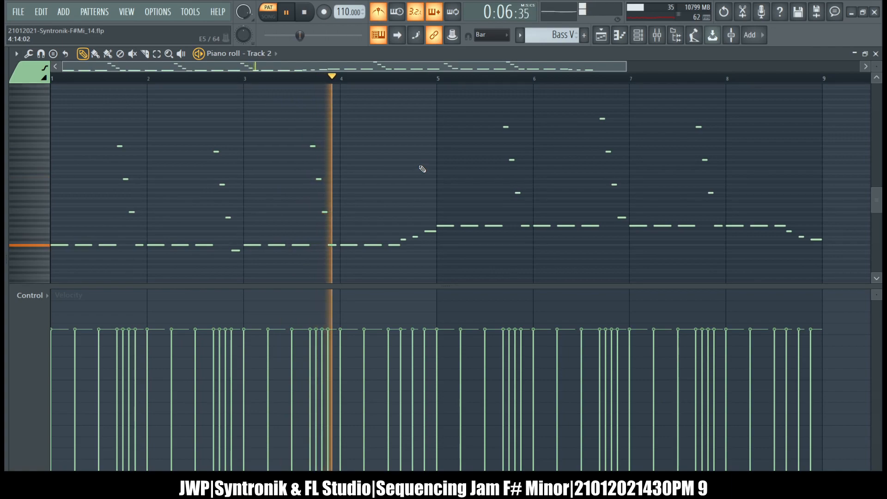
Raise the velocities of all Bass V notes to 100% with the level scaling offset.
scroll(360, 231, "down", 2)
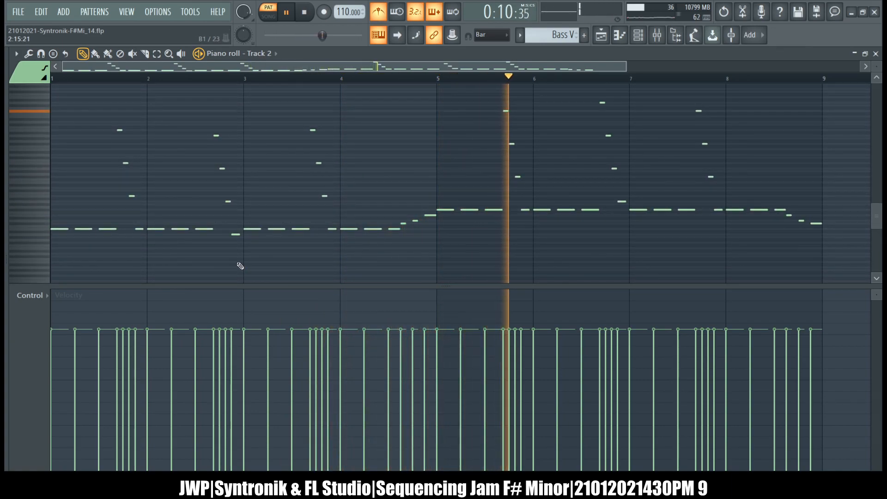
key("alt+x")
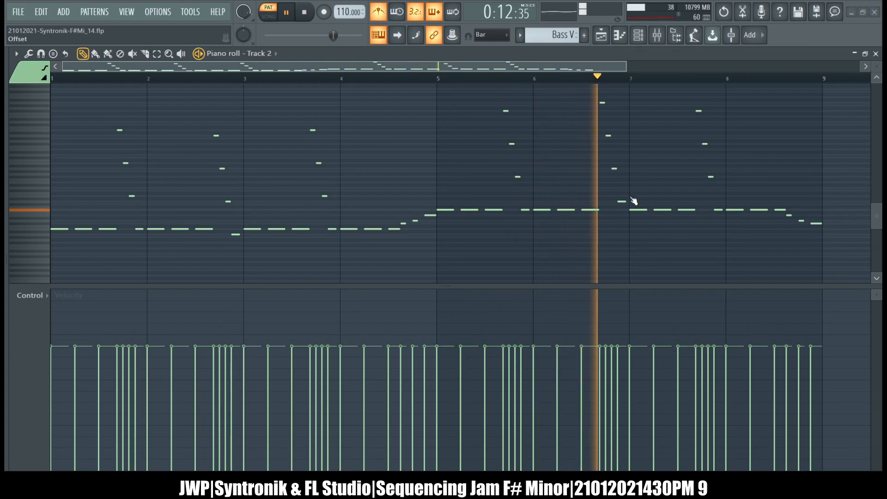
left_click_drag(632, 199, 622, 146)
left_click(627, 251)
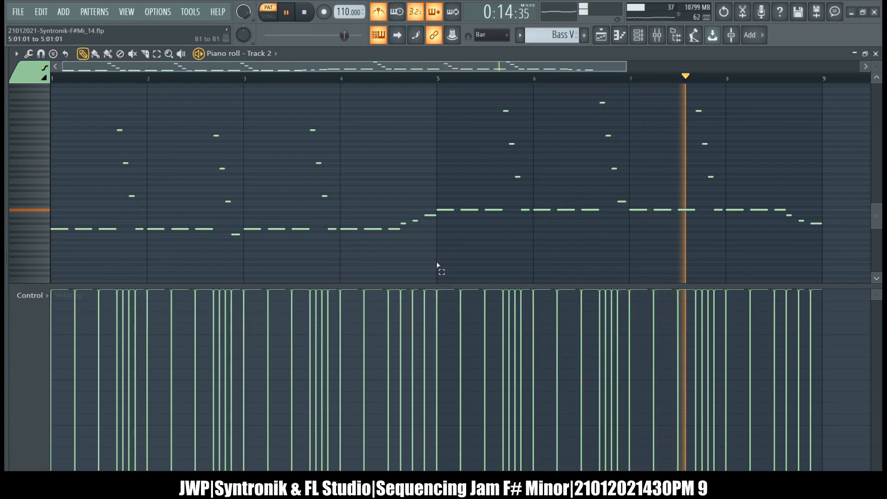
Select the Bass V notes in bars 5 to 8 and offset their velocities by -40%.
left_click_drag(847, 254, 445, 139)
scroll(501, 127, "down", 5)
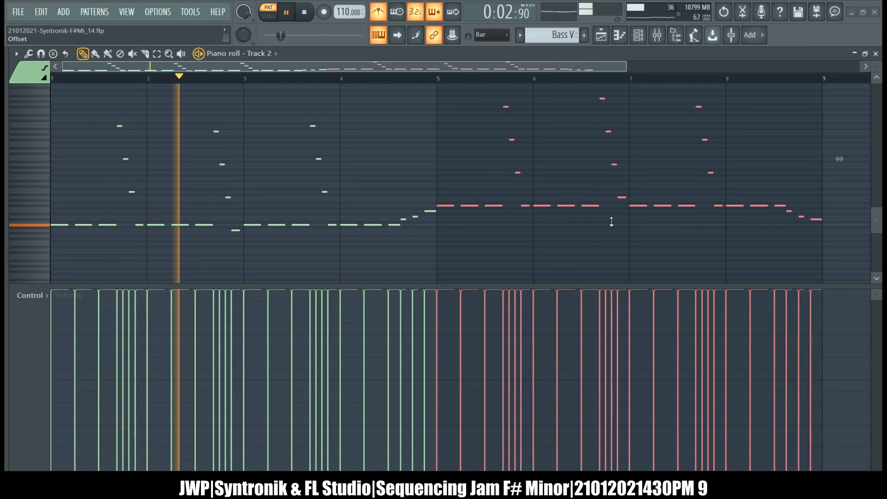
scroll(840, 159, "down", 16)
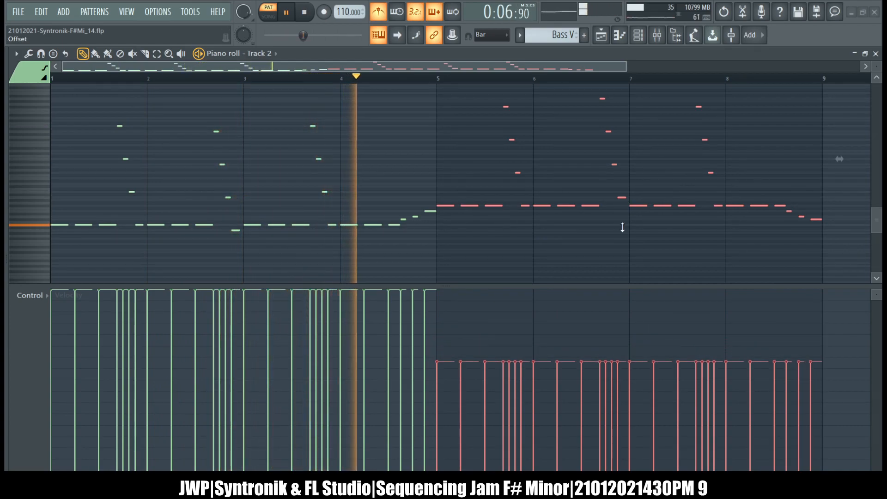
Invert the selection to bars 1 to 4 of Bass V and set those velocities to about 90%.
key("shift+i")
key("alt+x")
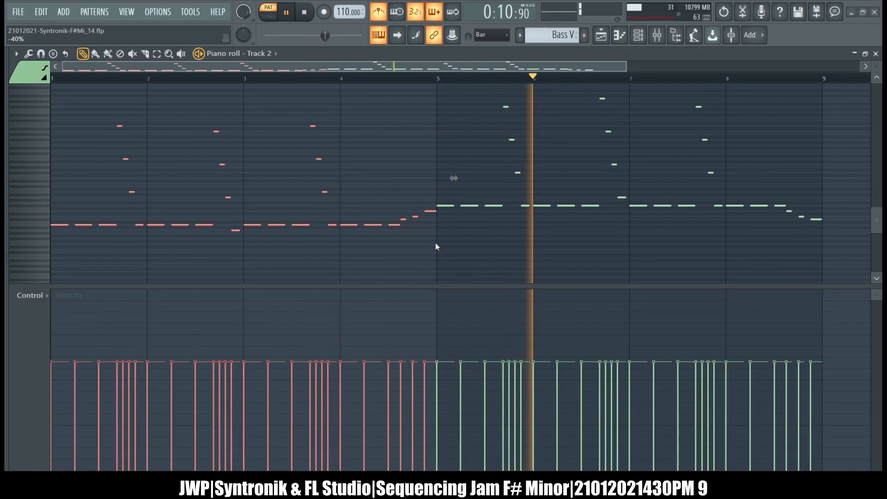
left_click_drag(616, 226, 625, 167)
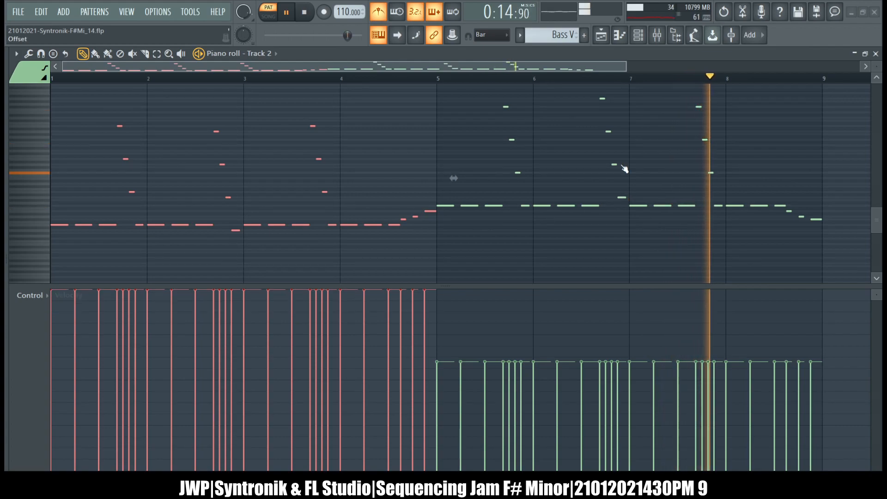
left_click_drag(613, 216, 612, 226)
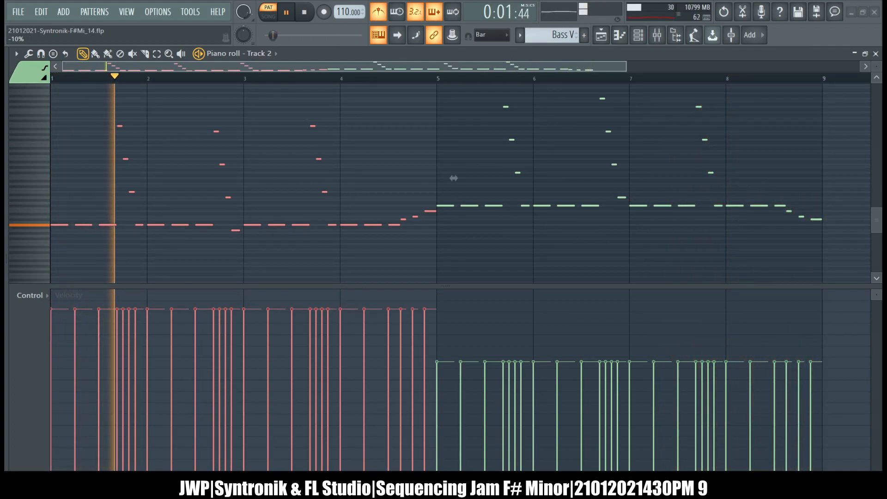
left_click(618, 254)
left_click(519, 272, "ctrl")
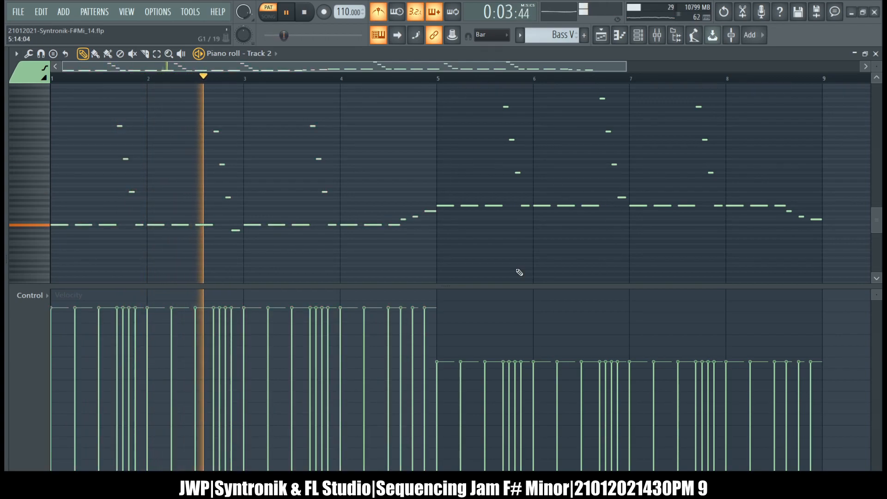
Select the four-note descending run ending bar 2 of Bass V and raise its velocities to 100%.
left_click_drag(206, 113, 223, 197)
left_click(214, 167, "ctrl")
left_click_drag(214, 130, 240, 241)
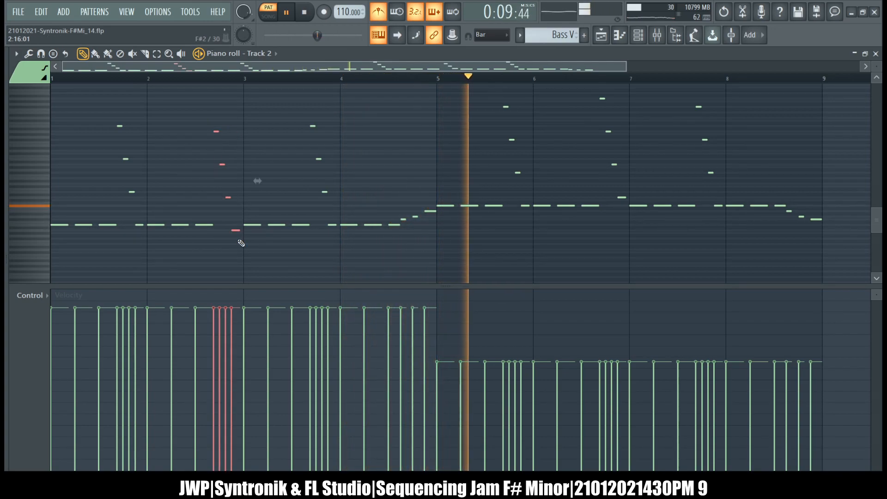
left_click_drag(232, 297, 221, 263)
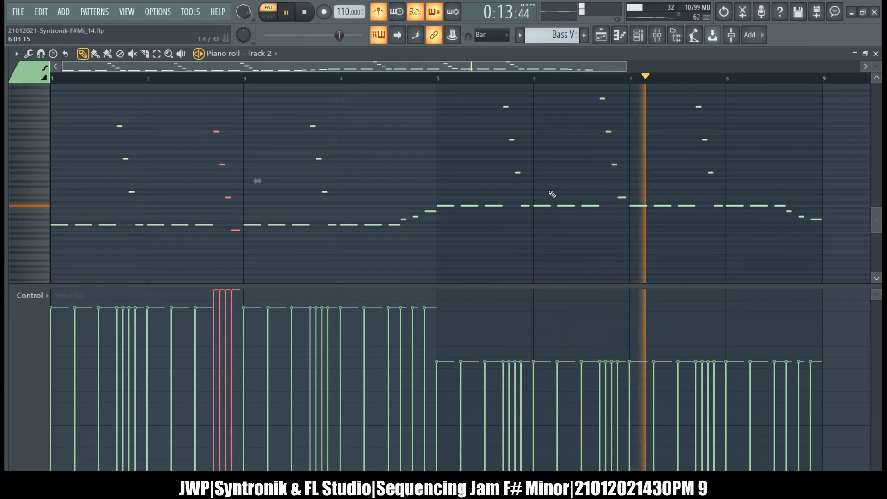
Select the four-note descending run ending bar 6 and lower its velocities to about 50%.
right_click(601, 98)
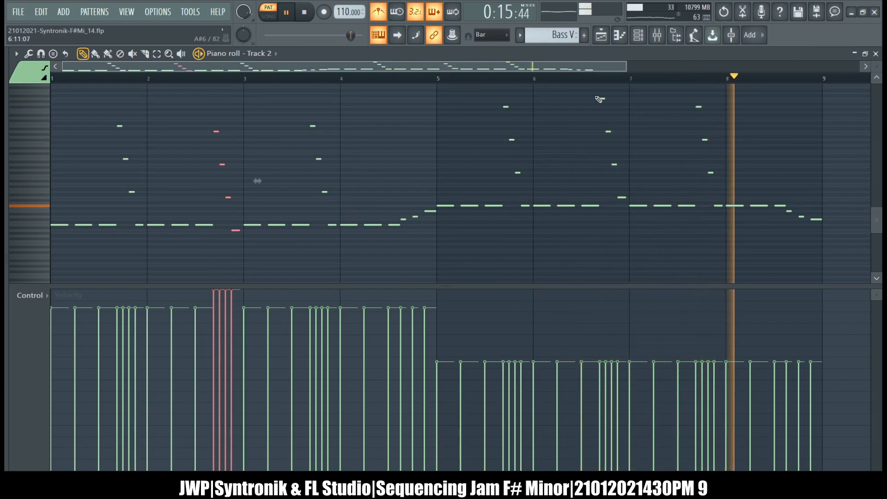
left_click(601, 98)
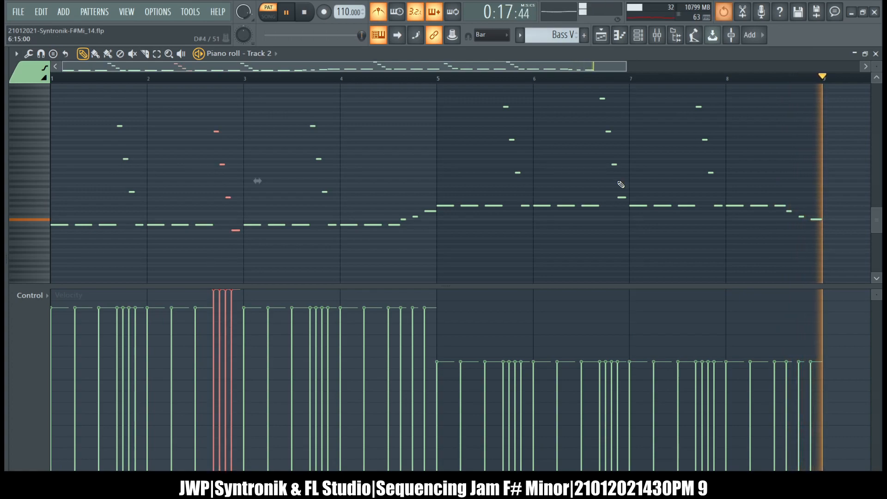
left_click_drag(622, 237, 604, 100)
scroll(603, 100, "down", 2, "alt")
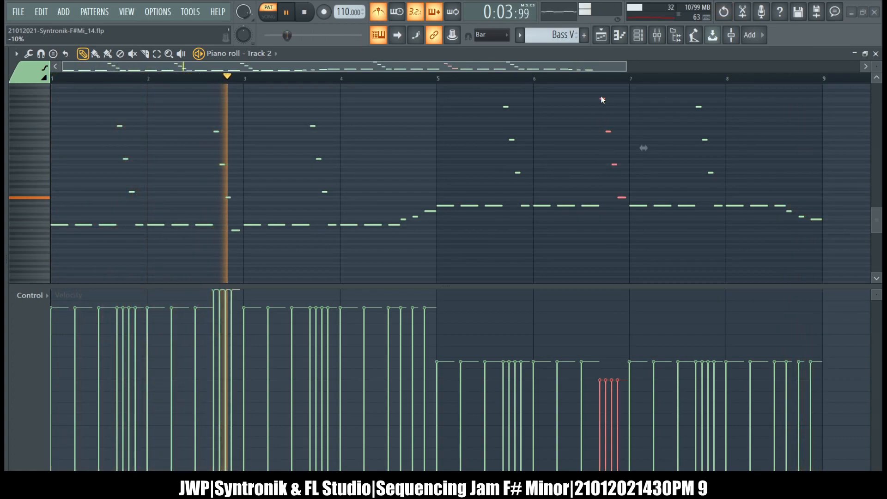
scroll(566, 261, "up", 4, "alt")
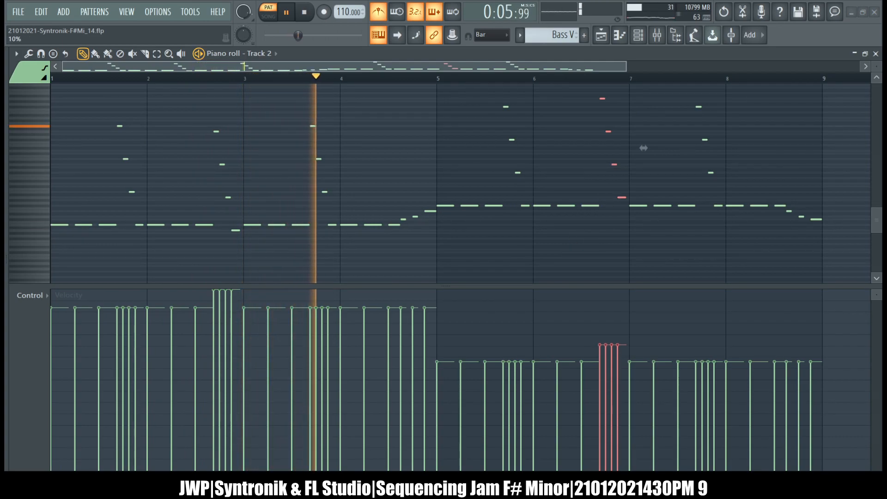
scroll(644, 148, "down", 5, "alt")
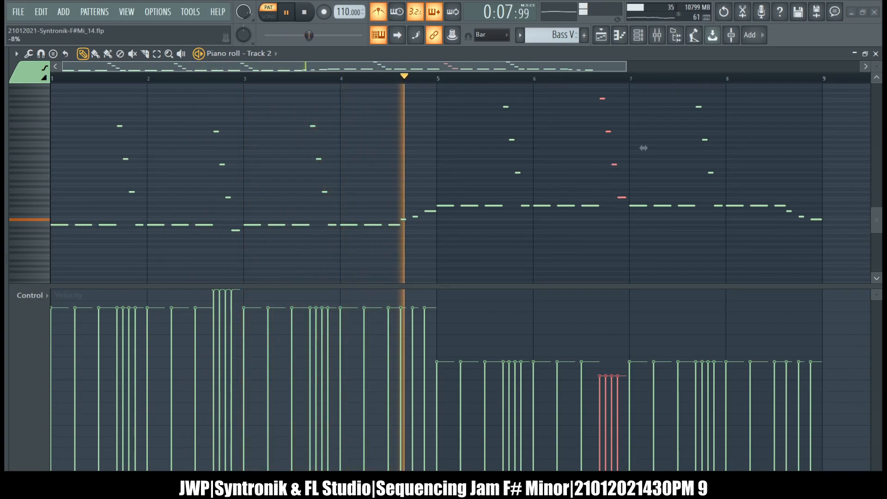
left_click_drag(623, 232, 624, 235)
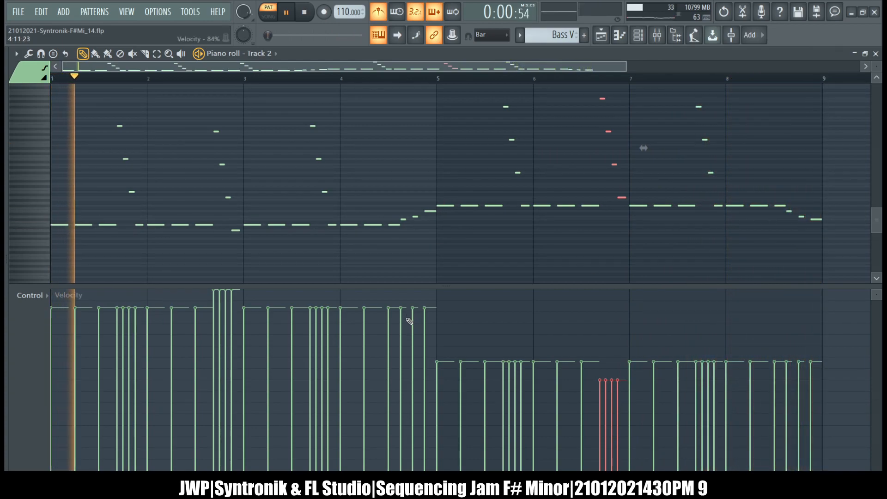
Shape the last three velocities of bar 4 as a fall of about 84, 76 and 67%, and bar 8 as a rise of 67, 77 and 86%.
left_click(487, 255, "ctrl")
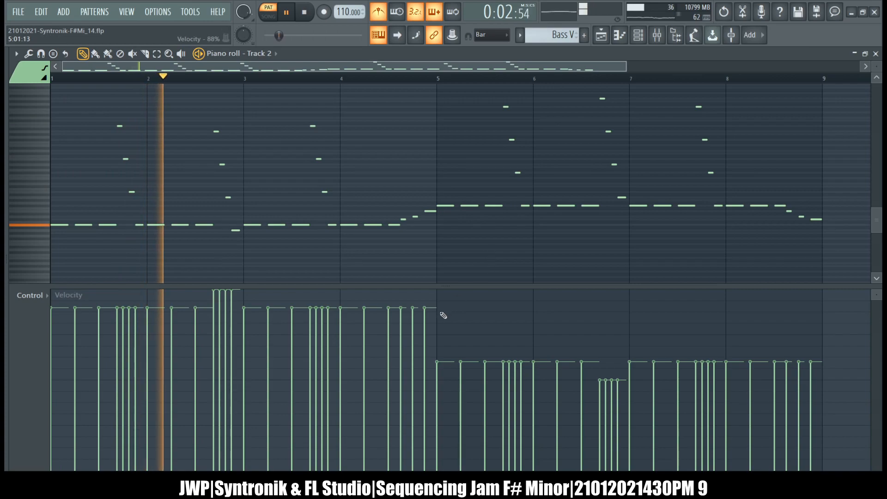
left_click_drag(405, 322, 426, 351)
left_click(788, 338)
mouse_move(788, 339)
left_mouse_down()
mouse_move(788, 352)
mouse_move(813, 316)
left_mouse_up()
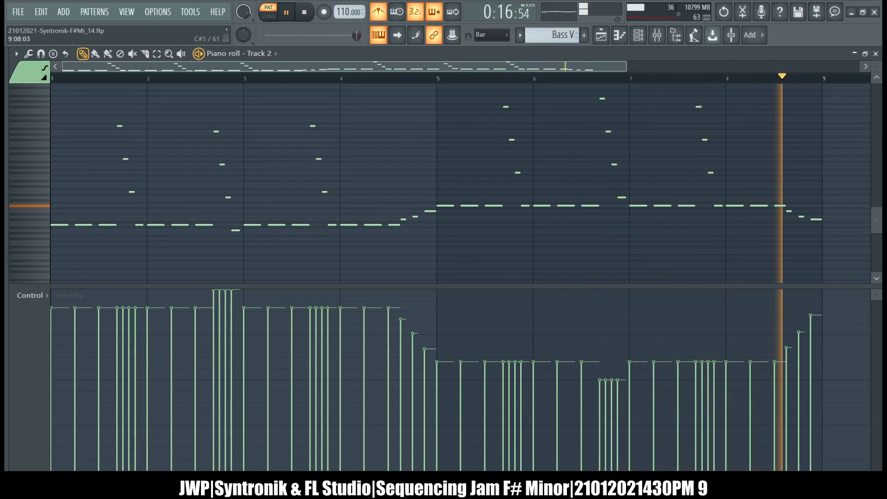
Close the Bass V notes and open the Arp V pattern from the playlist arrangement.
left_click(875, 54)
key("F6")
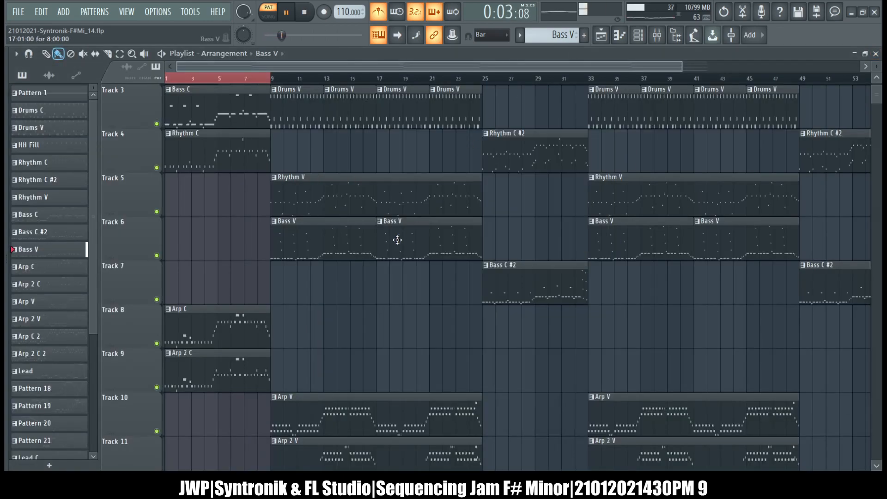
scroll(324, 308, "down", 2)
scroll(324, 308, "down", 1)
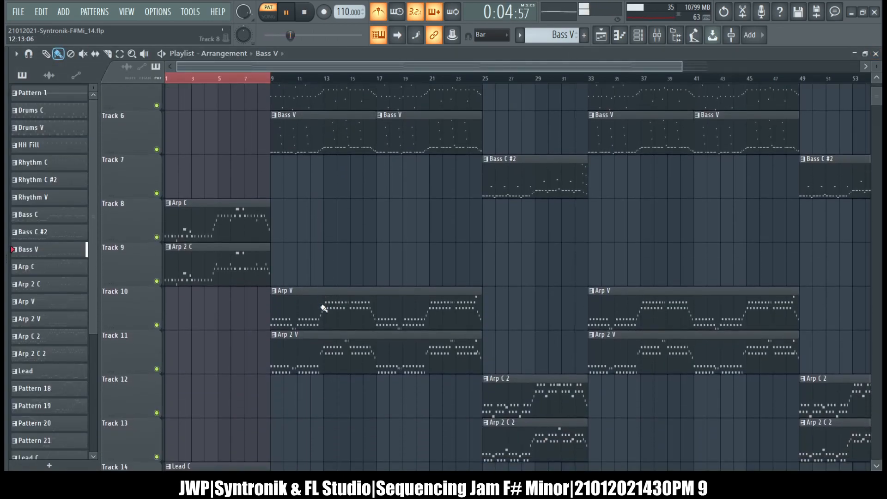
double_click(366, 303)
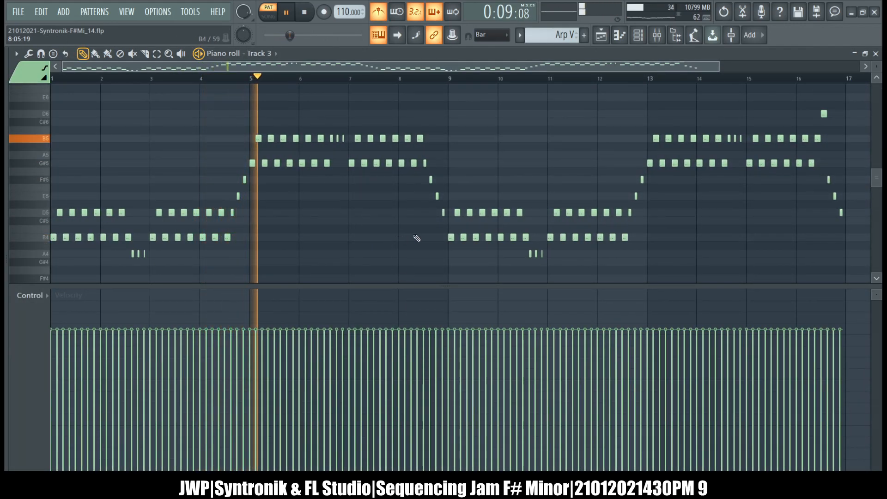
Select the Arp V notes in bars 5 to 8 and 13 to 16 and offset their velocities by -40%.
left_click_drag(448, 266, 254, 97)
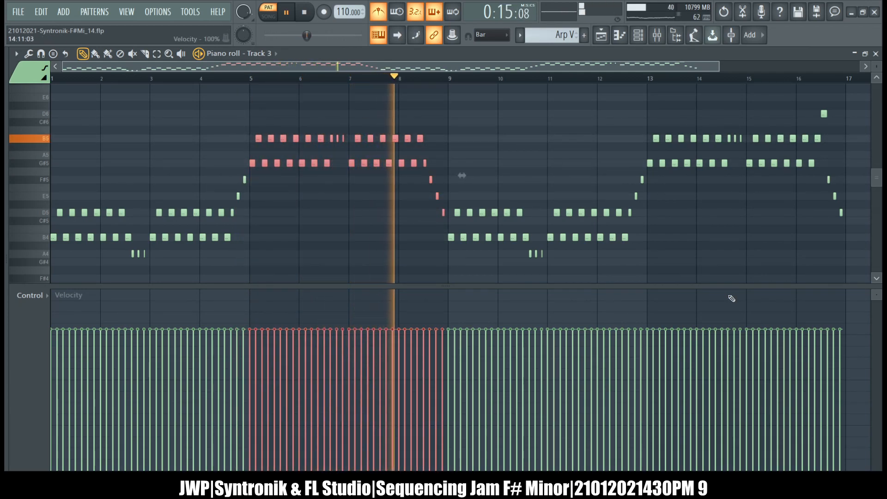
left_click_drag(854, 267, 654, 104)
scroll(651, 102, "down", 2)
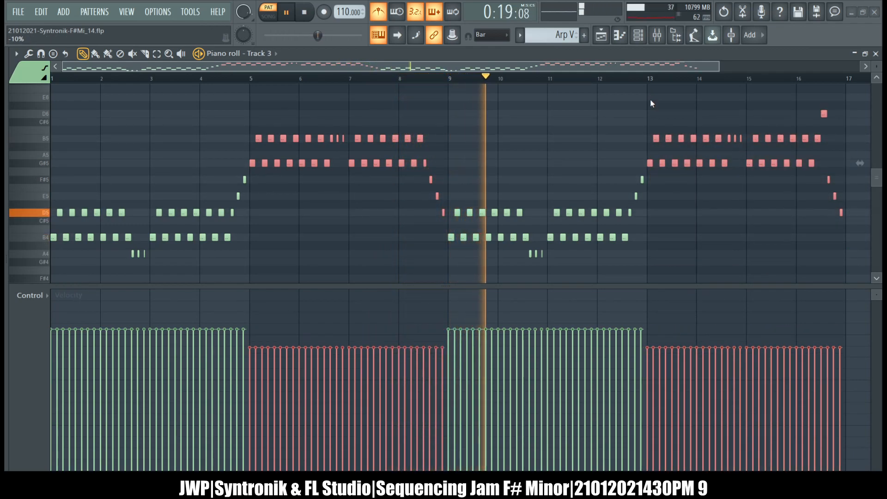
scroll(583, 242, "up", 2)
scroll(582, 242, "down", 6)
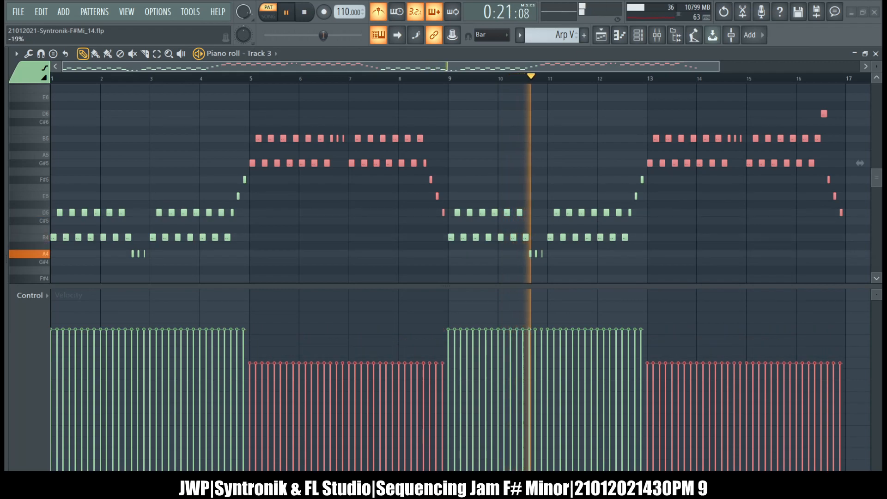
scroll(582, 241, "down", 2)
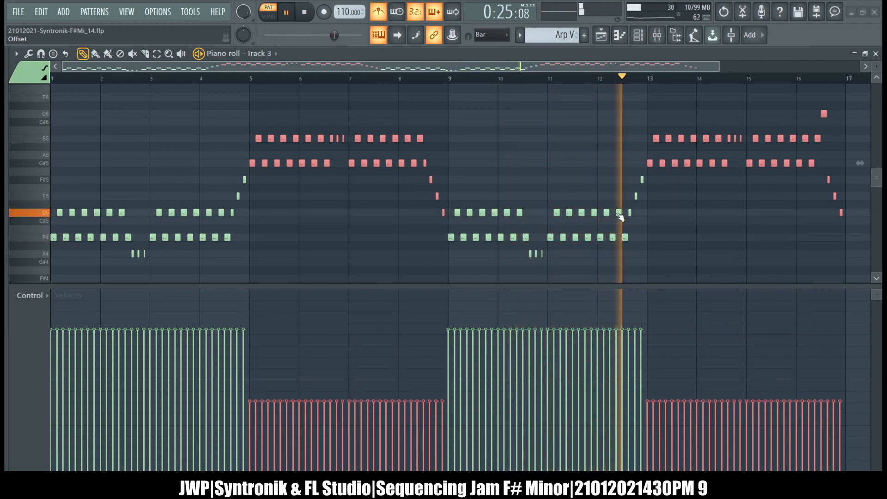
Invert the selection to bars 1 to 4 and 9 to 12 of Arp V and set those velocities to about 90%.
key("ctrl+shift+i")
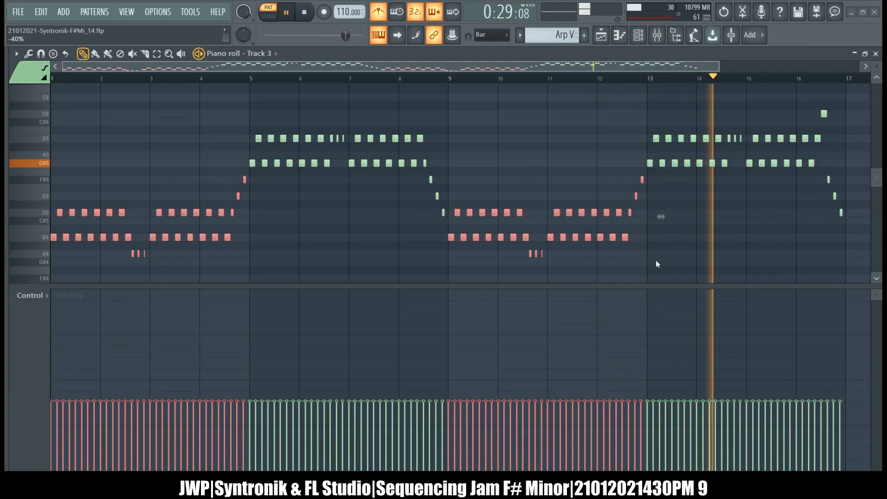
left_click_drag(626, 146, 627, 121)
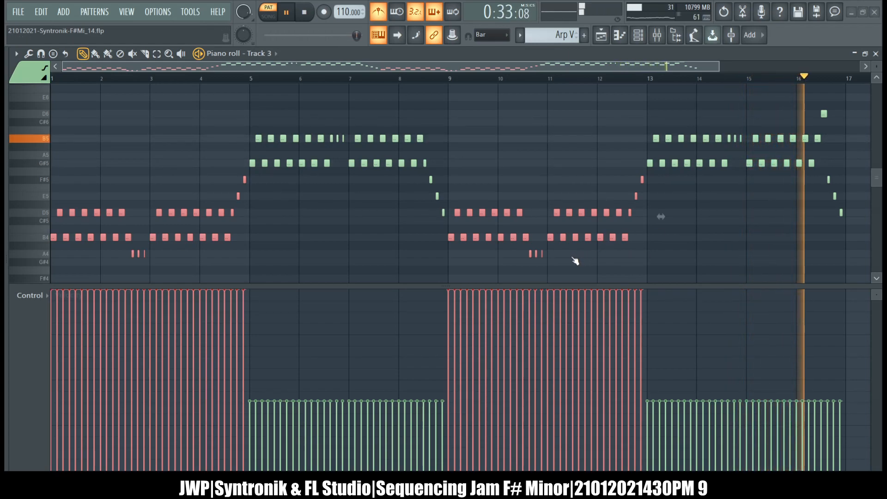
left_click_drag(630, 179, 630, 189)
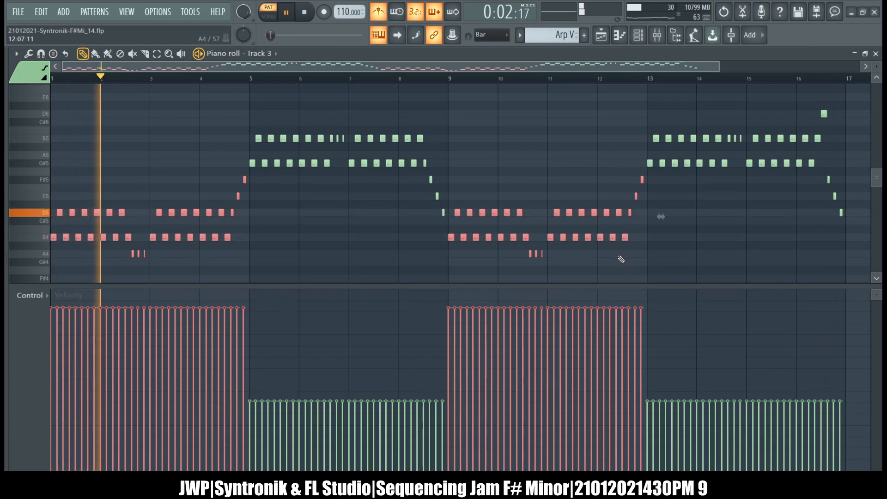
left_click(424, 259, "ctrl")
Raise the second and third velocities of the short three-note A4 run ending bar 2 to about 96 and 100%.
scroll(178, 196, "down", 1)
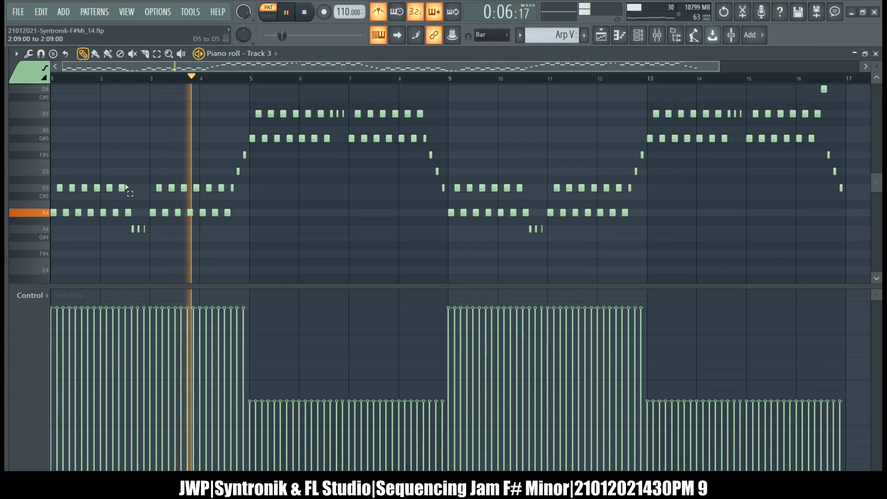
left_click_drag(136, 188, 156, 237)
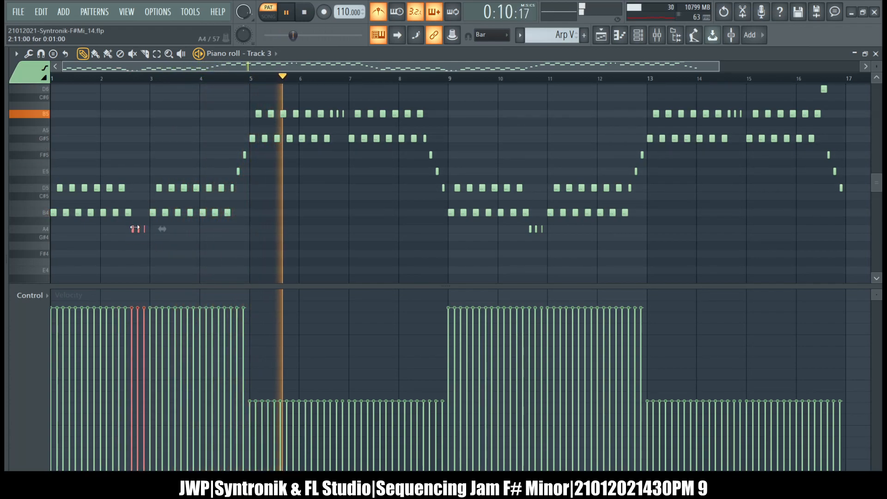
scroll(138, 229, "up", 2, "ctrl")
scroll(138, 229, "up", 1, "ctrl")
scroll(138, 230, "left", 2)
left_click(263, 261, "ctrl")
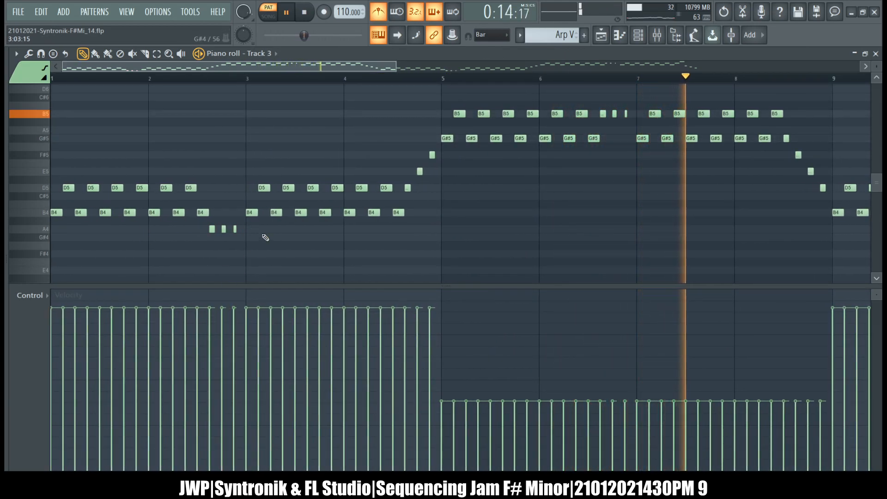
left_click(233, 296)
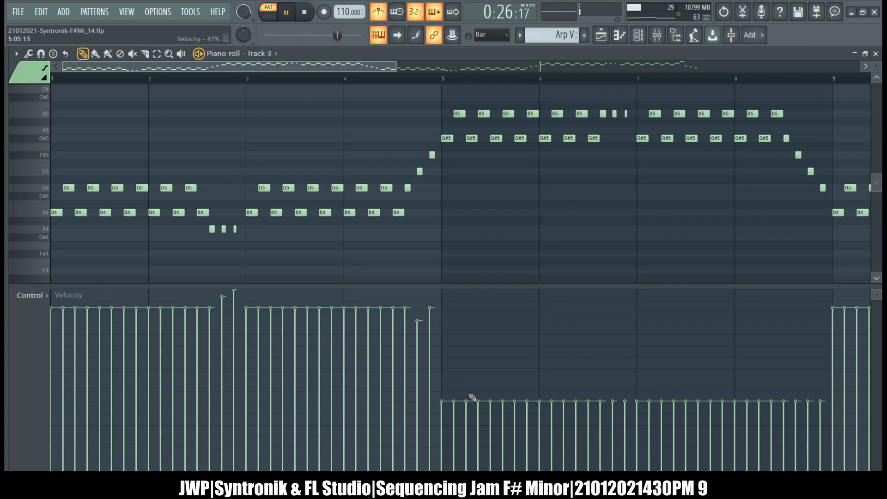
Reselect the Arp V notes in bars 5 to 8 and 13 to 16, raise their velocities to 100%, offset them by -40% and deselect.
right_click(507, 246, "ctrl")
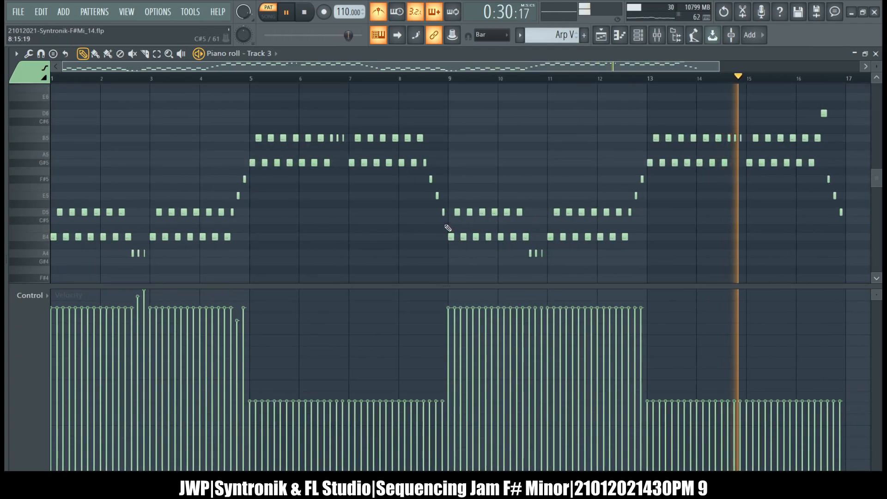
left_click_drag(448, 245, 253, 119)
left_click_drag(862, 260, 655, 107)
scroll(655, 107, "down", 2, "alt")
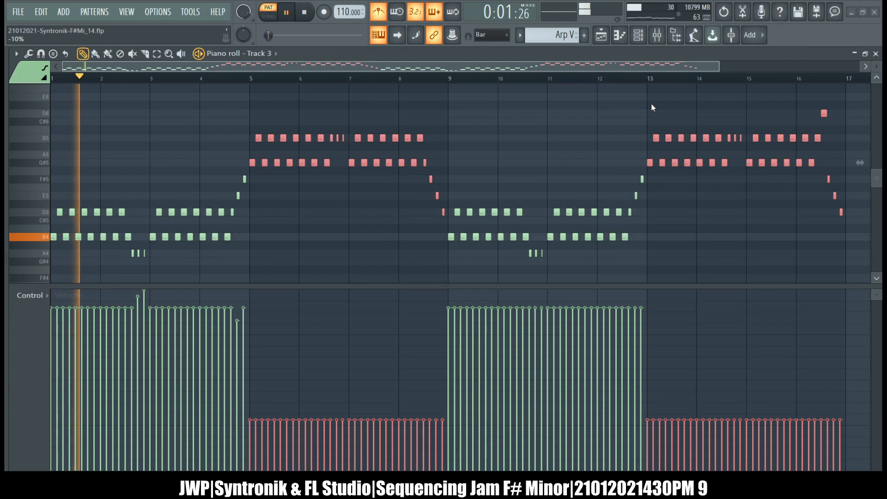
scroll(570, 245, "up", 10, "alt")
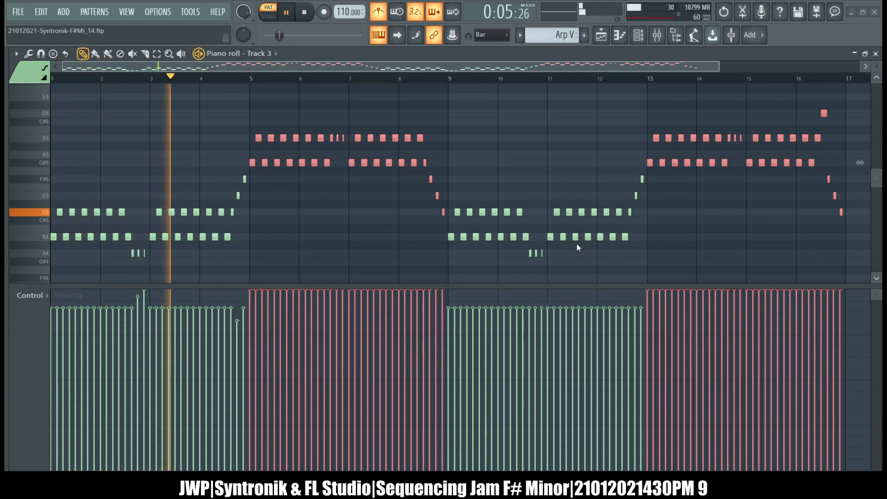
left_click_drag(443, 249, 443, 279)
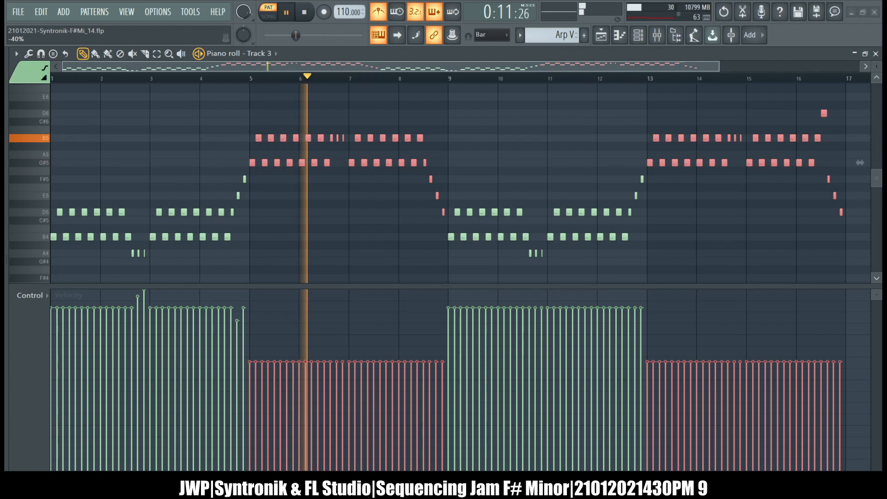
left_click(450, 255)
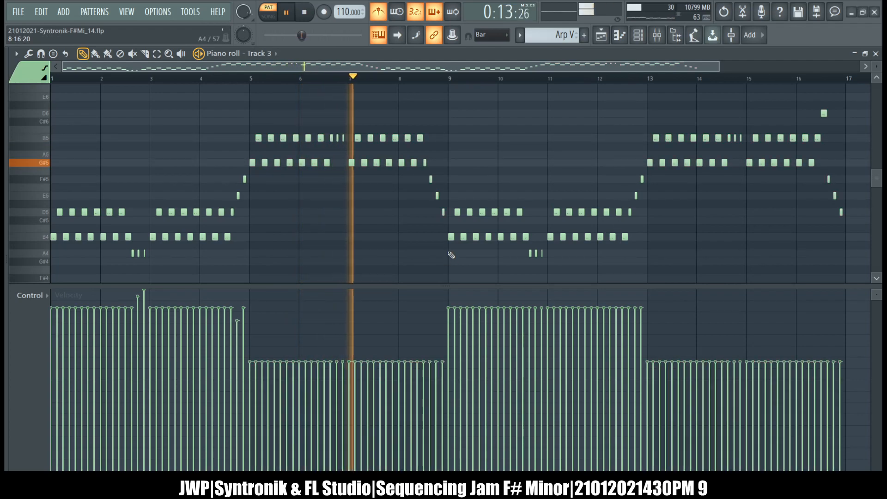
Lower the last note of bar 4 to about 72% velocity and the second and third short B5 notes ending bar 6 to 56 and 50%.
scroll(240, 250, "up", 3)
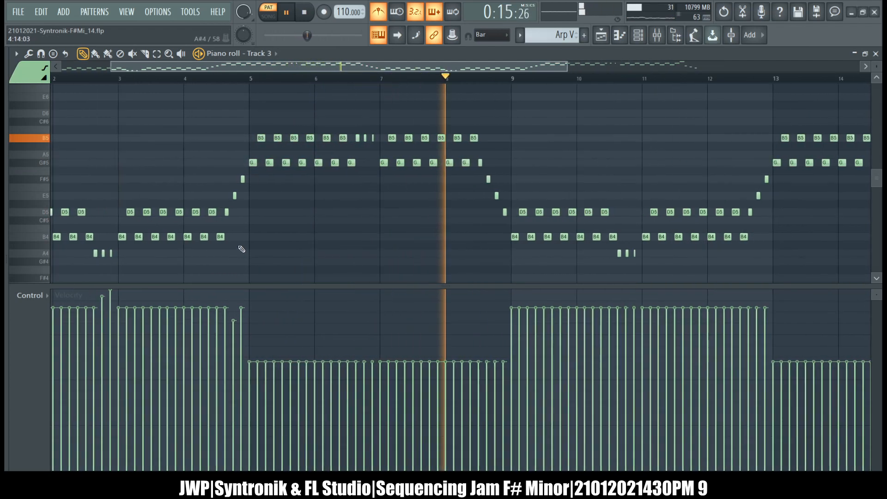
left_click(329, 339)
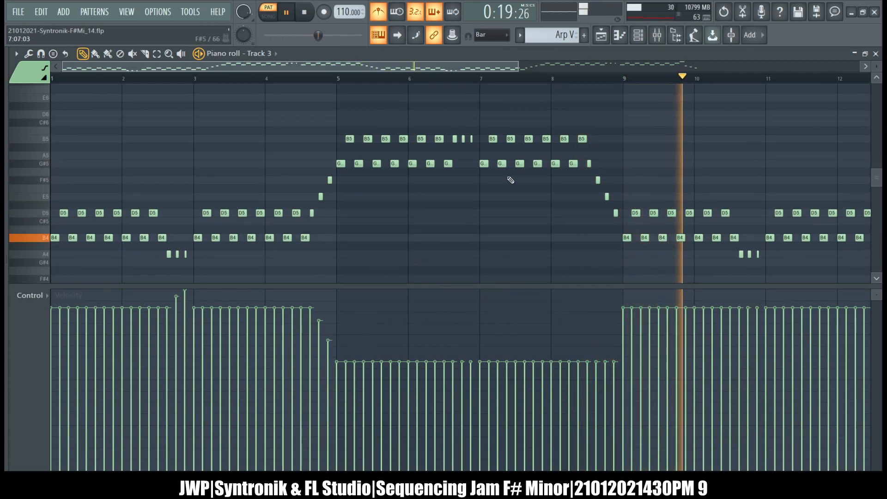
left_click_drag(474, 198, 456, 138)
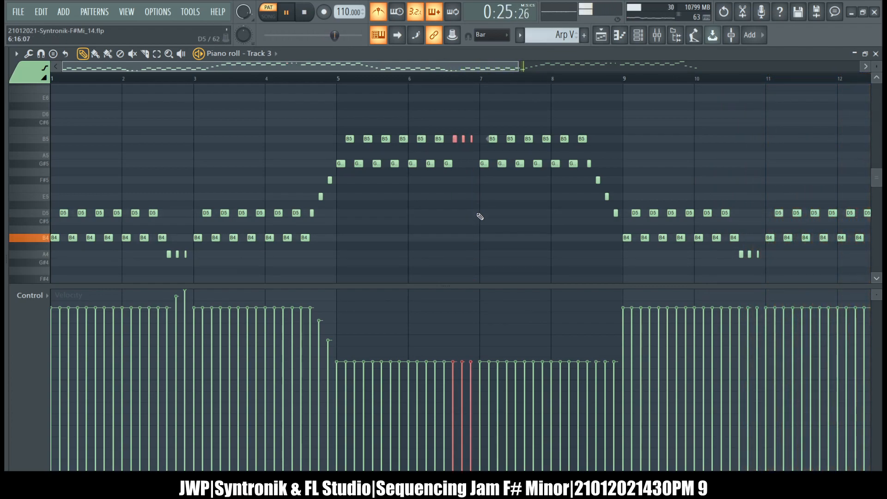
scroll(194, 187, "down", 1)
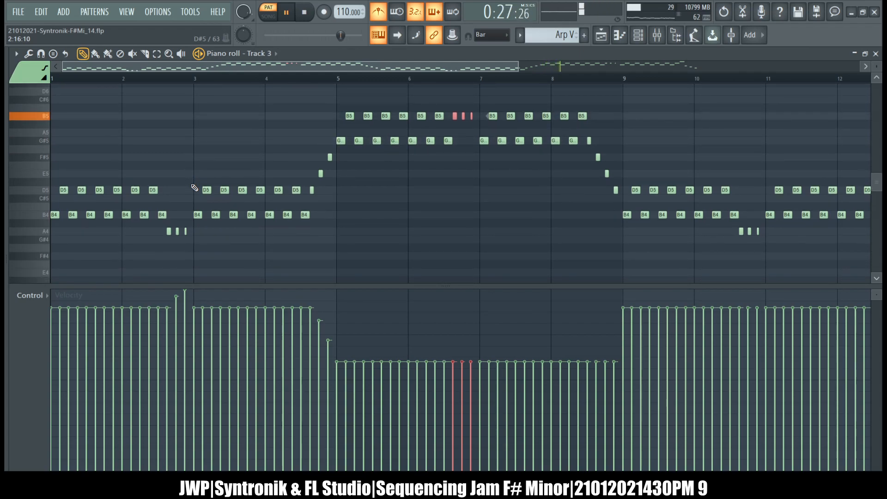
scroll(195, 187, "up", 1)
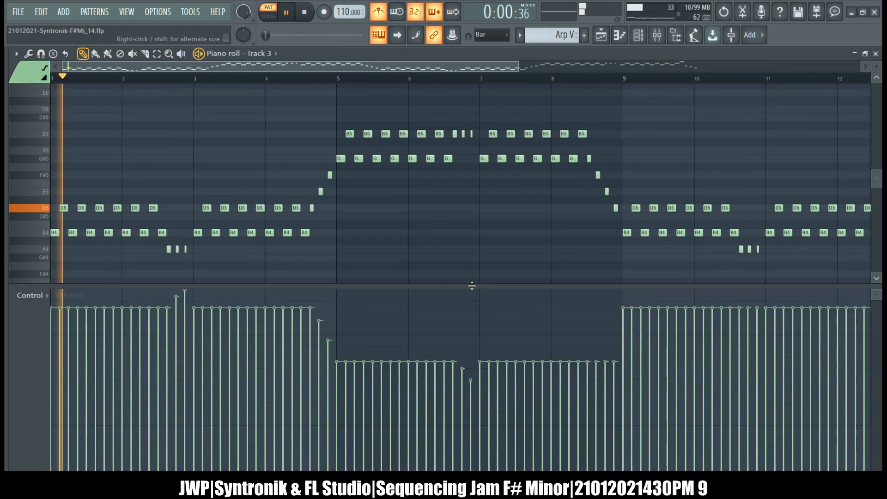
Ramp the velocities of the last three Arp V notes of bar 8 up through about 70, 75 and 84%.
left_click(614, 320)
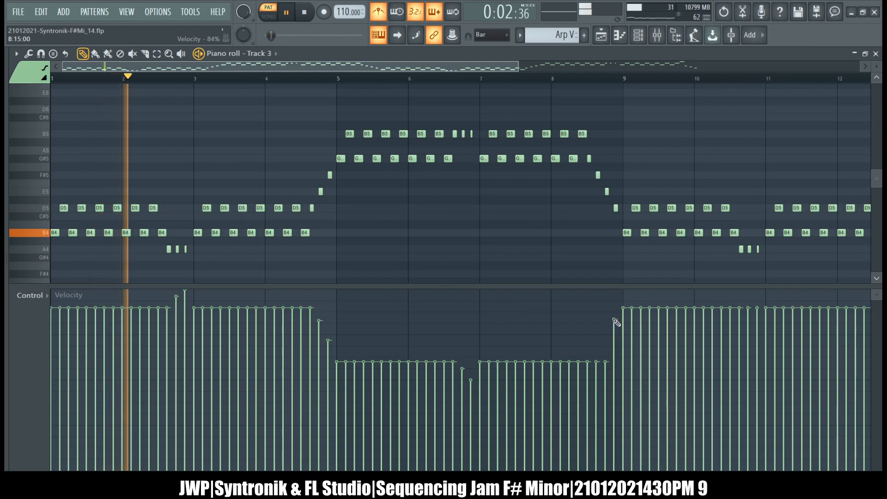
left_click(605, 335)
left_click(596, 348)
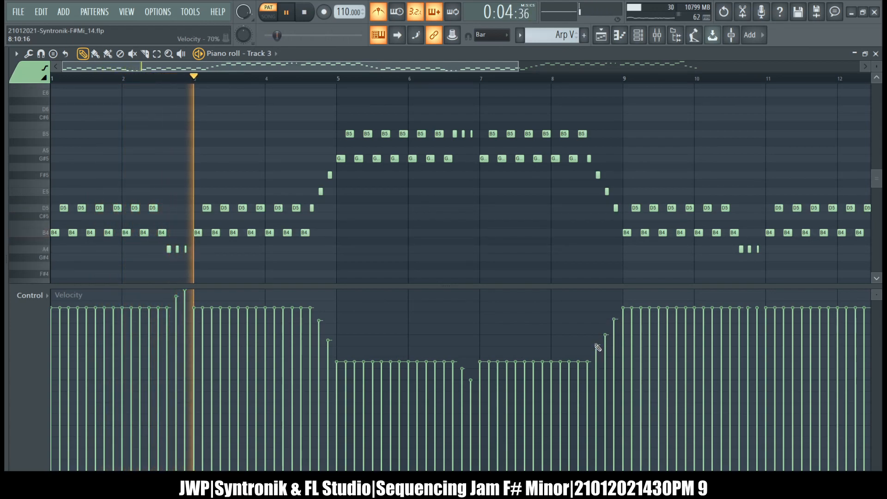
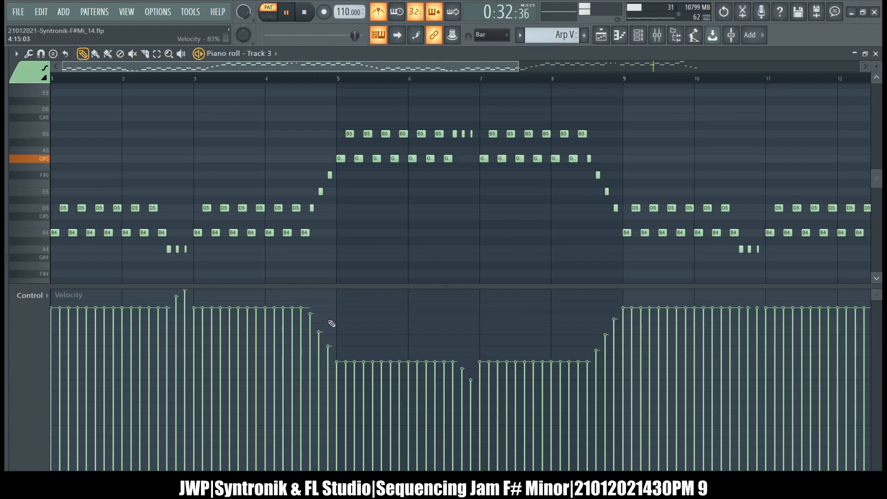
Taper the velocities of the last three Arp V notes of bar 12 down through about 84, 74 and 67%.
scroll(372, 236, "right", 4)
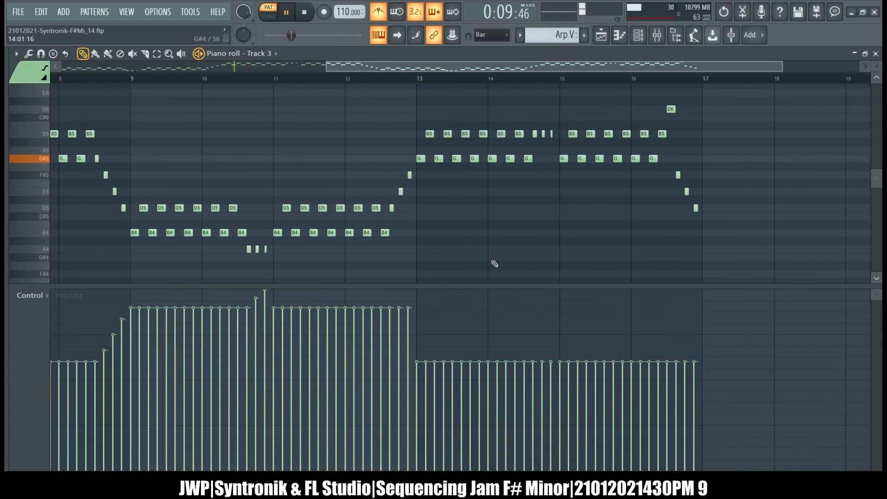
left_click(489, 348)
left_click(478, 336)
left_click(468, 320)
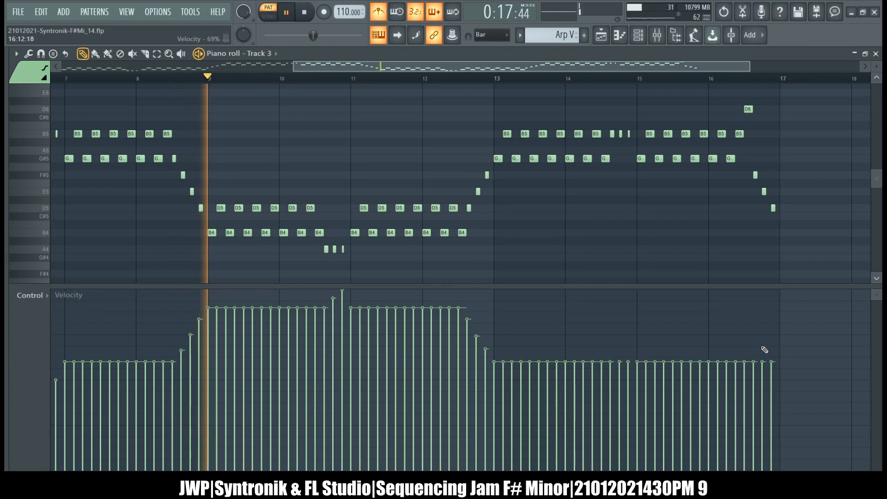
Ramp the last three notes of bar 16 up through about 69, 79 and 90% velocity and lower the D6 note before them to 50%.
left_click(777, 314)
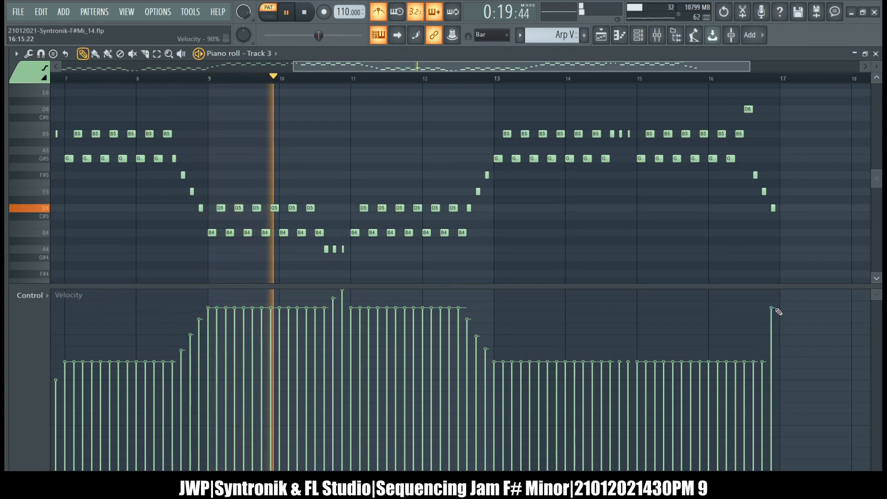
left_click(762, 323)
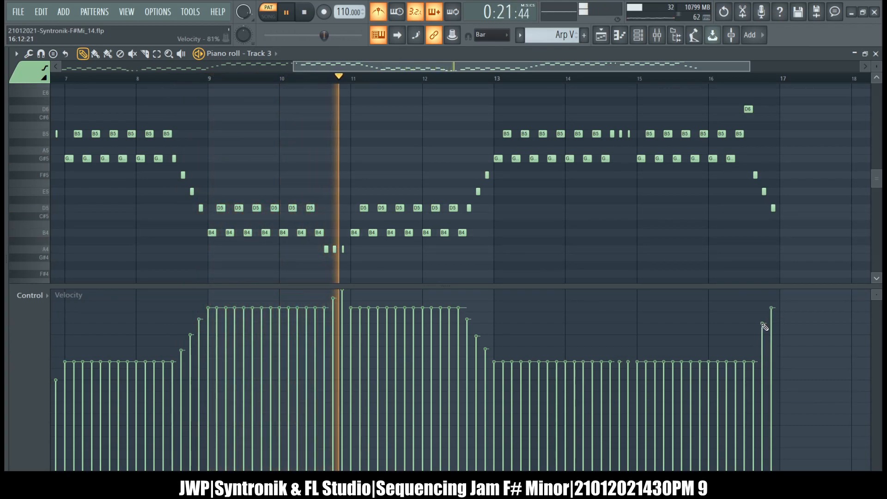
left_click(754, 346)
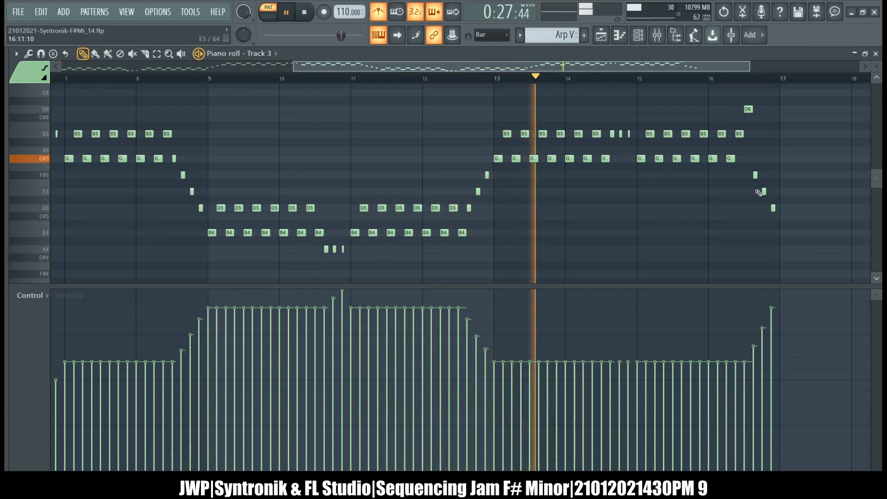
left_click(745, 380)
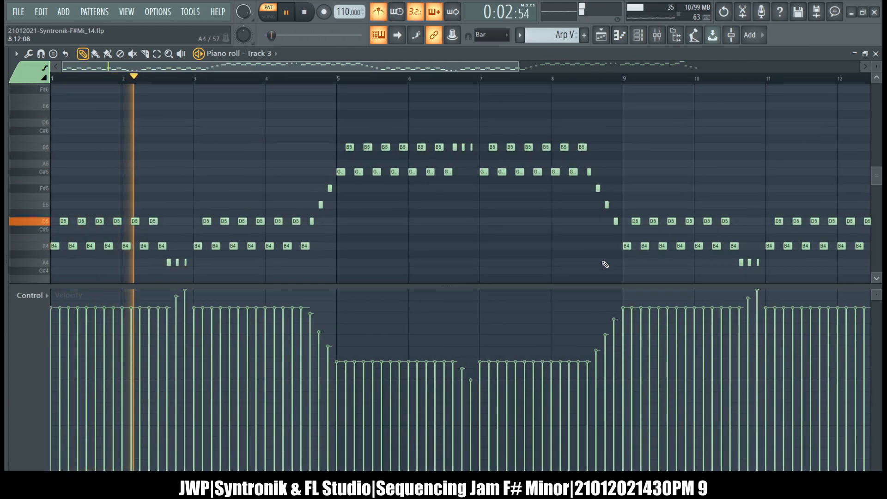
Close the Arp V notes and open the Track 4 notes of the Arp 2 V pattern, with all 16 bars in view.
scroll(605, 265, "right", 8)
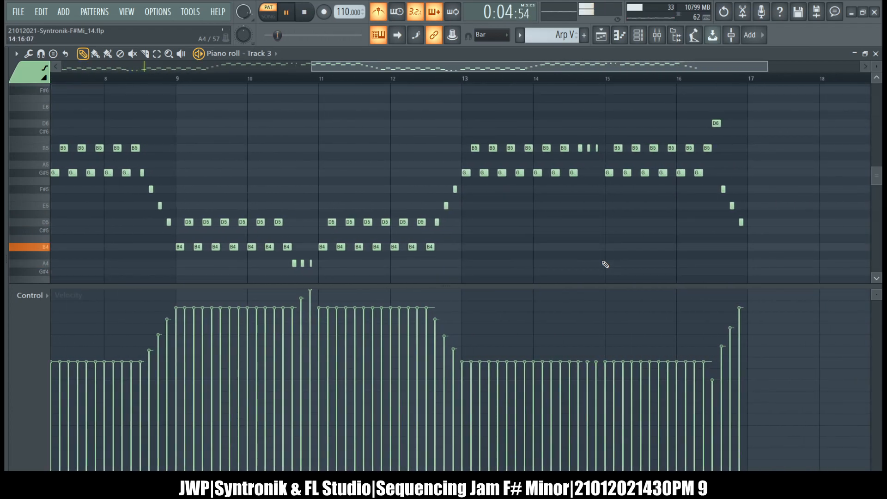
left_click(877, 54)
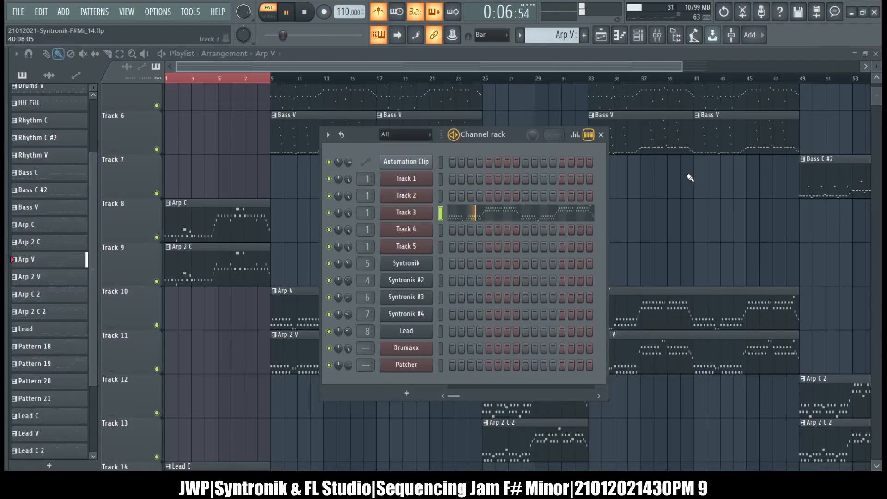
key("F6")
double_click(359, 349)
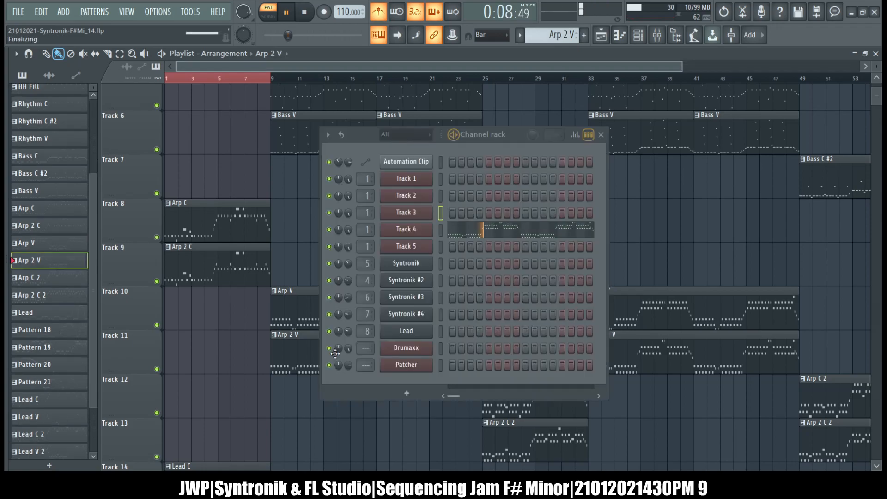
left_click(454, 229)
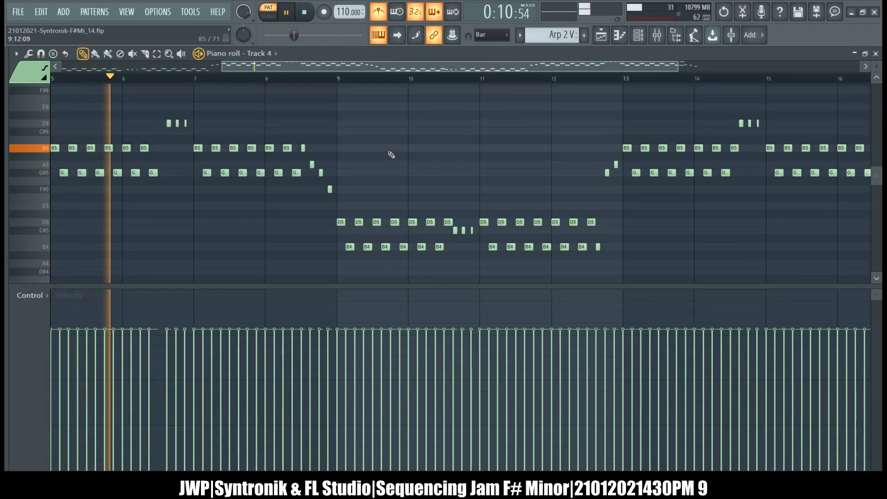
scroll(391, 154, "left", 2)
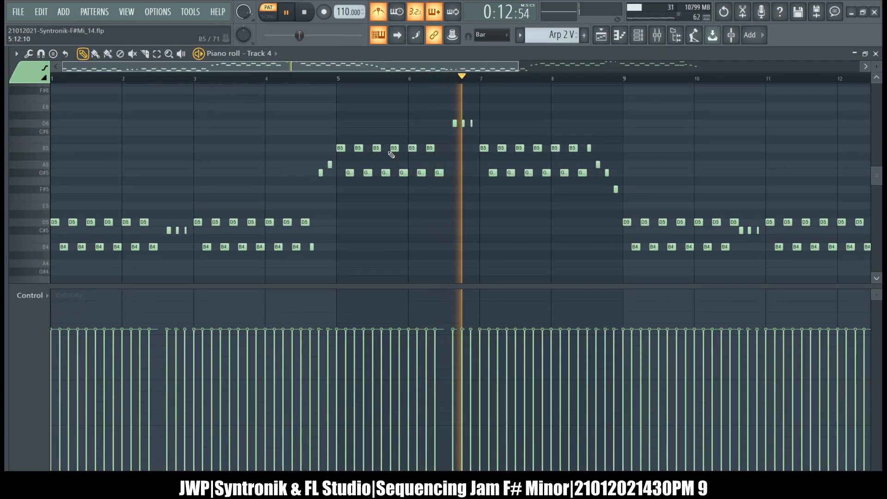
scroll(382, 224, "down", 2)
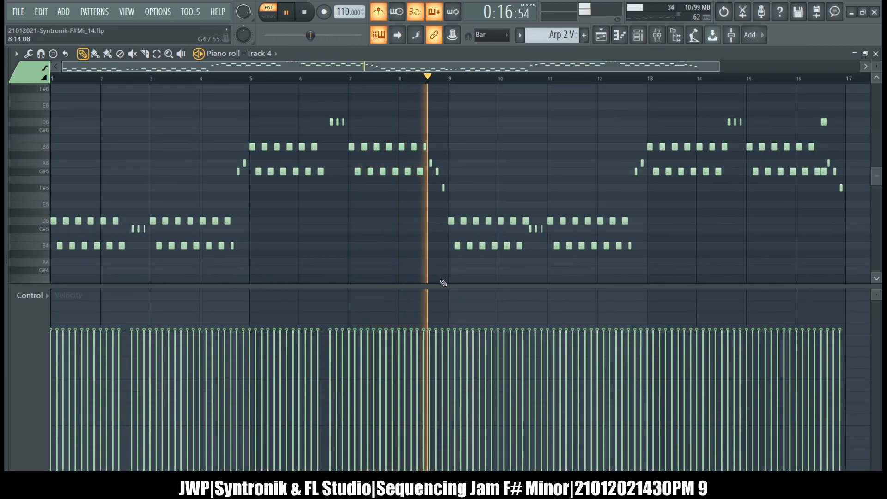
left_click_drag(442, 280, 388, 135)
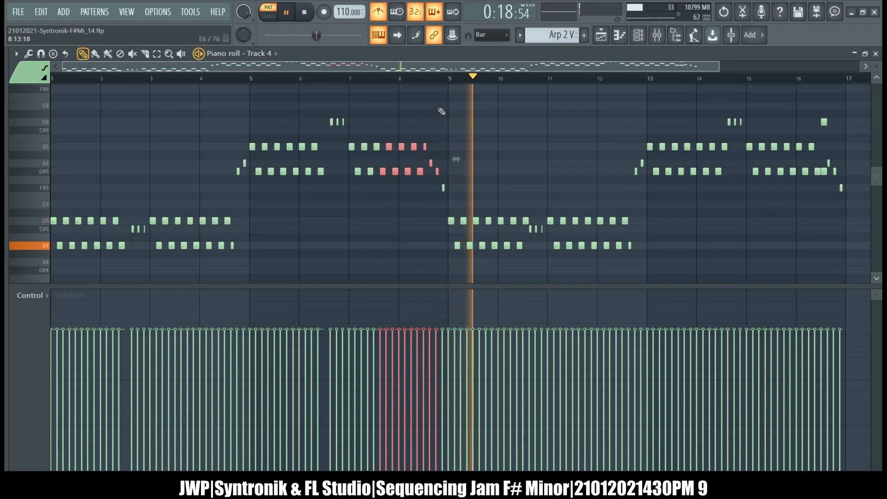
left_click_drag(446, 94, 252, 210)
left_click_drag(650, 94, 853, 216)
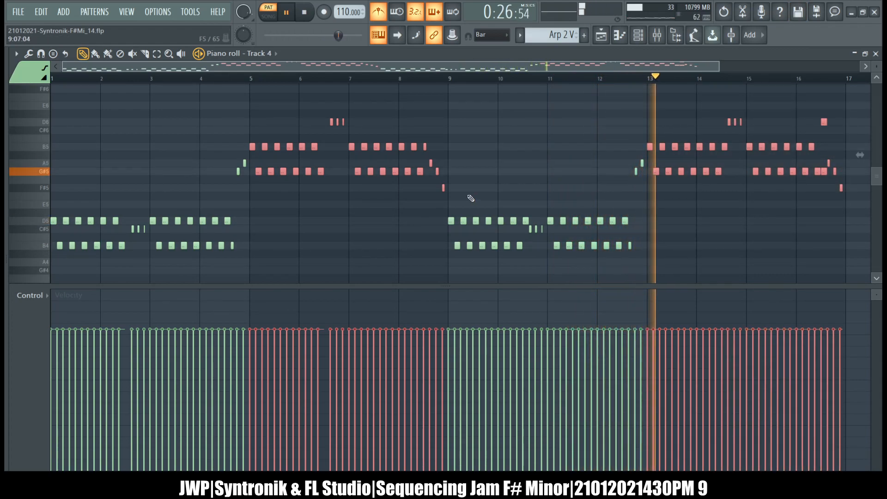
Select all the Arp 2 V notes, raise their velocities to 100% and clear the note selection.
key("ctrl+a")
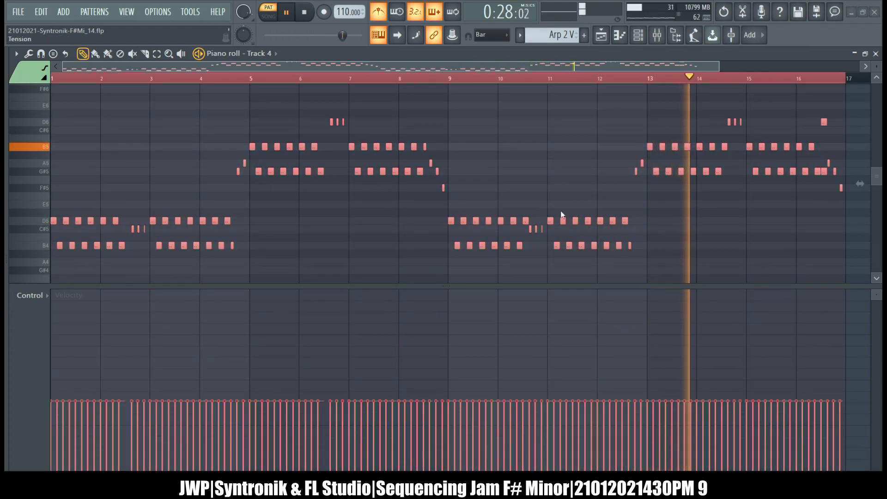
left_click(561, 254)
left_click_drag(621, 229, 621, 216)
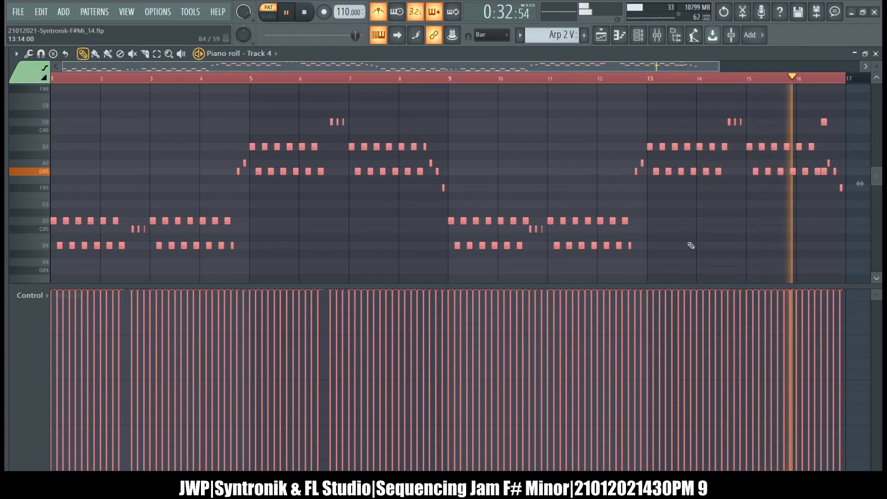
key("ctrl+d")
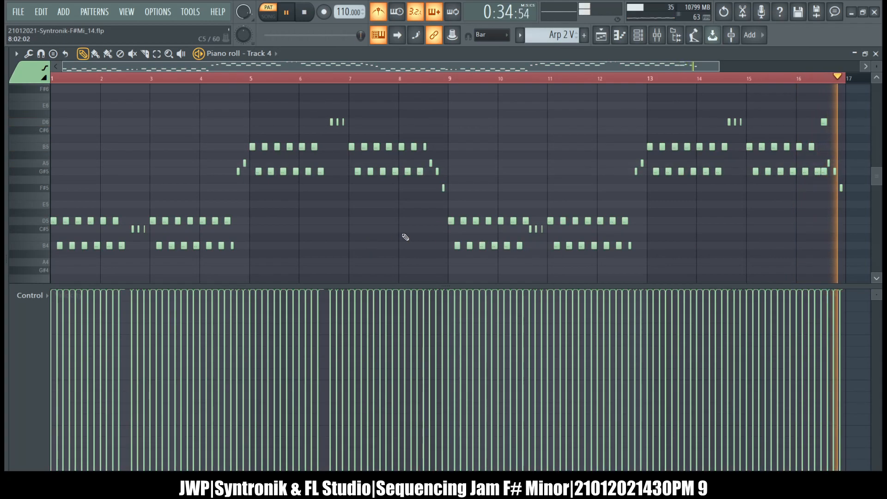
Select the Arp 2 V notes in bars 5 to 8 and 13 to 16 and lower their velocities to about 60%.
left_click_drag(457, 193, 254, 114)
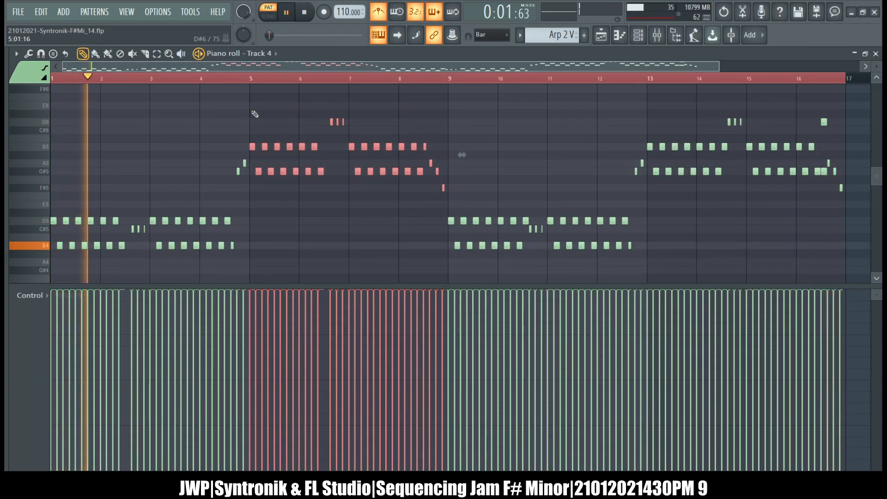
left_click_drag(648, 110, 849, 219)
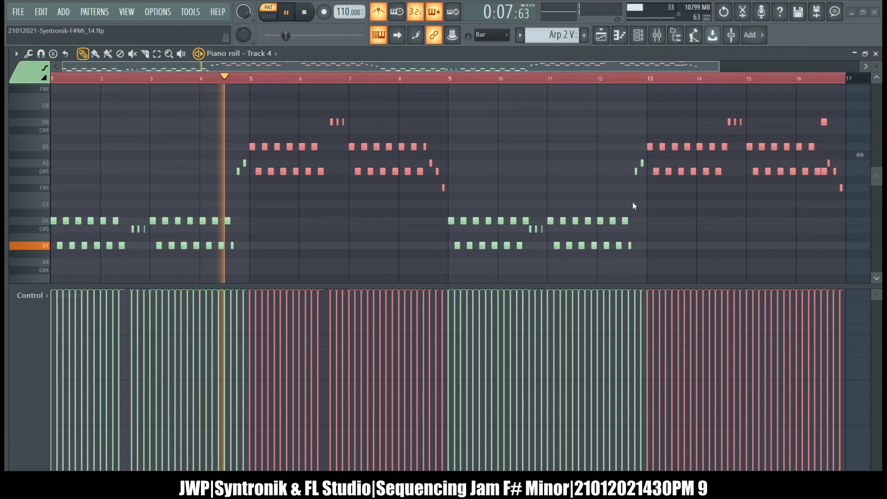
scroll(651, 319, "down", 6)
scroll(651, 319, "down", 3)
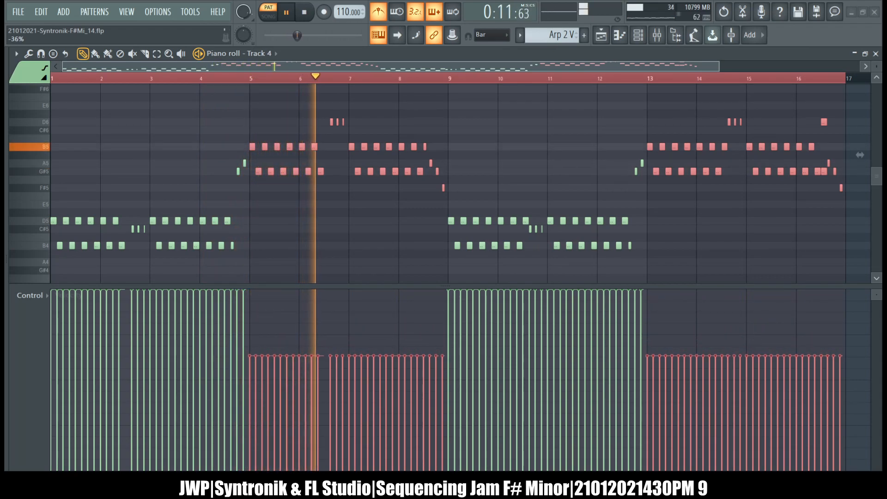
scroll(651, 319, "down", 1)
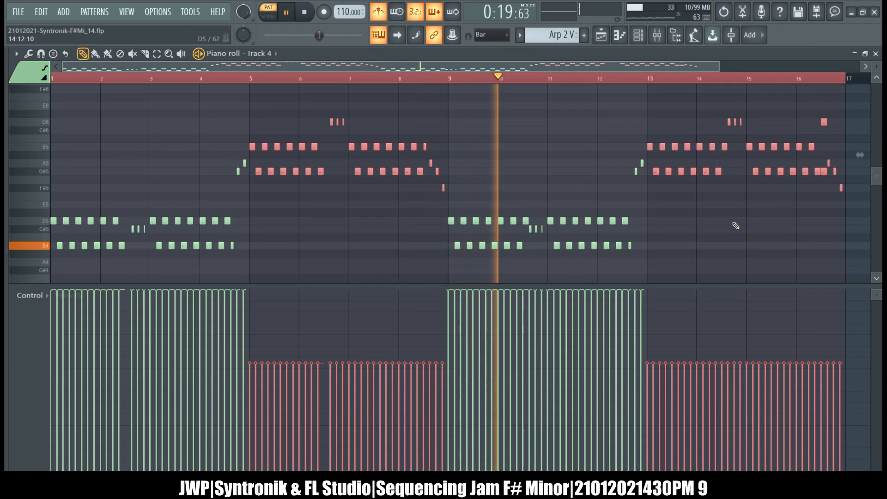
Invert the selection to the Arp 2 V notes in bars 1 to 4 and 9 to 12 and lower their velocities to about 90%.
key("shift+i")
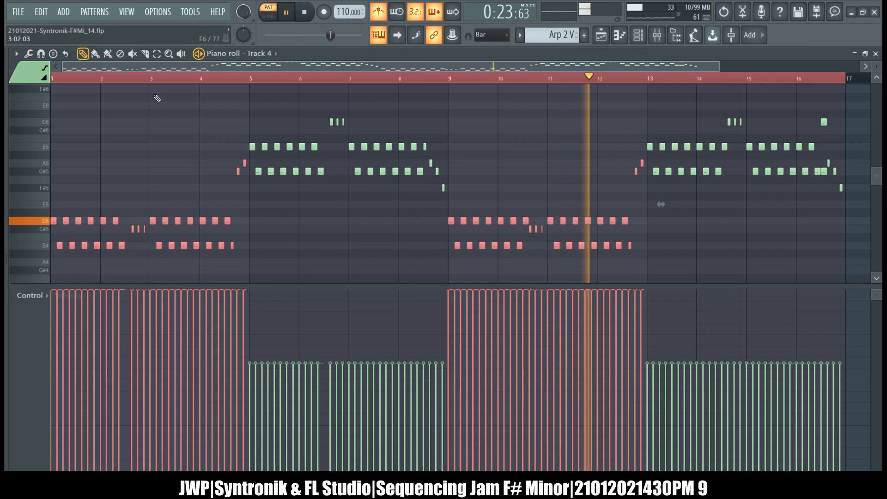
key("alt+x")
key("ctrl+z")
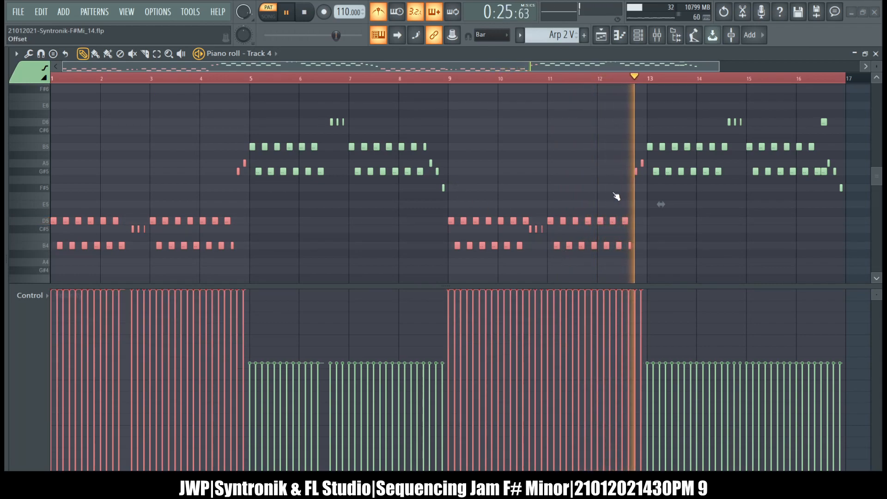
left_click_drag(443, 250, 443, 263)
left_click_drag(626, 194, 626, 193)
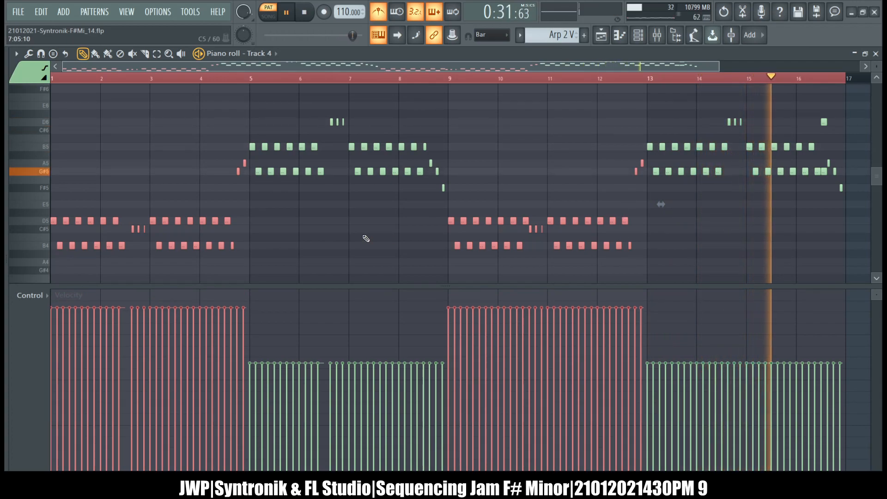
Raise the last two C#5 notes of bar 2 to about 97 and 100% velocity and lower the last two D6 notes of bar 6 to 55 and 50%.
scroll(203, 223, "up", 3, "ctrl")
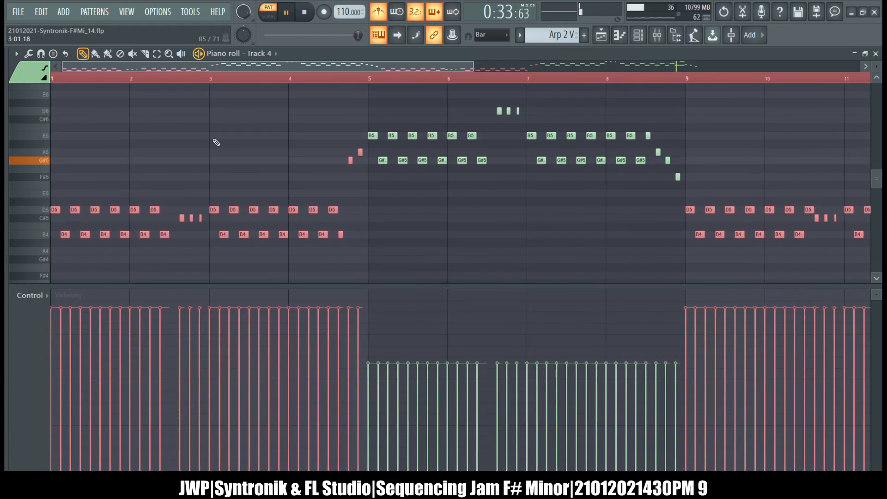
left_click(196, 277)
left_click(190, 300)
left_click(199, 290)
left_click(191, 296)
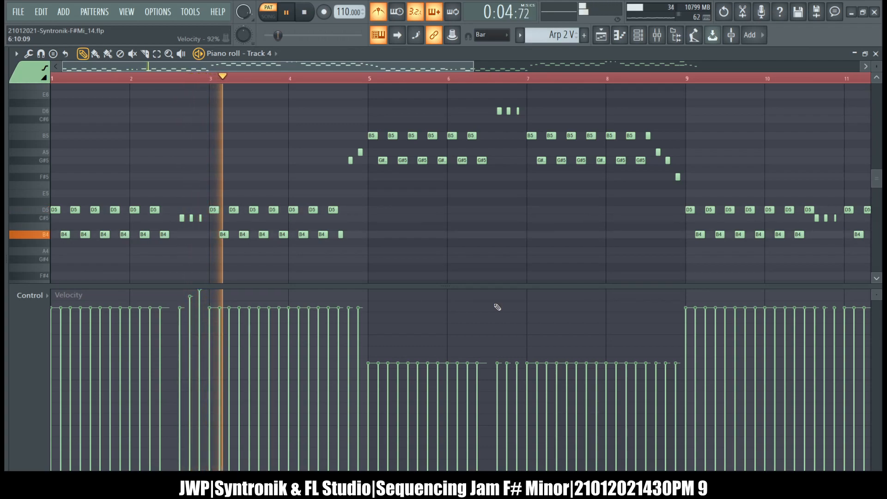
left_click(508, 371)
left_click(518, 382)
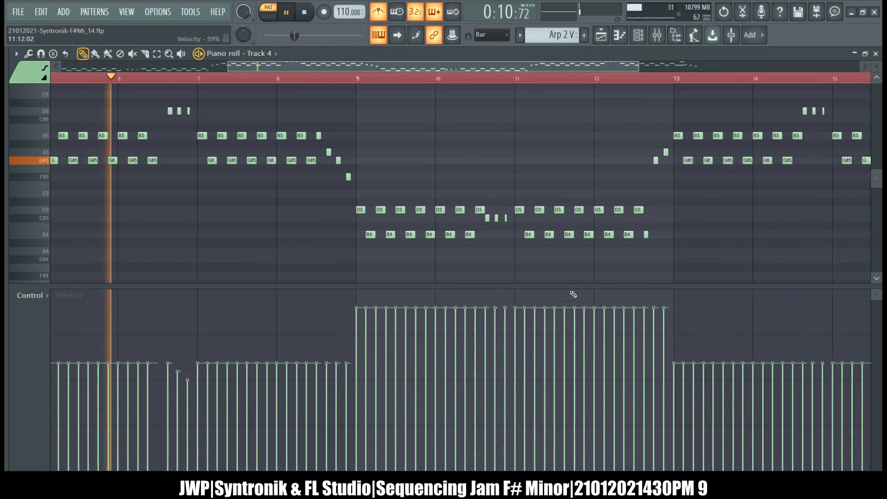
Raise the last two C#5 notes of bar 10 to about 95 and 100% velocity and lower bar 14's last two D6 notes to 55 and 50%.
left_click(495, 299)
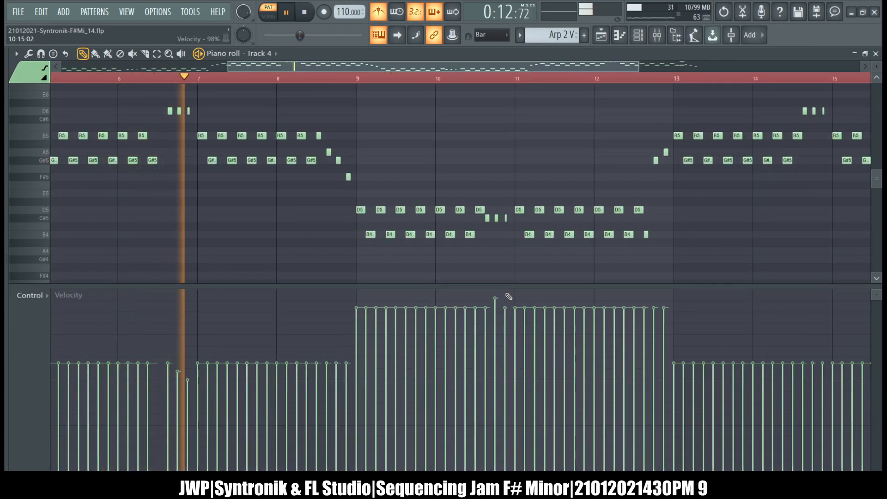
left_click(506, 291)
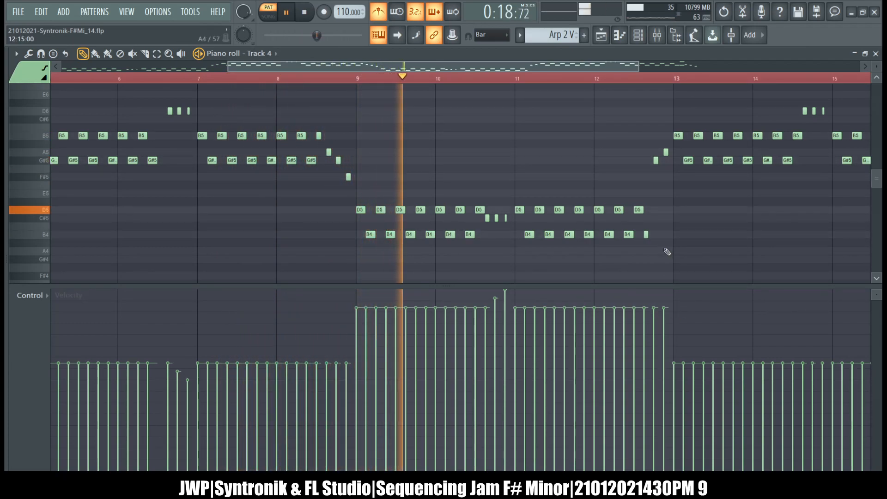
scroll(664, 250, "right", 4)
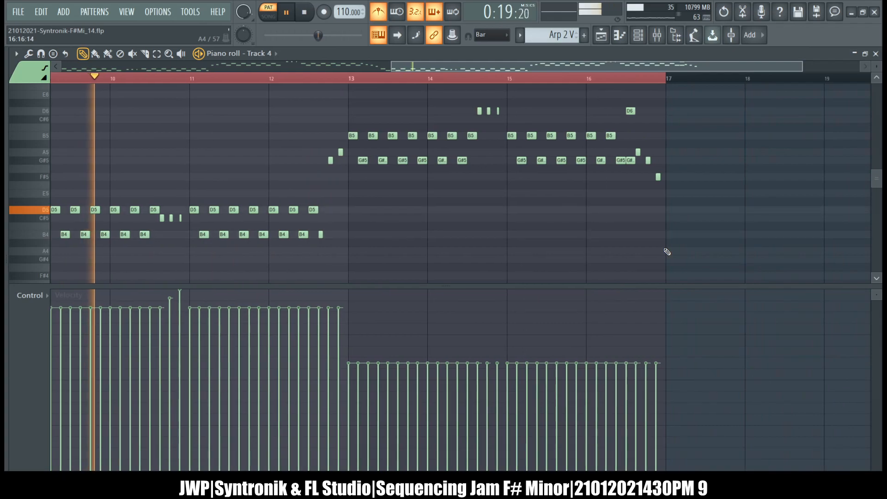
left_click(487, 374)
left_click(497, 380)
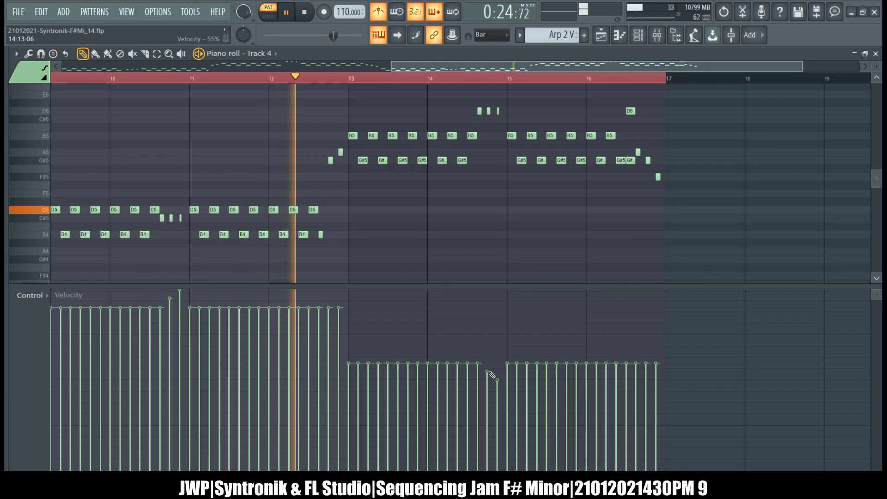
Ramp the last two notes of bar 4 down through about 82 and 71% velocity and those of bar 8 up through about 71 and 81%.
scroll(483, 163, "left", 8)
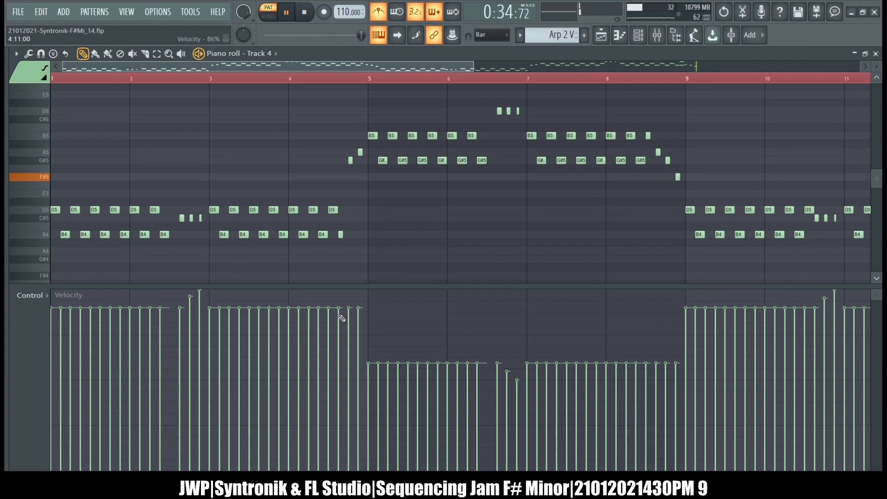
left_click_drag(349, 323, 359, 349)
left_click(676, 326)
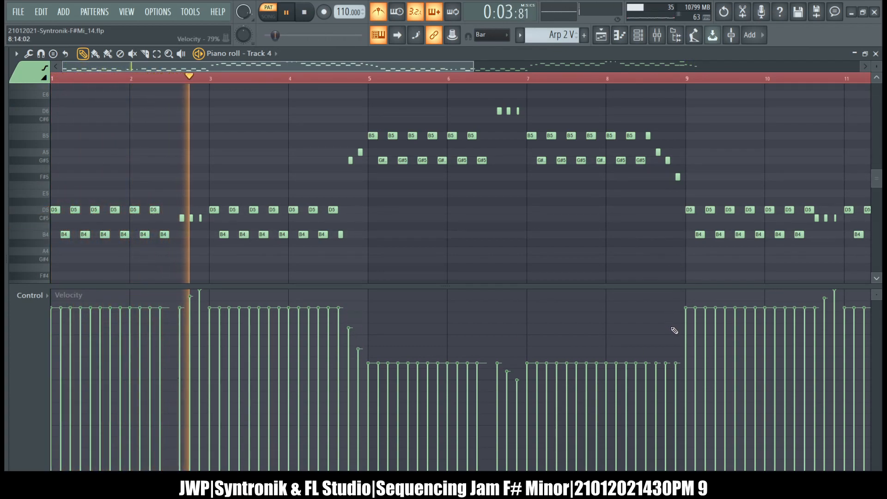
left_click(665, 343)
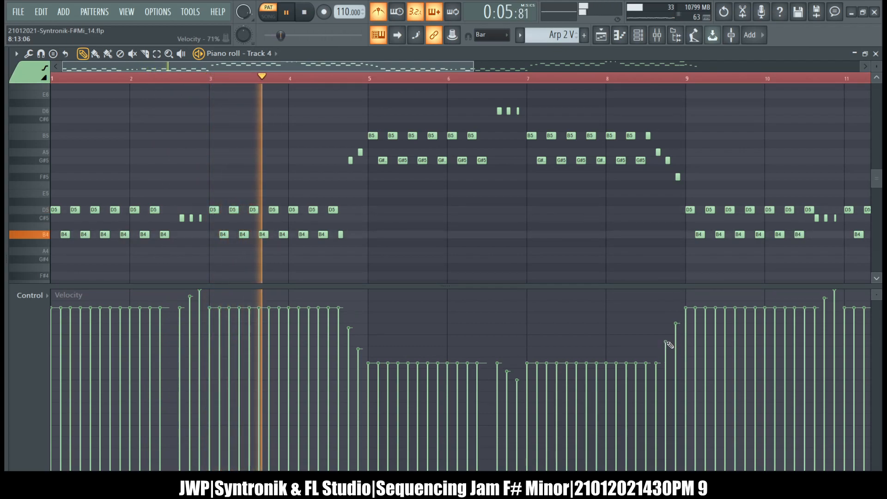
left_click(350, 321)
left_click(359, 342)
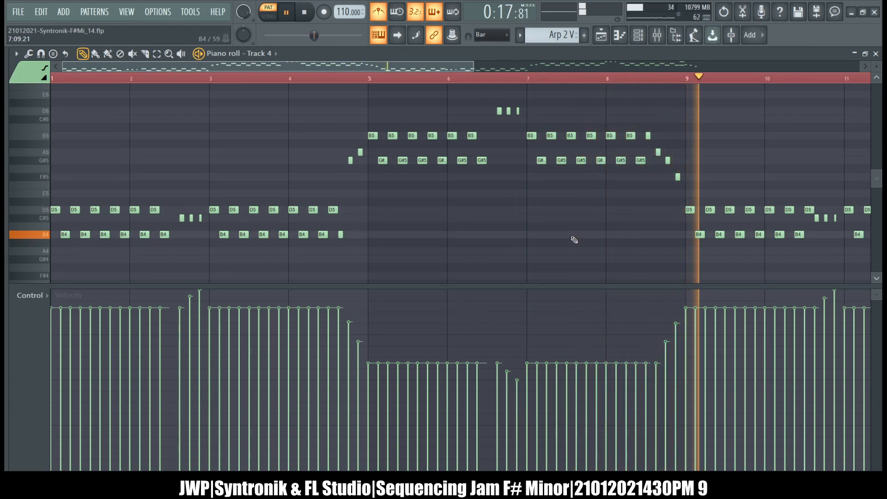
Ramp the last two notes of bar 12 down through about 81 and 68% velocity and ramp the final notes of bar 16 upwards.
scroll(572, 238, "right", 3)
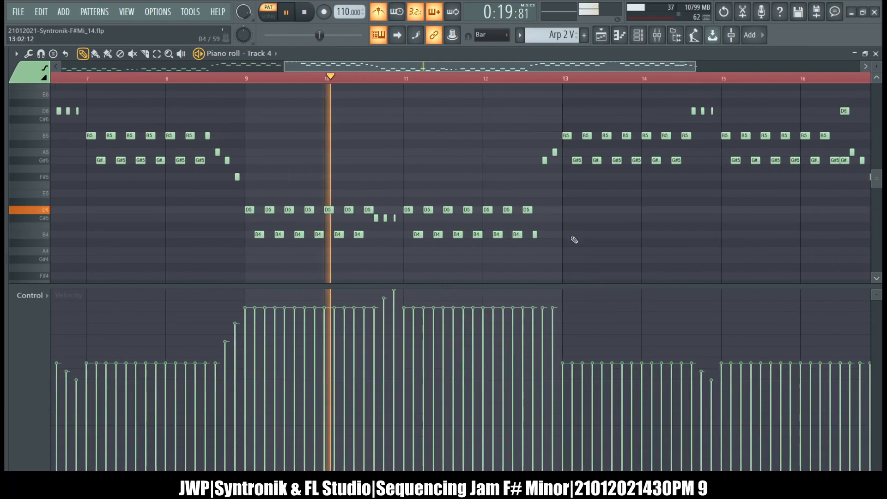
left_click(544, 326)
left_click(549, 348)
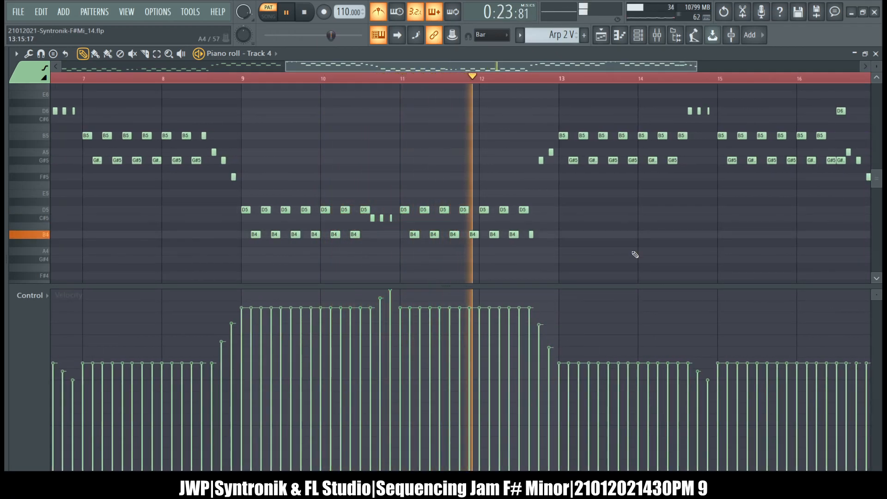
scroll(633, 253, "right", 5)
scroll(633, 253, "left", 3)
left_click_drag(584, 351, 597, 319)
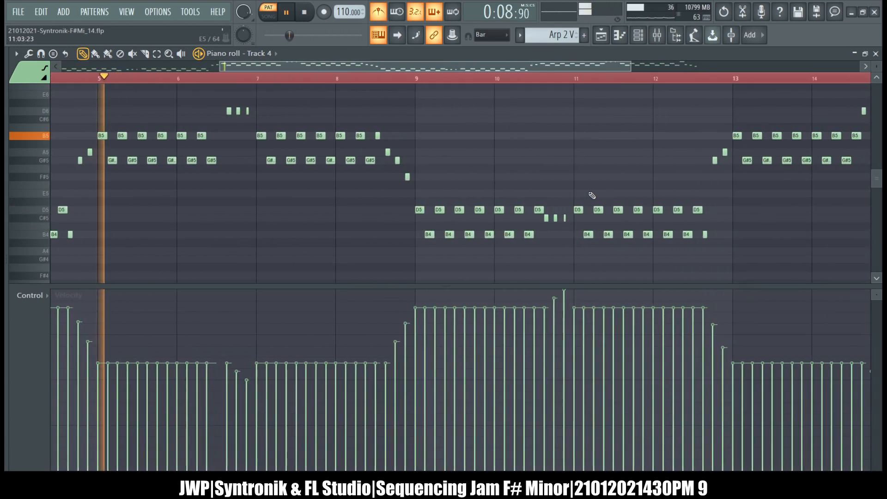
Close the Arp 2 V notes and the channel rack and open the Track 5 notes of the Lead V pattern.
left_click(875, 55)
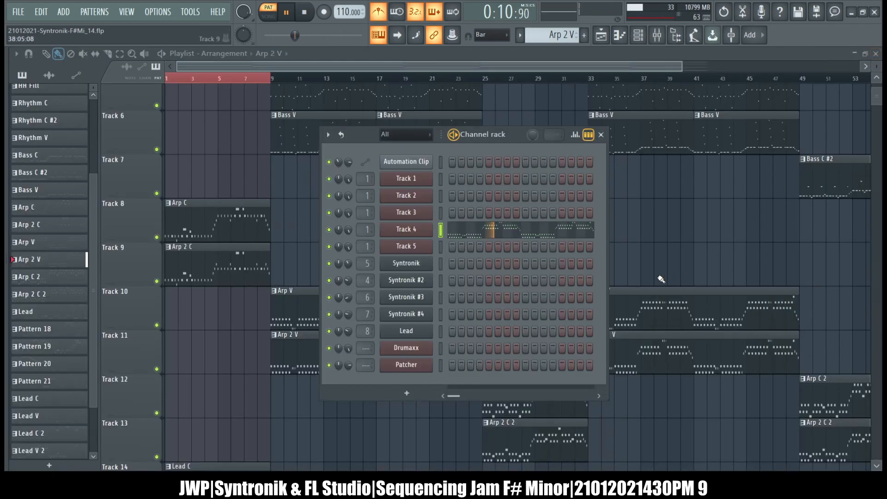
key("F6")
scroll(347, 148, "down", 5)
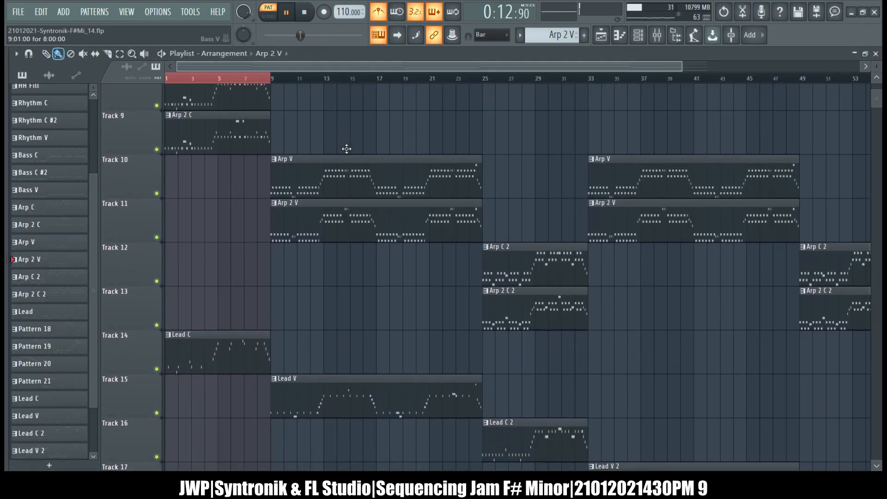
double_click(359, 310)
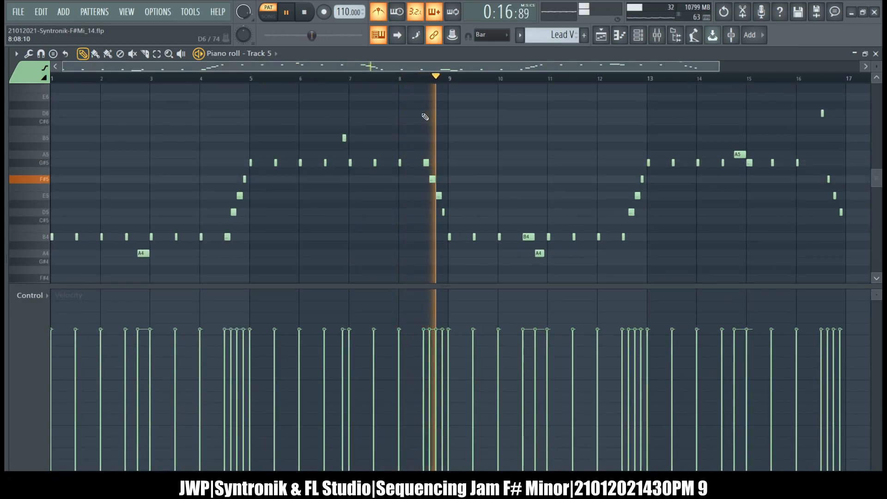
Select the Lead V notes in bars 5 to 8 and 13 to 16 and lower their velocities to about 60%.
left_click_drag(461, 215, 251, 94)
left_click_drag(848, 239, 651, 113)
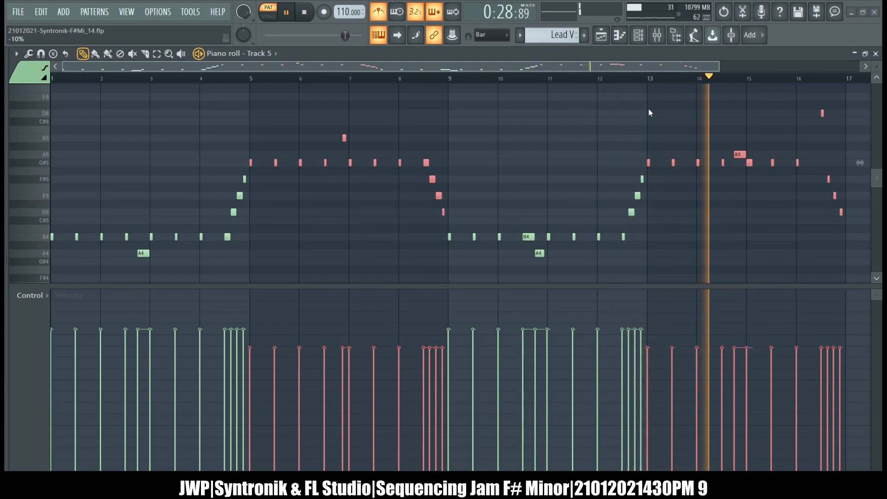
scroll(619, 323, "up", 5)
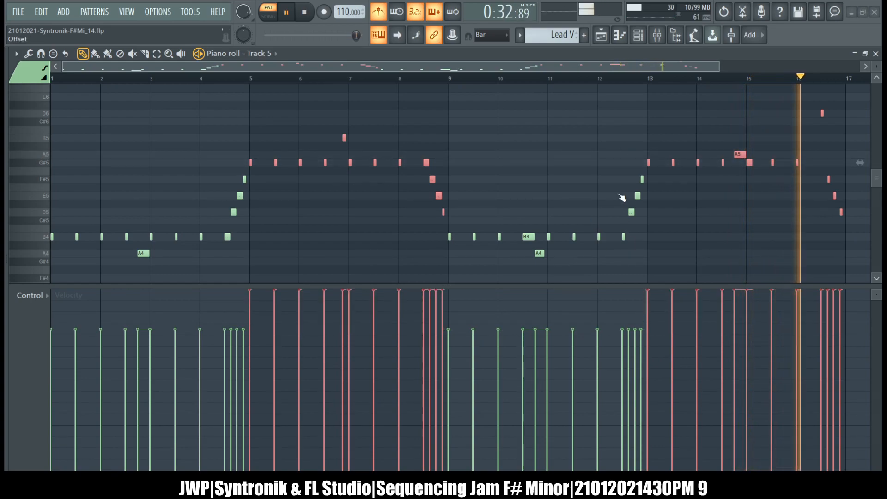
left_click_drag(621, 200, 621, 227)
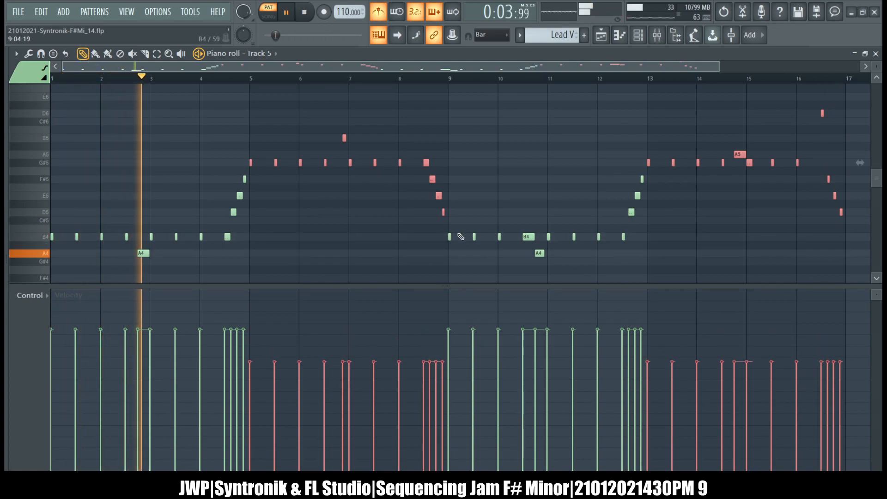
Invert the selection to the Lead V notes in bars 1 to 4 and 9 to 12 and raise their velocities to about 90%.
key("shift+i")
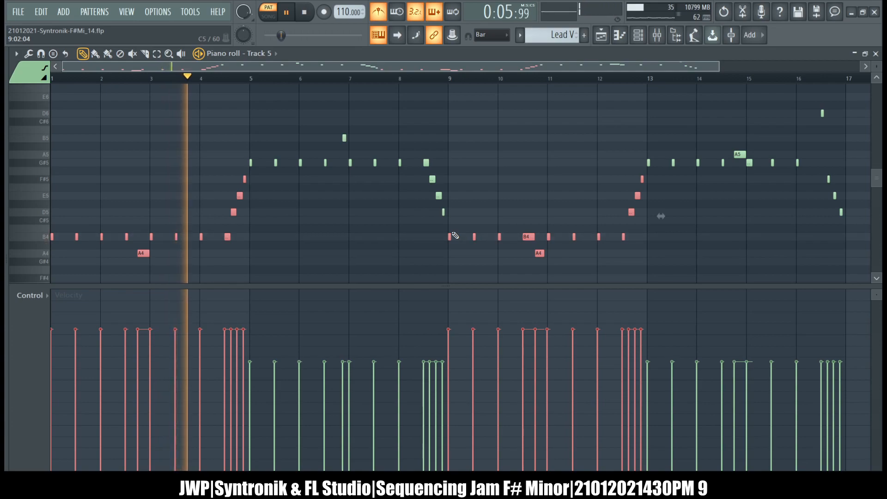
scroll(624, 203, "up", 5)
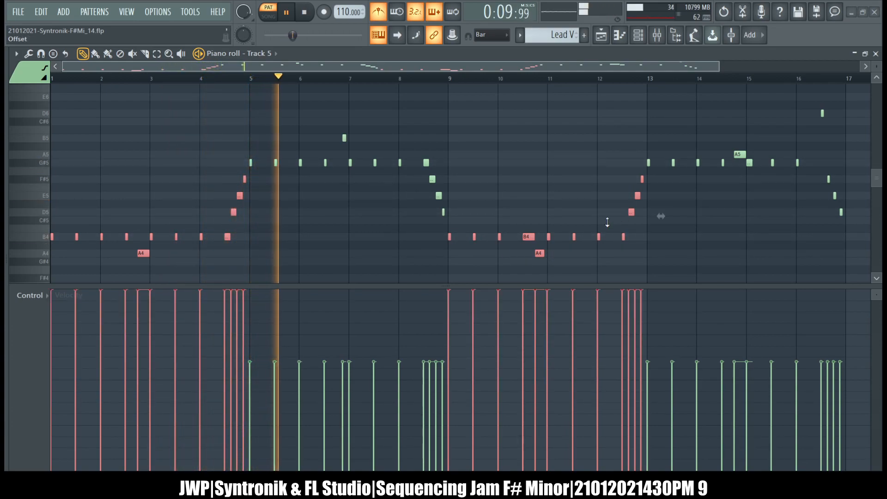
scroll(630, 199, "down", 3)
scroll(660, 216, "up", 1)
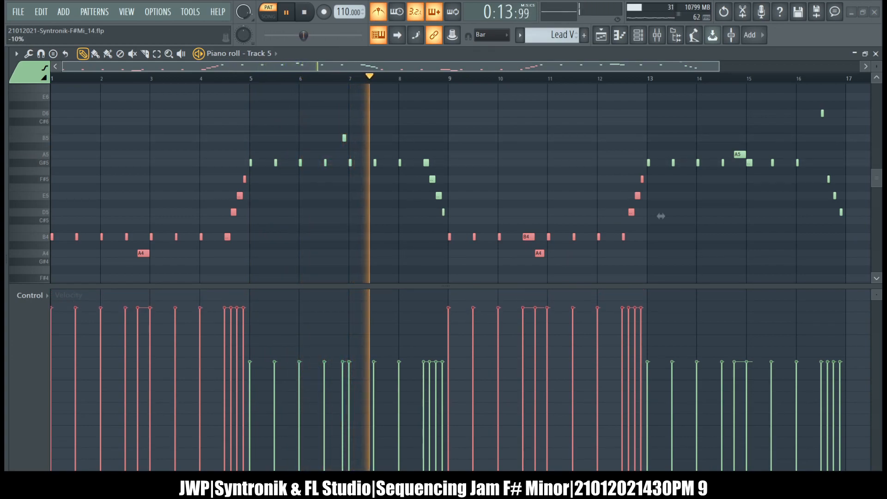
left_click(636, 121)
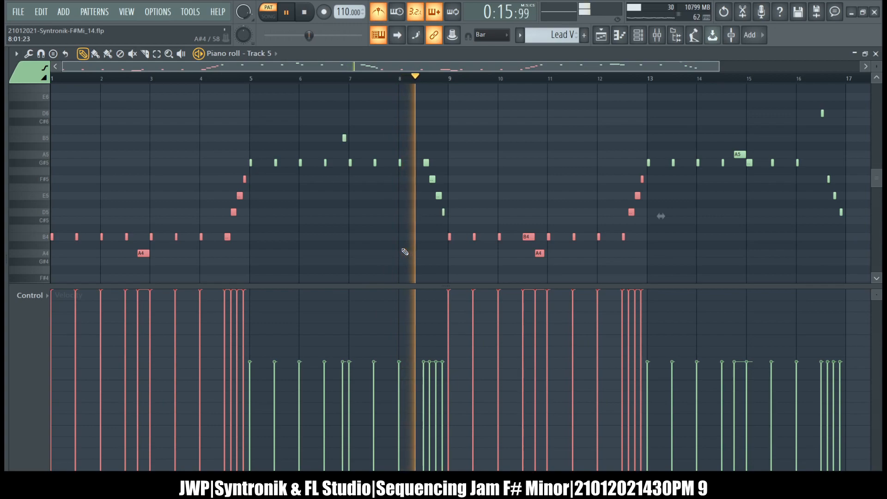
left_click_drag(623, 191, 624, 193)
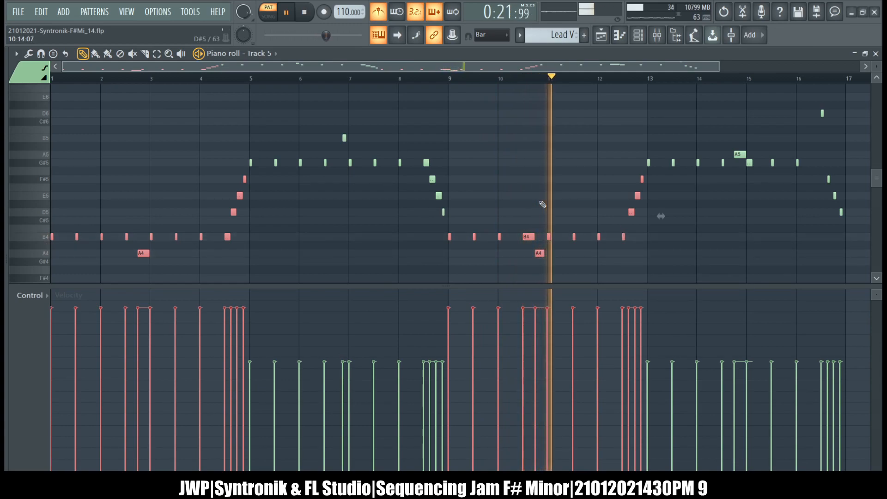
Clear the note selection and raise the A4 note at the end of bar 2 to 100% velocity.
scroll(542, 204, "down", 1)
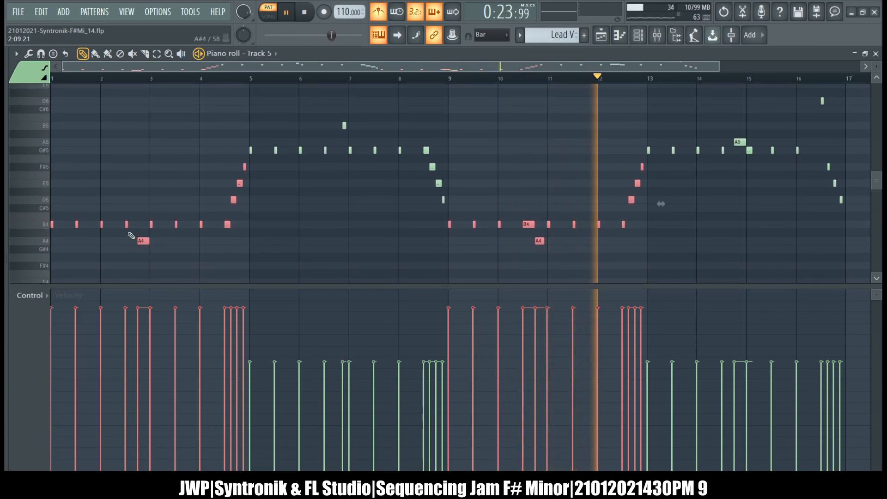
left_click(148, 278, "ctrl")
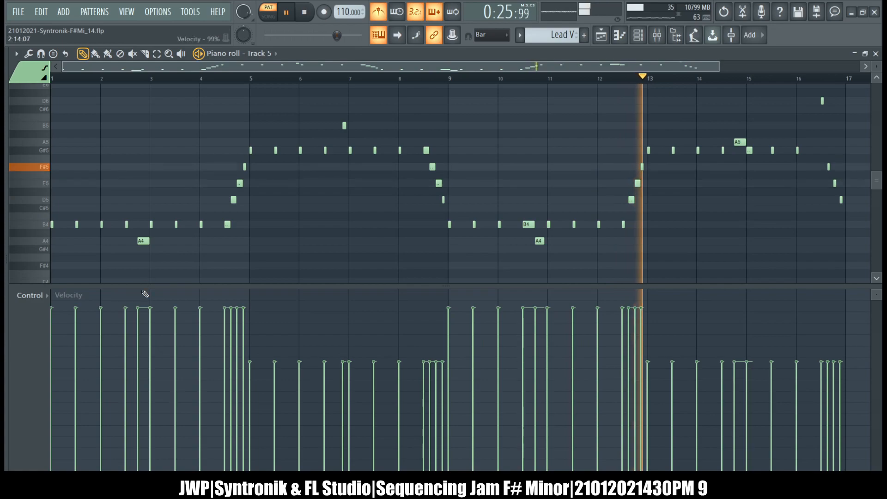
left_click_drag(140, 300, 140, 282)
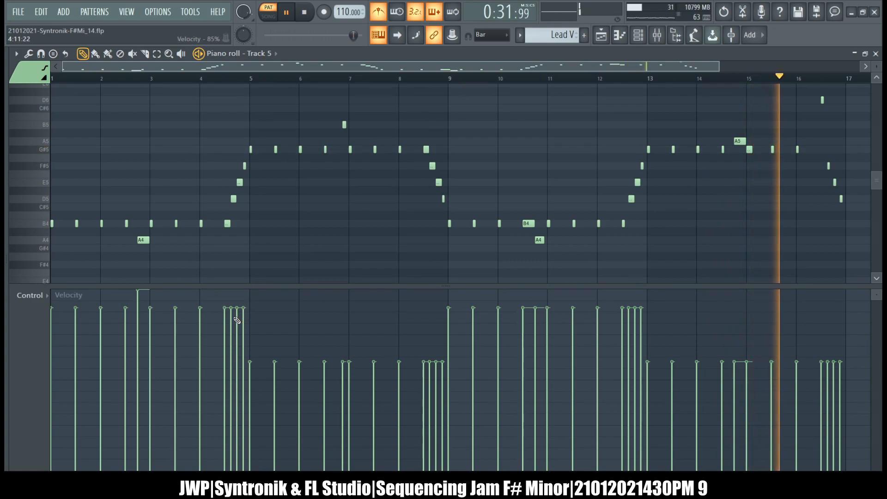
Ramp the last three notes of bar 4 down through about 86, 76 and 68% velocity and lower the B5 note in bar 6 to 50%.
left_click_drag(232, 319, 250, 360)
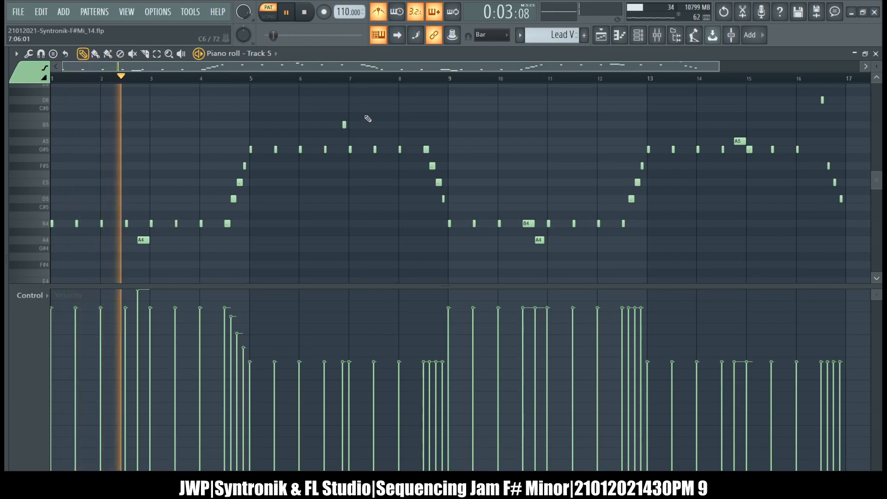
left_click_drag(341, 351, 343, 378)
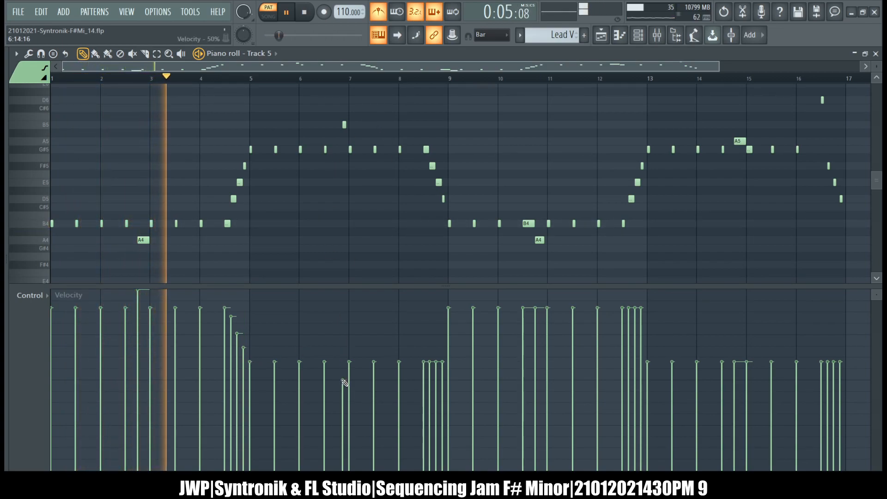
Ramp the velocities of the last three notes of bar 8 upward toward the level of bar 9.
left_click_drag(436, 356, 436, 352)
left_click(439, 334)
left_click(444, 320)
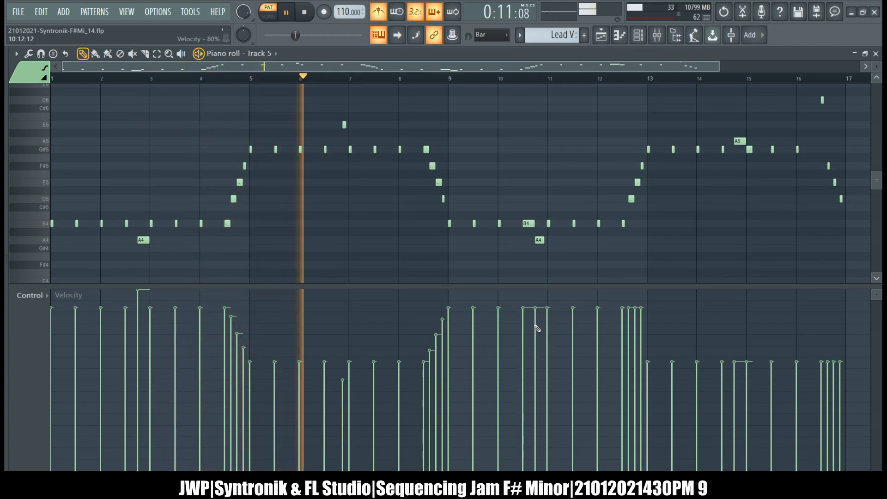
Set the bar 10 A4 note's velocity to 100% and ramp the last three notes of bar 12 down toward bar 13's level.
left_click(536, 290)
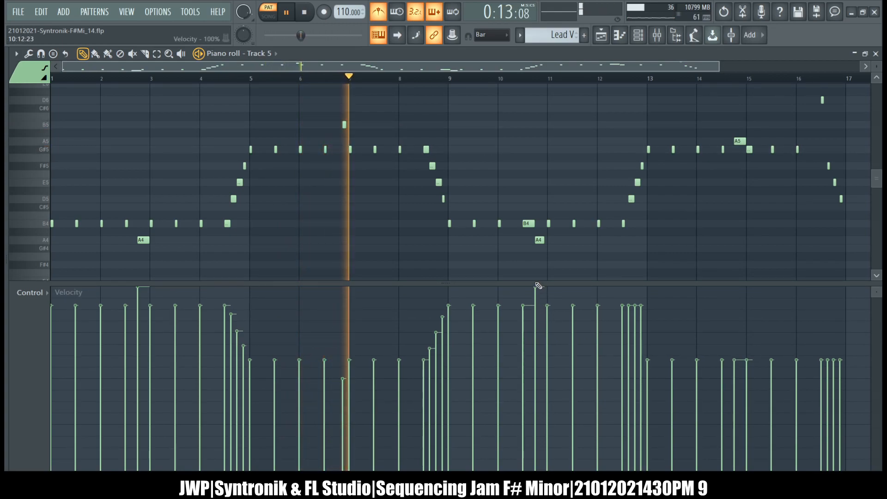
left_click(629, 318)
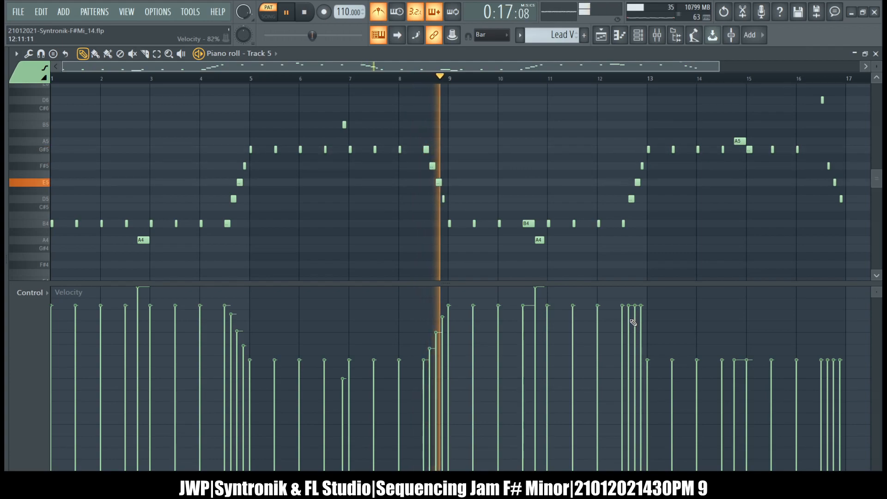
left_click(636, 331)
left_click(641, 346)
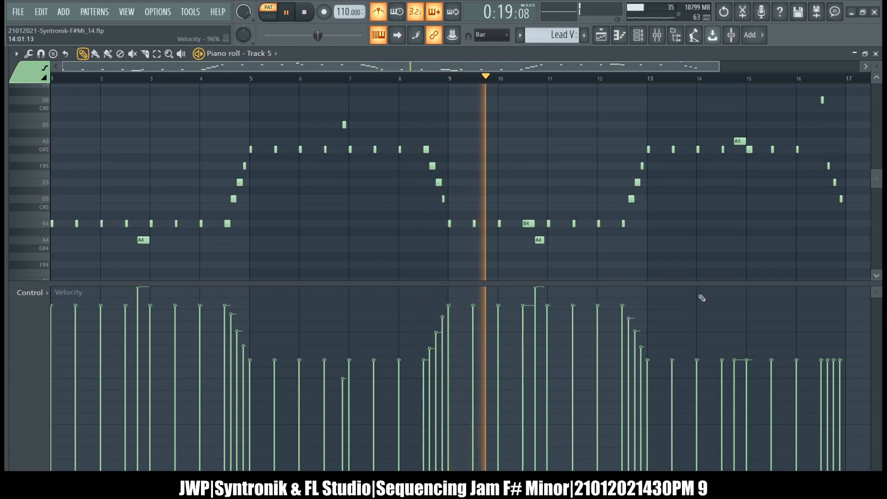
Lower the velocity of the A5 note in bar 14 to about 50%.
scroll(674, 241, "right", 3)
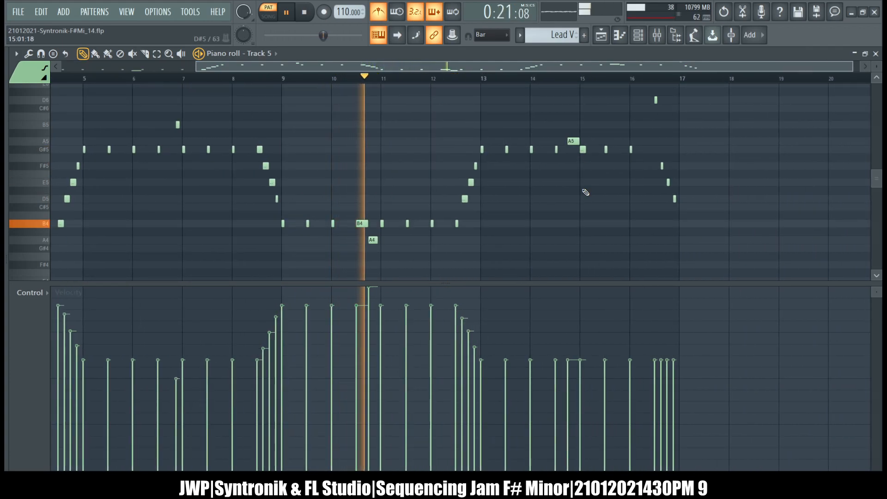
scroll(584, 192, "up", 2)
left_click(569, 356)
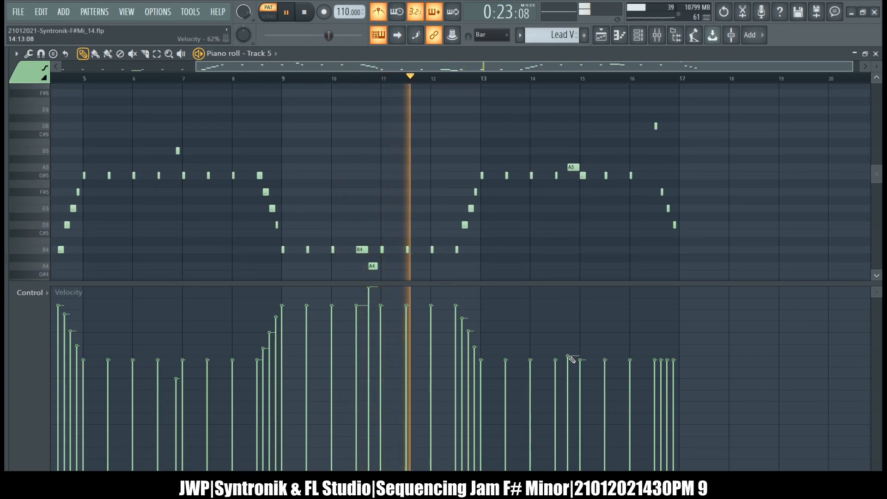
left_click(569, 379)
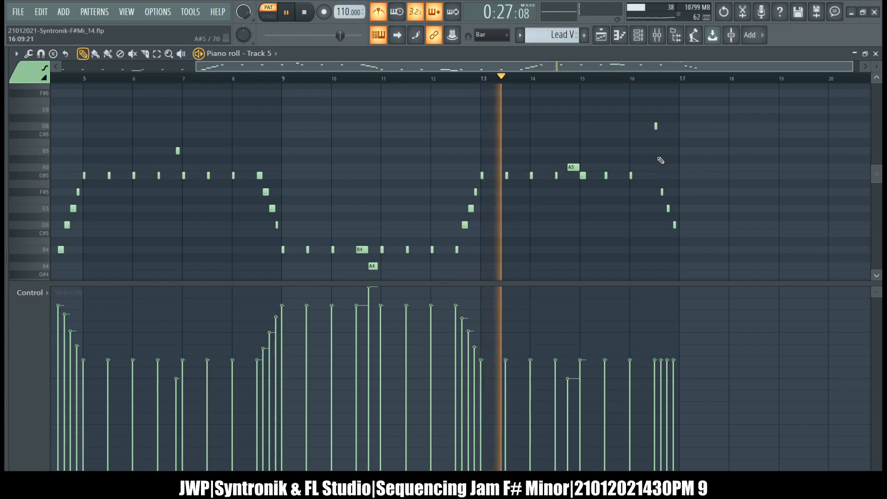
Lower the D6 note in bar 16 to about 49% velocity and ramp the closing notes E5 and D5 upward.
left_click(655, 380)
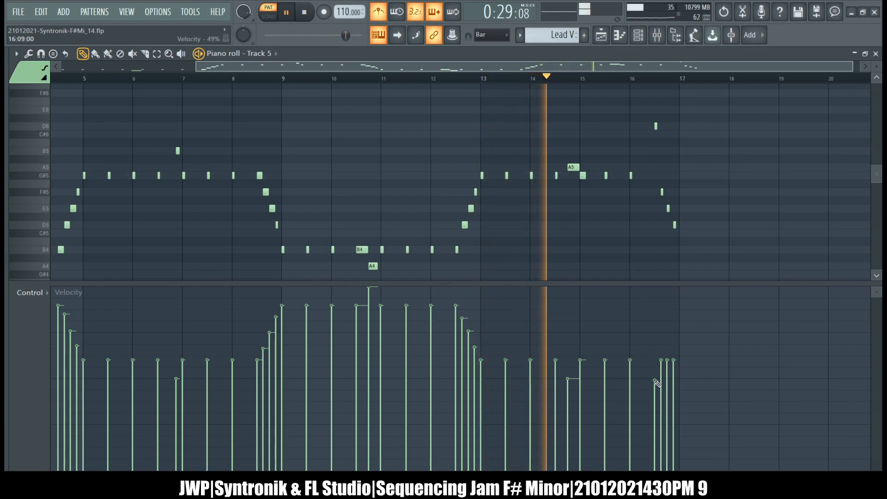
left_click(668, 343)
left_click_drag(674, 331, 675, 319)
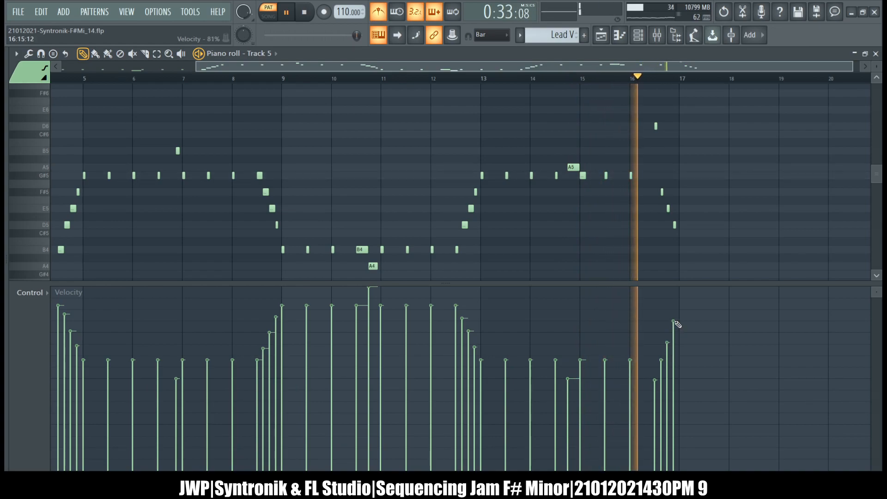
left_click(668, 350)
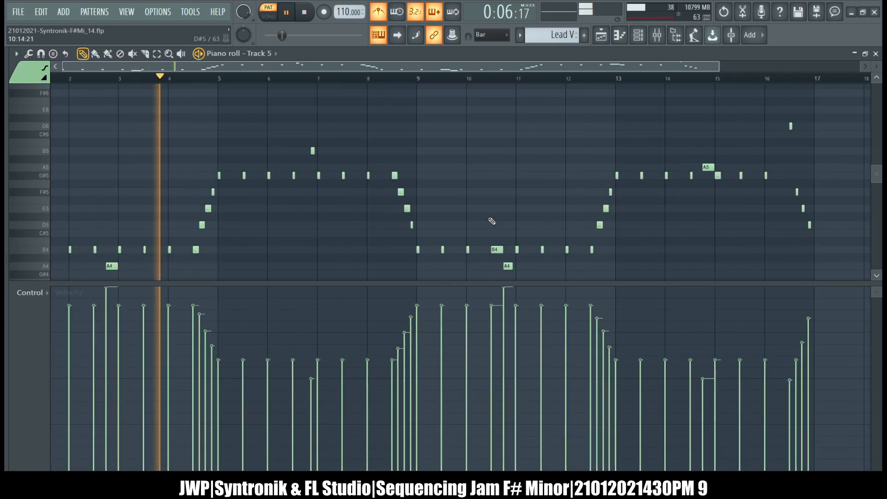
Return to the full playlist arrangement and loop song playback over bars 9 through 24, leaving no clips selected.
left_click(876, 54)
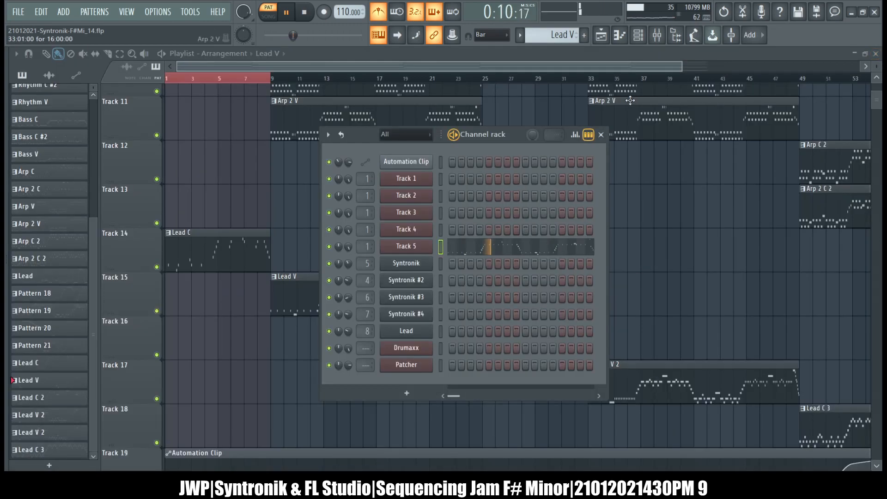
left_click(536, 57)
right_click(518, 109, "ctrl")
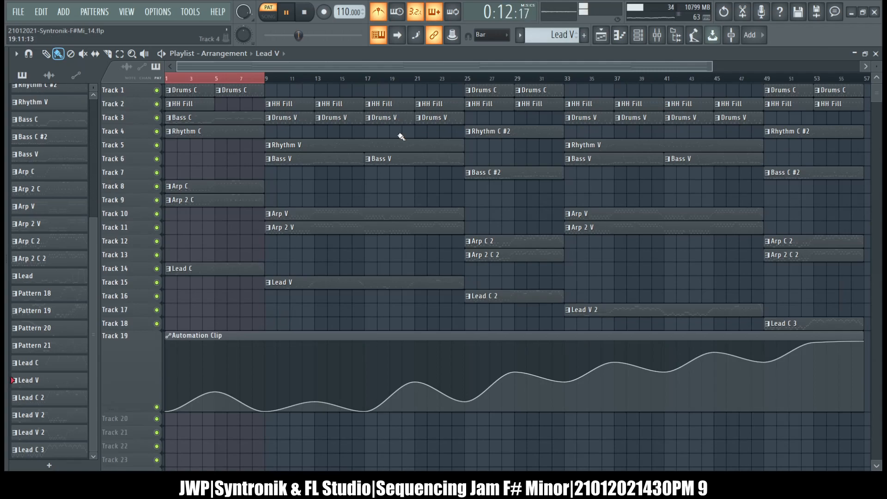
left_click_drag(267, 79, 389, 90)
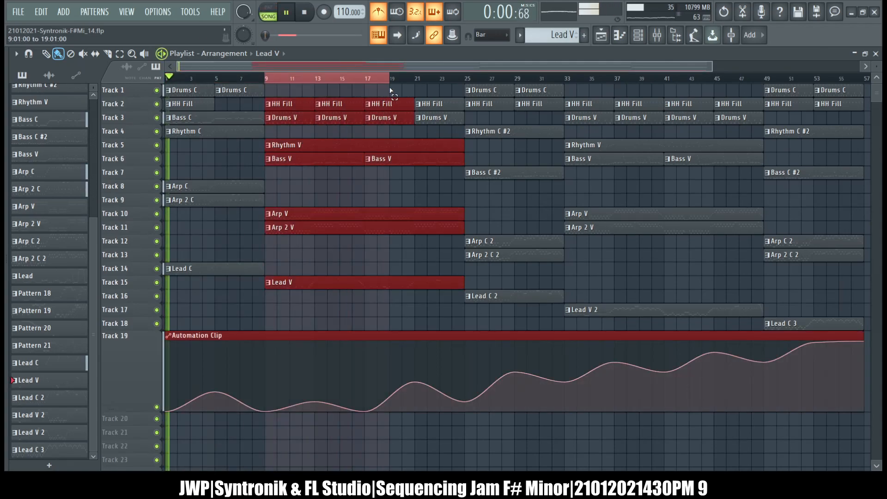
left_click_drag(453, 94, 465, 93)
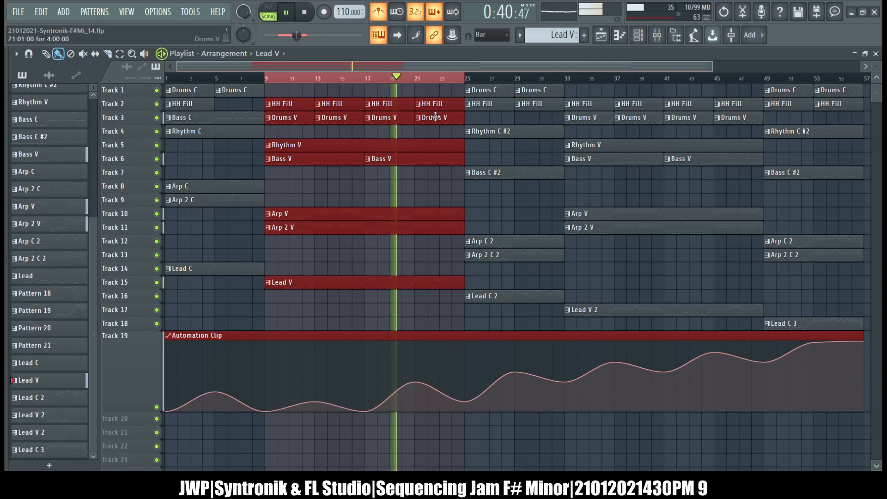
left_click(439, 95, "ctrl")
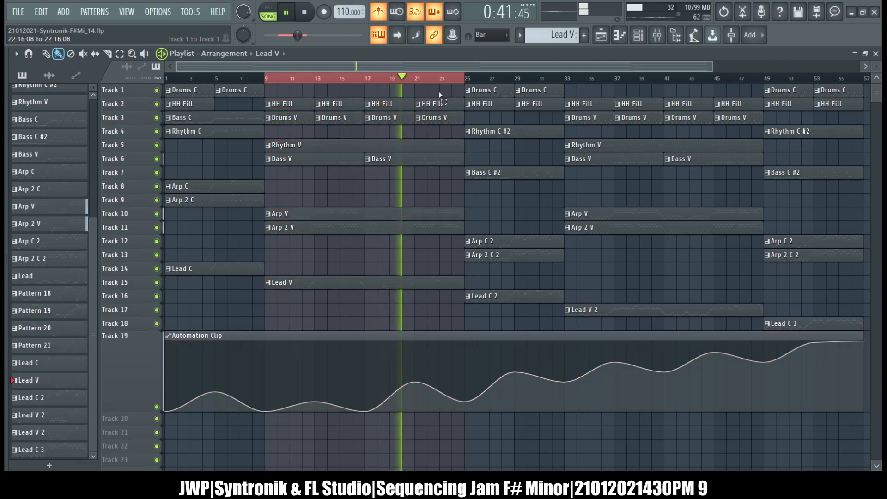
Select all C3 notes in the Drums V pattern and scale up their velocities.
double_click(282, 119)
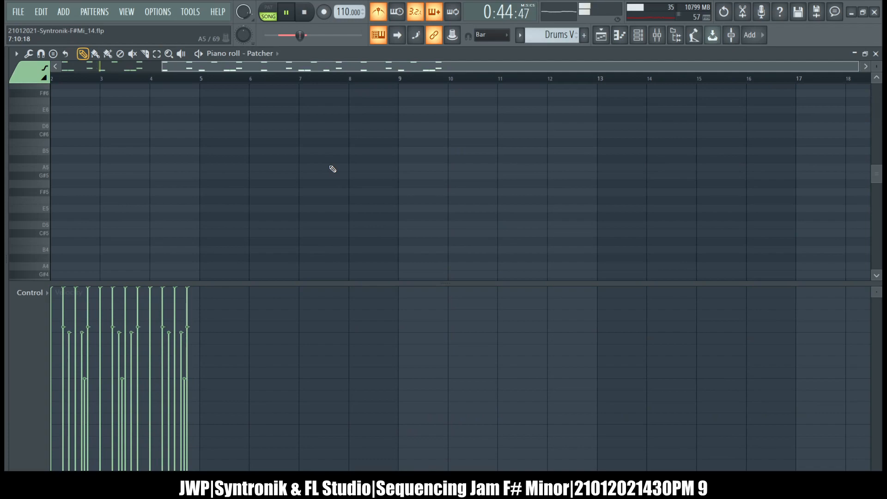
scroll(333, 169, "down", 10)
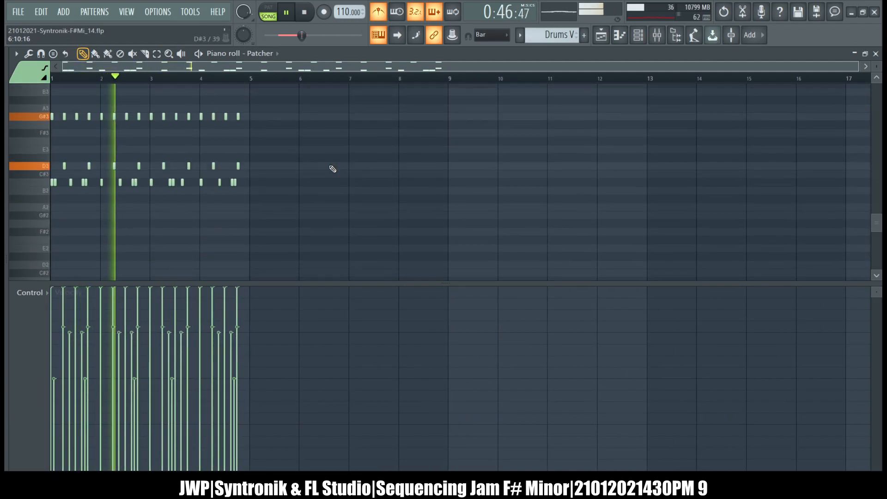
mouse_move(6, 196)
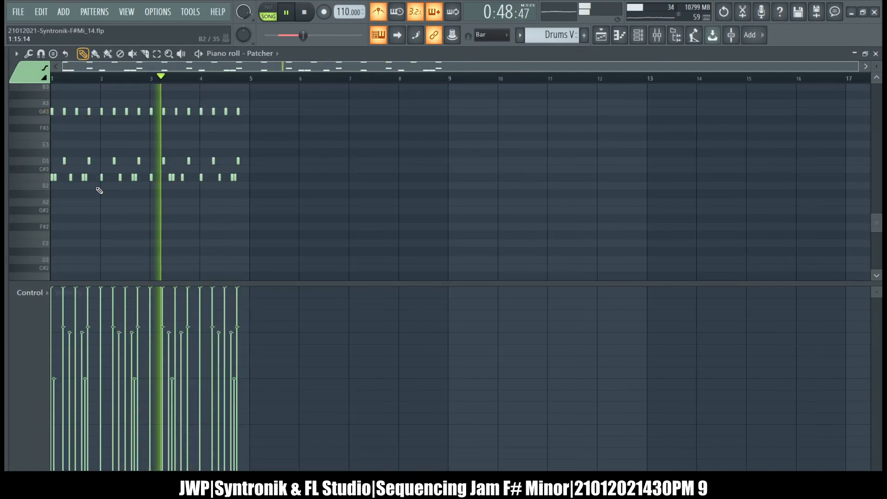
left_click(36, 181)
left_click(29, 54)
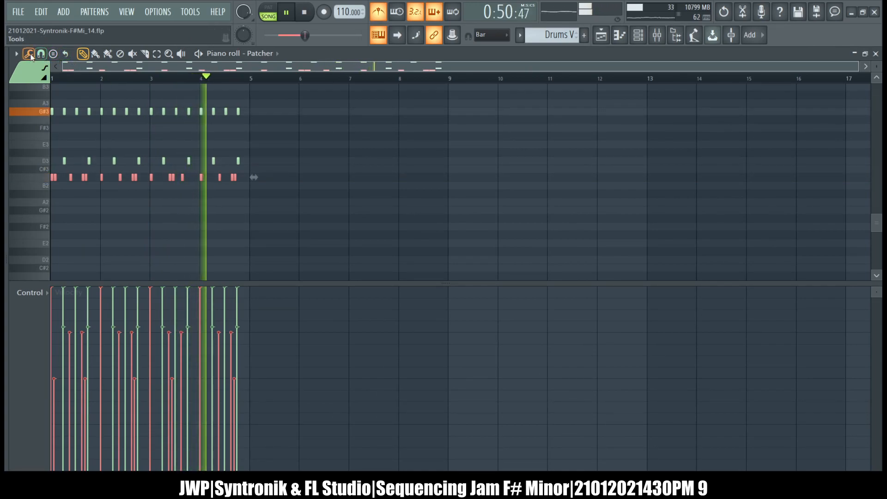
left_click(56, 254)
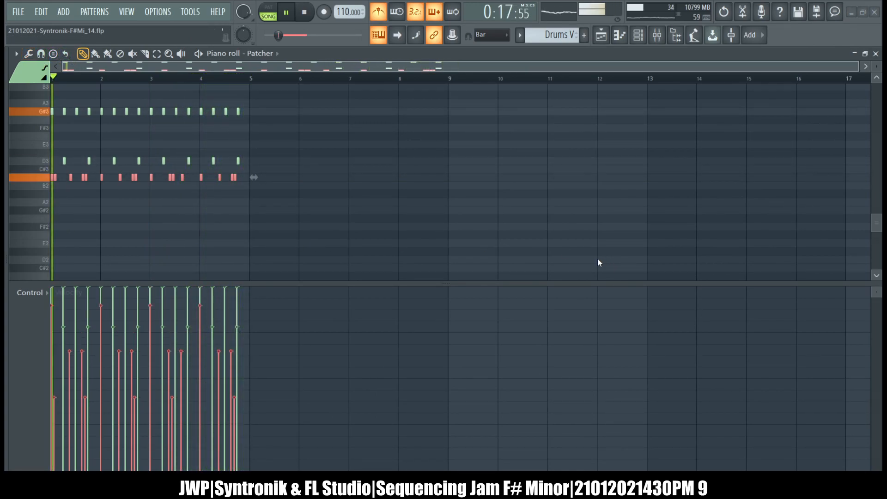
left_click_drag(444, 250, 443, 236)
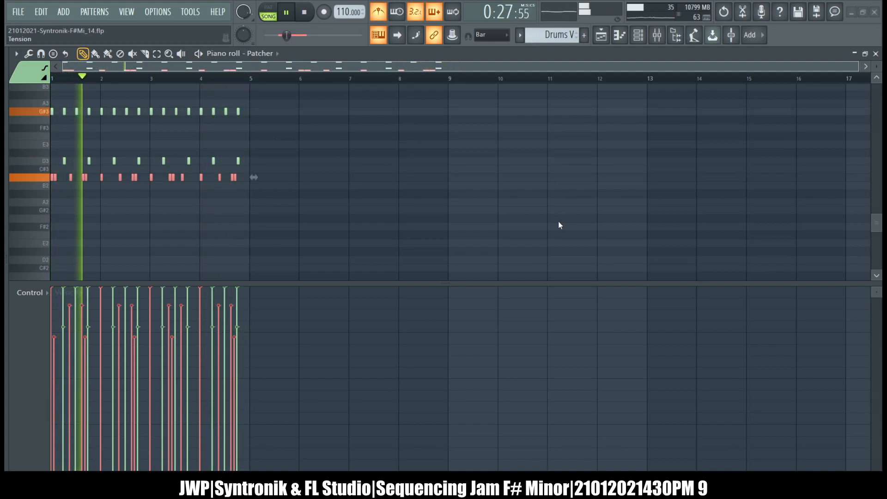
left_click_drag(558, 222, 558, 217)
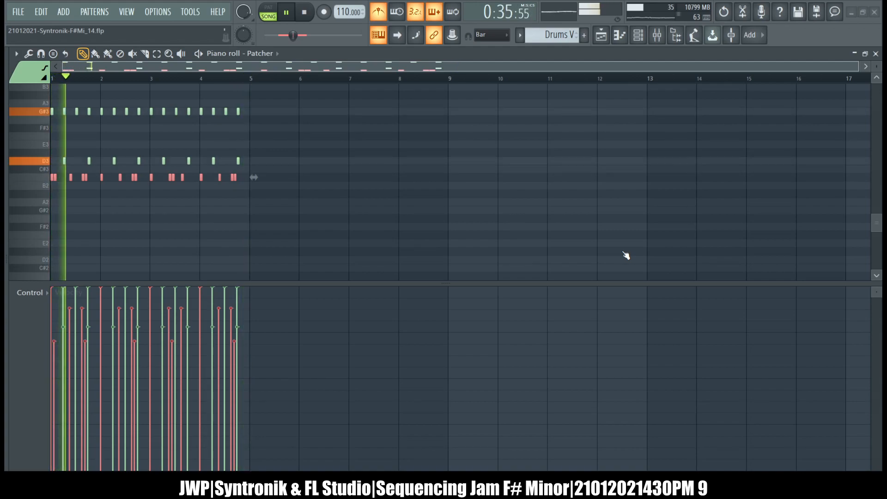
Scale up the velocities of all C3 notes in the Drums C pattern by 25%, and return to the playlist.
left_click(603, 35)
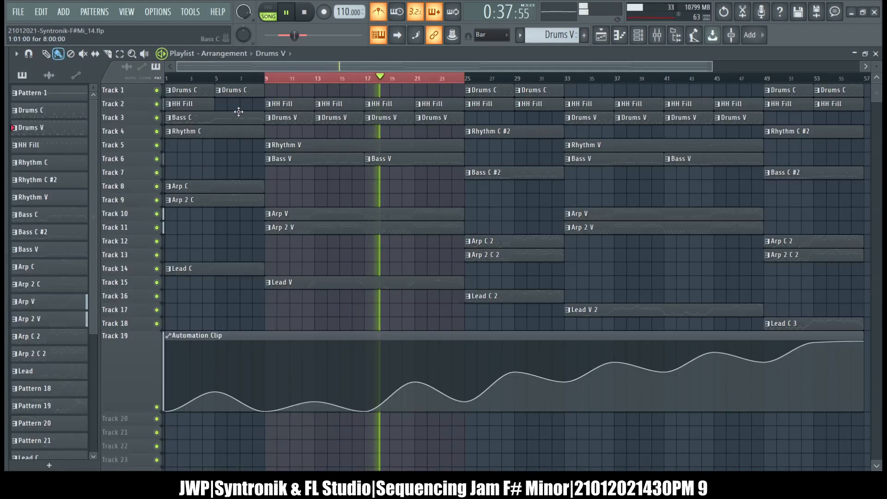
double_click(191, 90)
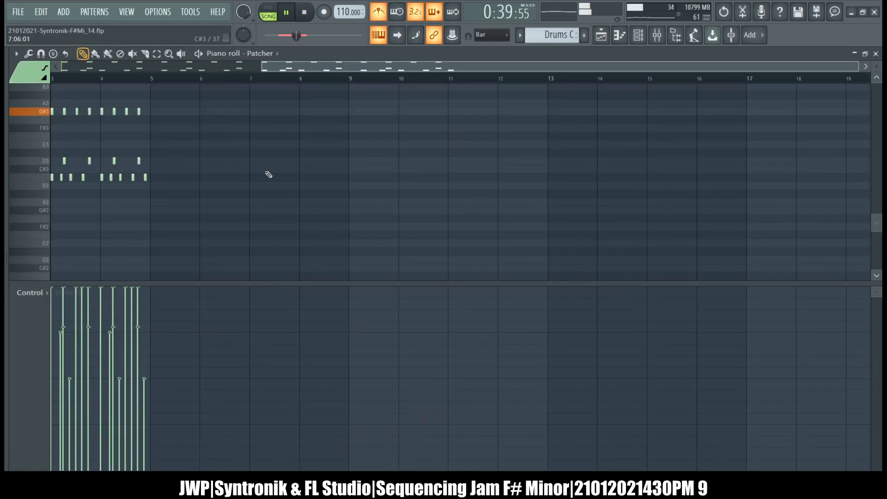
left_click(44, 181)
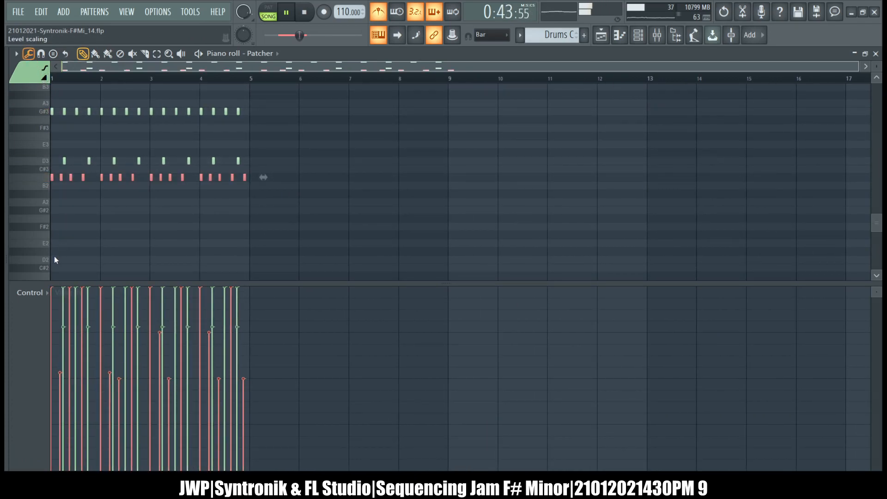
left_click_drag(51, 257, 52, 254)
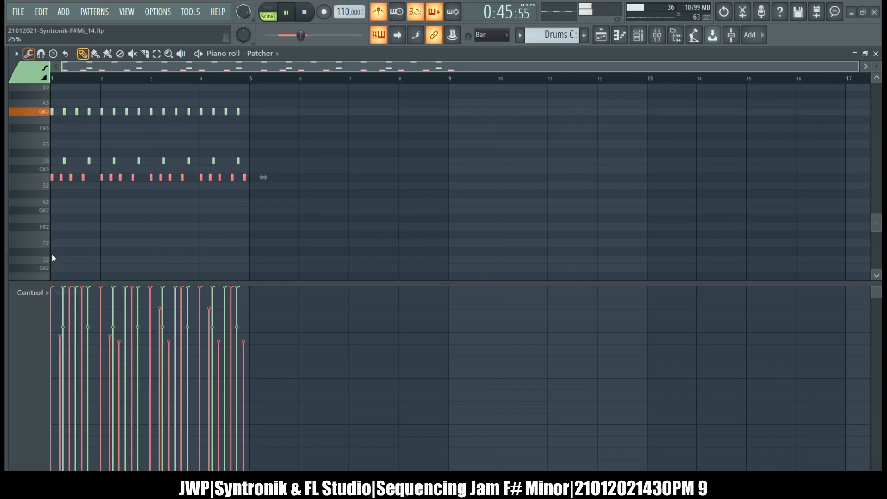
left_click(875, 54)
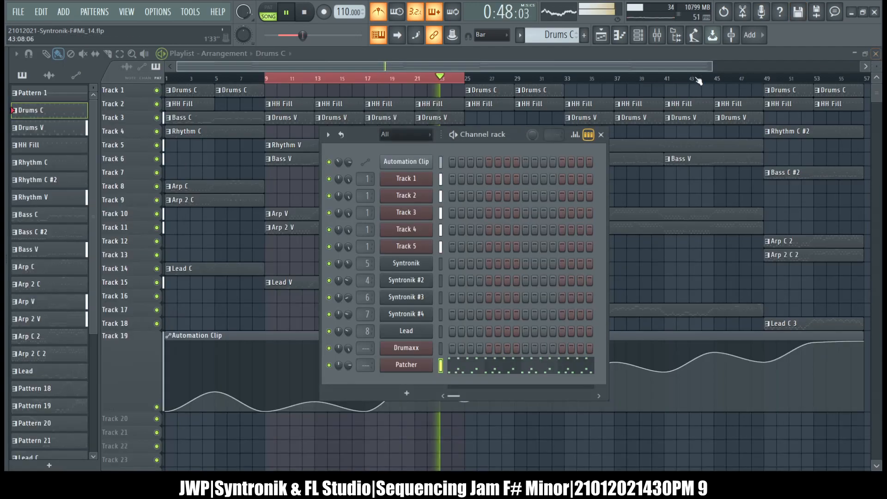
Replace the playlist loop with one covering bars 1 through 24, listen to it and stop playback.
left_click(424, 85)
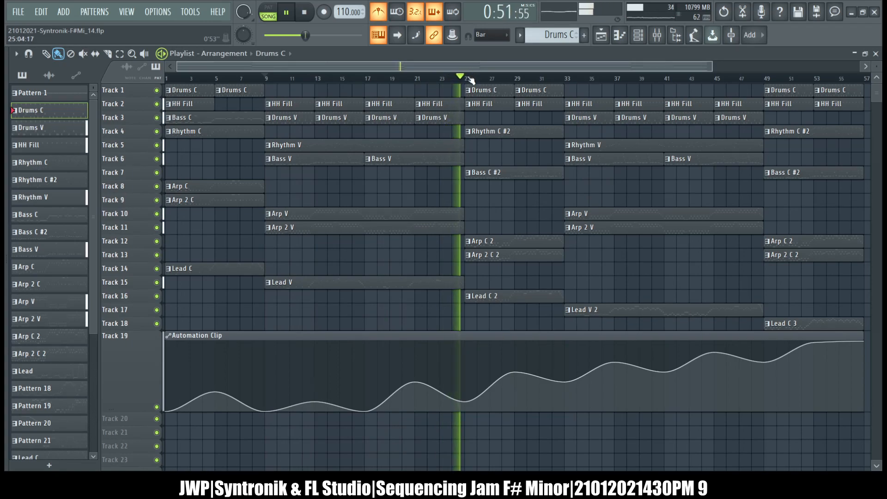
left_click_drag(465, 80, 165, 80)
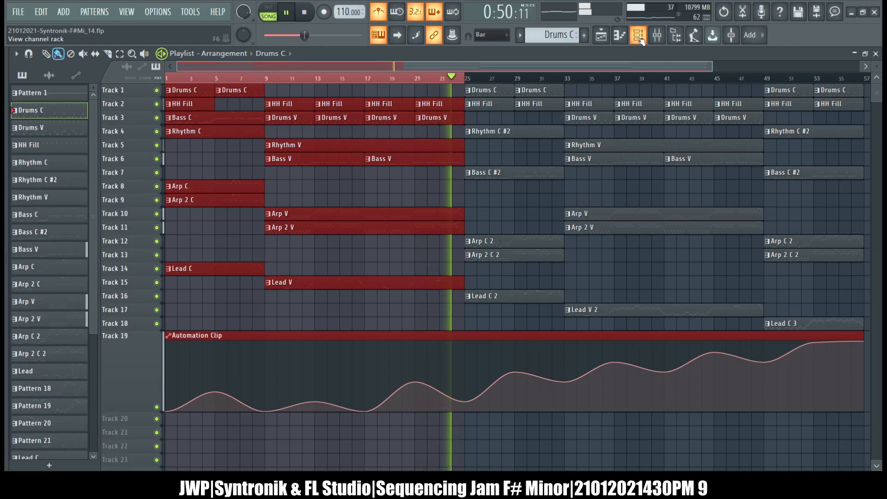
key("space")
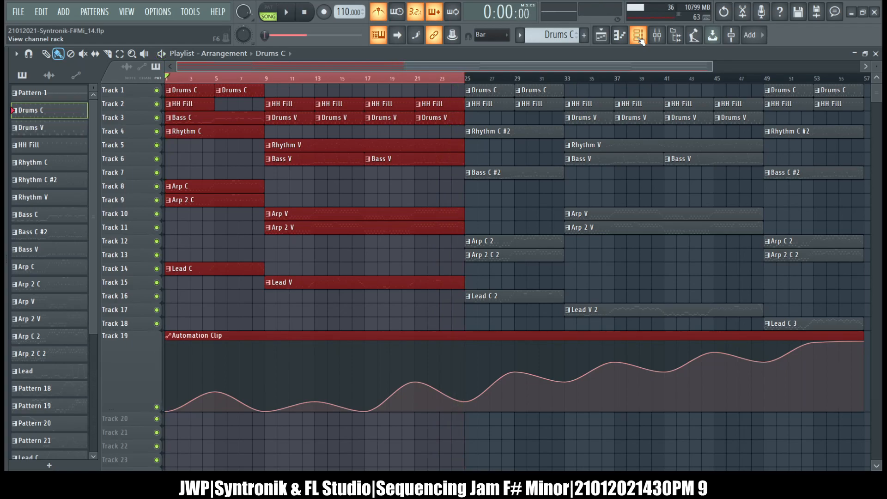
Examine the Syntronik #2 synth's amplitude envelope settings and play the looped section of the arrangement.
left_click(639, 38)
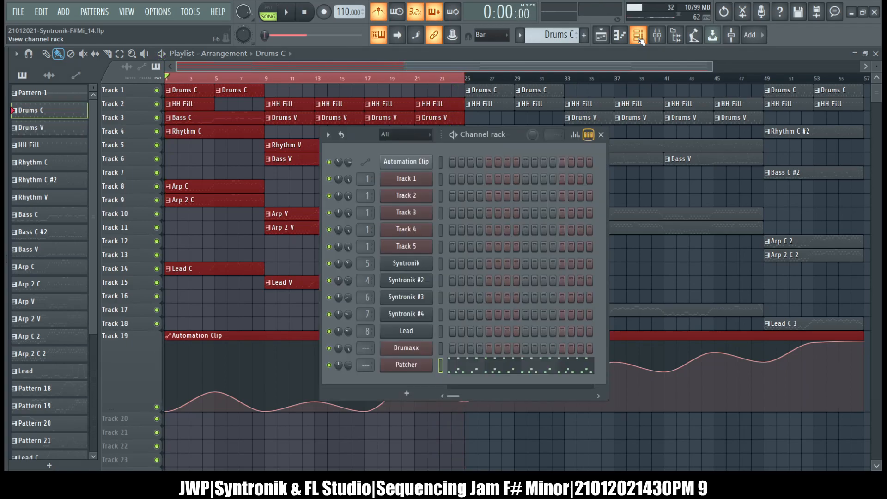
left_click(406, 280)
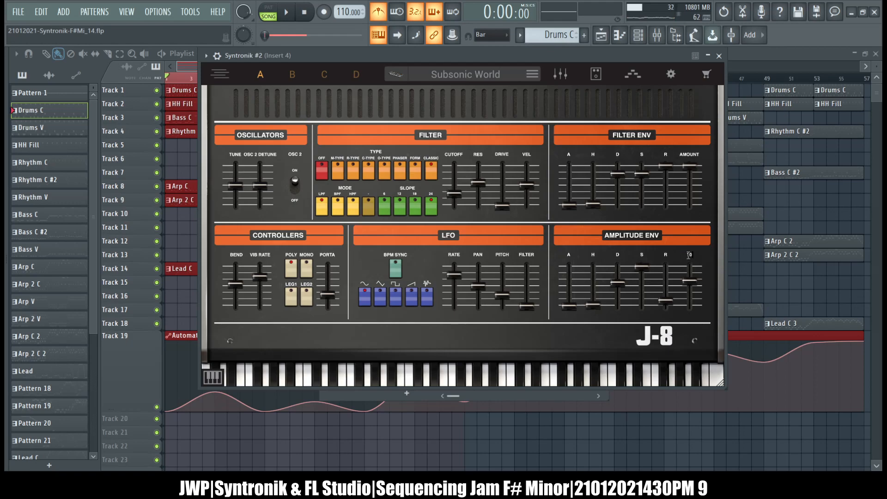
key("space")
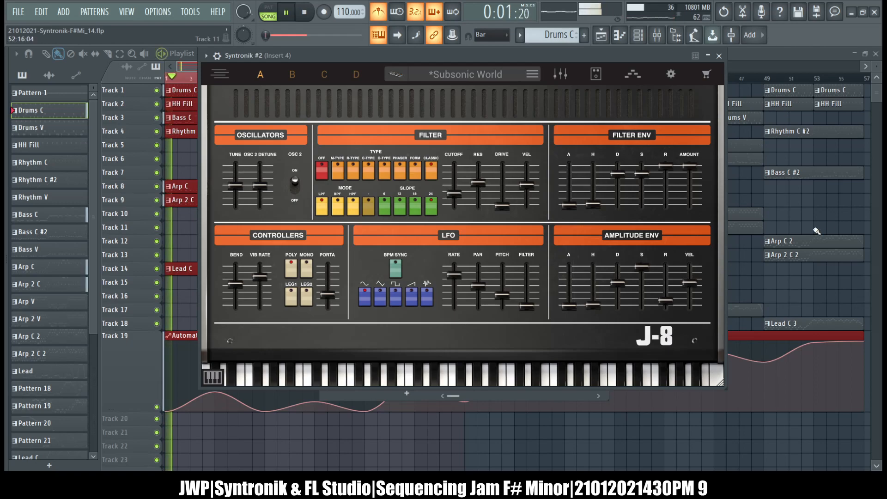
left_click(742, 60)
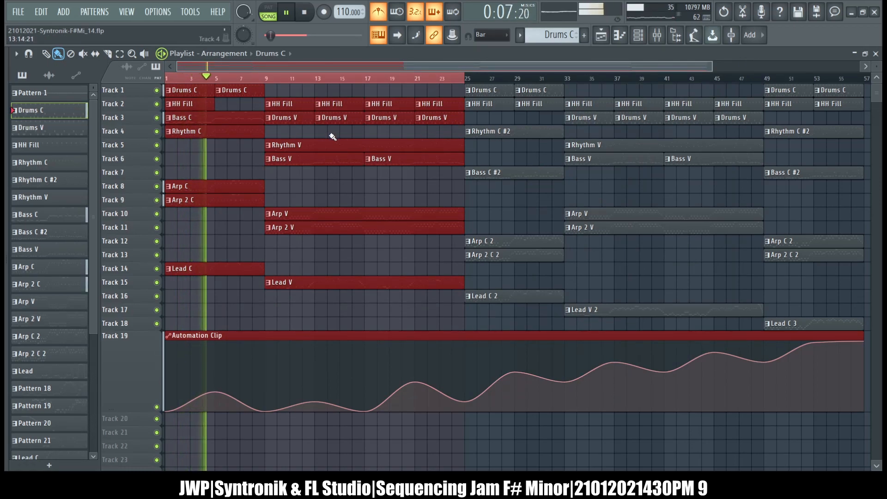
mouse_move(331, 381)
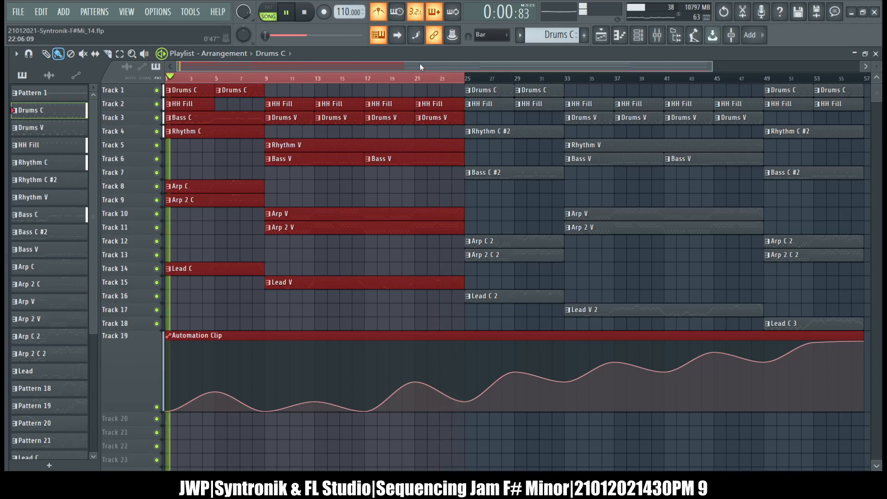
Stop playback, clear the clip selection in the playlist and open the Rhythm C #2 pattern in the piano roll.
left_click(305, 13)
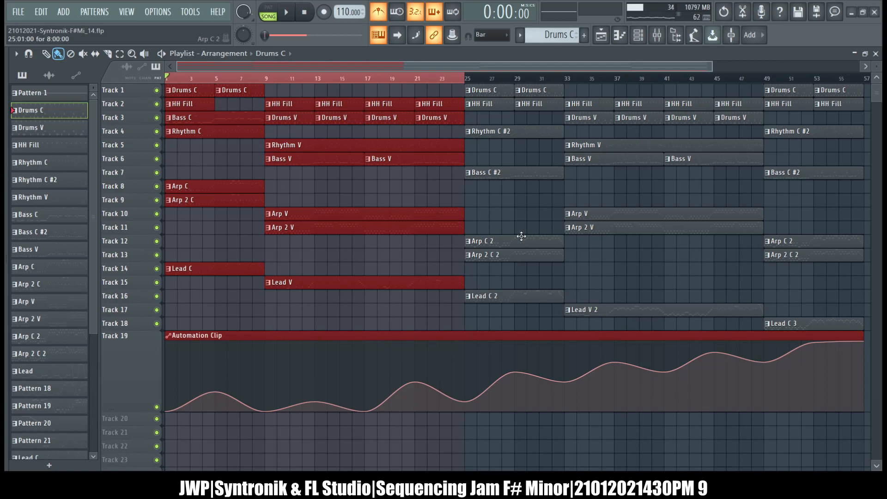
left_click_drag(547, 311, 491, 134)
left_click(504, 154)
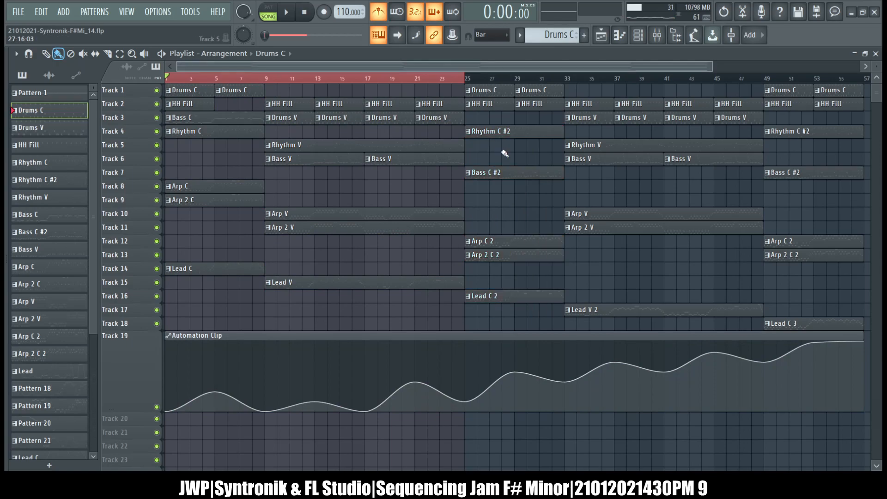
double_click(505, 131)
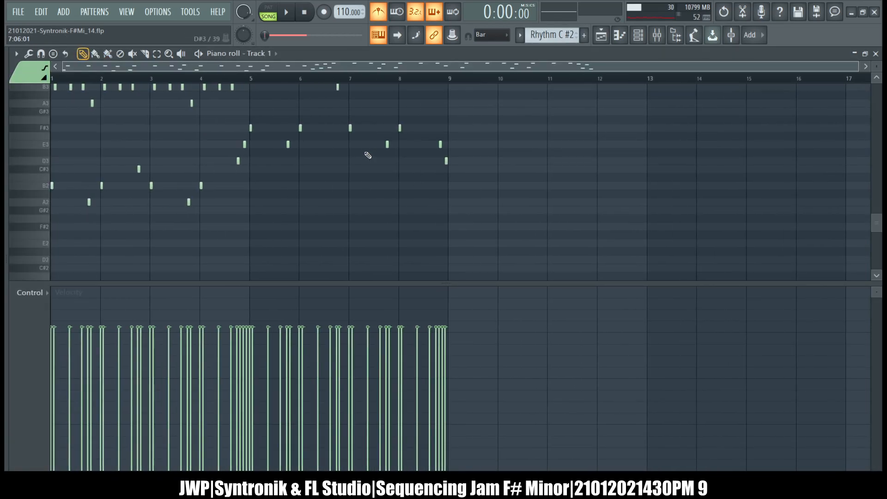
Raise the velocities of all notes in the Rhythm C #2 pattern to 100%.
scroll(384, 233, "up", 1)
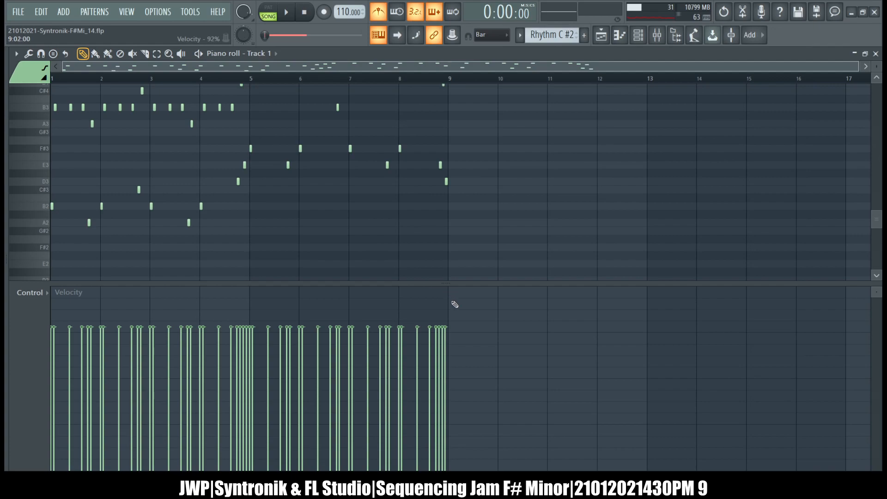
left_click_drag(350, 234, 24, 230)
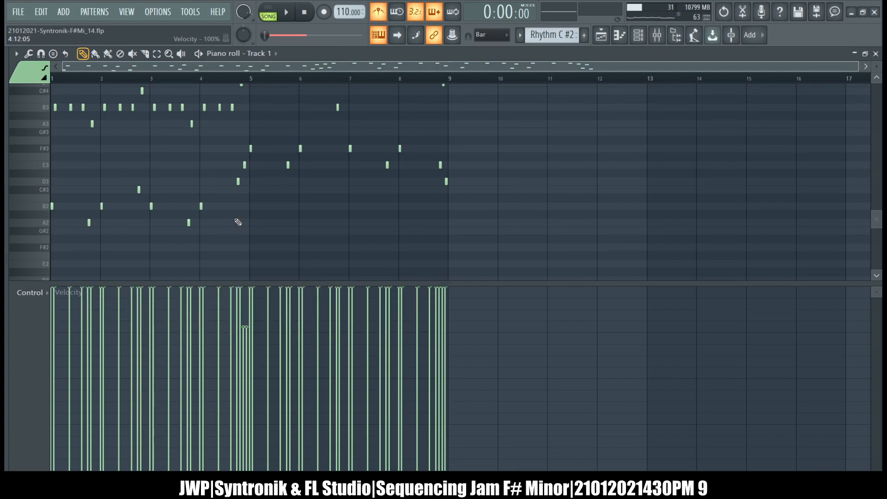
scroll(346, 230, "up", 3)
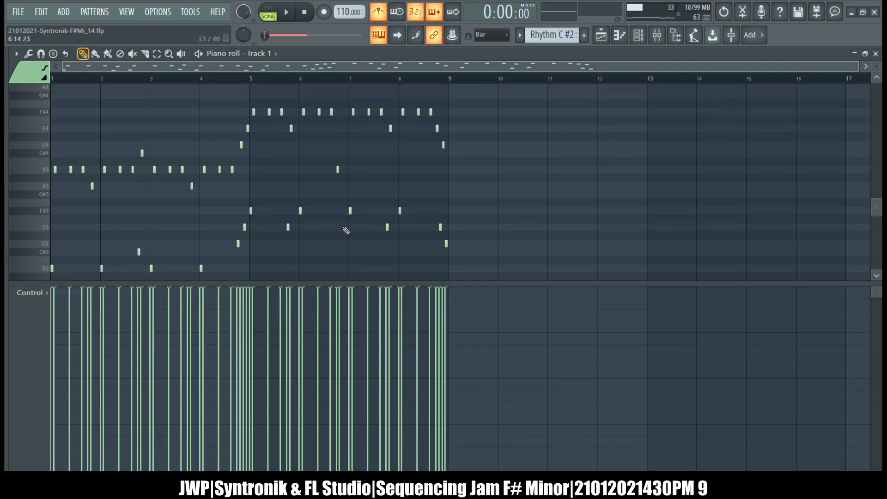
Select the notes in bars 5 through 8, including the high B4, and scale their velocities down to about 60%.
left_click_drag(484, 261, 255, 103)
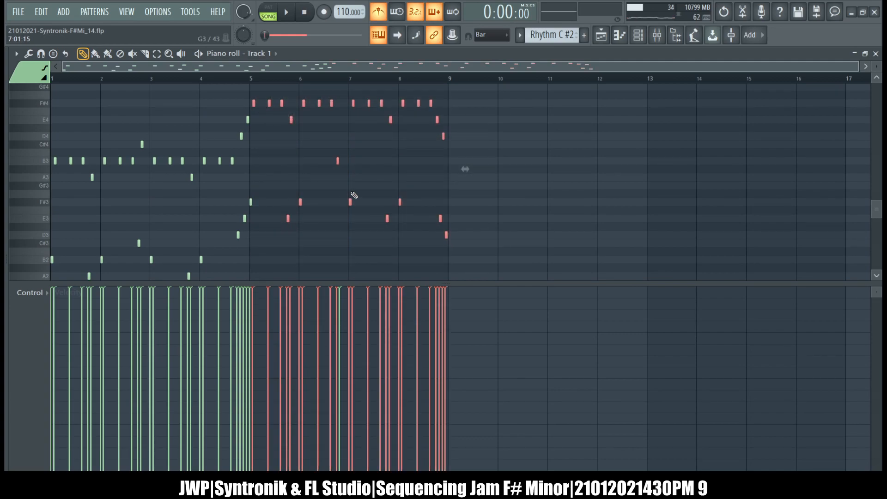
scroll(241, 185, "up", 1)
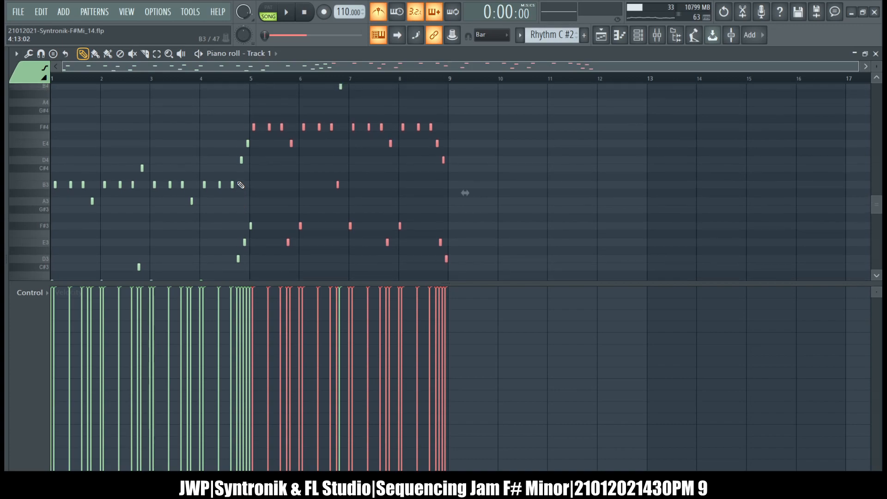
scroll(241, 185, "down", 1)
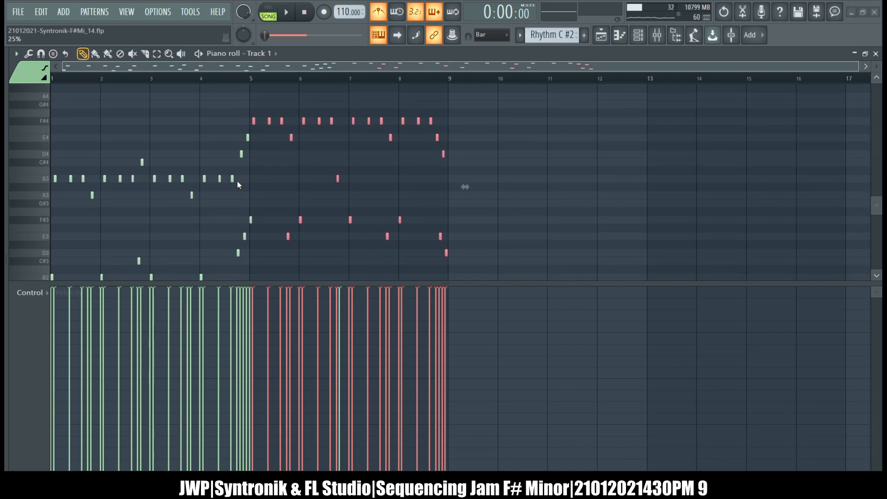
scroll(465, 187, "down", 3)
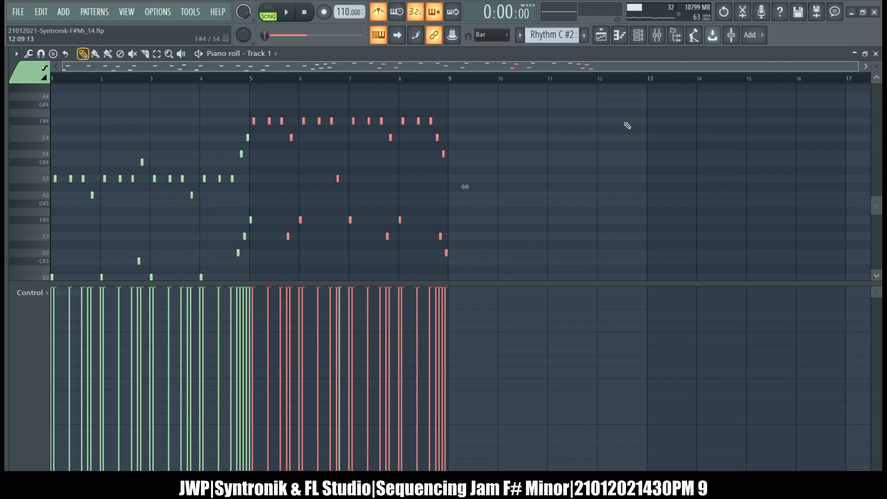
scroll(495, 237, "up", 3)
left_click_drag(400, 155, 338, 114)
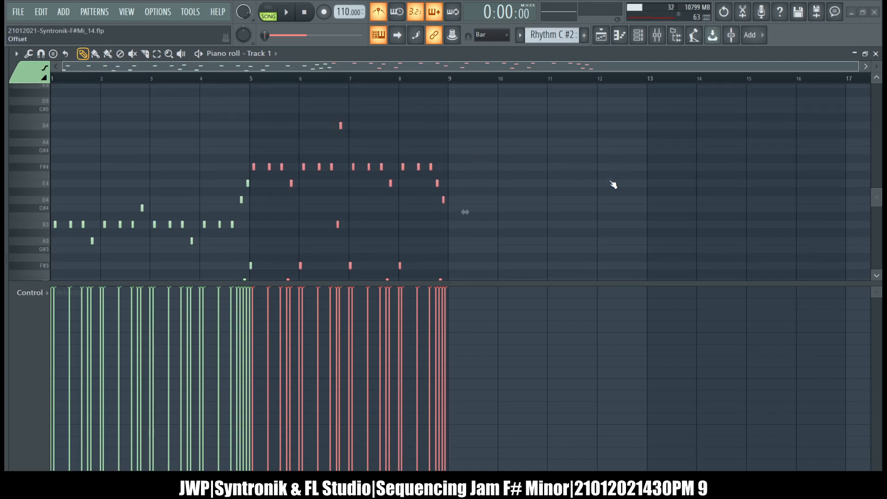
left_click_drag(465, 212, 458, 212)
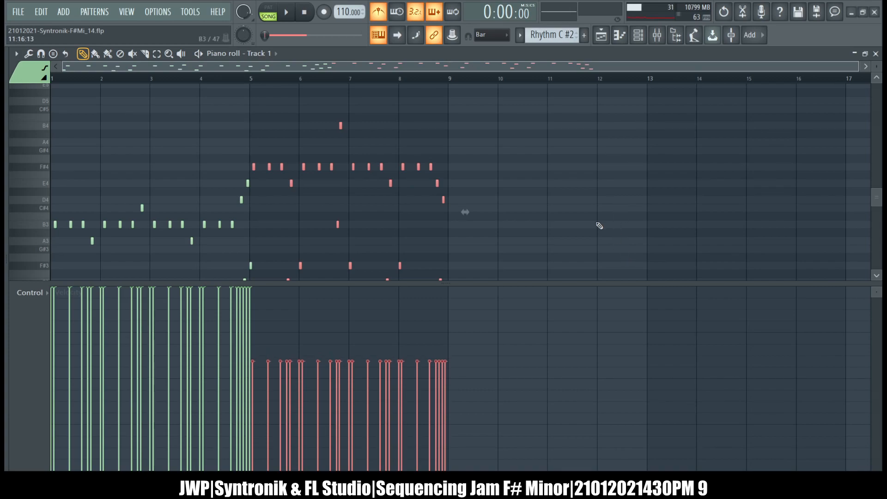
scroll(595, 221, "down", 3)
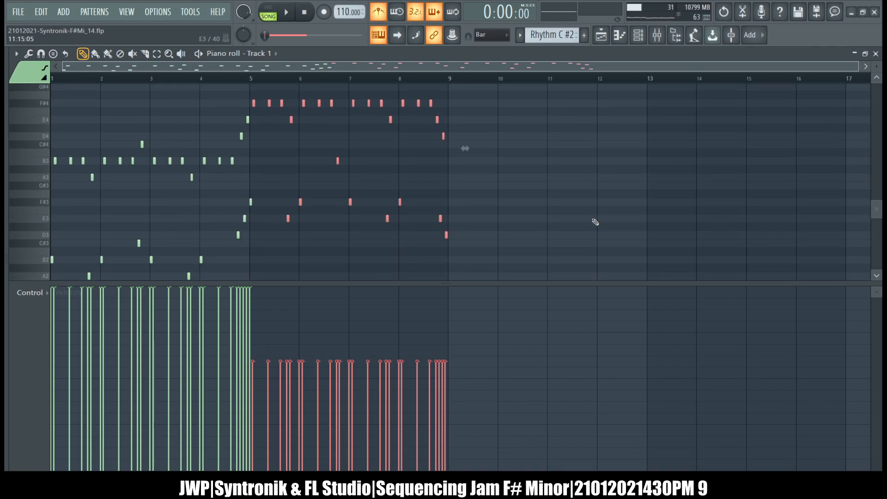
Invert the selection to the notes of bars 1 through 4 and scale their velocities down to about 90%.
key("shift+i")
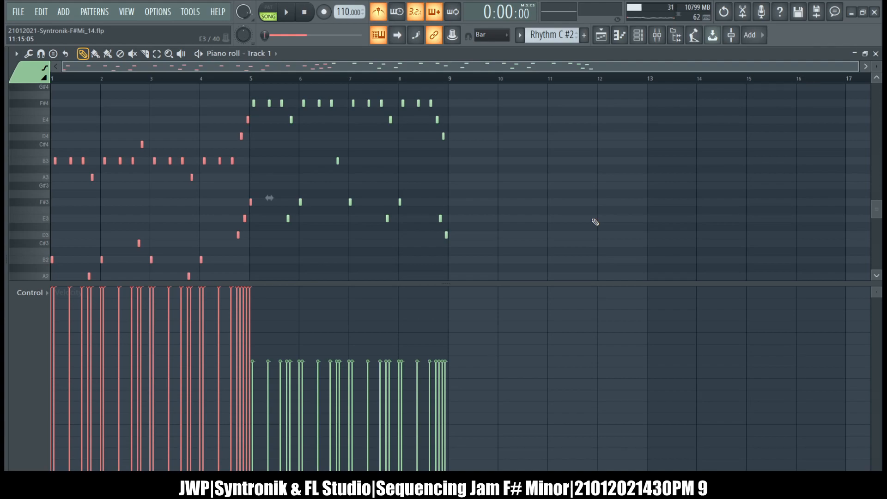
key("alt+x")
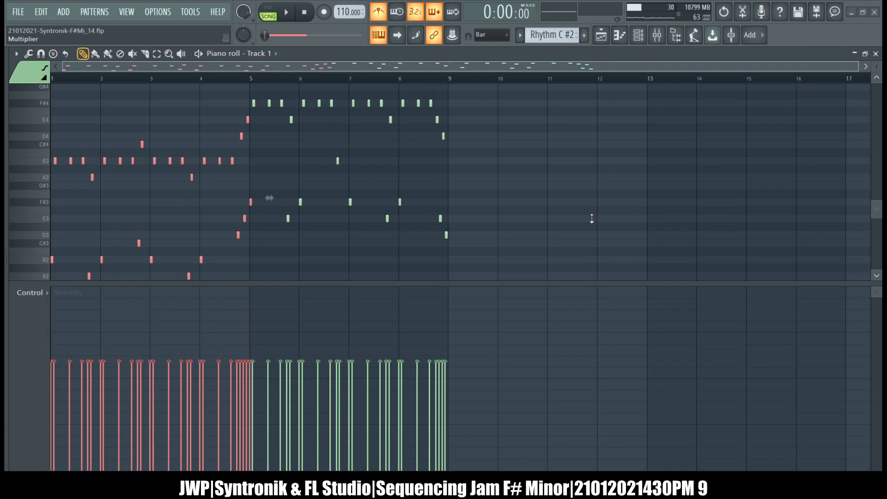
left_click(574, 250)
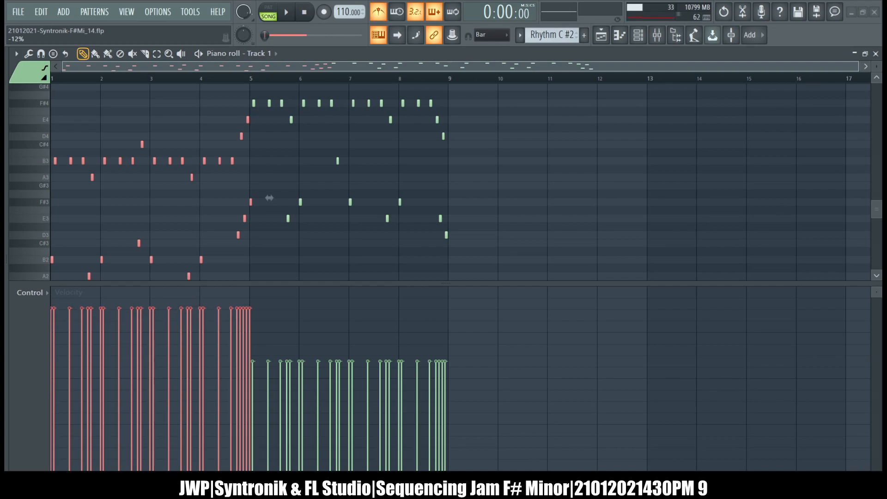
scroll(531, 168, "down", 1)
right_click(611, 150, "ctrl")
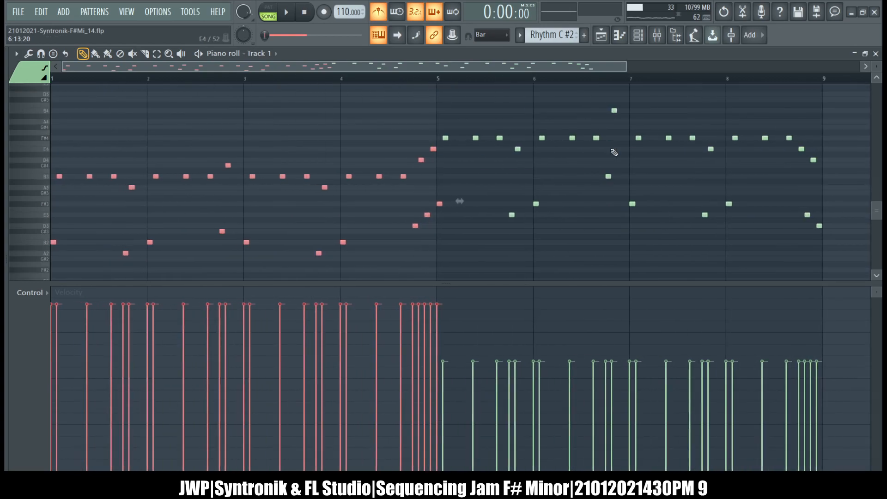
Raise the velocities of the A2 and A3 note pairs ending bars 1 and 3 to maximum, and lower the C# pair ending bar 2.
left_click(221, 121, "ctrl")
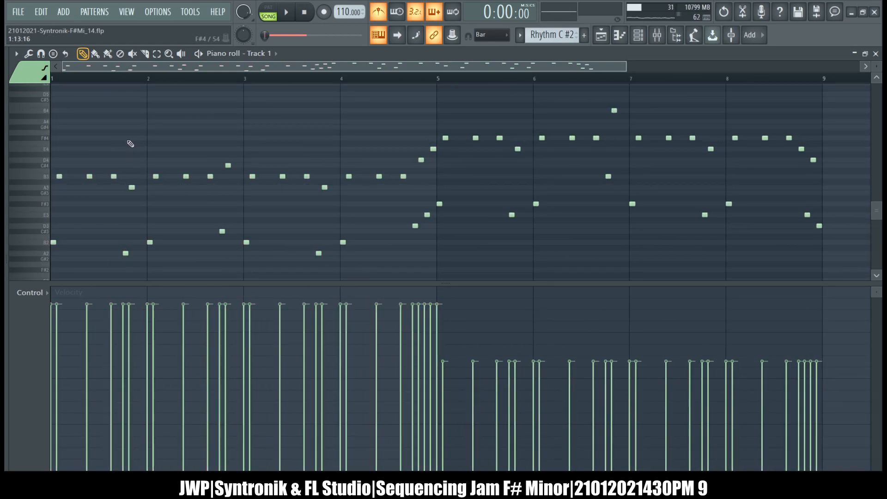
left_click_drag(128, 141, 140, 268)
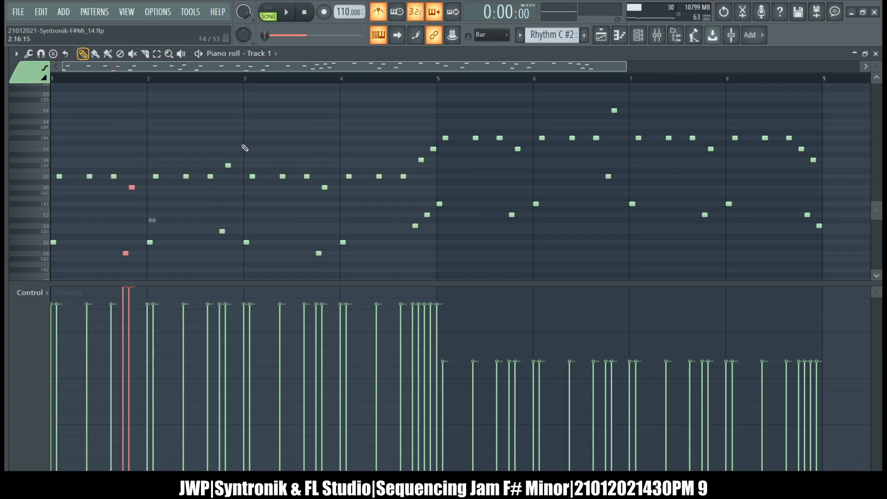
left_click_drag(232, 213, 239, 242)
scroll(246, 198, "down", 2)
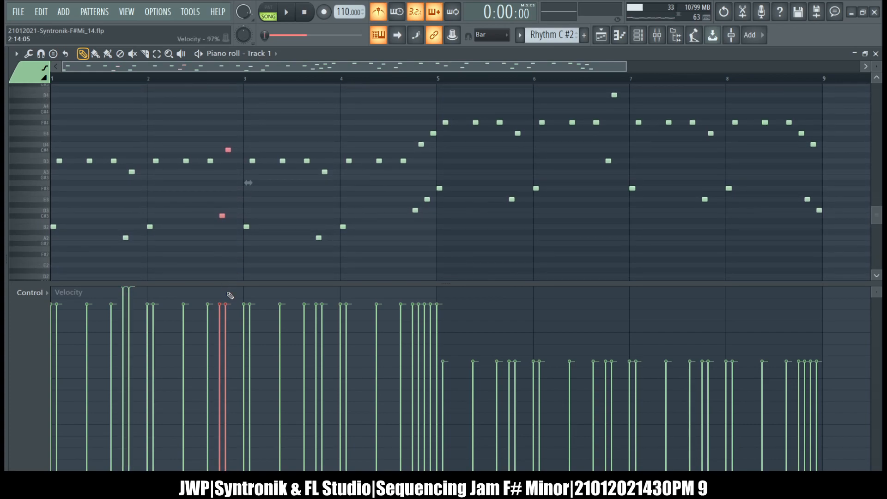
key("alt+x")
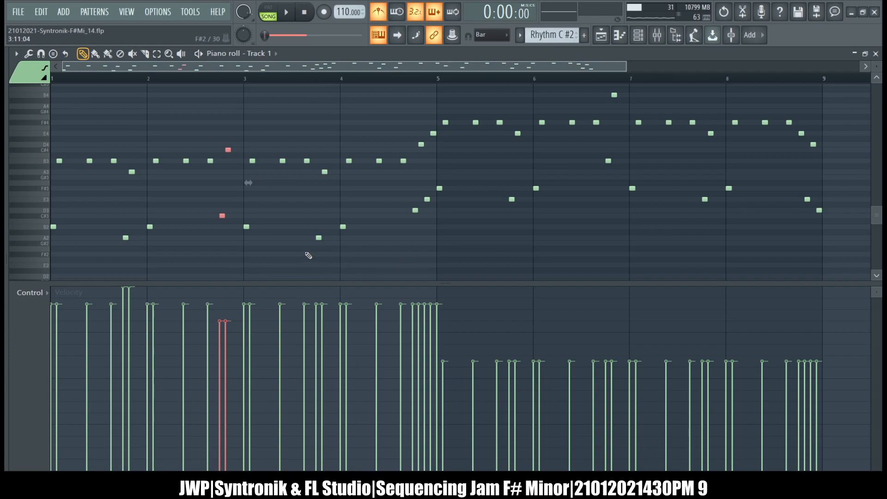
left_click_drag(333, 262, 323, 152)
left_click_drag(320, 295, 326, 277)
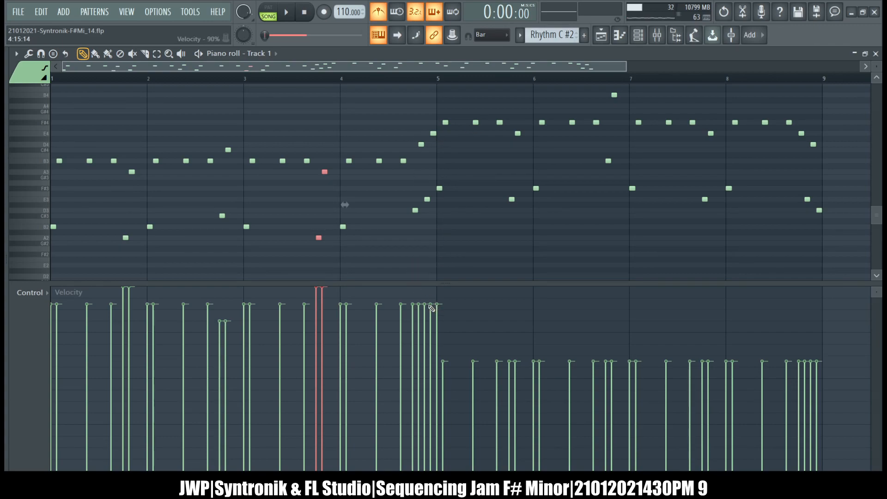
Taper the velocities of the rising notes at the end of bar 4 gradually down towards the bar 5 level.
scroll(443, 199, "up", 1)
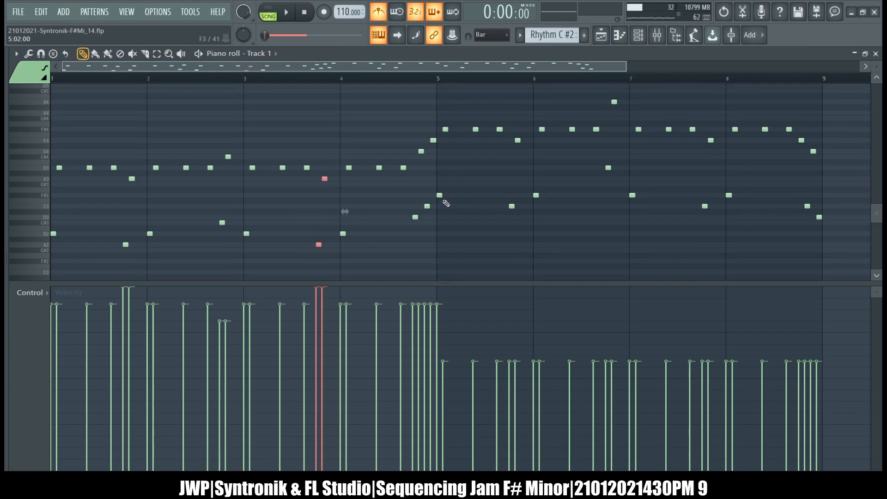
scroll(439, 198, "up", 1)
scroll(442, 200, "down", 2)
left_click(444, 216, "ctrl")
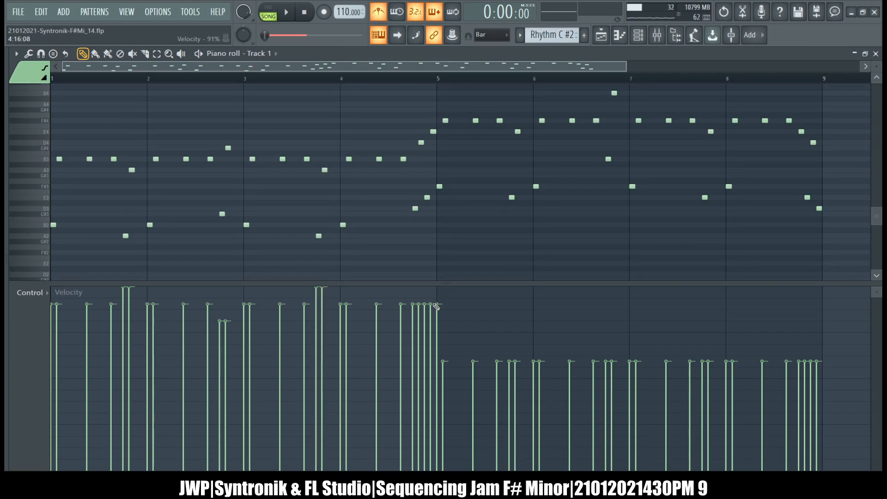
mouse_move(423, 307)
left_mouse_down()
mouse_move(443, 347)
mouse_move(437, 356)
mouse_move(422, 315)
mouse_move(438, 341)
mouse_move(429, 327)
left_mouse_up()
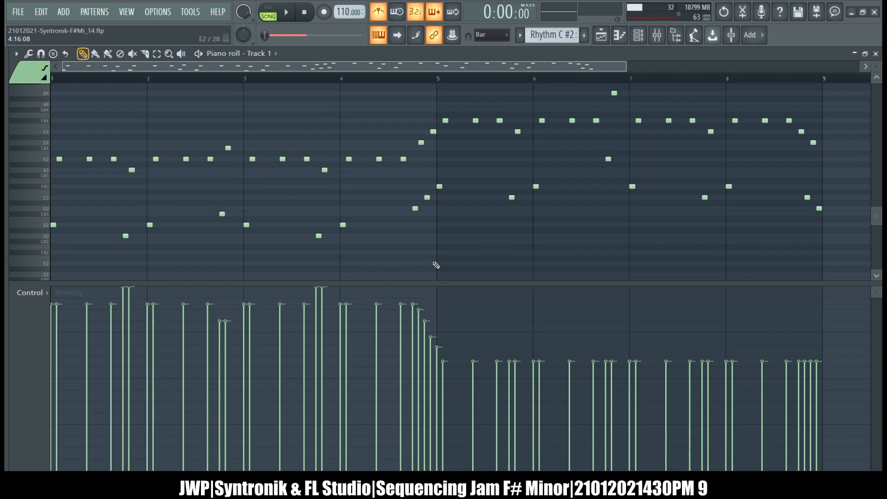
Switch to pattern mode, listen to the Rhythm C #2 pattern on its own and stop playback.
left_click(276, 14)
left_click(286, 12)
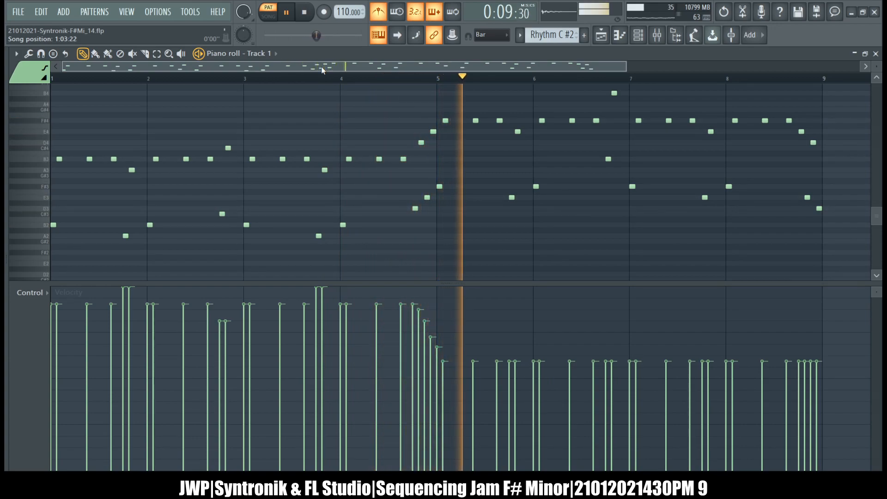
key("space")
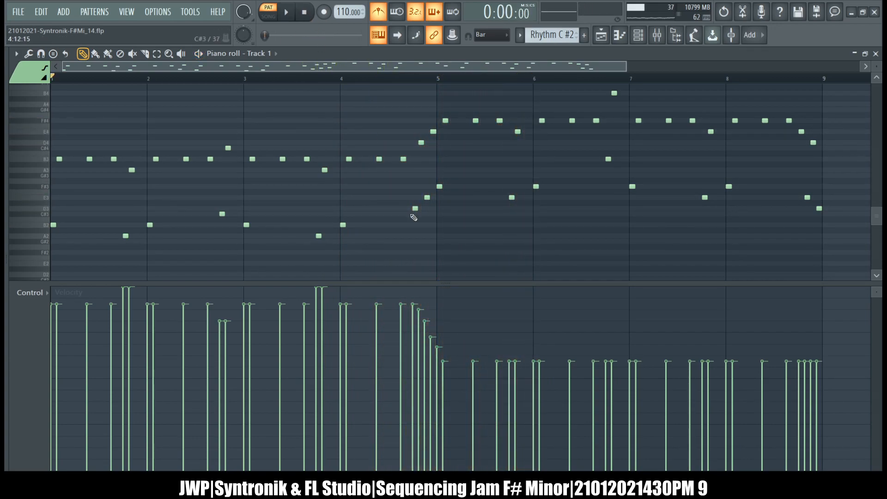
Undo the velocity taper on the rising notes at the end of bar 4.
key("ctrl+alt+z")
key("ctrl+alt+z")
key("ctrl+alt+z")
key("ctrl+alt+z")
key("ctrl+alt+z")
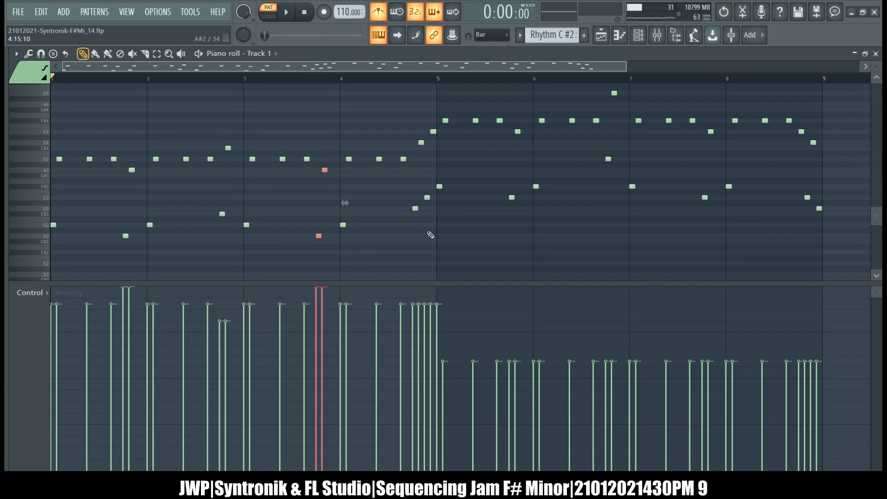
Select the D3 and D4 notes near the end of bar 4 and scale their velocities down slightly.
left_click_drag(421, 226, 416, 135)
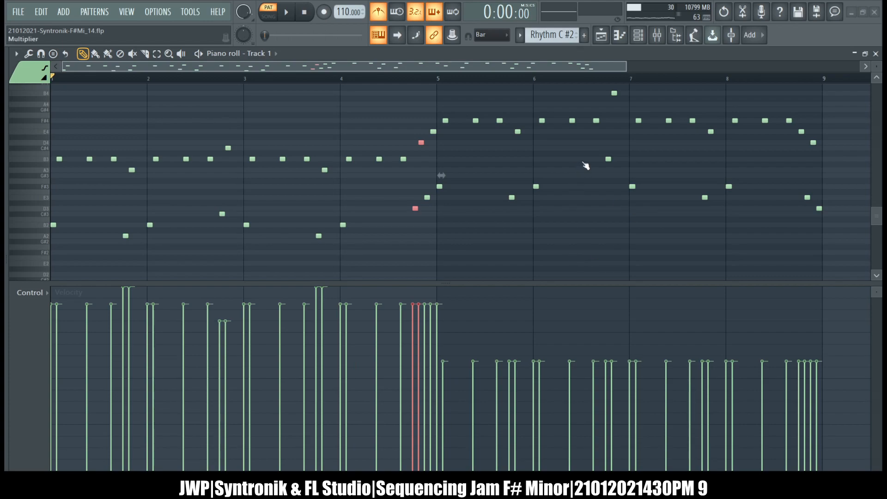
left_click_drag(441, 175, 442, 175)
scroll(441, 176, "down", 4)
scroll(441, 176, "down", 3)
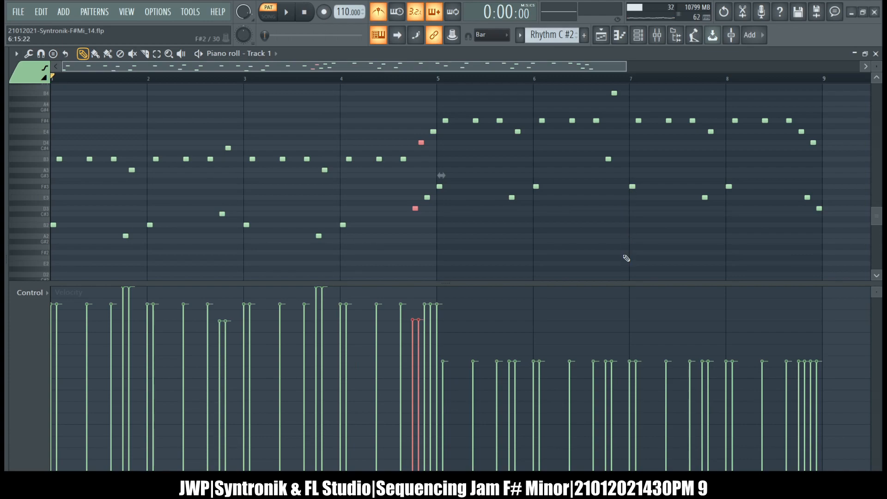
Select the E3 and E4 notes at the end of bar 4 and scale their velocities down below the preceding D pair.
left_click(435, 223, "ctrl")
left_click_drag(435, 224, 429, 126)
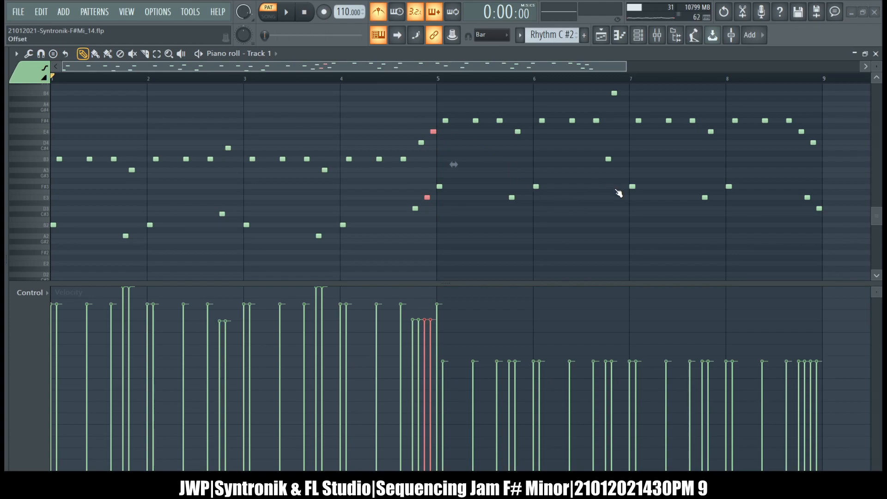
scroll(453, 164, "down", 5)
Try to scale down the velocities of the F#3 and F#4 notes at the start of bar 5 together.
left_click_drag(456, 230, 444, 119)
scroll(444, 120, "down", 9)
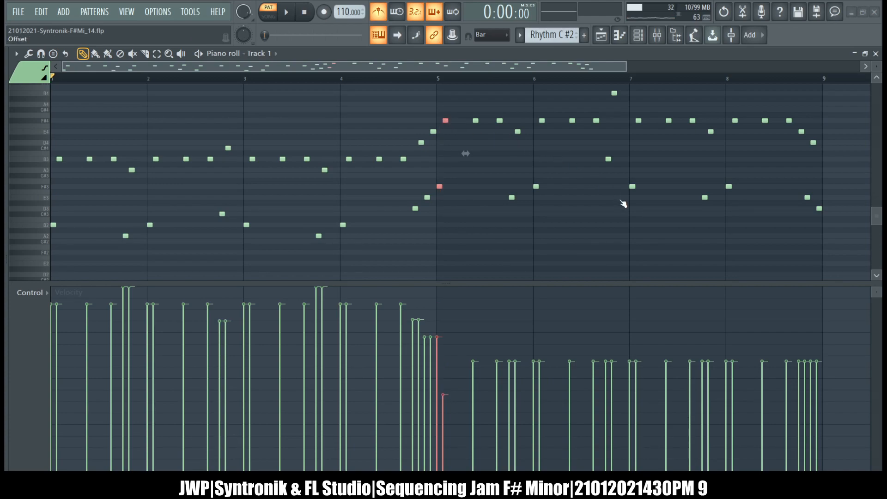
scroll(466, 153, "down", 4)
left_click(637, 120)
left_click(464, 216)
Undo the latest velocity changes around the start of bar 5 and clear the note selection.
key("ctrl+alt+z")
key("ctrl+alt+z")
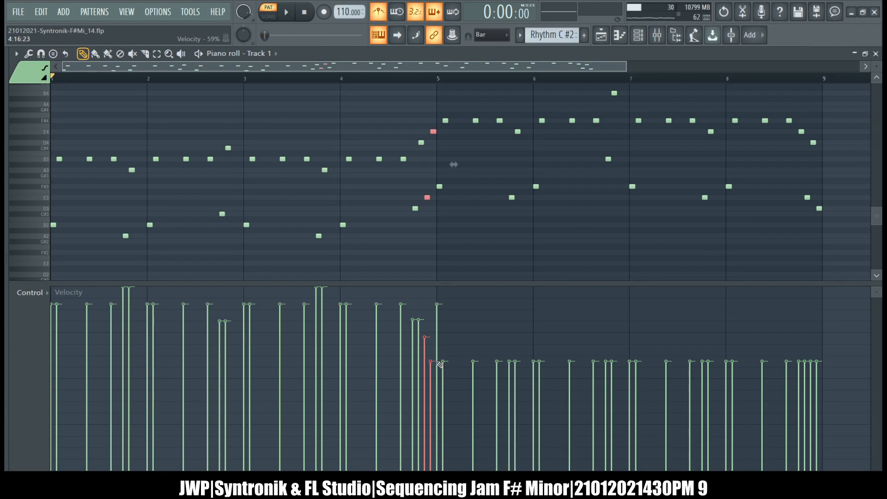
key("ctrl+z")
key("ctrl+z")
left_click(477, 219, "ctrl")
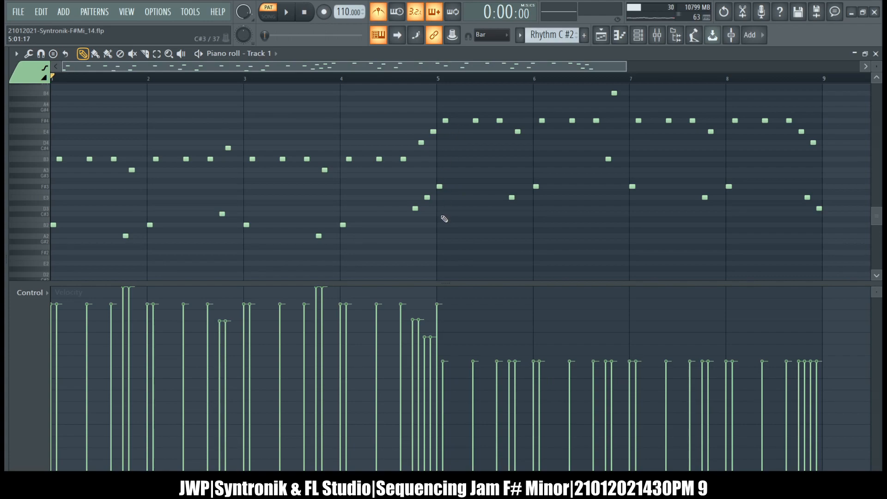
Lower the velocity of the first F#3 note in bar 5 to match the other notes of bars 5 through 8.
left_click(441, 363)
scroll(460, 212, "right", 8)
scroll(460, 211, "left", 8)
Select the E3 and E4 notes at the end of bar 5 and scale their velocities up slightly.
left_click_drag(529, 223, 510, 102)
scroll(538, 227, "up", 1)
key("alt+x")
left_click(572, 263)
left_click_drag(611, 203, 611, 194)
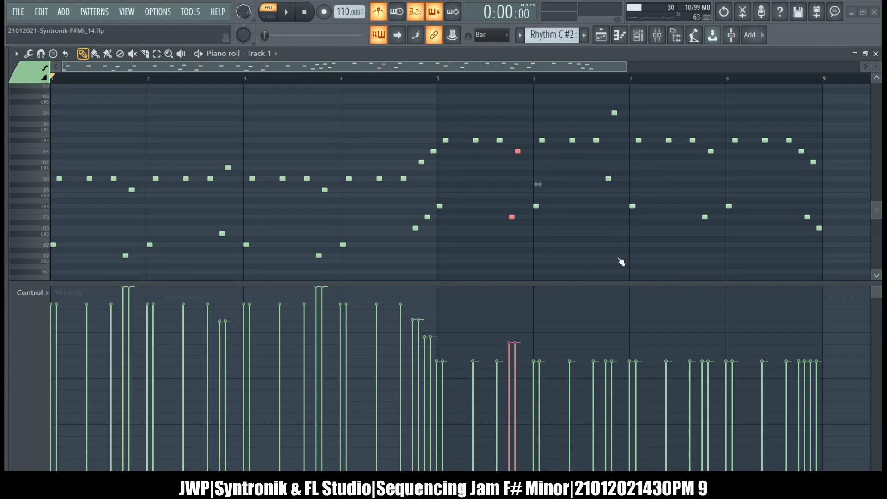
Raise the velocities of the E3 and E4 notes ending bar 7 to match bar 5's pair, and lower bar 6's B3 and B4 by 10%.
left_click_drag(723, 251, 714, 176)
left_click_drag(717, 248, 708, 138)
scroll(710, 147, "up", 1)
left_click_drag(620, 224, 612, 101)
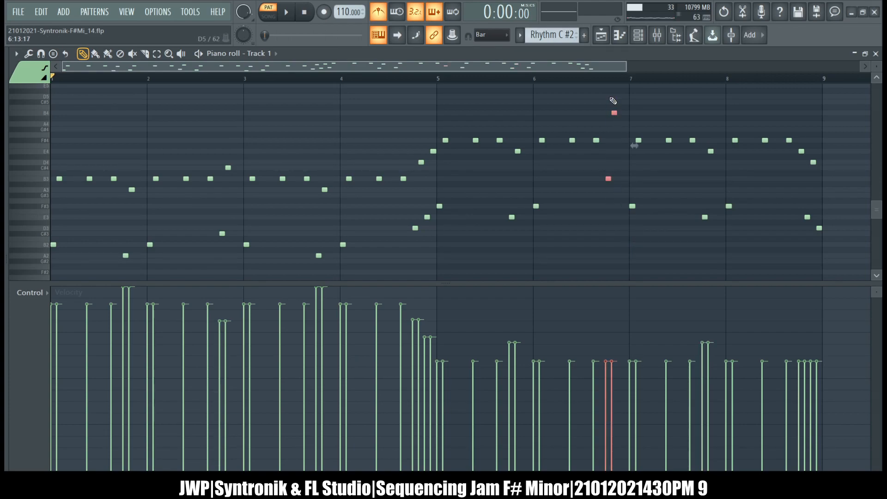
scroll(623, 202, "down", 2)
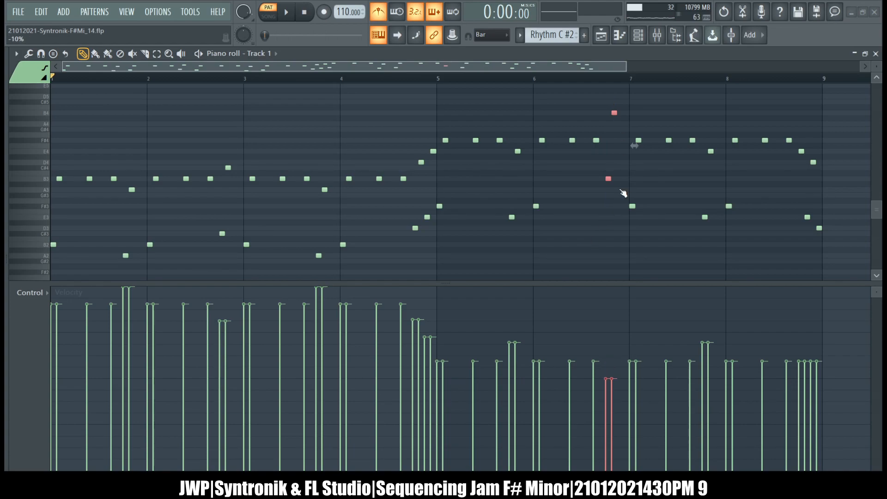
key("space")
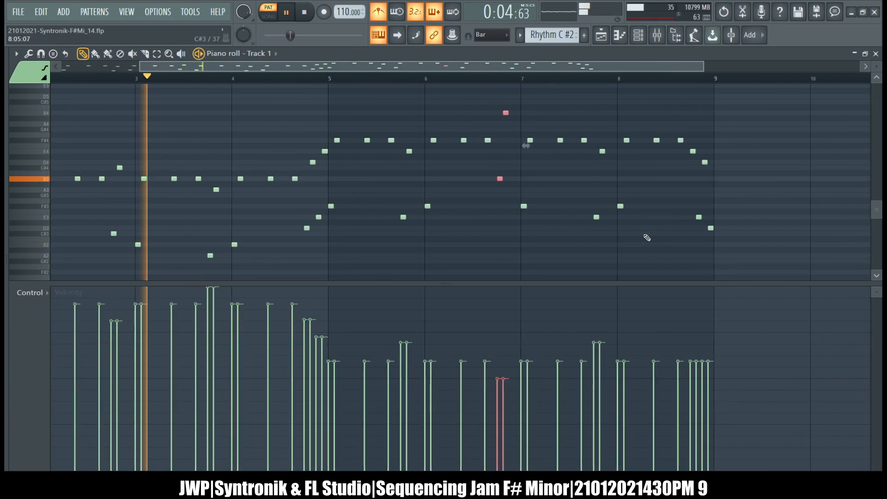
left_click_drag(696, 240, 688, 148)
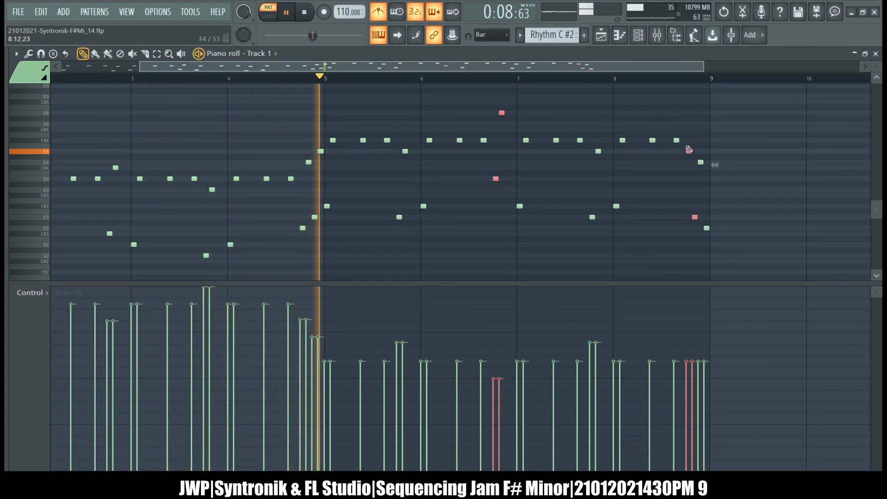
key("space")
scroll(689, 149, "down", 1)
key("ctrl+z")
left_click(656, 209, "ctrl")
Select only the E3 and E4 notes near the end of bar 8 and raise their velocities above the preceding notes.
mouse_move(702, 248)
left_mouse_down()
mouse_move(687, 153)
mouse_move(698, 232)
left_mouse_up()
scroll(697, 232, "down", 1)
scroll(564, 265, "up", 4)
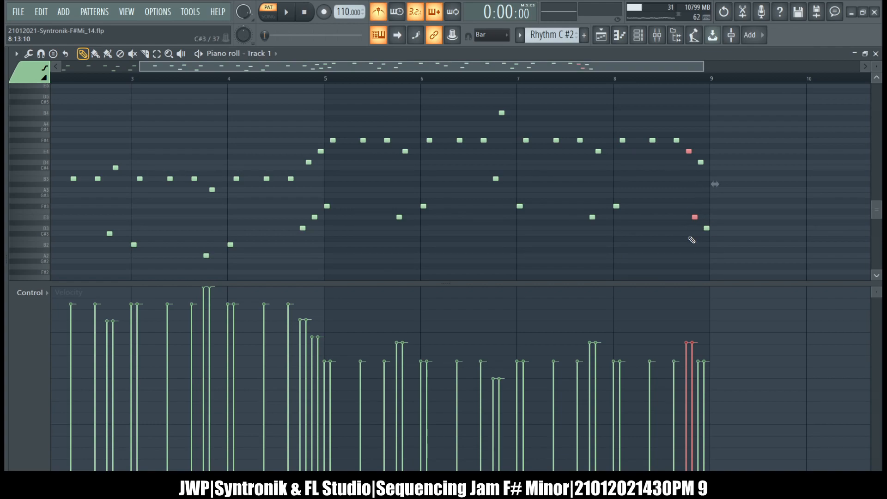
scroll(693, 256, "up", 1)
scroll(715, 184, "down", 1)
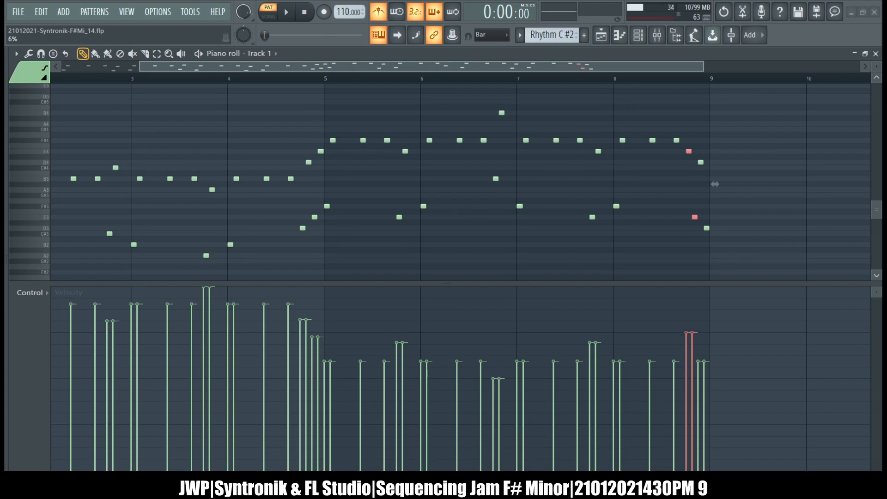
scroll(622, 186, "down", 1)
Select the final D3 and D4 notes of bar 8 and raise their velocities above the preceding E pair.
left_click_drag(725, 263, 700, 161)
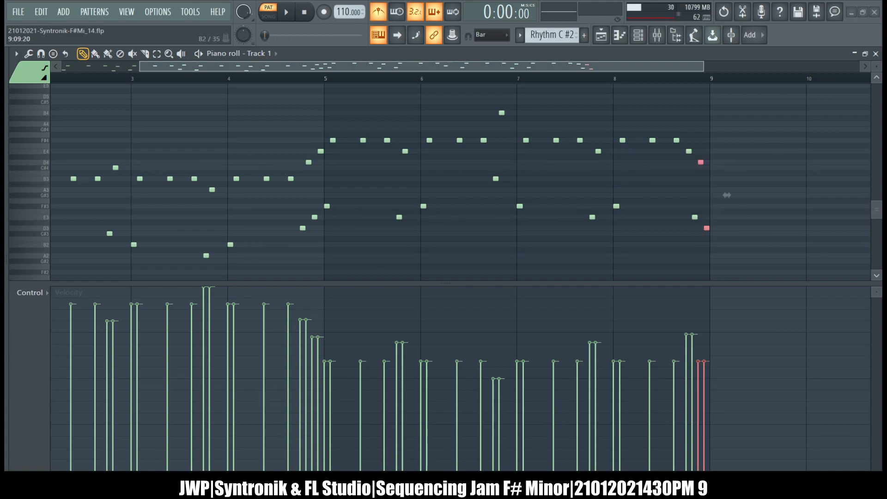
scroll(765, 246, "up", 3)
scroll(614, 258, "up", 3)
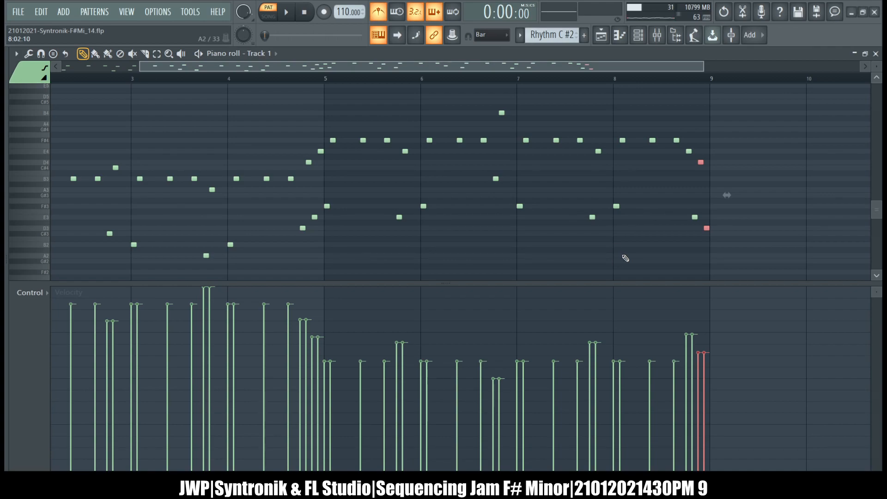
scroll(625, 258, "up", 3)
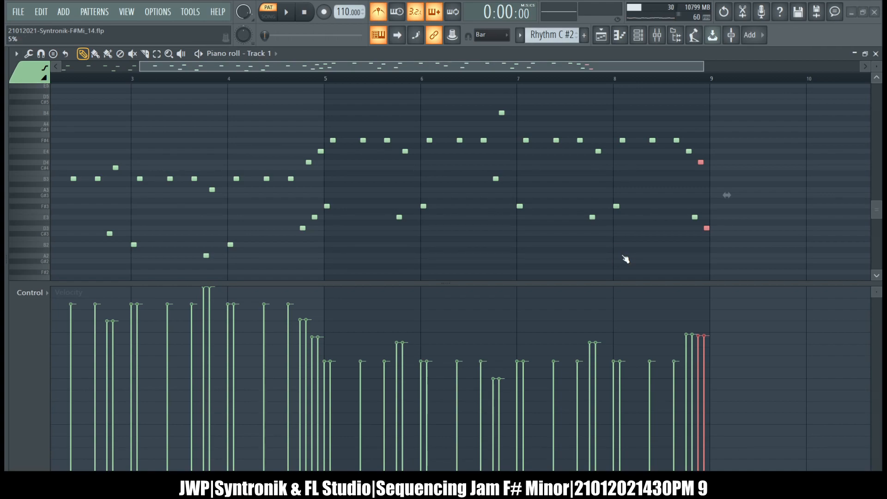
scroll(625, 258, "up", 2)
scroll(625, 259, "up", 2)
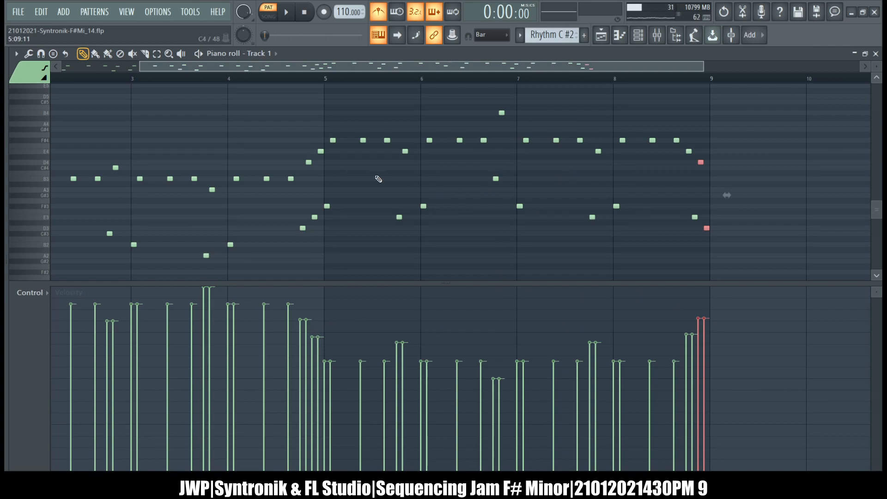
Close the rhythm piano roll and open the notes of Track 2 in the Bass C #2 pattern.
scroll(378, 179, "left", 3)
scroll(371, 128, "down", 1)
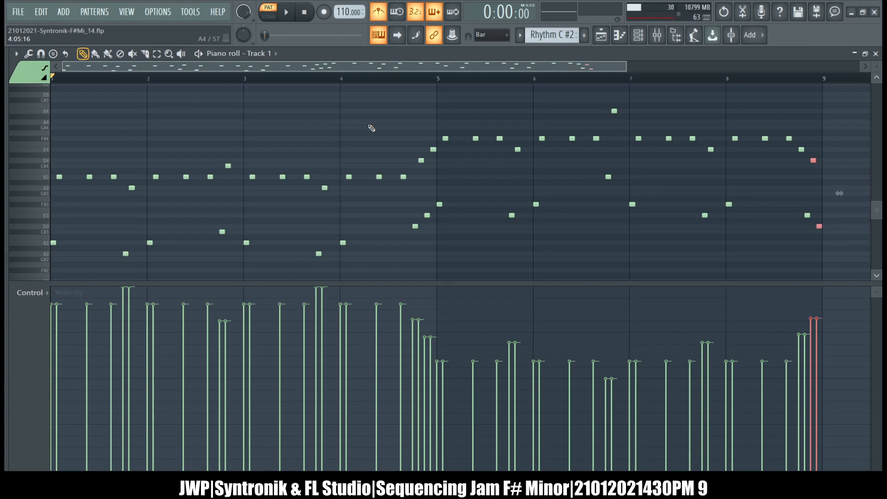
left_click(875, 54)
key("F6")
double_click(503, 172)
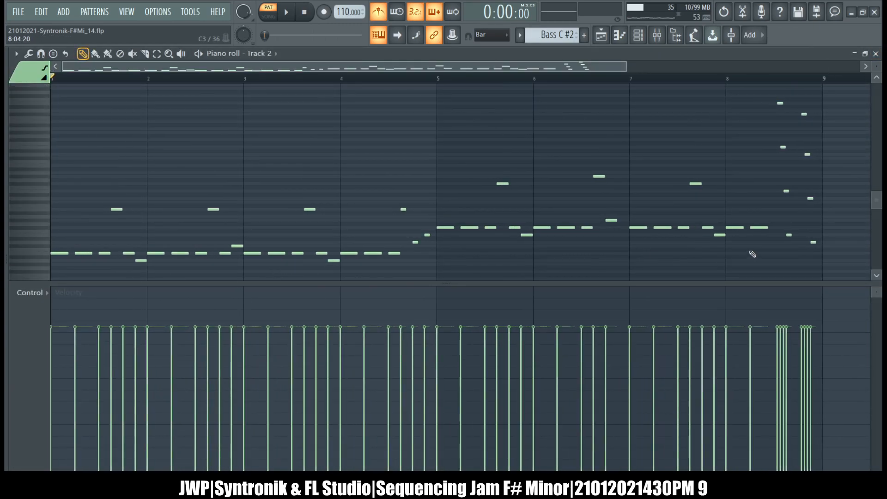
Select all the bass notes, raise their velocities to the maximum, and clear the selection.
left_click_drag(443, 85, 811, 278)
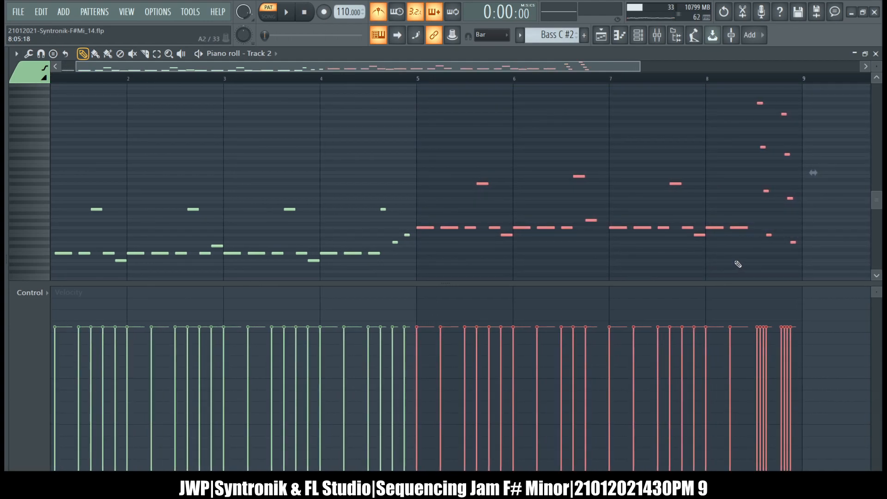
key("ctrl+a")
key("Delete")
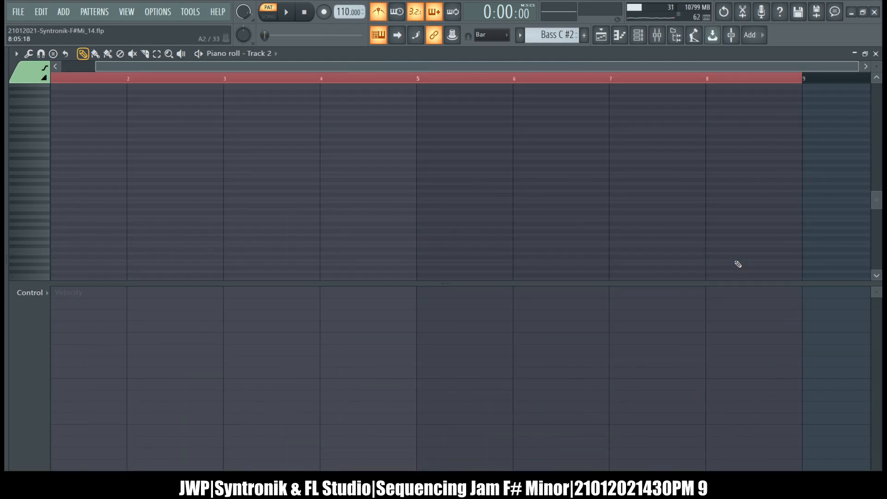
key("ctrl+z")
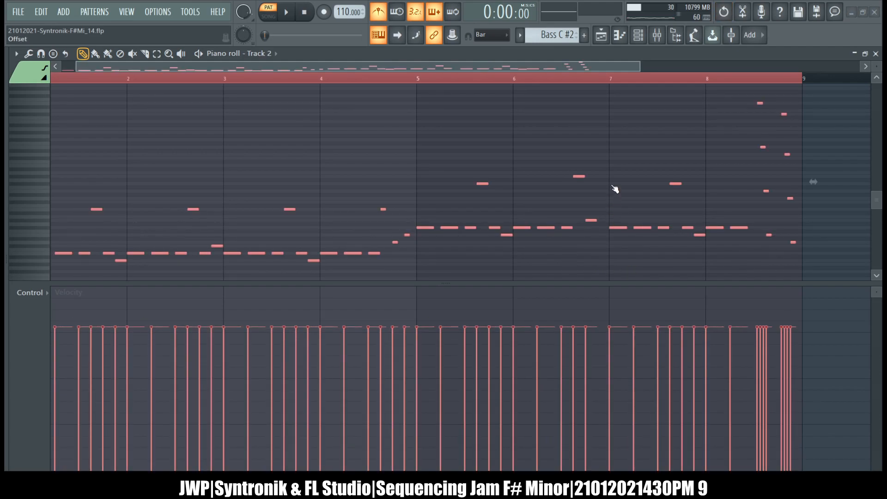
left_click_drag(613, 187, 616, 147)
left_click(620, 256)
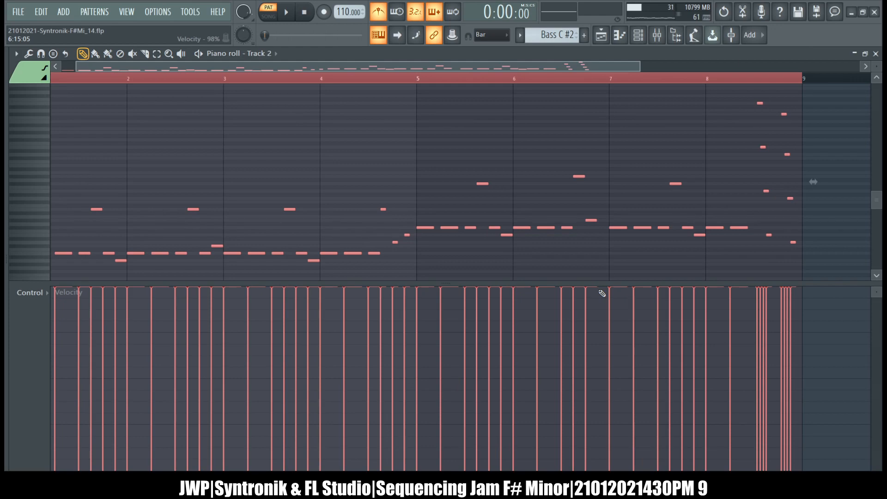
left_click(575, 257, "ctrl")
Select the bass notes of bars 5 through 8 and scale their velocities down well below those of bars 1 through 4.
left_click_drag(819, 258, 427, 87)
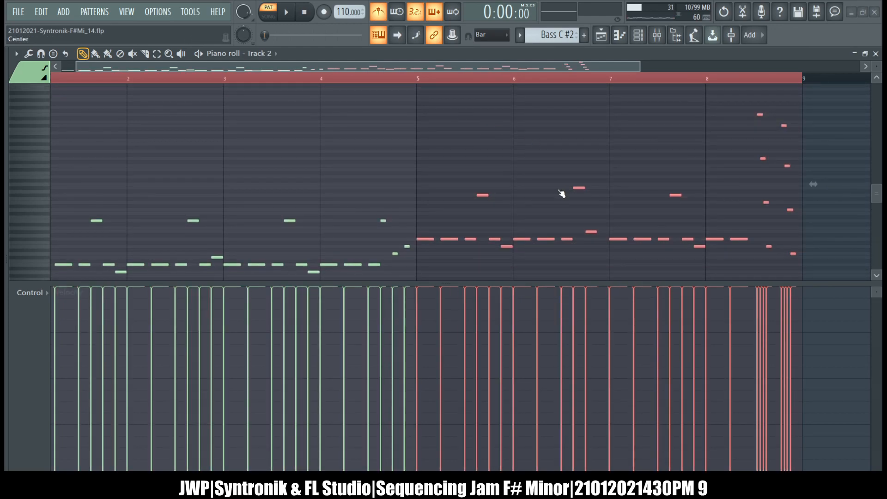
key("alt+x")
left_click_drag(613, 186, 622, 202)
key("ctrl+s")
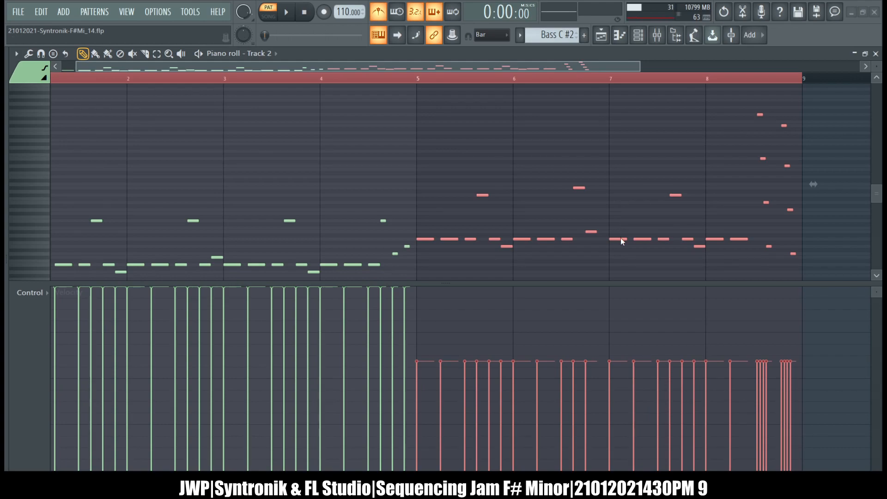
Invert the selection to the bass notes of bars 1 through 4, scale their velocities down slightly, and deselect them.
key("ctrl+i")
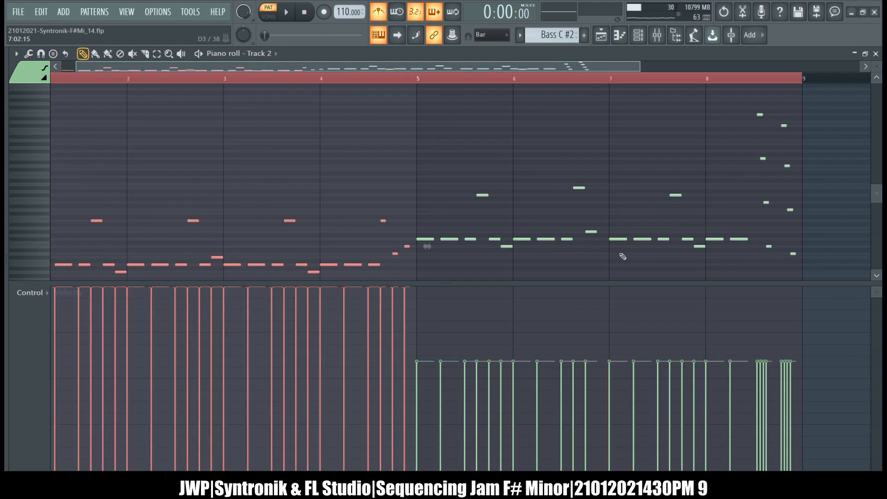
scroll(622, 256, "left", 1)
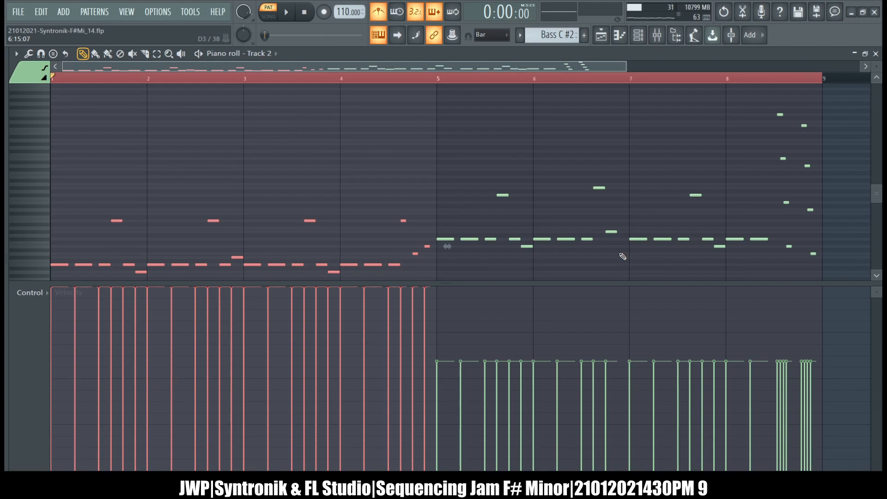
key("alt+x")
left_click(571, 253)
left_click_drag(612, 205, 612, 212)
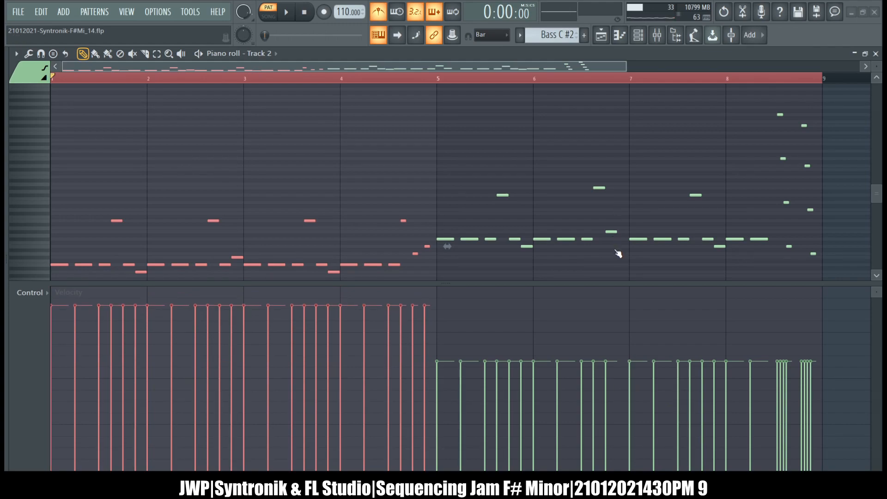
key("ctrl+d")
Raise the velocities of the last bass notes in bars 1 and 3 to the maximum.
scroll(376, 186, "down", 3)
scroll(376, 186, "down", 2)
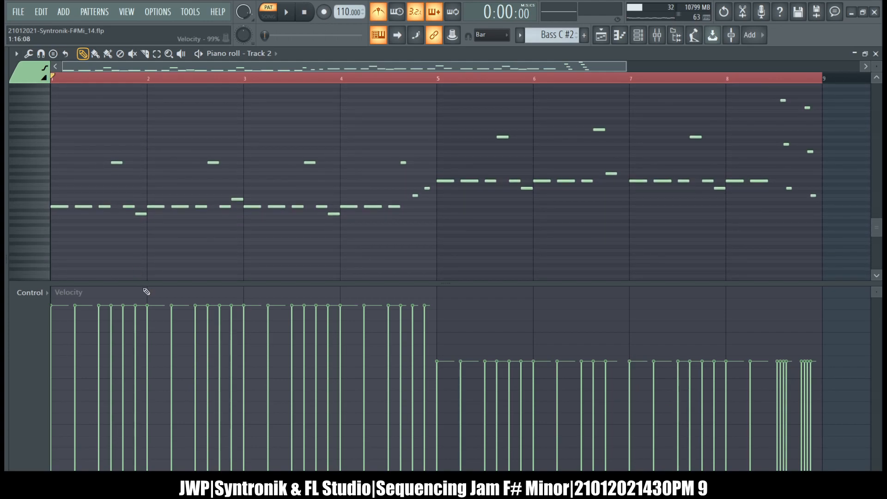
left_click_drag(143, 234, 128, 198, "ctrl")
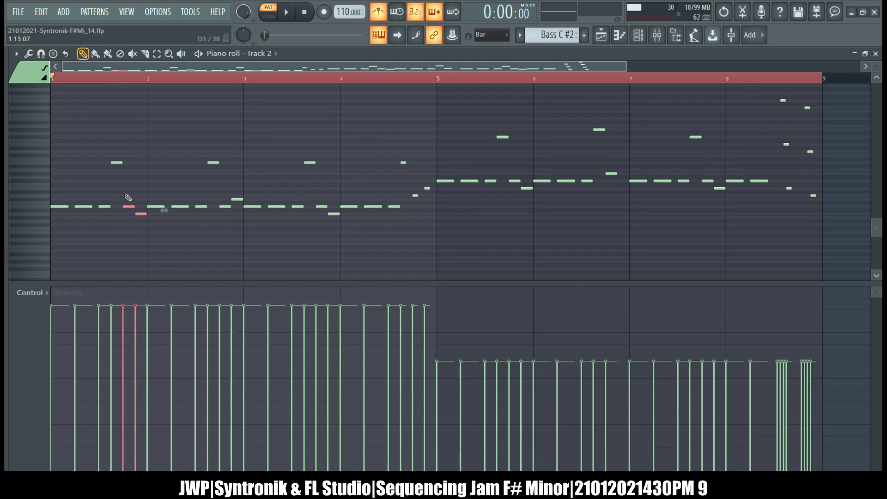
left_click_drag(137, 191, 140, 239, "ctrl")
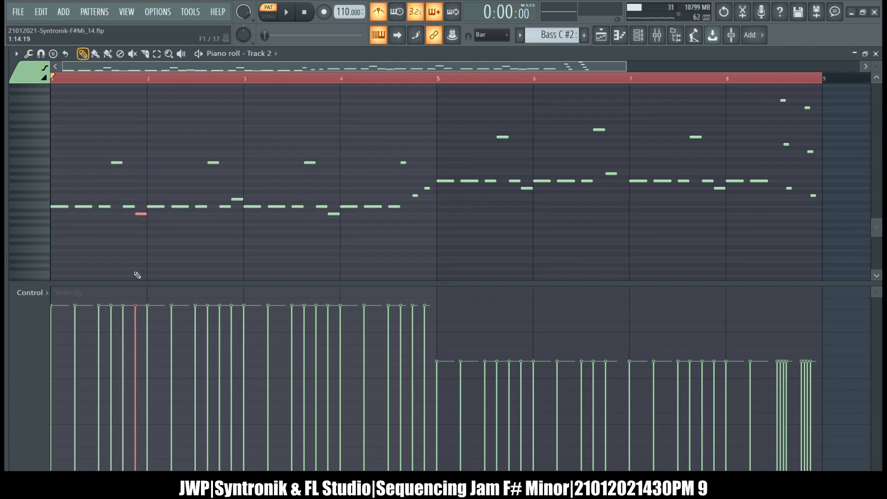
left_click_drag(138, 293, 138, 285)
left_click_drag(344, 234, 329, 210, "ctrl")
left_click(332, 287)
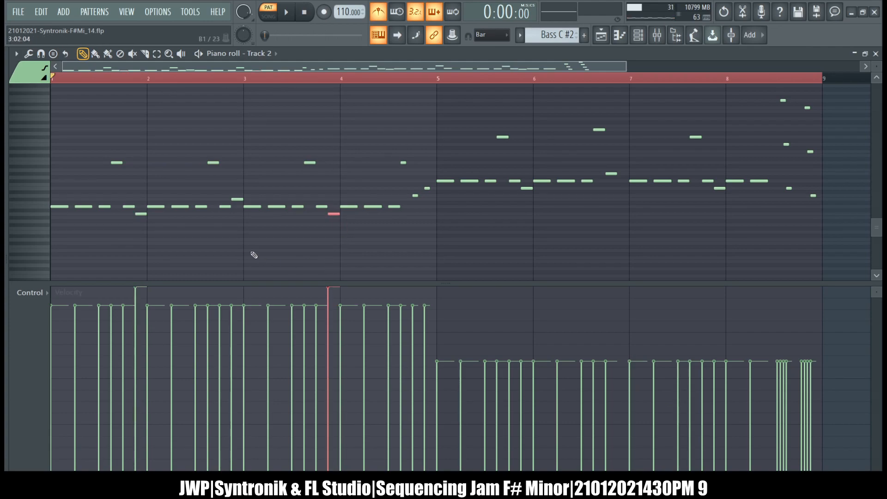
Lower the velocity of bar 2's last bass note to about 80% and taper the last two notes of bar 4 downward.
left_click_drag(247, 220, 231, 184, "ctrl")
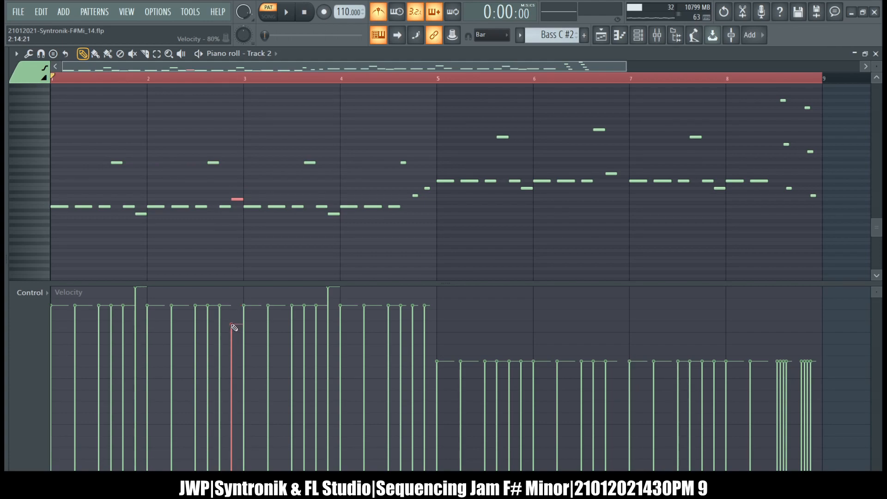
left_click(417, 257, "ctrl")
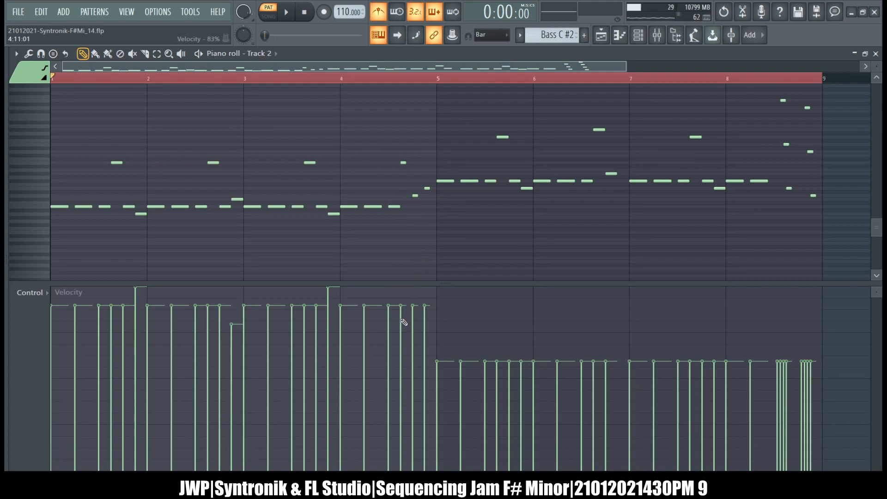
left_click_drag(415, 329, 427, 348)
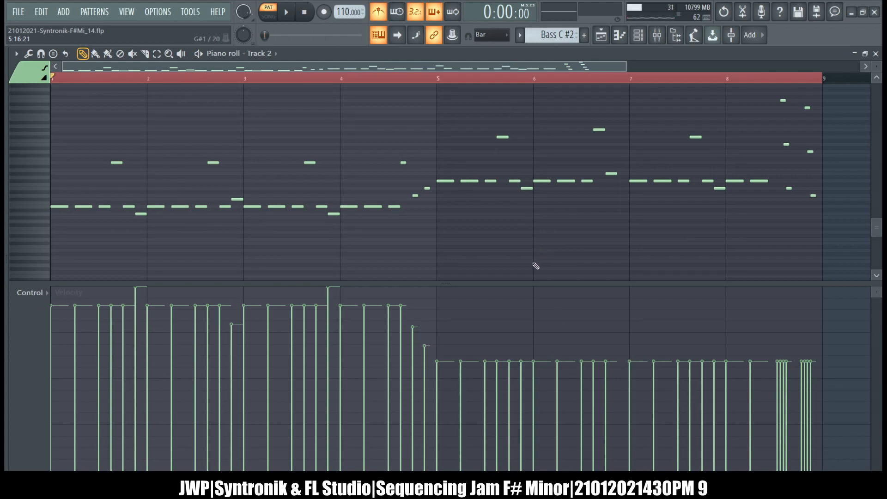
Raise the velocities of the last bass notes in bars 5 and 7 slightly, and lower that of bar 6's last note.
left_click(526, 188)
left_click_drag(528, 329, 525, 346)
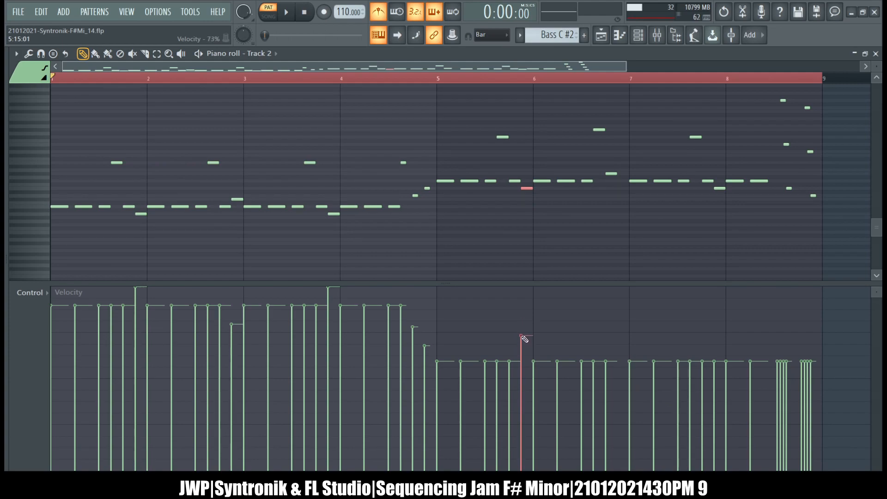
left_click_drag(702, 234, 733, 193)
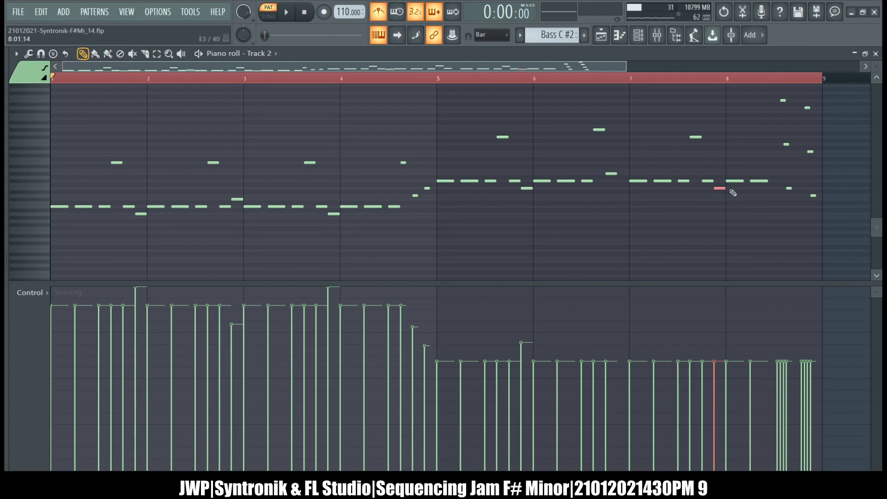
left_click(721, 340)
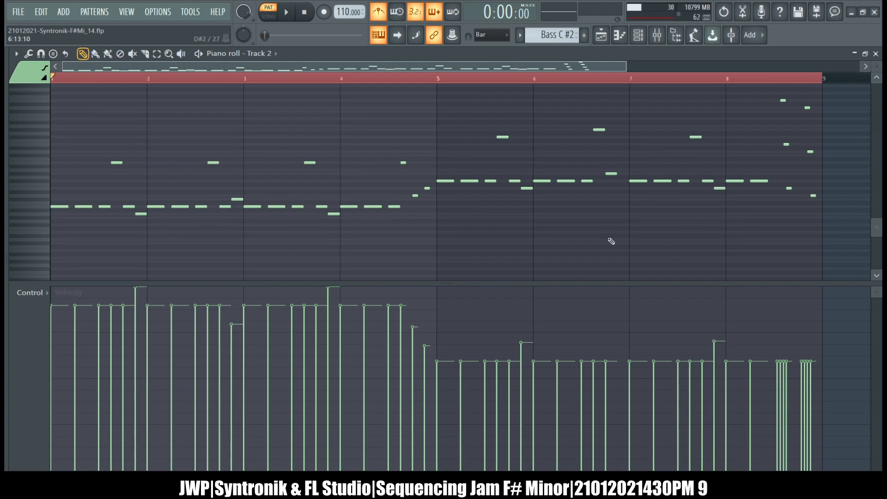
left_click_drag(612, 219, 614, 168)
left_click(608, 385)
scroll(698, 249, "right", 10)
scroll(698, 250, "left", 8)
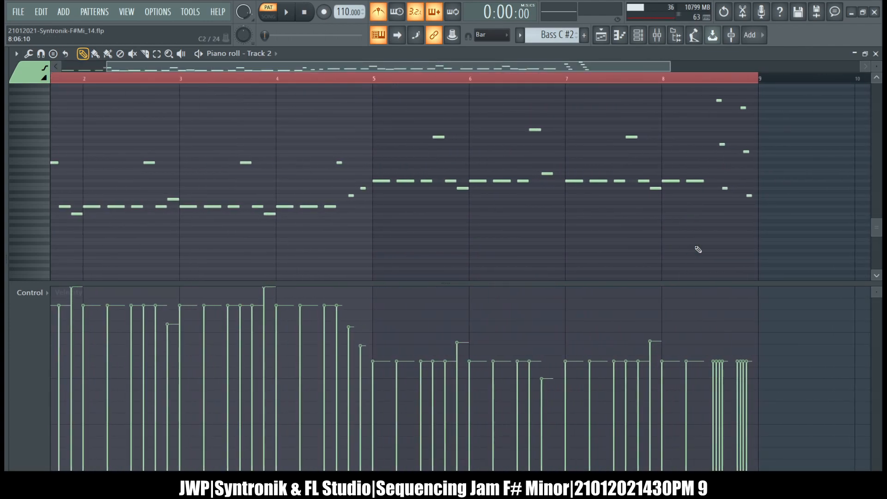
scroll(698, 249, "up", 4)
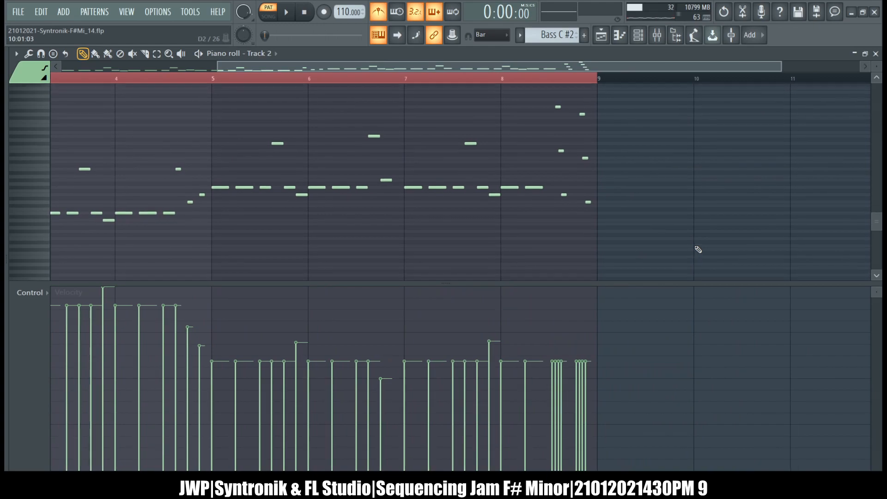
scroll(554, 107, "up", 1)
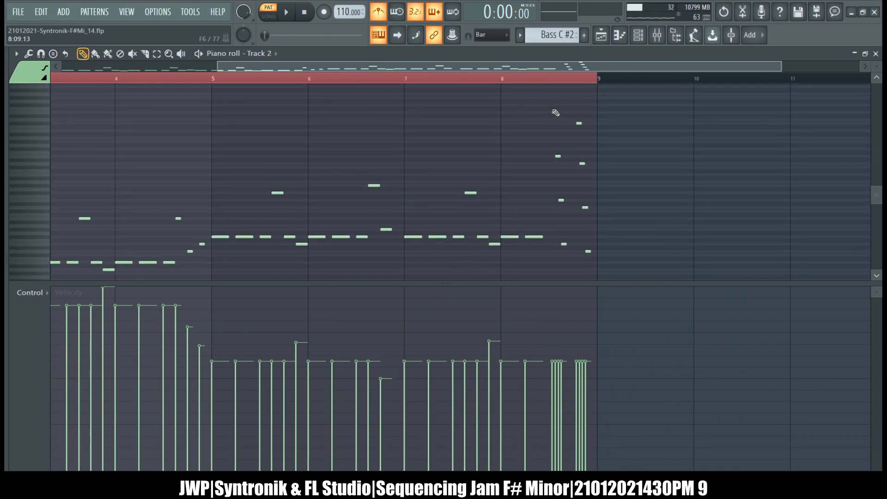
Raise the velocities of the first descending four-note run in bar 8 of the bass by 15%.
left_click_drag(555, 109, 573, 267)
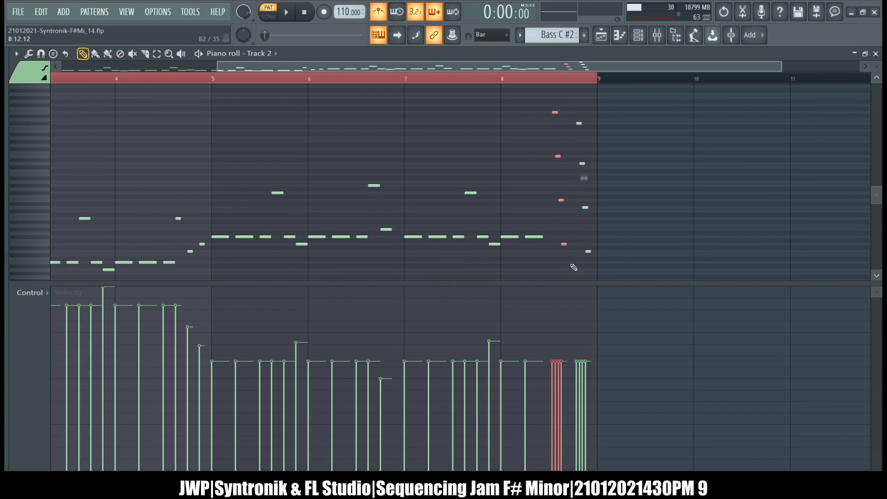
scroll(571, 265, "down", 1)
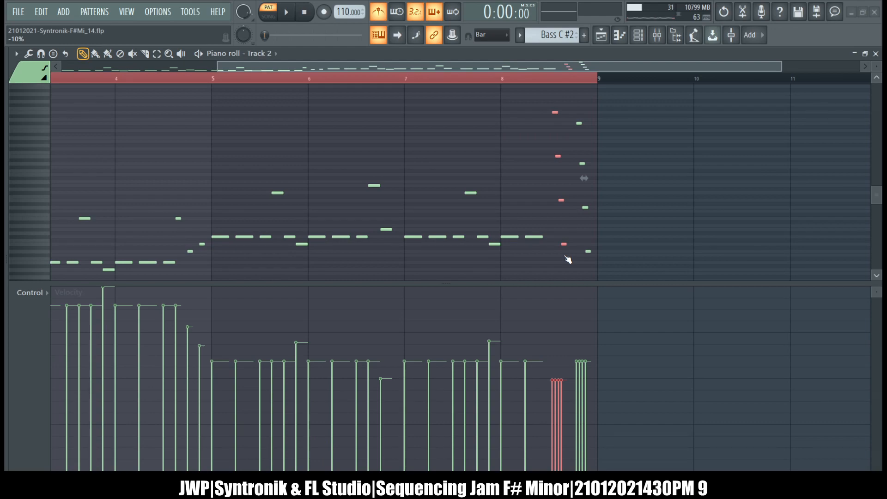
scroll(584, 178, "up", 1)
scroll(584, 178, "up", 2)
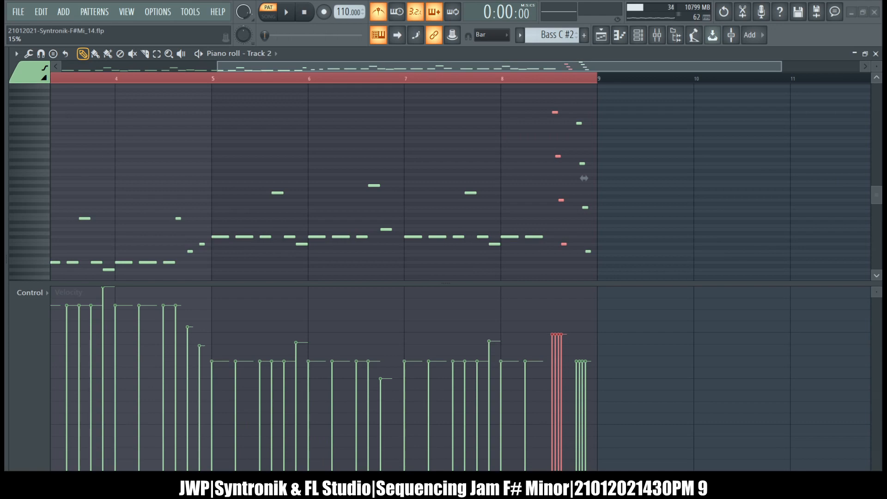
left_click_drag(634, 245, 593, 135)
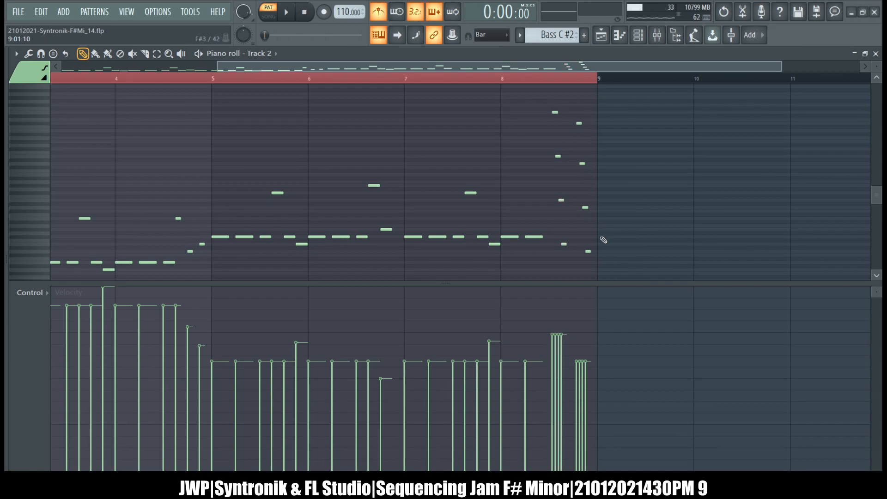
Raise the velocities of the final four-note run in bar 8, and trim them back by 5%.
left_click_drag(603, 260, 581, 109)
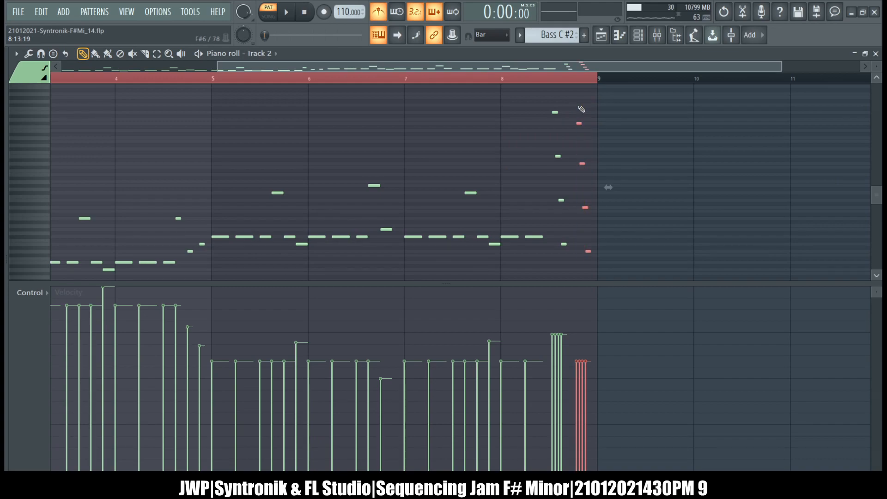
scroll(581, 109, "up", 3)
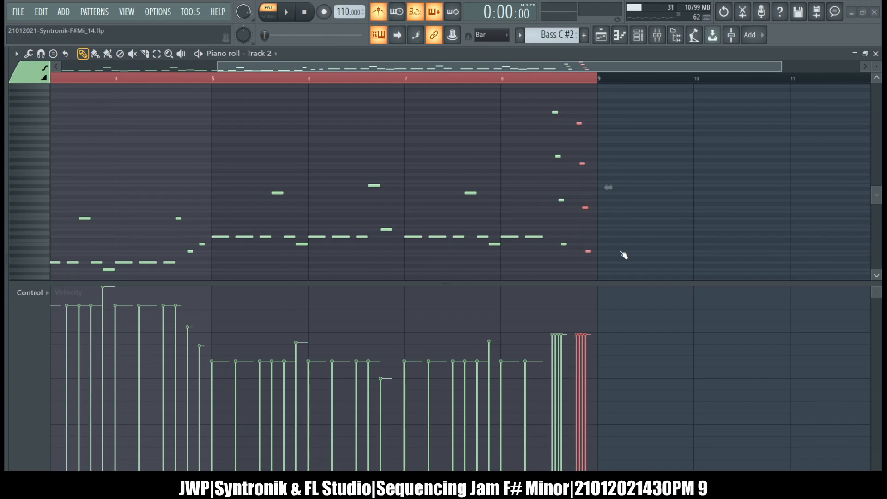
scroll(623, 254, "up", 2)
scroll(525, 319, "left", 3)
scroll(525, 320, "right", 2)
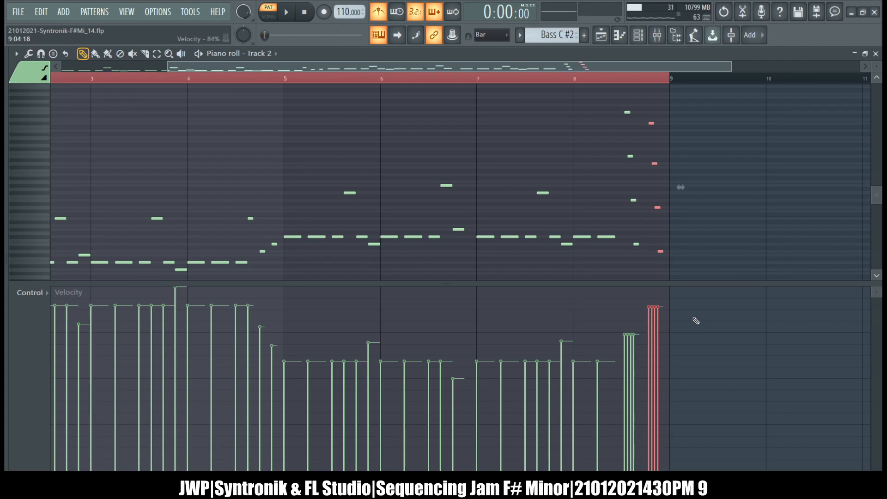
key("alt+x")
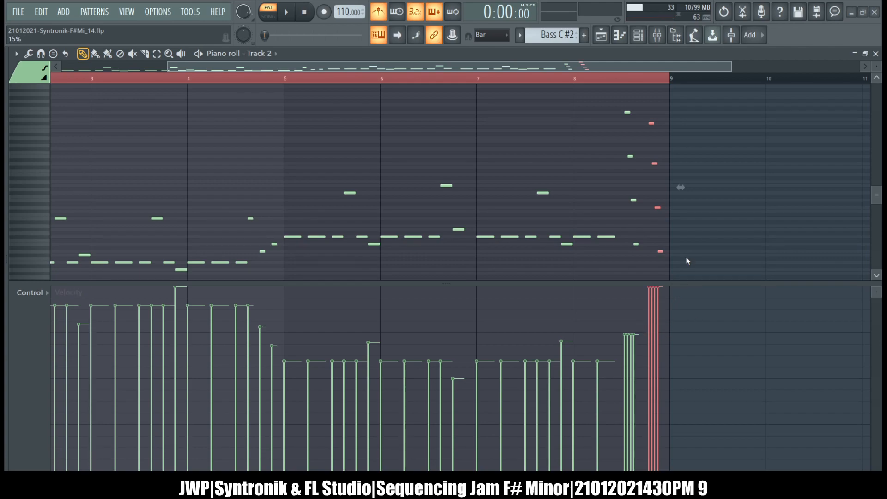
left_click(568, 258)
left_click_drag(617, 212, 618, 227)
left_click_drag(680, 187, 680, 187)
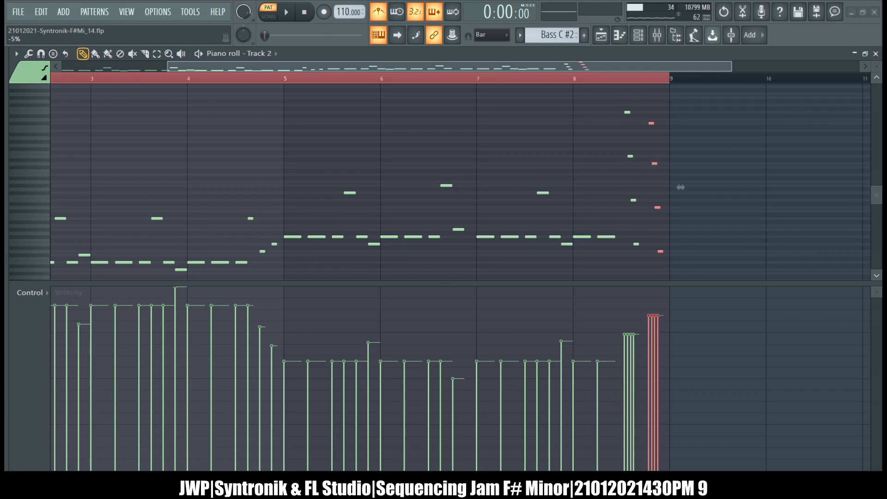
Lower the velocities of bar 8's first four-note run by 5% and play the bass pattern through to check it.
left_click_drag(643, 263, 626, 111)
scroll(626, 111, "down", 2)
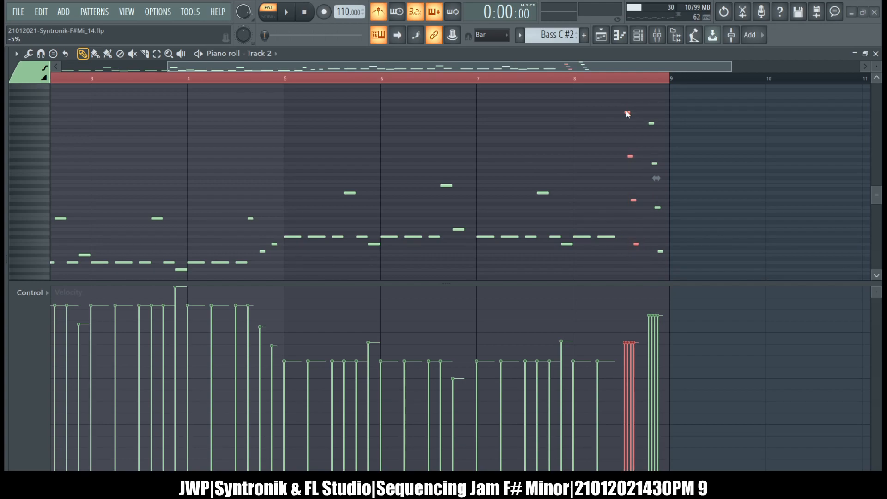
scroll(576, 236, "left", 3)
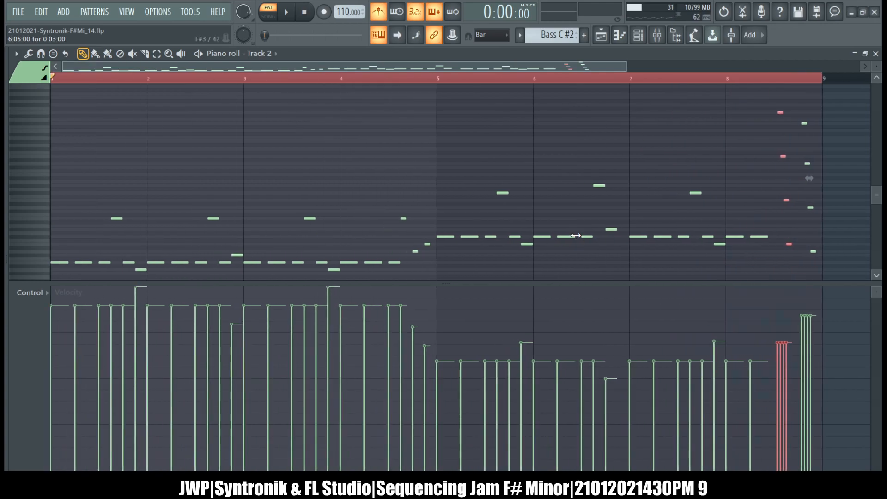
key("space")
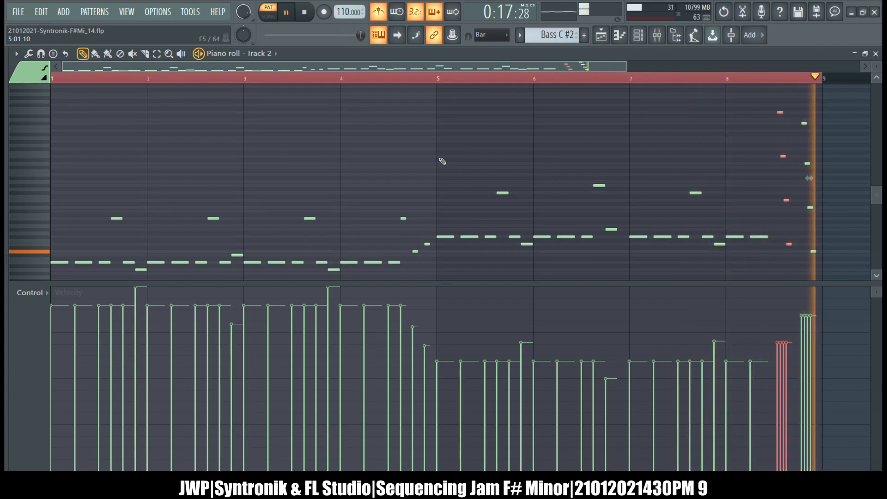
key("space")
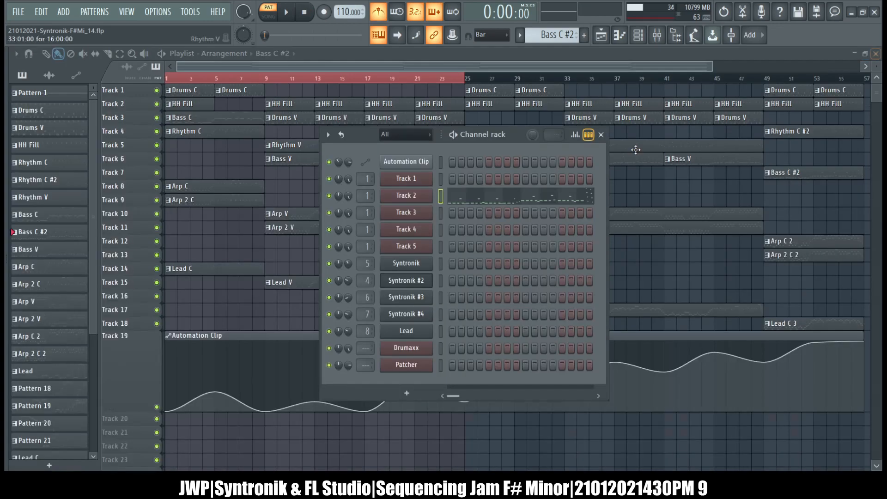
Close the bass note editor and the channel rack, and open the Arp C 2 pattern's notes from the playlist.
left_click(875, 54)
left_click(600, 134)
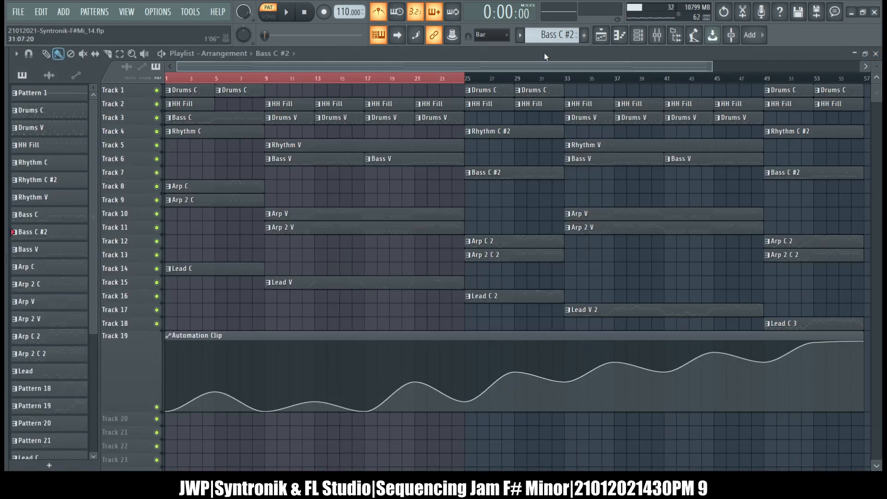
left_click(501, 243)
double_click(501, 243)
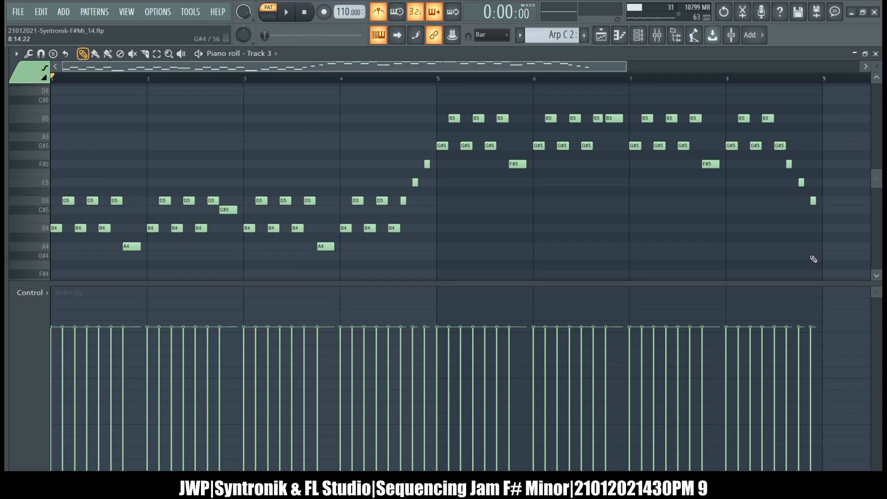
Raise the velocities of all Arp C 2 notes to the maximum and deselect them.
key("ctrl+a")
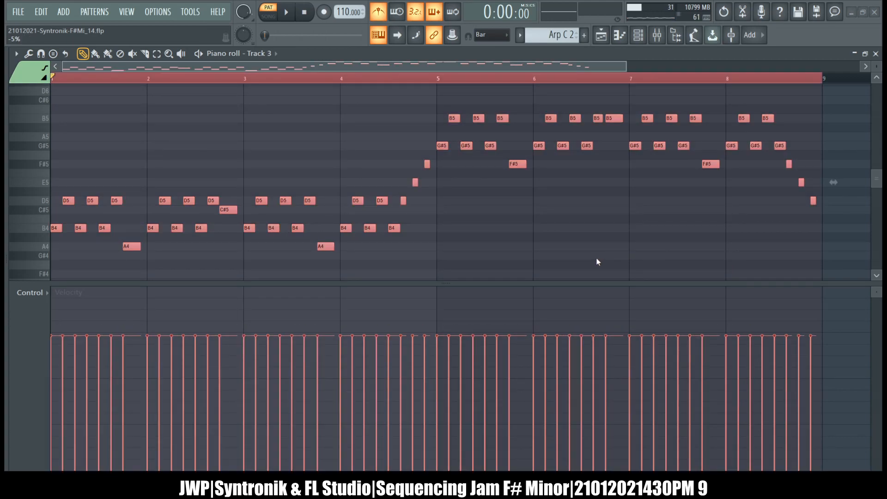
left_click_drag(611, 204, 617, 145)
key("ctrl+d")
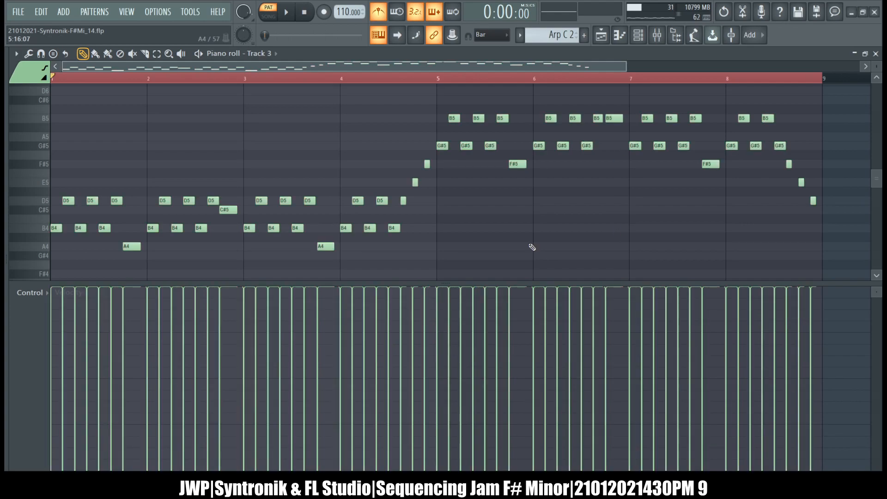
Select the arp notes of bars 5 through 8 and offset their velocities by -40%.
left_click_drag(827, 250, 447, 100)
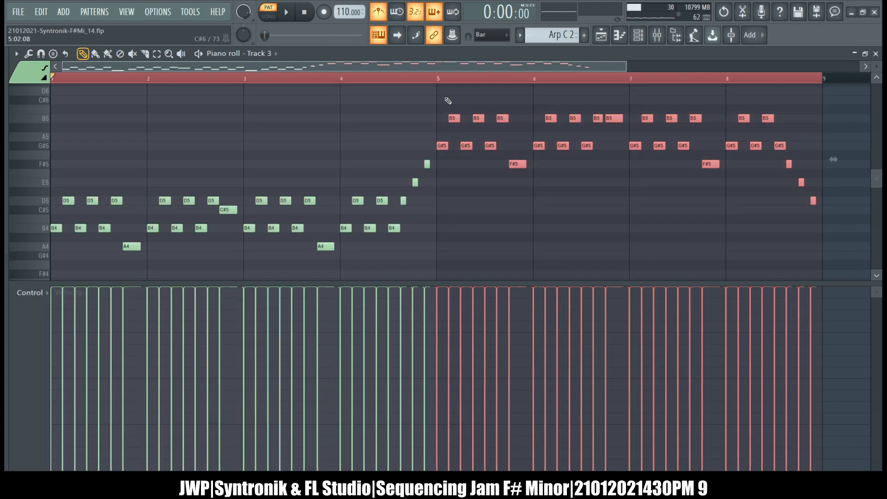
key("alt+x")
left_click_drag(619, 178, 619, 209)
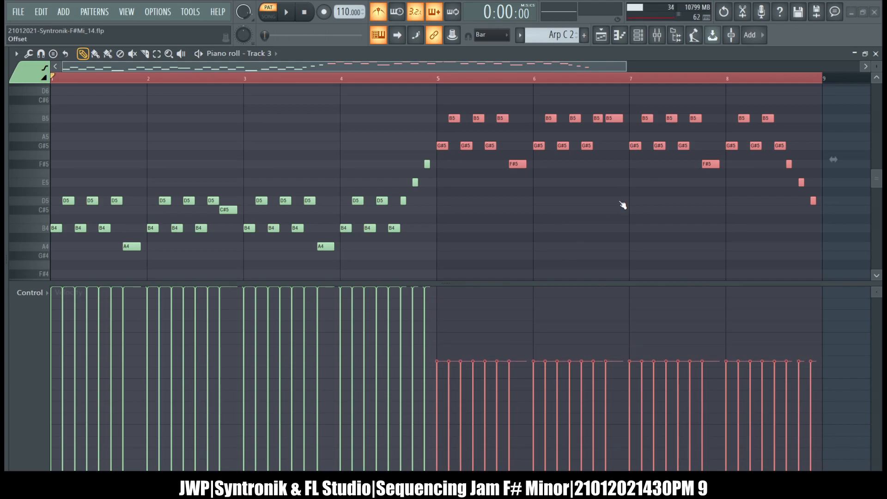
left_click(628, 255)
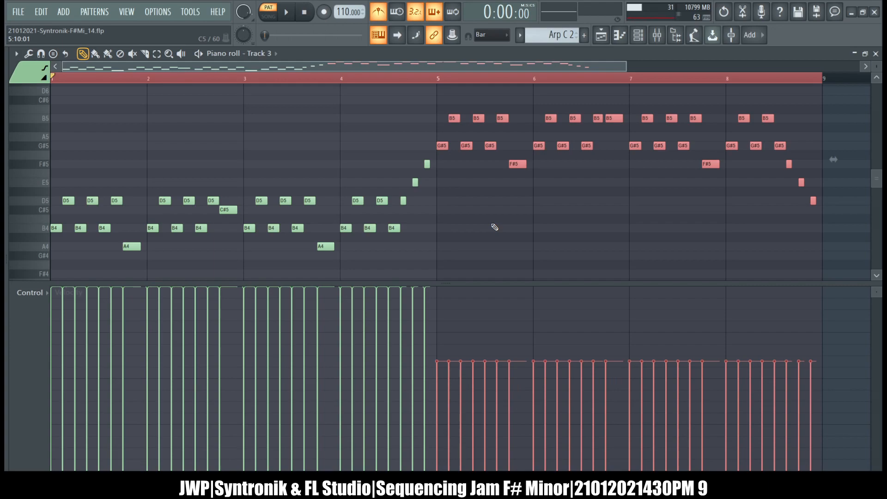
Invert the selection to the arp notes of bars 1 through 4, reduce their velocities slightly from maximum, and deselect them.
key("shift+i")
key("alt+x")
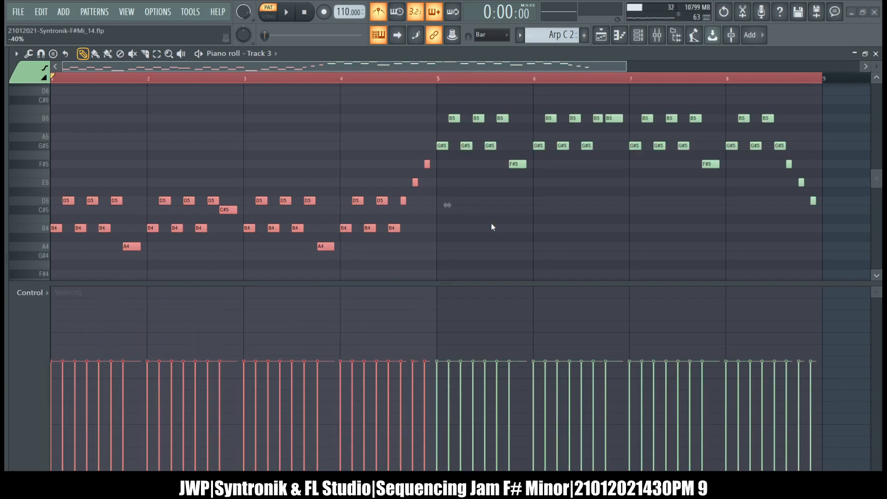
left_click(568, 264)
left_click_drag(448, 205, 442, 205)
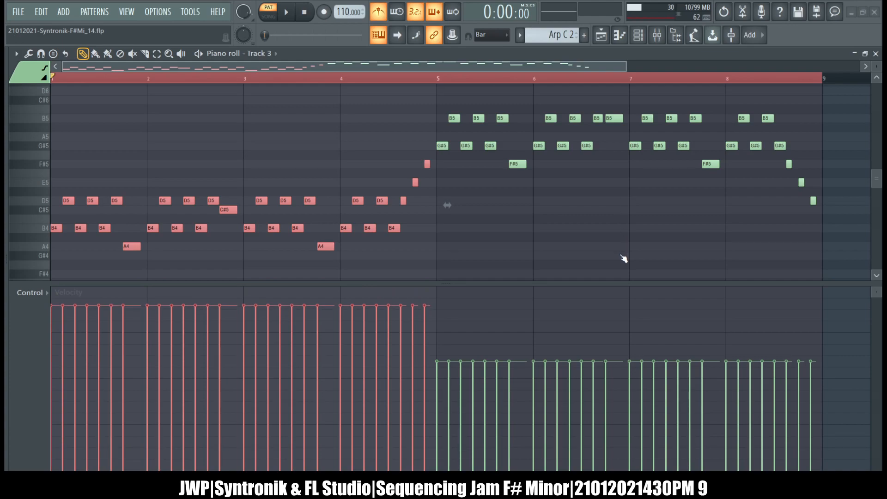
key("ctrl+d")
Raise the velocities of the closing A4 notes in bars 1 and 3 to the maximum.
scroll(194, 197, "down", 1)
scroll(194, 197, "down", 4)
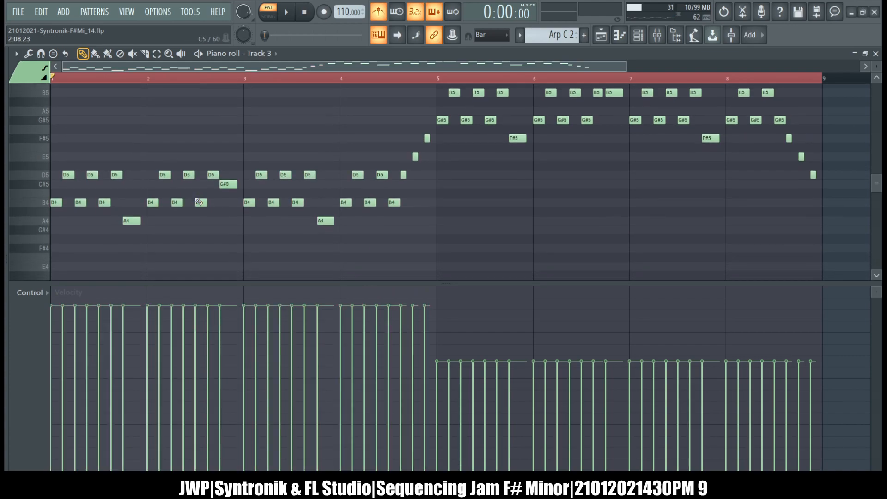
left_click(132, 221)
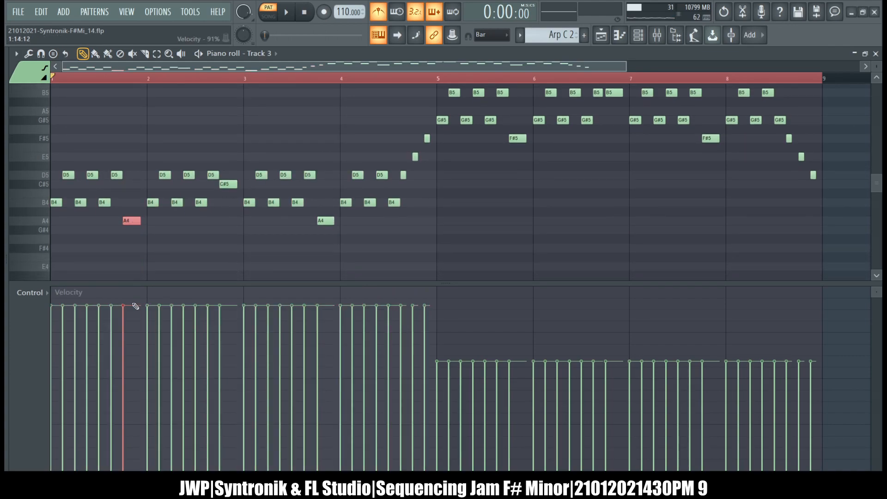
left_click(326, 220, "ctrl")
mouse_move(322, 292)
left_mouse_down()
mouse_move(325, 272)
mouse_move(66, 194)
left_mouse_up()
left_click(237, 263, "ctrl")
Lower the velocity of bar 2's closing C#5 note slightly and taper the last two notes of bar 4 downward.
left_click(228, 184)
left_click_drag(223, 298, 224, 324)
left_click(264, 266, "ctrl")
scroll(396, 255, "up", 3)
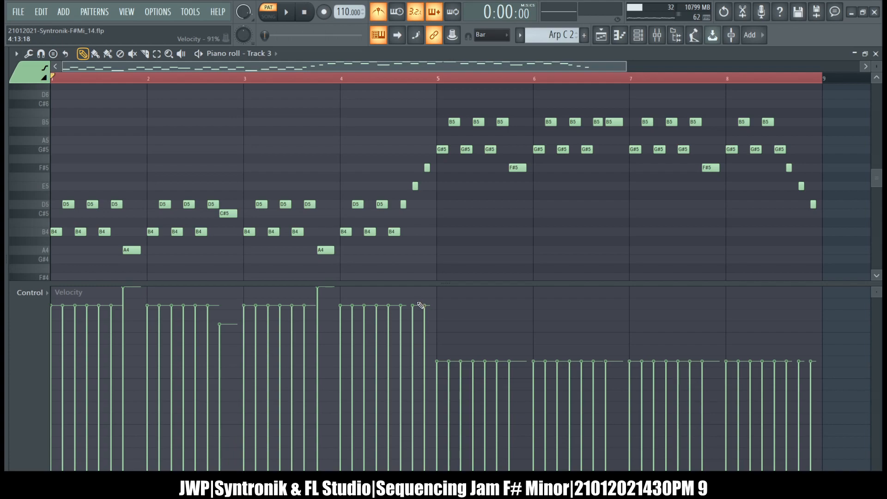
left_click_drag(429, 339, 414, 326)
scroll(509, 217, "right", 4)
scroll(509, 217, "left", 4)
Raise the velocities of the closing F#5 notes in bars 5 and 7 slightly above their neighbours.
mouse_move(535, 217)
left_mouse_down()
mouse_move(529, 182)
mouse_move(509, 165)
left_mouse_up()
left_click(500, 215, "ctrl")
left_click_drag(536, 217, 510, 163)
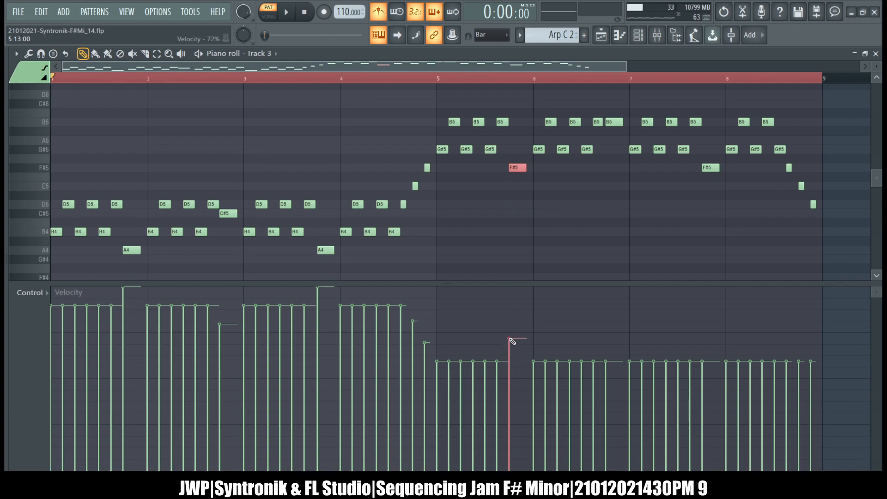
left_click(587, 254, "ctrl")
left_click_drag(727, 226, 702, 163)
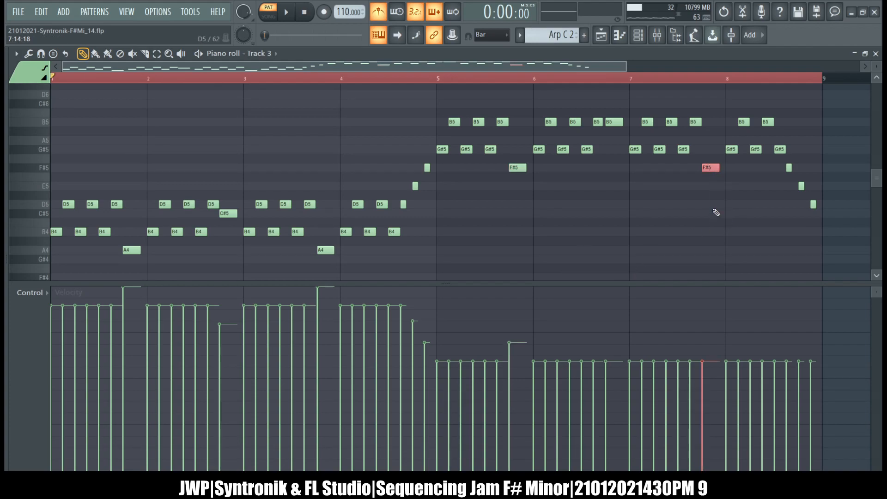
left_click(661, 245, "ctrl")
Raise the velocity of bar 6's closing B5 note to roughly the level of the accents in bars 5 and 7.
scroll(621, 194, "up", 1)
scroll(622, 194, "up", 1)
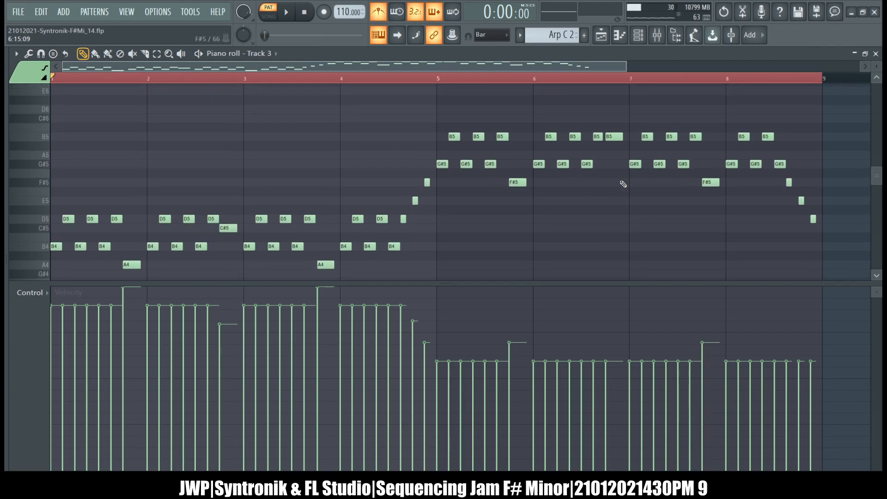
scroll(618, 183, "up", 3)
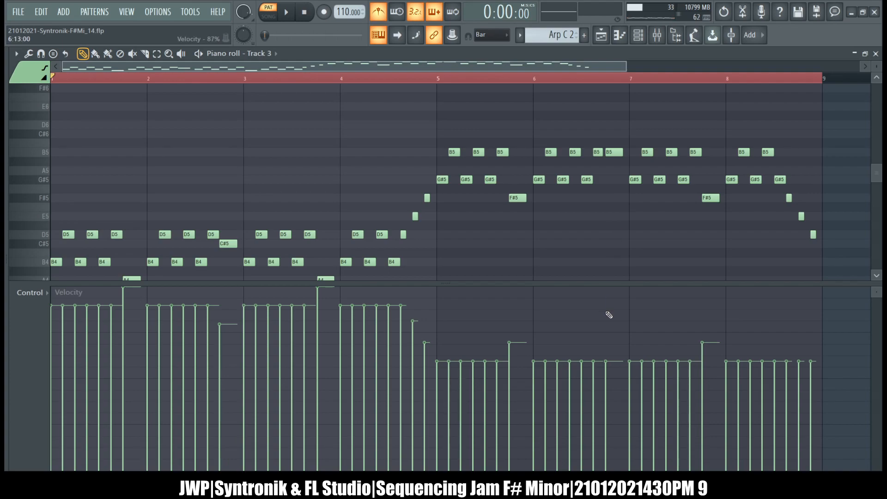
left_click_drag(616, 360, 615, 344)
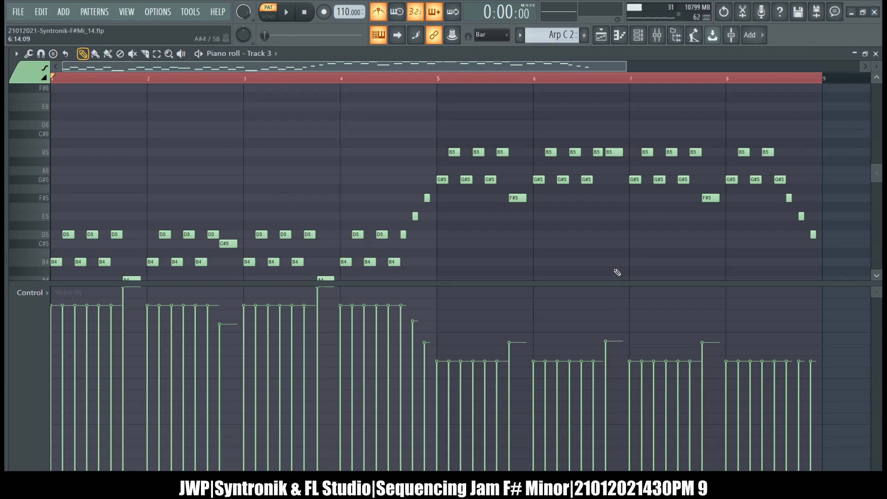
Shape the velocities of bar 8's last three arp notes into a rising ramp, with the final note at about 89%.
scroll(616, 272, "right", 5)
scroll(615, 267, "up", 1)
scroll(615, 267, "down", 2)
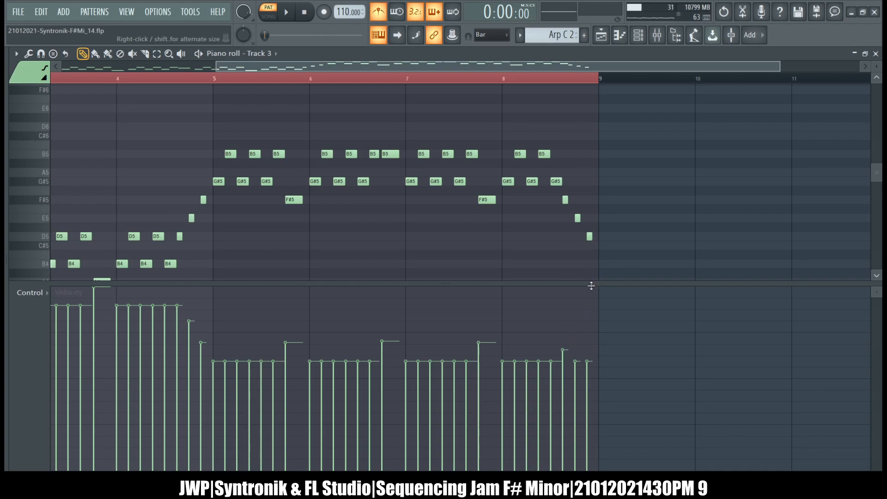
left_click(589, 307)
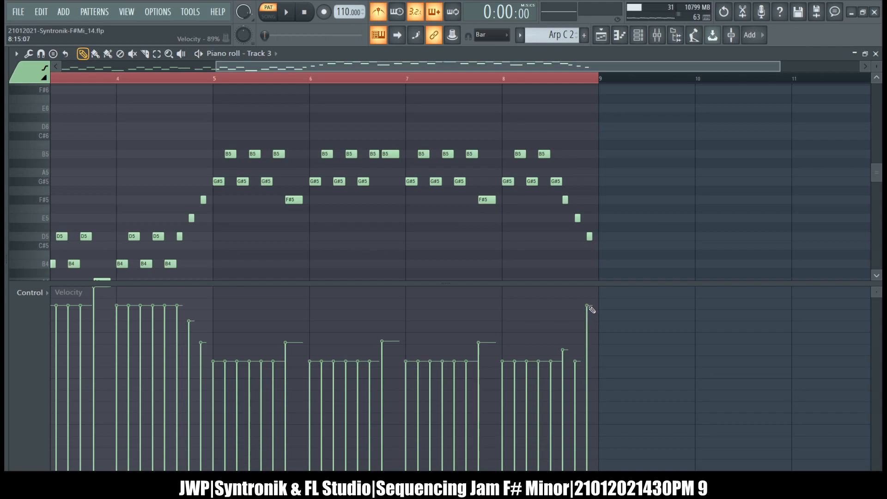
left_click(576, 323)
left_click(563, 342)
Play back the Arp C 2 pattern from the start to check its shaped velocities, and stop playback.
scroll(522, 259, "left", 3)
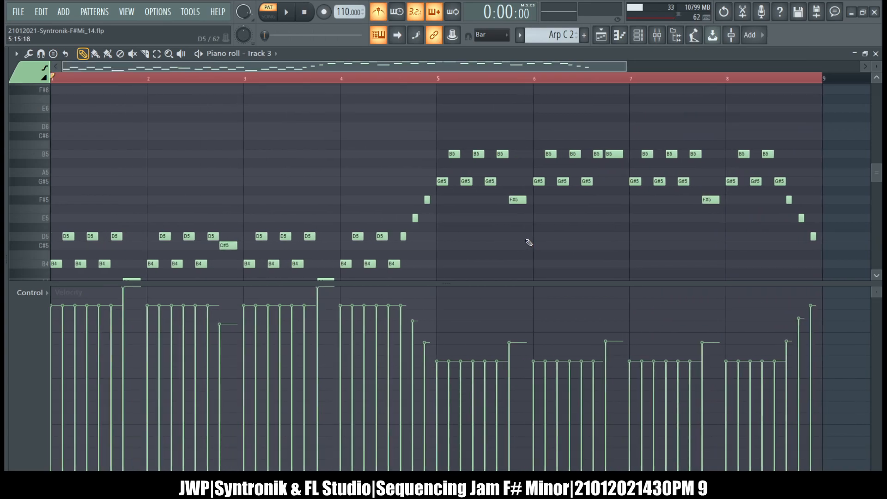
key("space")
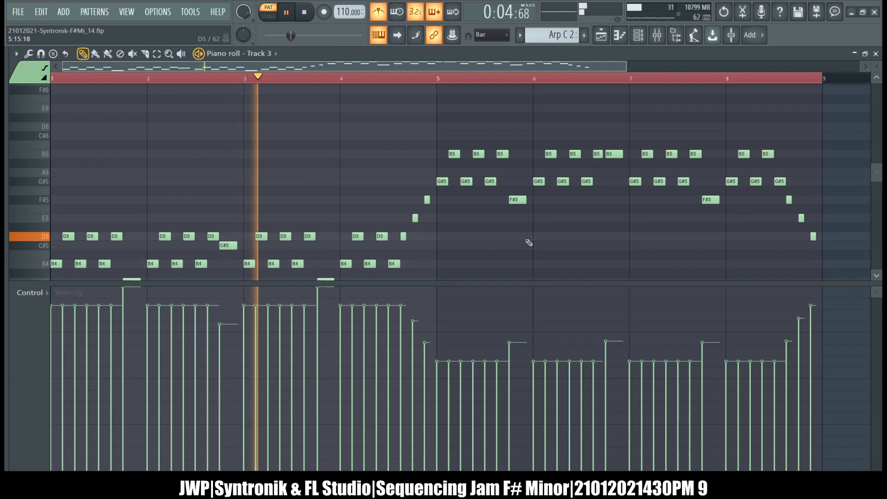
scroll(529, 243, "down", 2)
scroll(529, 243, "up", 3)
scroll(529, 242, "down", 3)
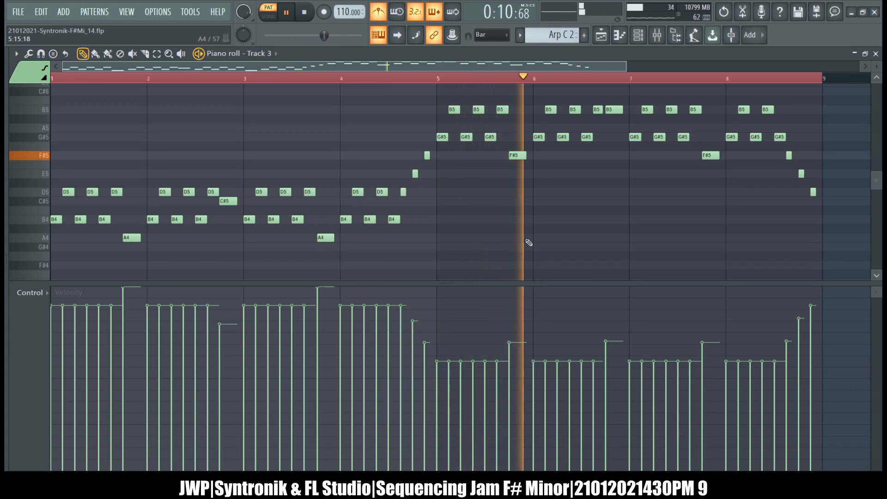
left_click(309, 19)
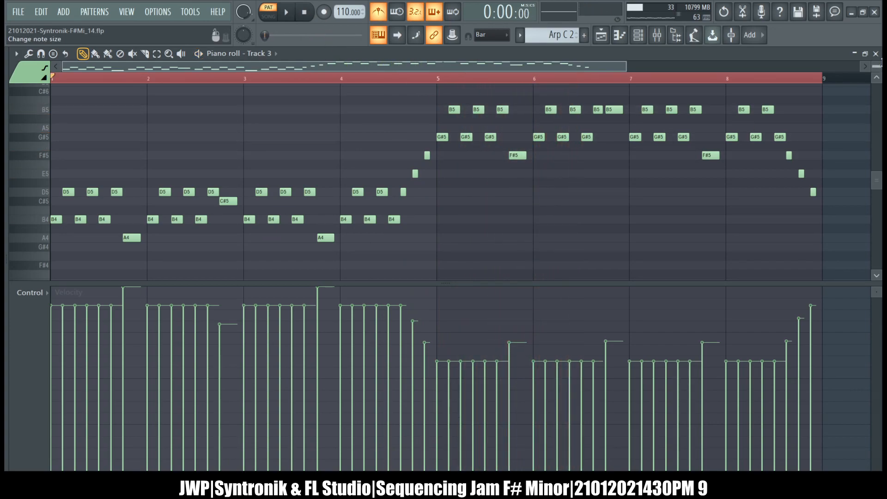
Open the Arp 2 C 2 pattern from the playlist and raise the velocity of all its notes to 100%.
left_click(876, 54)
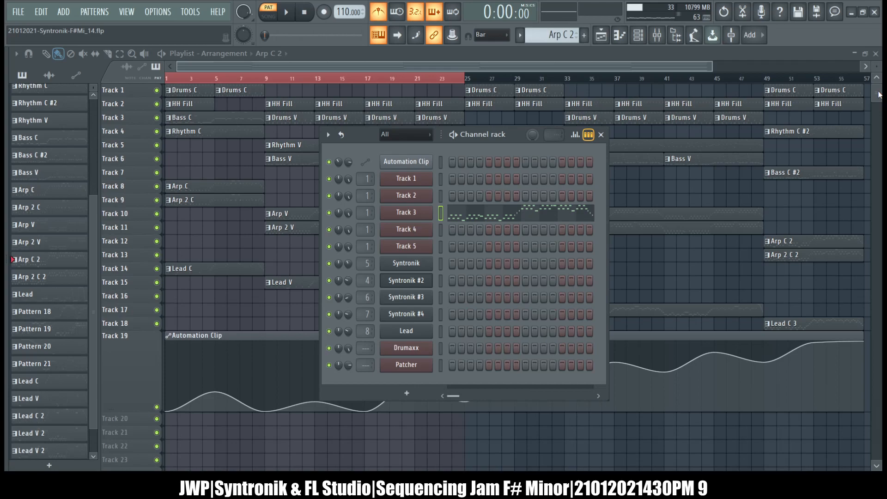
left_click(684, 56)
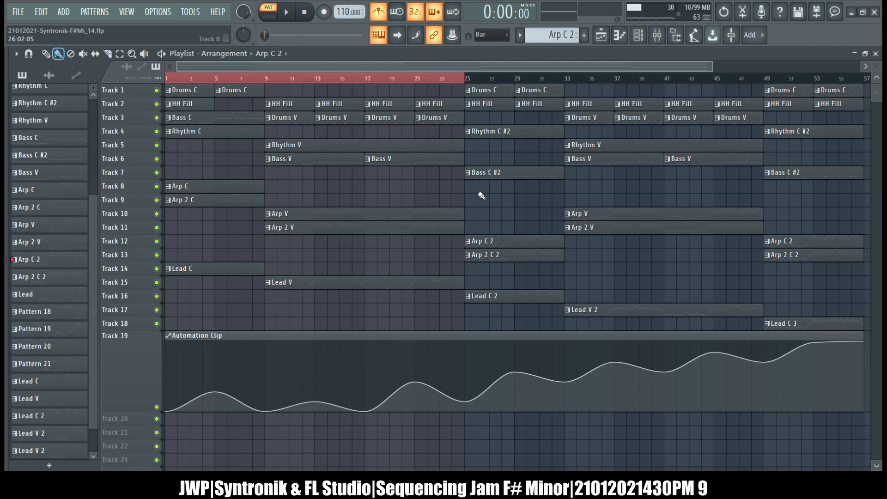
double_click(515, 253)
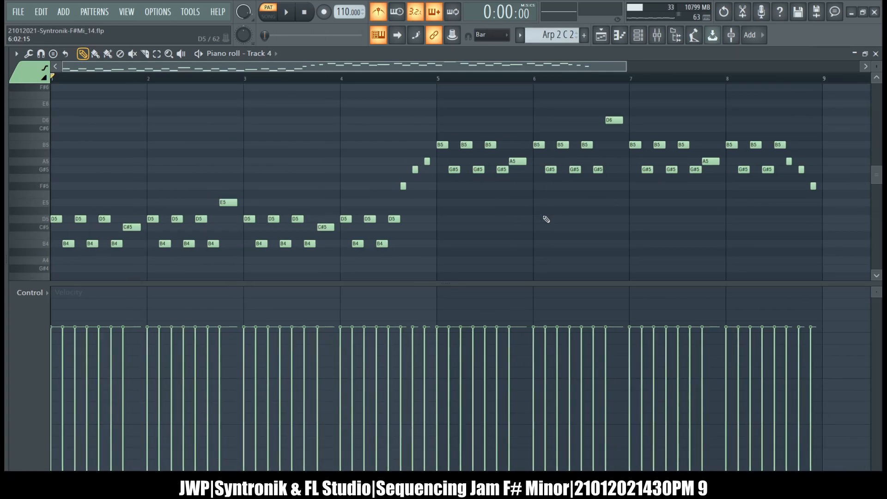
key("ctrl+a")
scroll(544, 219, "down", 1)
scroll(573, 249, "up", 3)
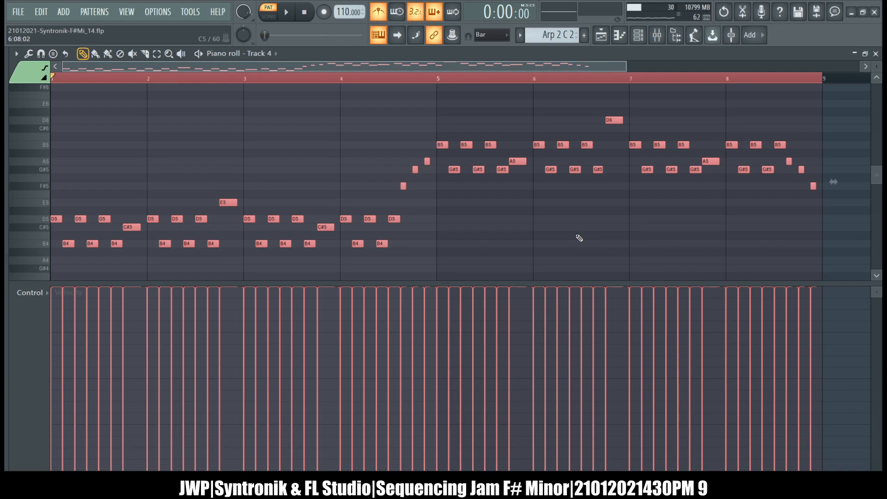
Select the notes in bars 5 to 8 and lower their velocities by 40%.
left_click(579, 238)
left_click_drag(824, 230, 443, 119)
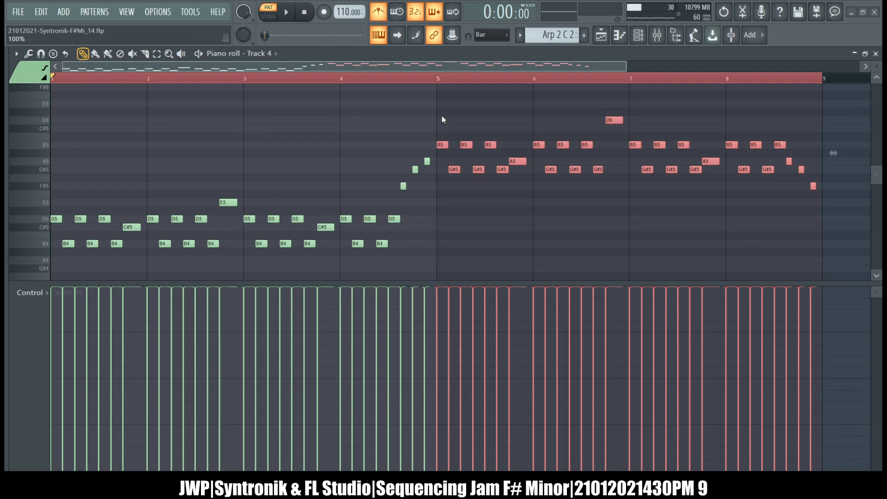
left_click_drag(608, 234, 608, 272)
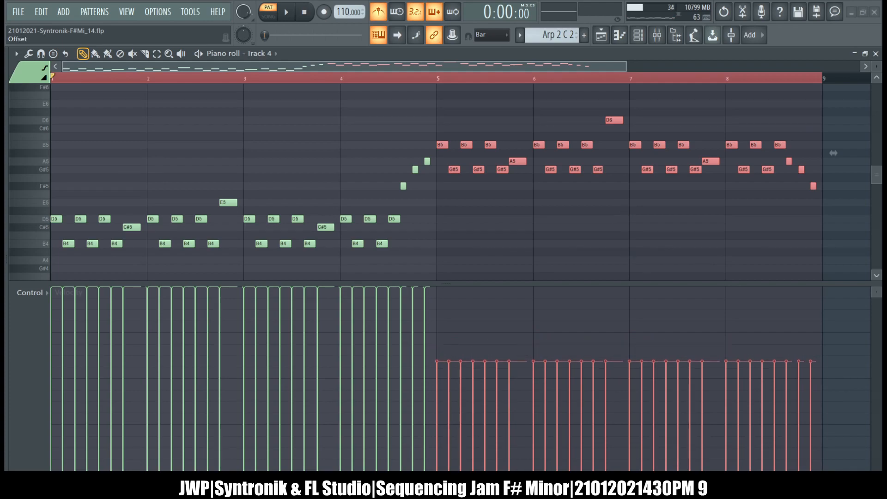
left_click_drag(623, 202, 623, 202)
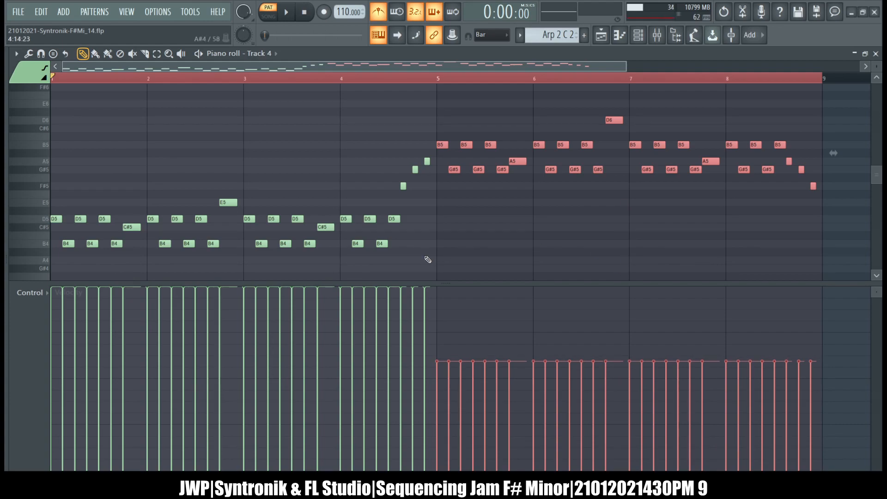
Invert the selection to the notes in bars 1 to 4, lower their velocities by 10%, and deselect them.
key("ctrl+i")
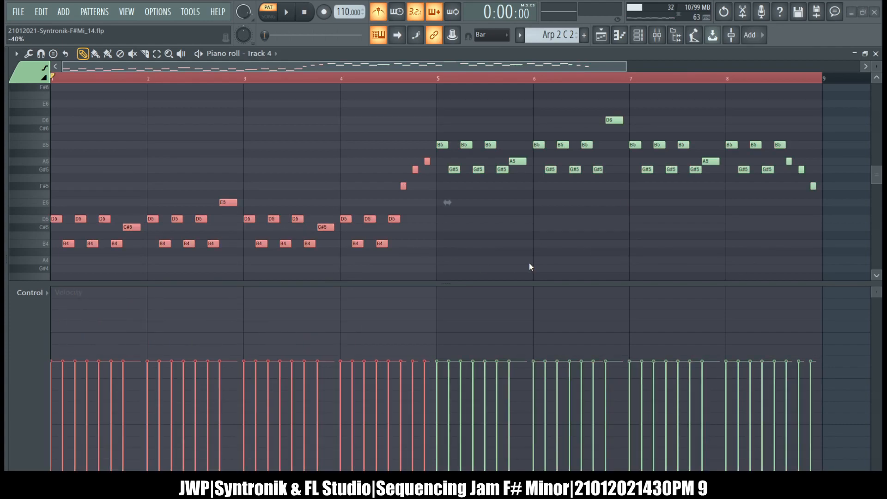
left_click_drag(624, 193, 624, 204)
left_click(625, 256)
left_click(494, 260, "ctrl")
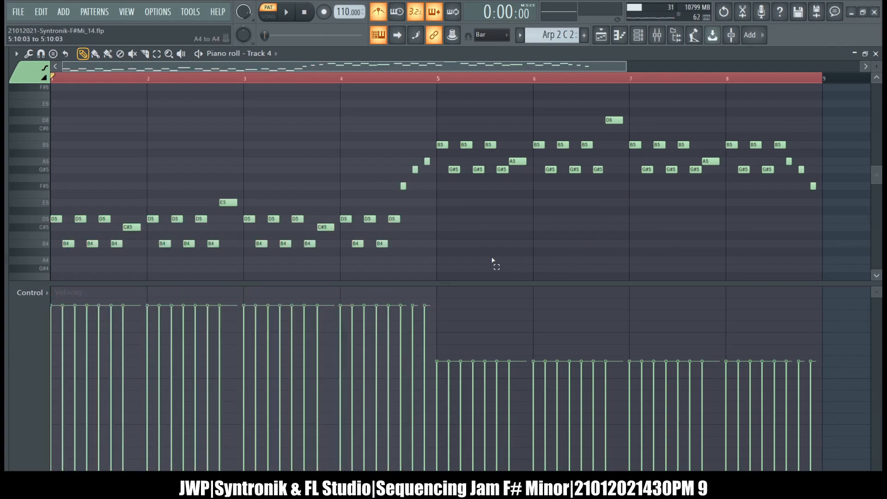
Raise the closing C#5 notes in bars 1 and 3 to full velocity and lower bar 2's closing E5 to about 80%.
left_click(136, 227, "ctrl")
left_click(325, 227, "ctrl")
mouse_move(124, 294)
left_mouse_down()
mouse_move(257, 246)
mouse_move(388, 258)
left_mouse_up()
left_click(437, 258, "ctrl")
left_click(227, 202, "ctrl")
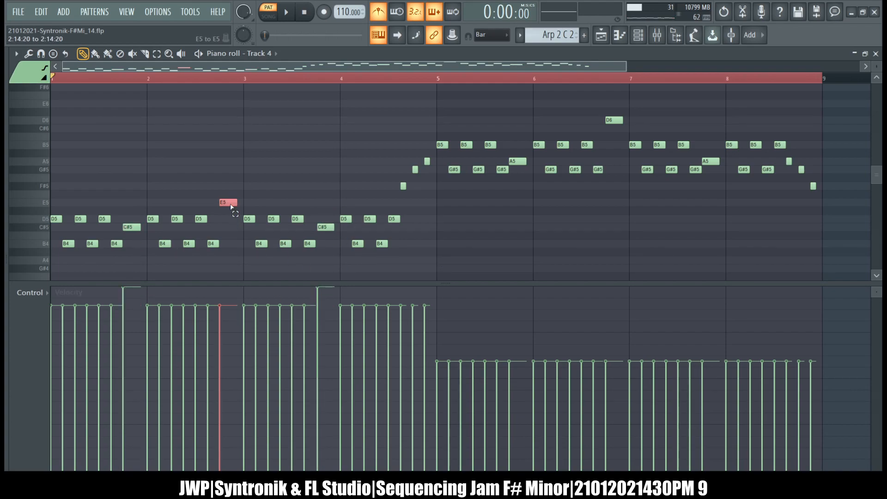
left_click(227, 317)
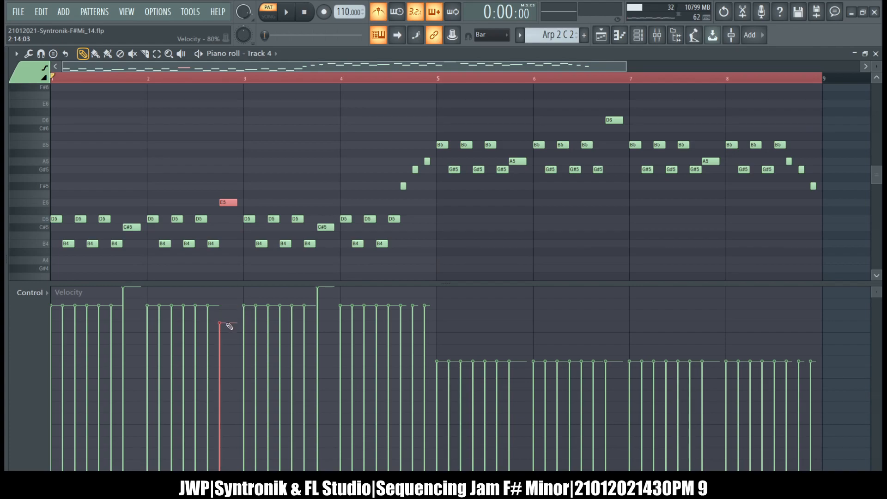
Raise the closing A5 velocities in bars 5 and 7 slightly above their neighbours and lower bar 6's closing D6 to about 49%.
left_click(504, 238, "ctrl")
left_click(519, 161, "ctrl")
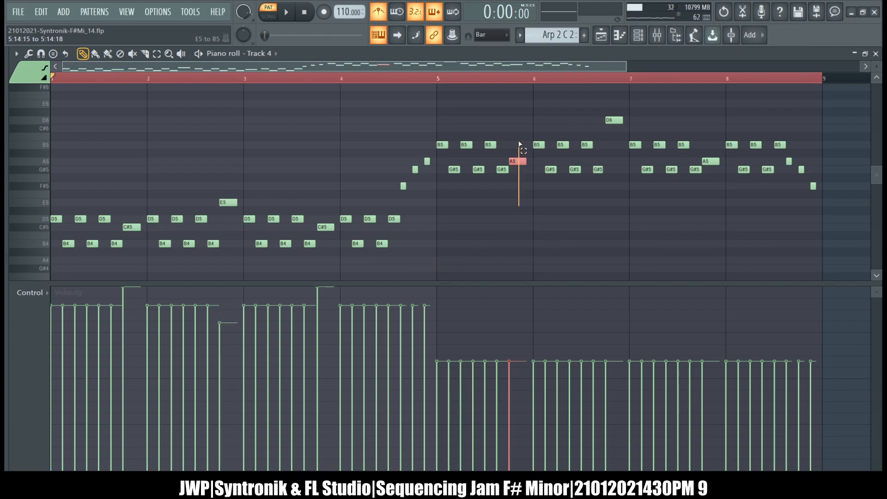
left_click(709, 161, "ctrl")
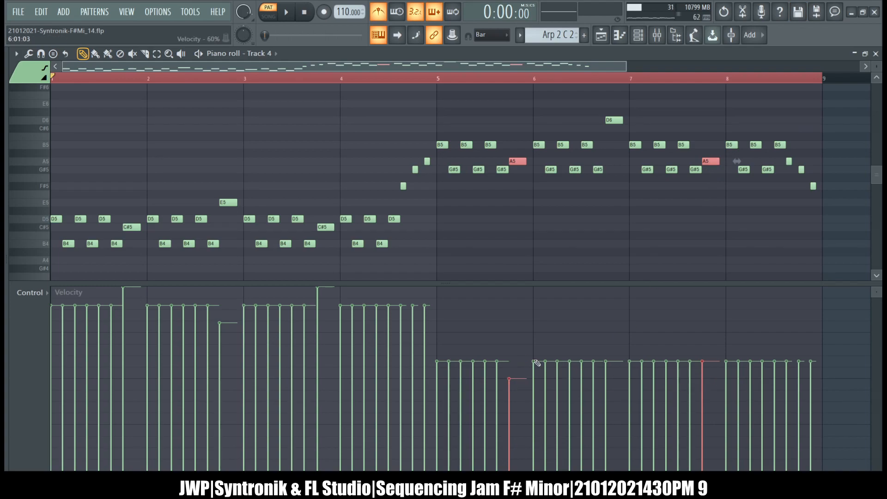
left_click(515, 344)
left_click(614, 120)
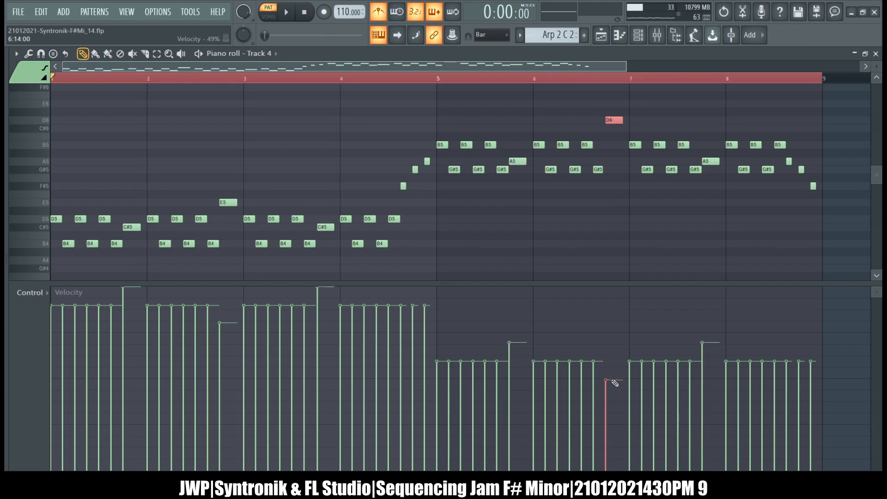
left_click(628, 248, "ctrl")
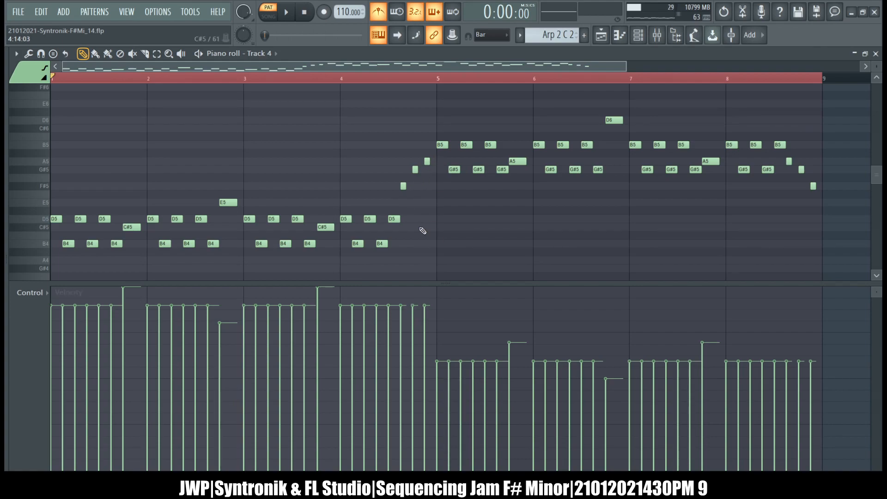
Taper the velocities of bar 4's last three notes downward and shape bar 8's last three into a rising ramp.
left_click_drag(406, 323, 414, 337)
left_click(426, 349)
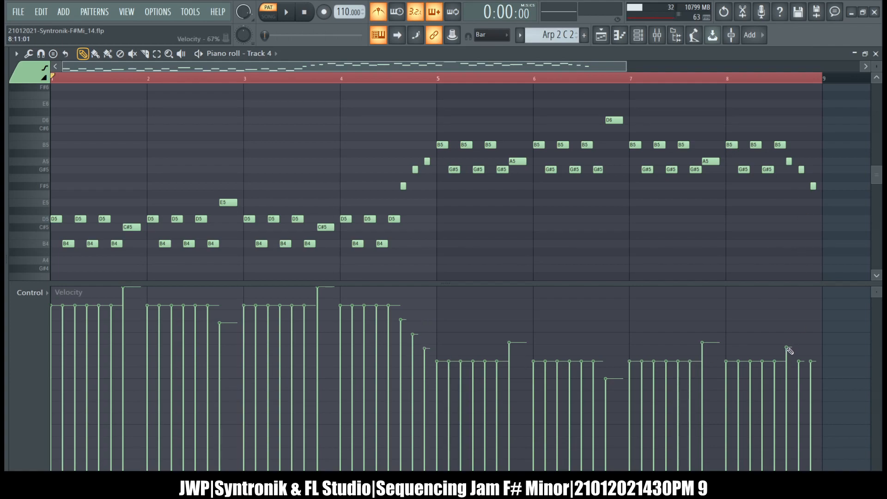
left_click_drag(801, 339, 817, 310)
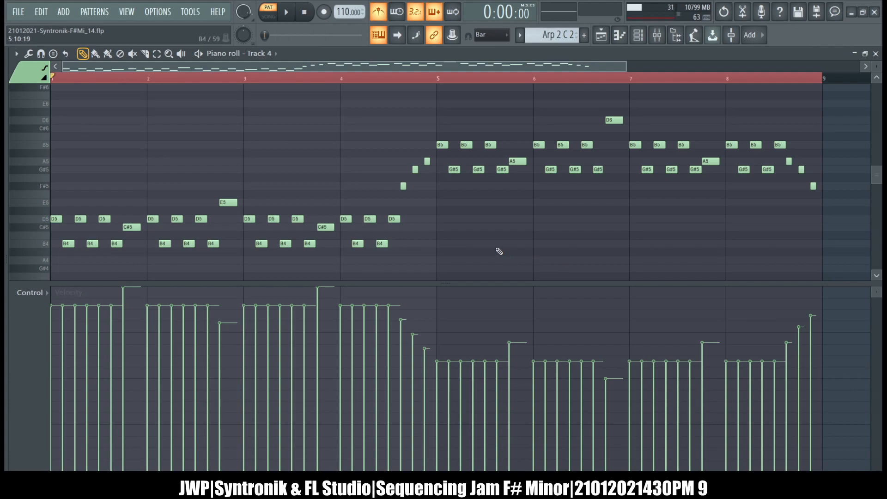
Play back the Arp 2 C 2 pattern to check its velocities and return to the playlist arrangement.
key("space")
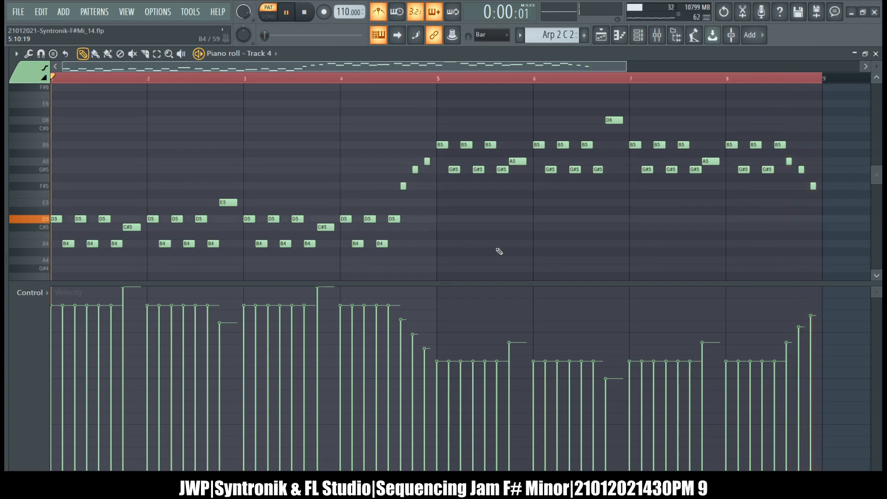
left_click(876, 54)
left_click(640, 54)
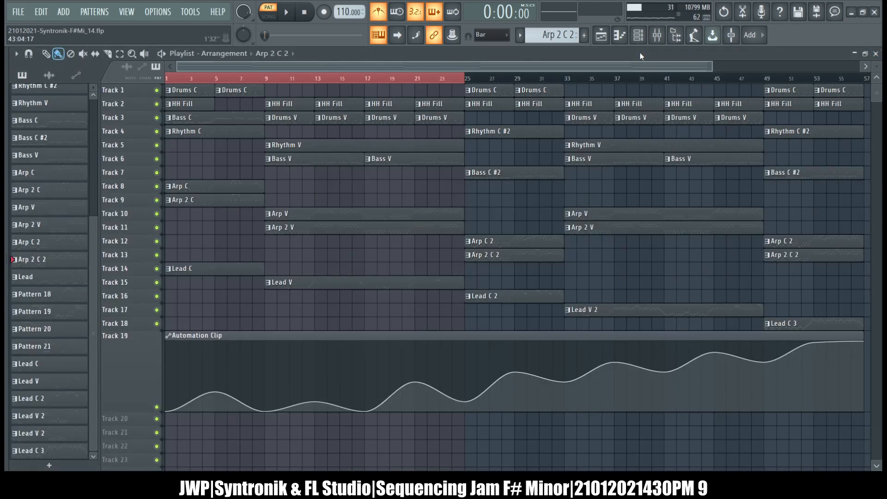
scroll(600, 245, "right", 2)
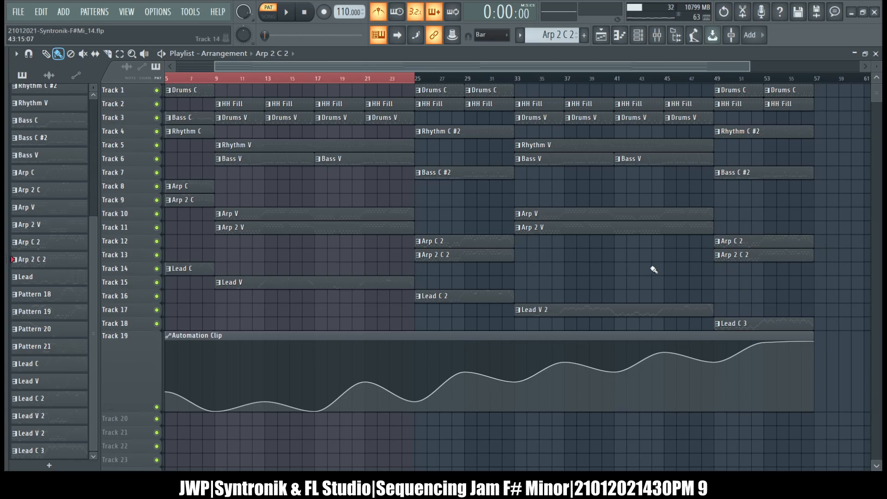
scroll(653, 269, "left", 2)
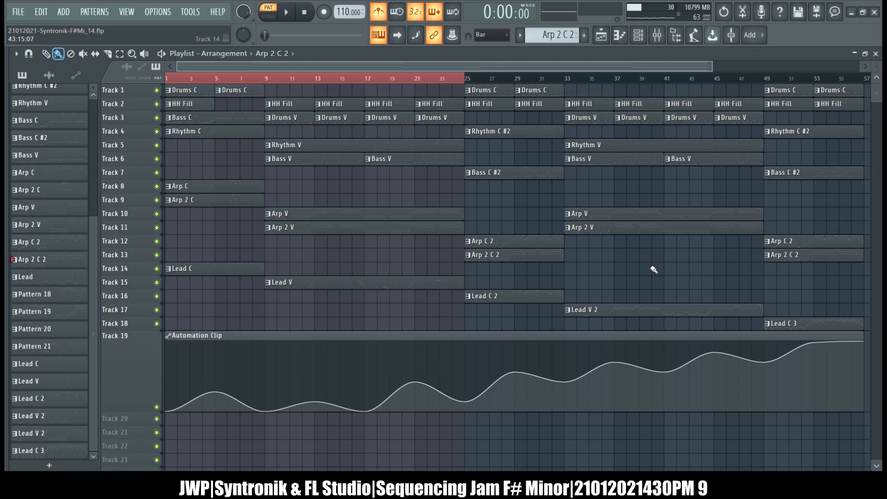
Open the Lead C 2 pattern from the playlist and raise the velocity of all its notes to 100%.
double_click(522, 302)
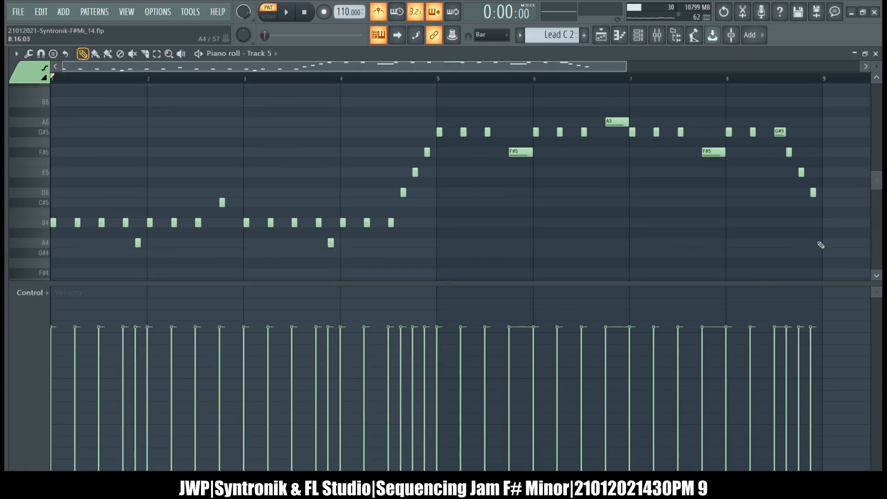
left_click_drag(822, 243, 445, 102)
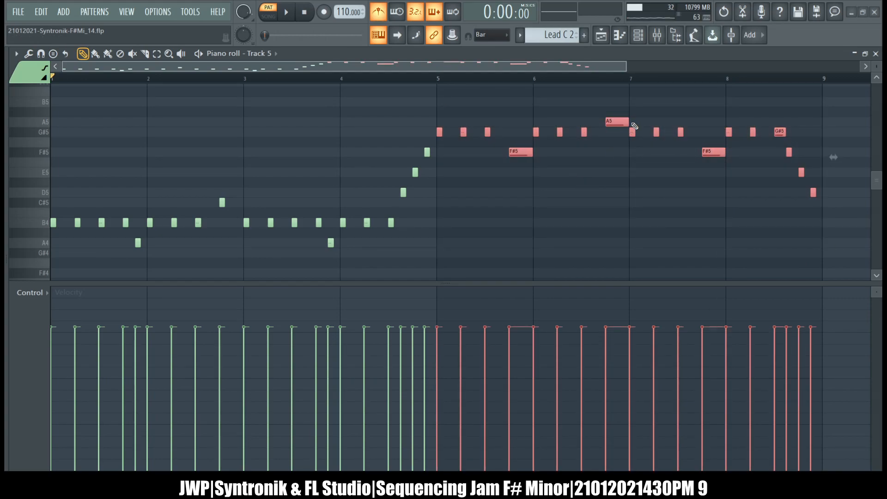
key("ctrl+a")
key("alt+x")
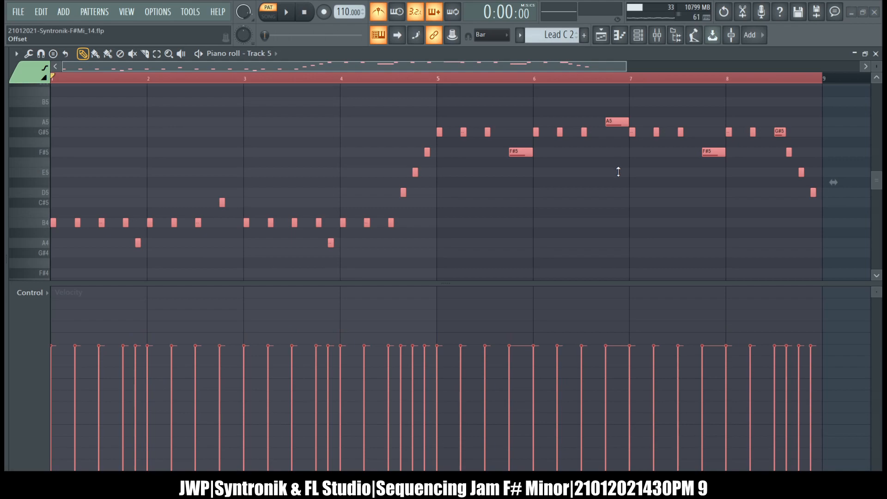
left_click_drag(624, 225, 623, 203)
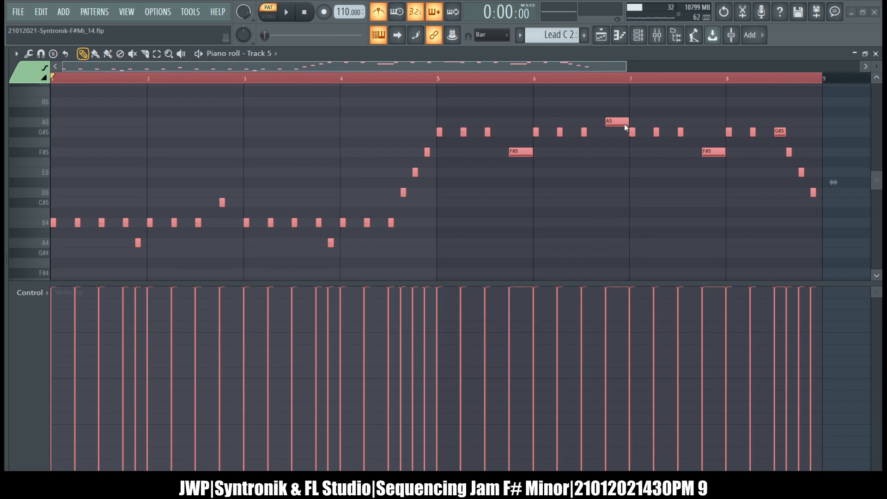
Lower the velocities of the lead notes in bars 5 to 8 by 40% and those in bars 1 to 4 by 10%.
key("ctrl+d")
left_click_drag(827, 224, 445, 105)
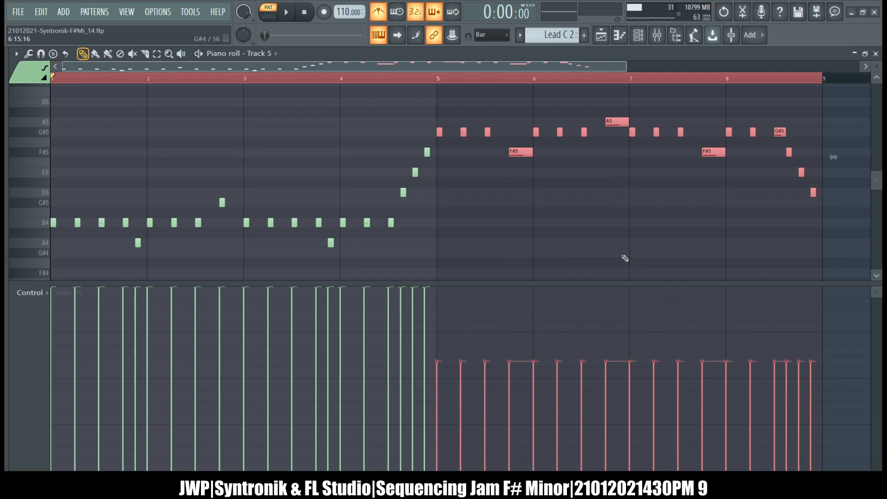
key("shift+i")
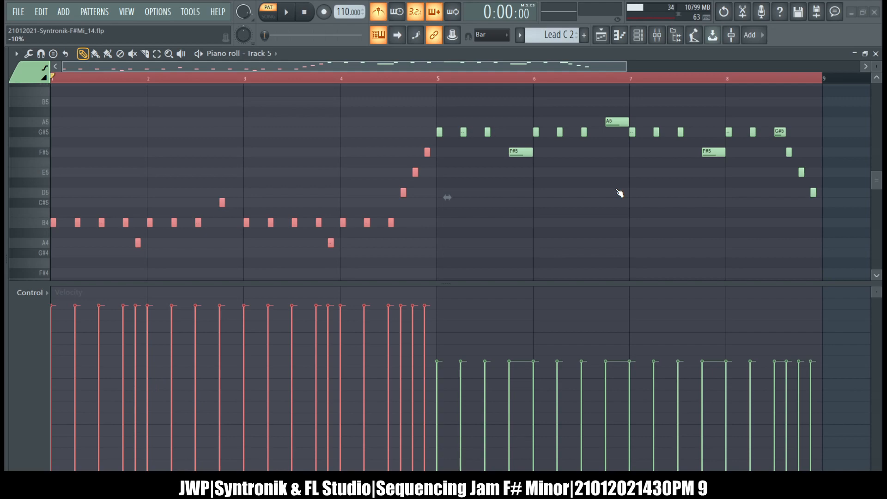
Raise the velocities of the closing A4 notes in bars 1 and 3 and the F#5 notes in bars 5 and 7, and play the pattern.
left_click_drag(355, 279, 202, 243)
left_click_drag(123, 241, 123, 243)
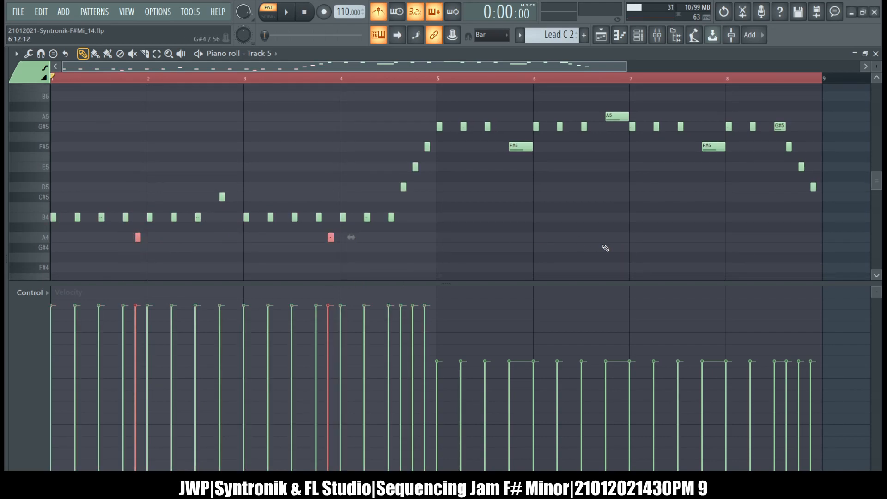
left_click_drag(706, 167, 516, 145)
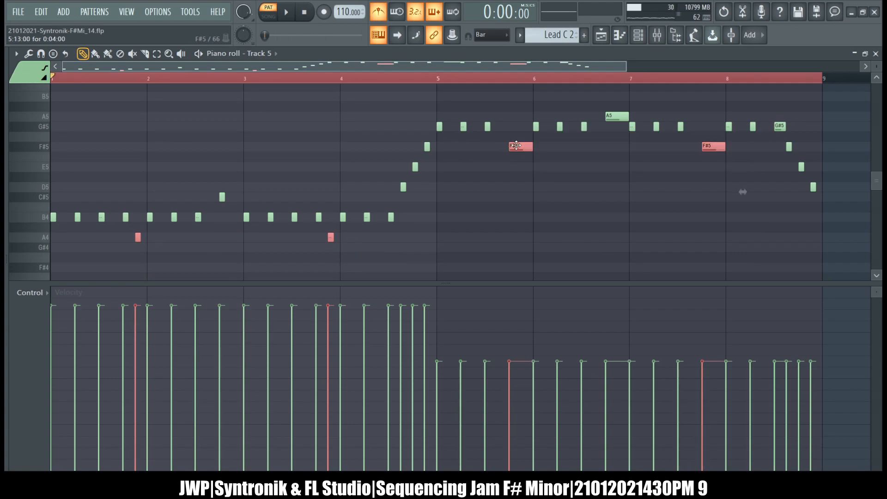
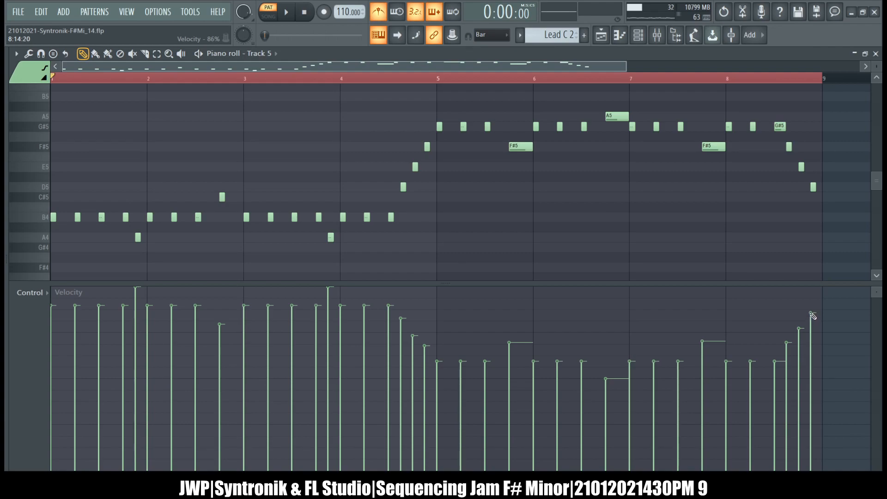
key("space")
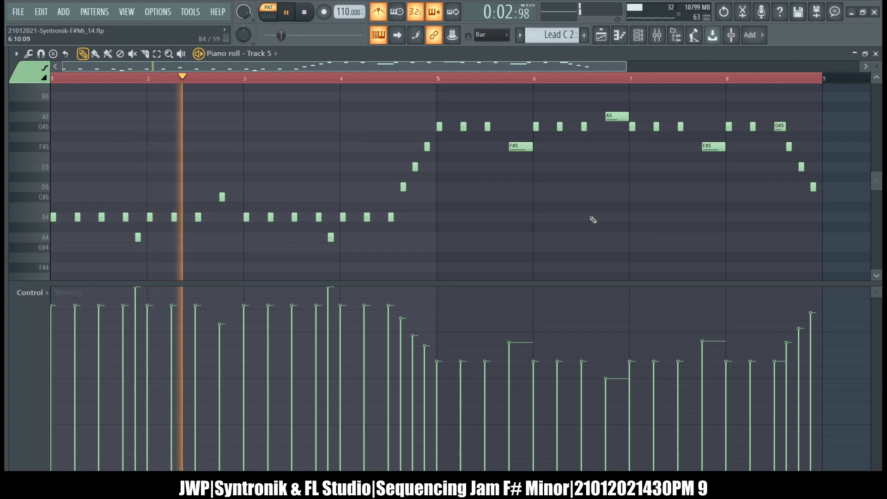
Play the Lead C 2 pattern and examine the Lead synth's velocity-related settings and its mixer channel levels.
scroll(593, 220, "up", 2)
scroll(593, 220, "down", 2)
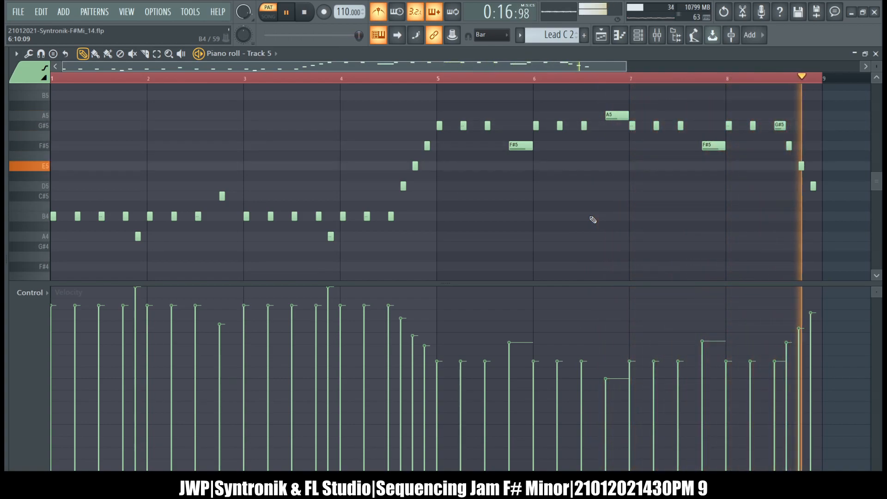
left_click(638, 36)
left_click(657, 35)
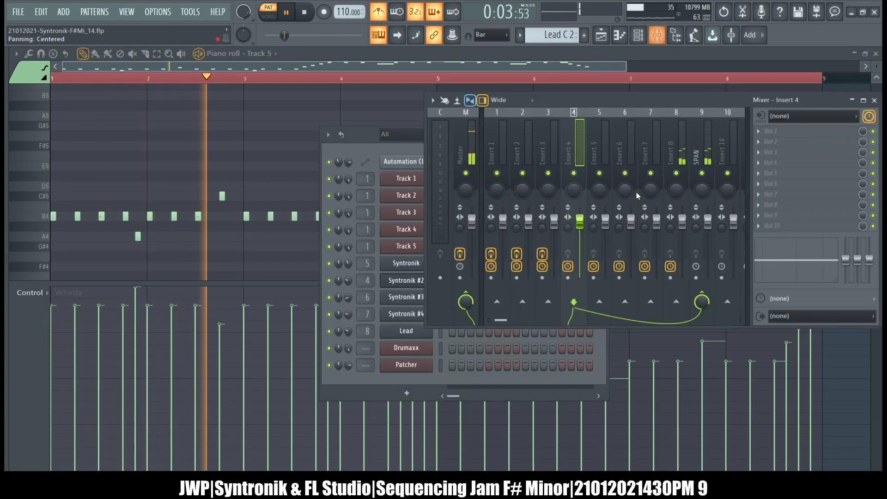
left_click(681, 159)
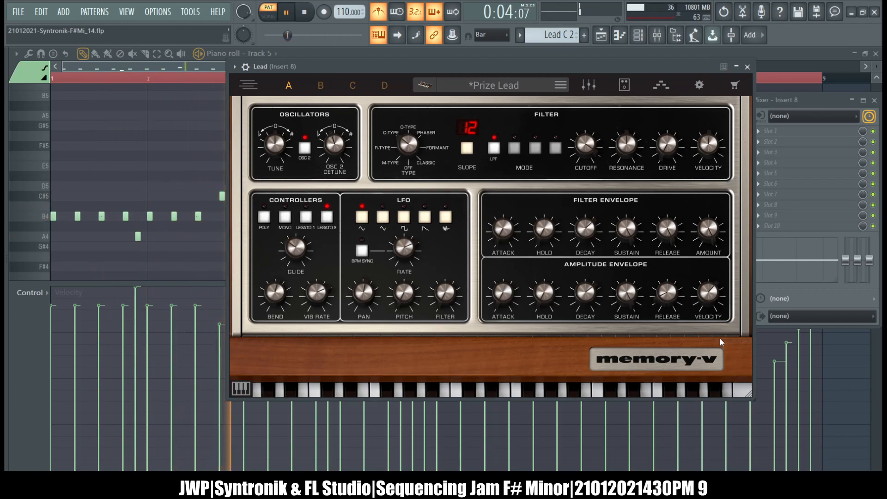
left_click(748, 66)
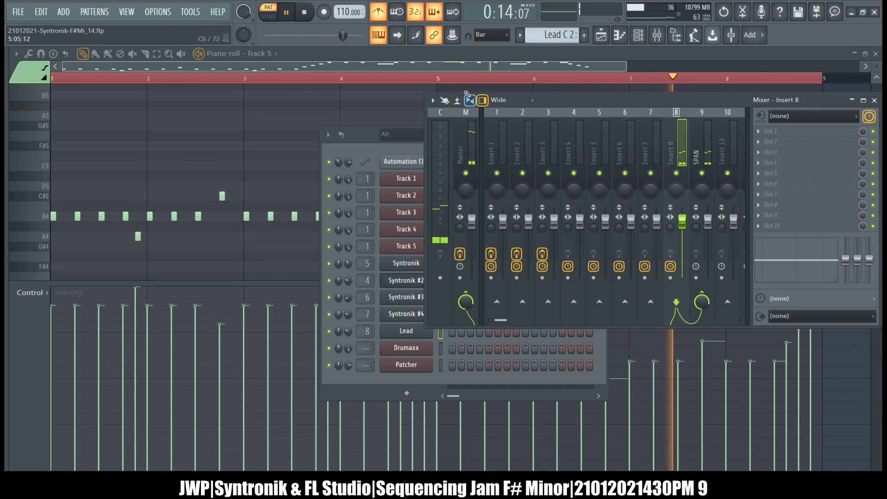
left_click(405, 336)
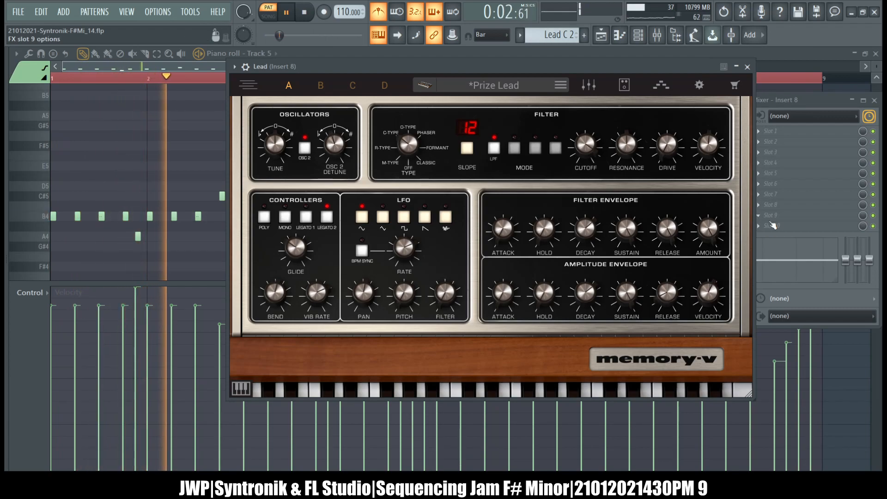
left_click(747, 67)
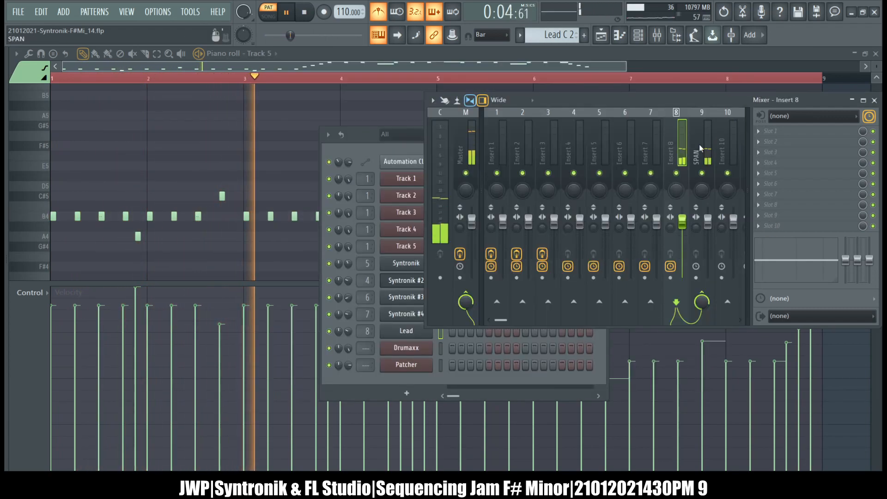
left_click(470, 50)
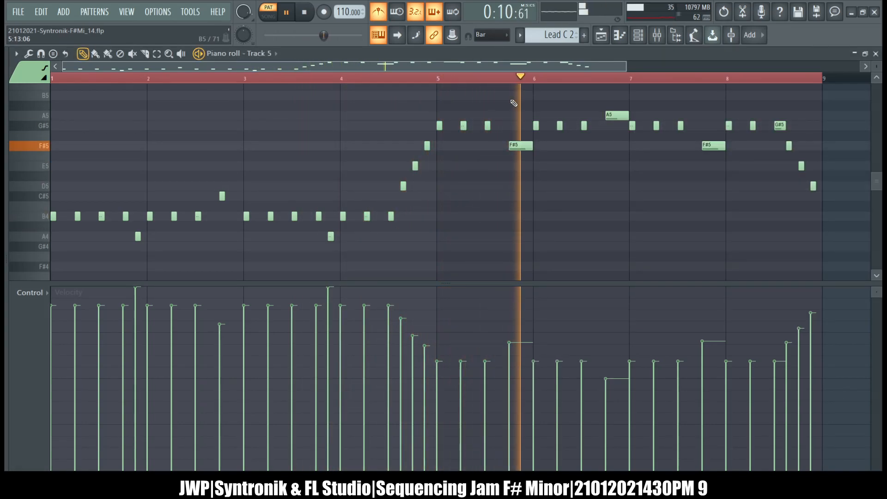
Open the Lead C 3 pattern from the playlist and raise the velocity of all its notes to 100%.
left_click(878, 55)
left_click(877, 54)
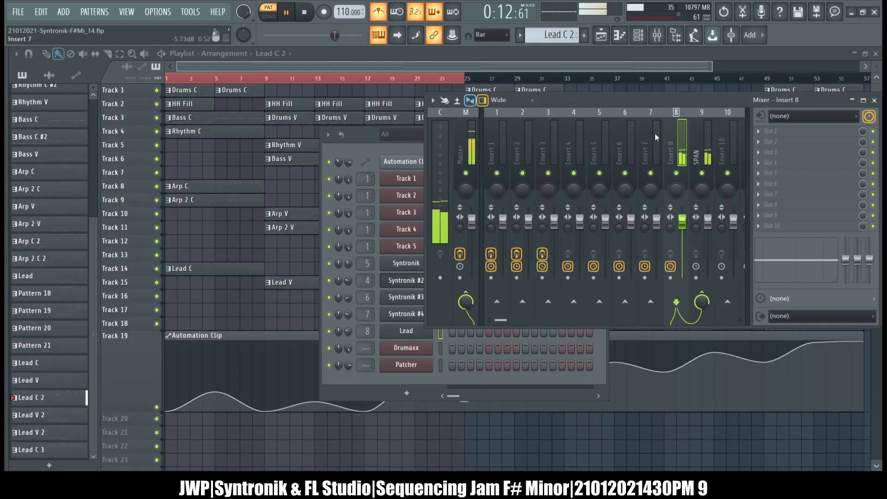
left_click(624, 56)
scroll(523, 144, "right", 5)
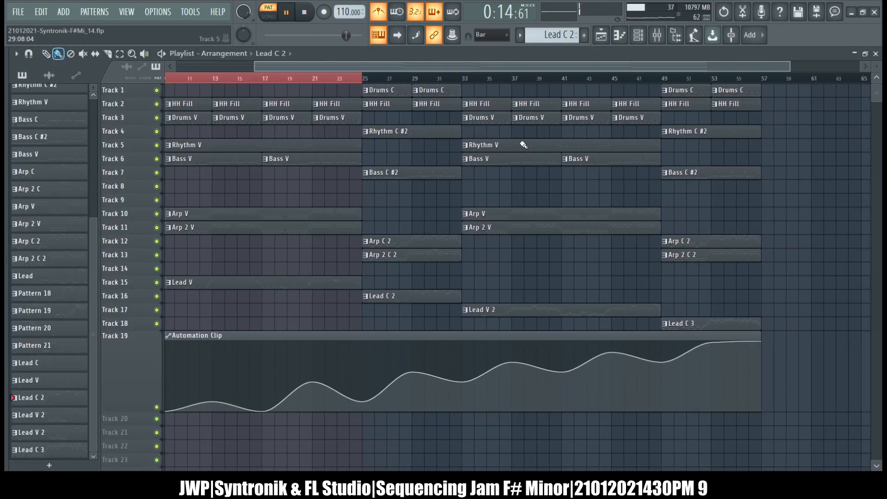
double_click(691, 325)
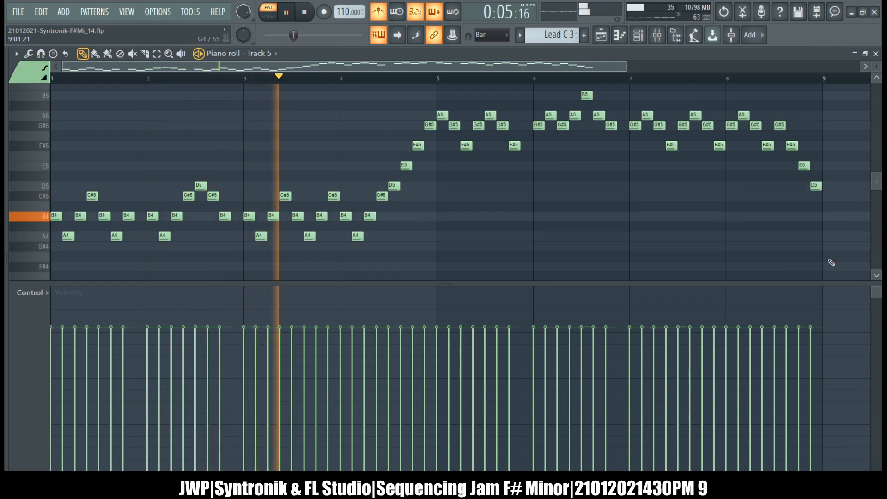
left_click_drag(829, 263, 448, 95)
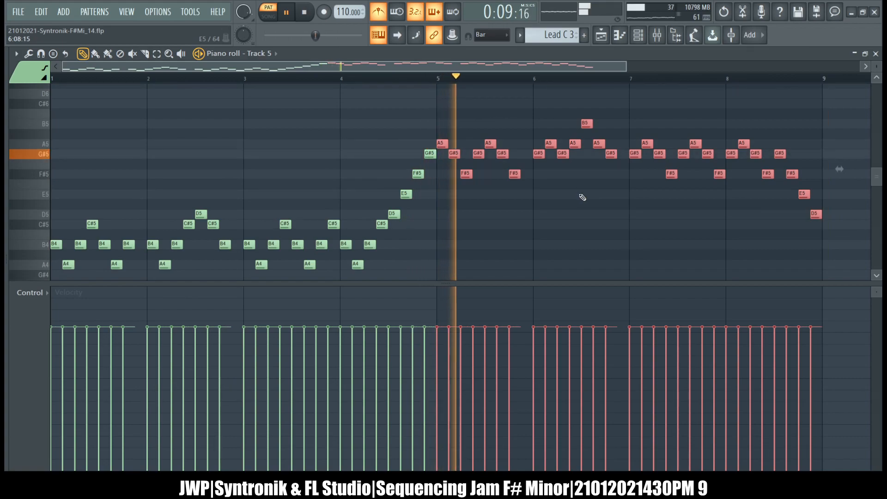
key("ctrl+a")
key("alt+x")
left_click_drag(626, 158, 626, 121)
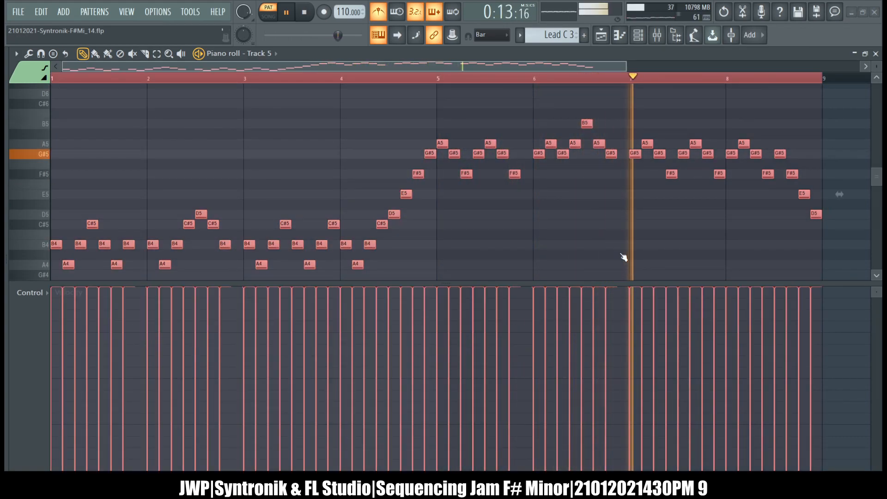
Lower the velocities of the Lead C 3 notes in bars 1 to 4 to about 60% and those in bars 5 to 8 by 10%.
scroll(478, 264, "down", 1)
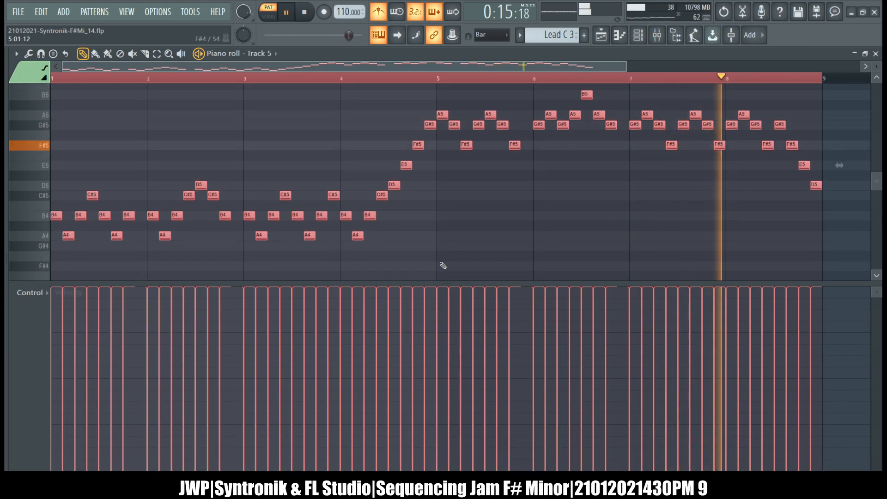
left_click_drag(425, 271, 55, 111)
scroll(171, 198, "down", 4)
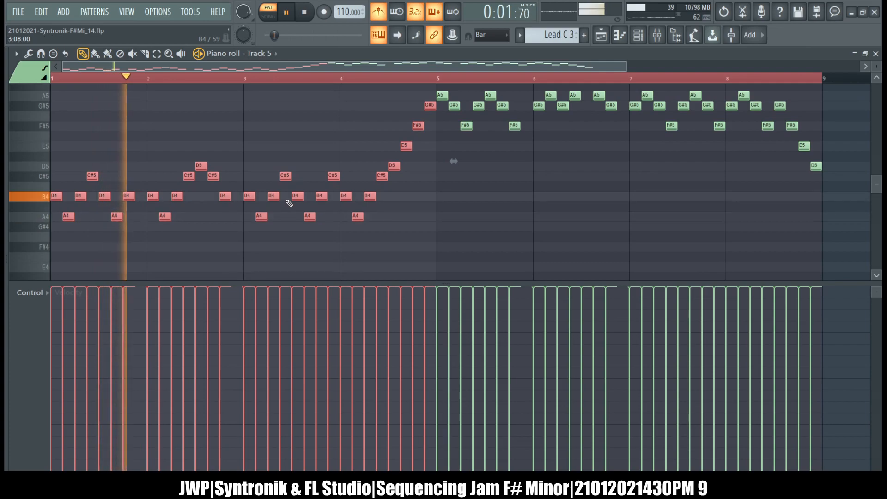
left_click_drag(628, 179, 627, 211)
left_click(622, 253)
key("shift+i")
key("alt+x")
left_click_drag(627, 180, 627, 156)
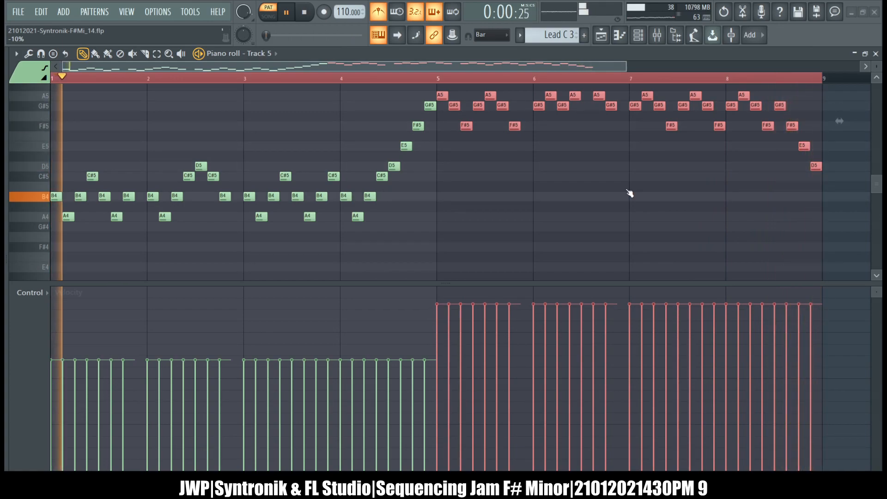
left_click(532, 244, "ctrl")
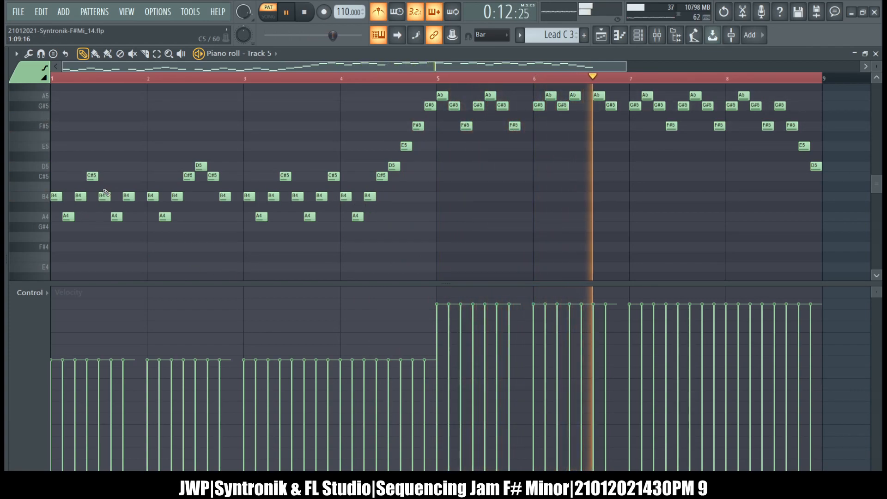
left_click(91, 157)
right_click(90, 160)
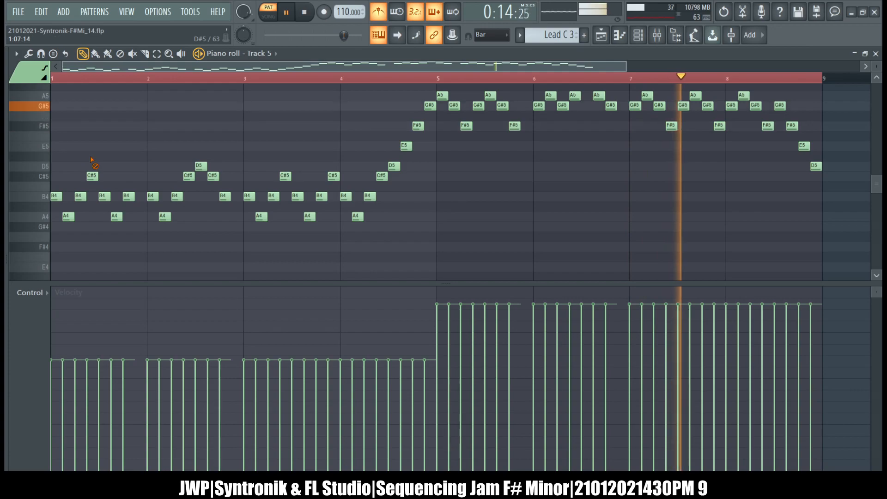
left_click(92, 176)
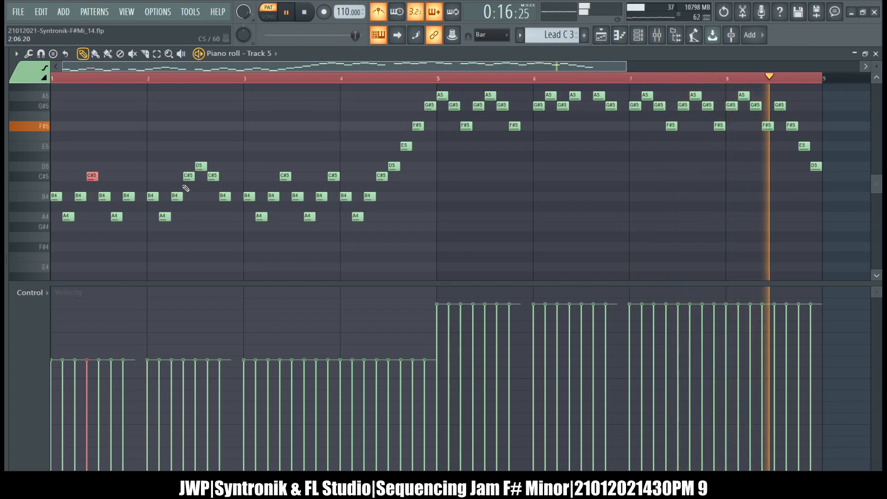
left_click_drag(188, 155, 227, 181)
left_click_drag(277, 165, 345, 180)
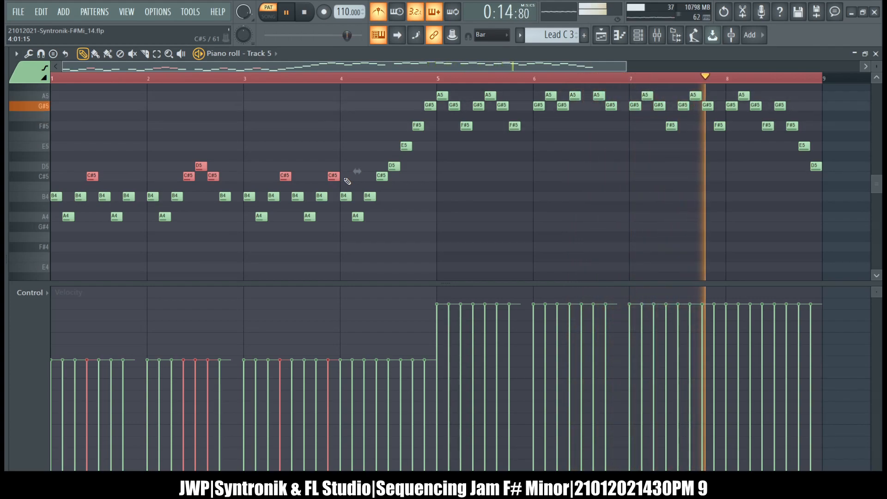
left_click(296, 156, "ctrl")
Raise the velocity of the A5 note directly after the B5 peak in bar 6 to the maximum.
scroll(296, 156, "up", 2)
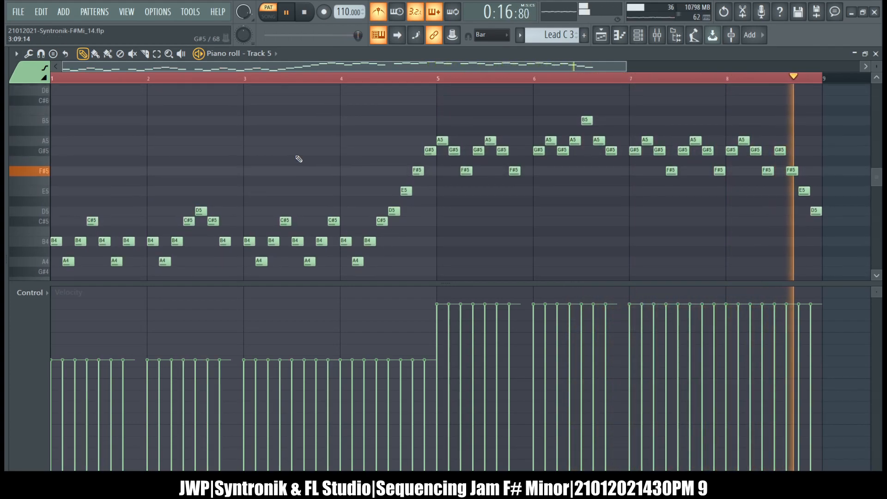
scroll(299, 159, "down", 2)
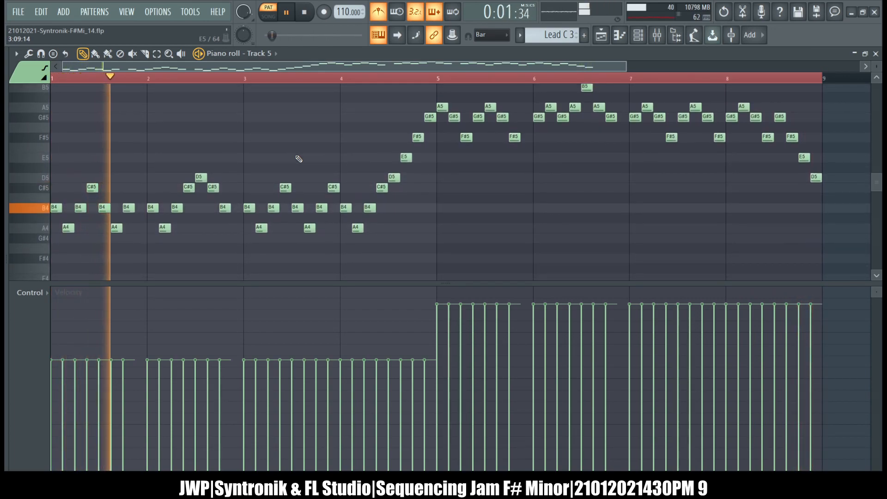
scroll(299, 159, "up", 1)
scroll(299, 159, "up", 2)
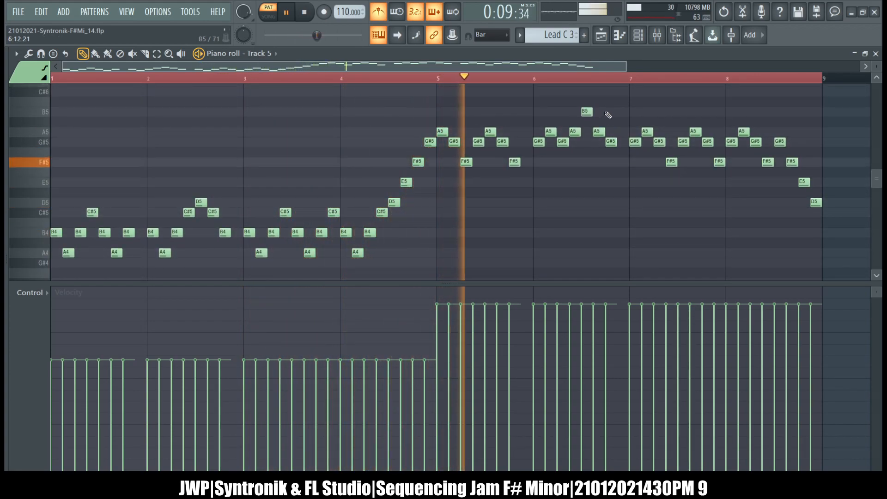
left_click(595, 287)
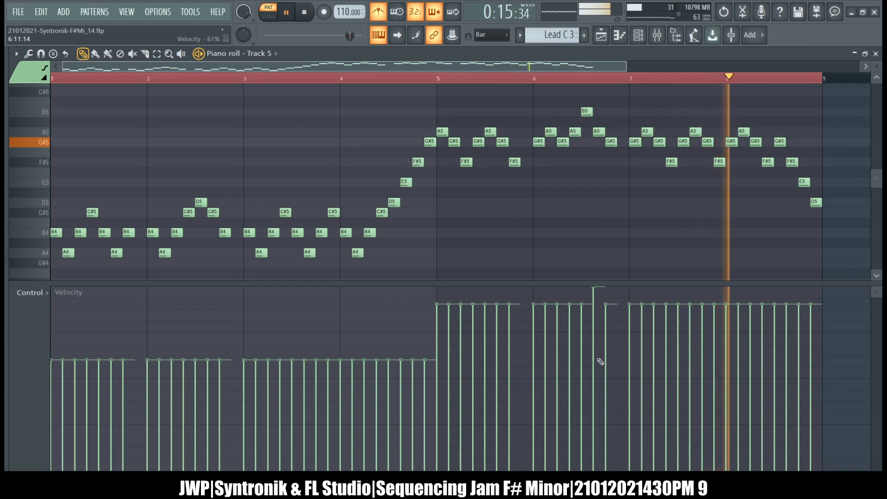
Raise the velocities of the C#5 and D5 notes in bars 1 and 2 to about 70%.
scroll(373, 280, "down", 2)
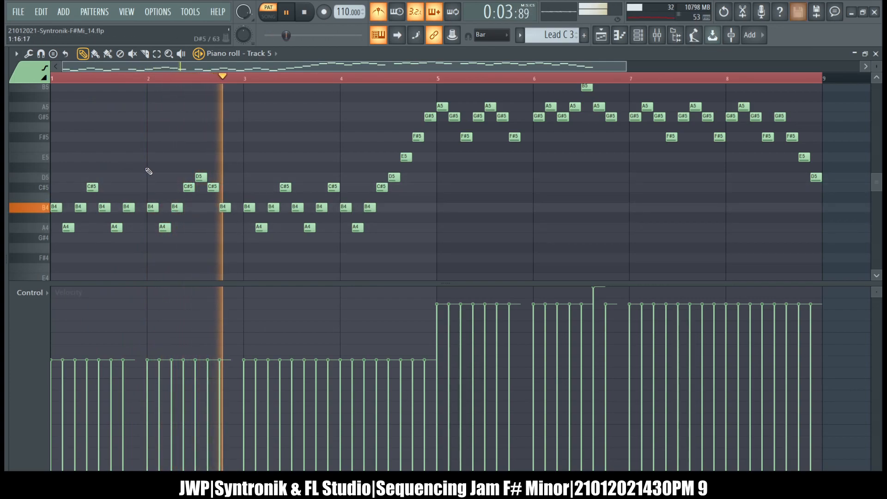
left_click_drag(176, 167, 215, 184)
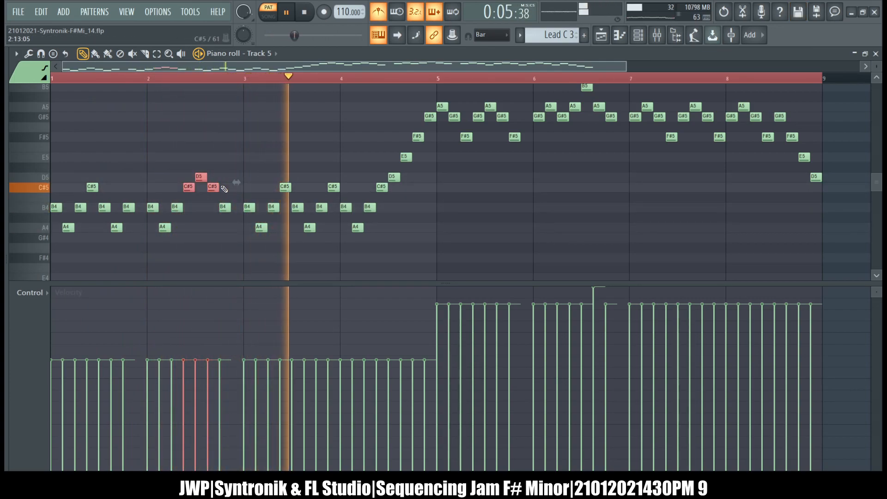
left_click(194, 351)
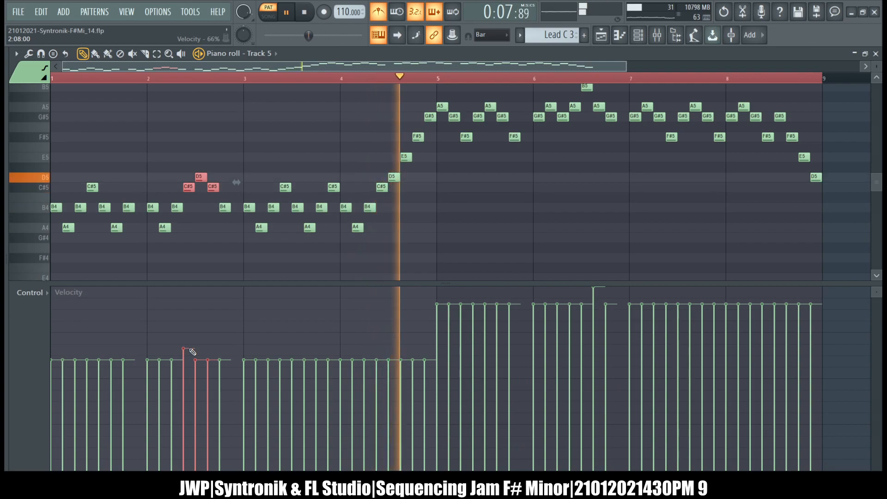
left_click_drag(193, 350, 208, 346)
left_click(257, 134, "ctrl")
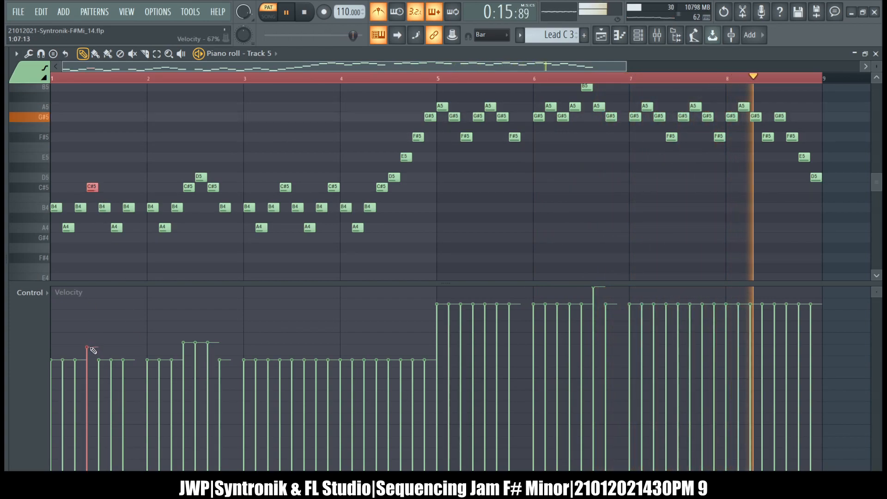
left_click_drag(374, 260, 195, 257)
Raise the velocities of the two C#5 notes in bar 3 to about 70%.
left_click_drag(267, 162, 346, 199)
left_click(281, 343)
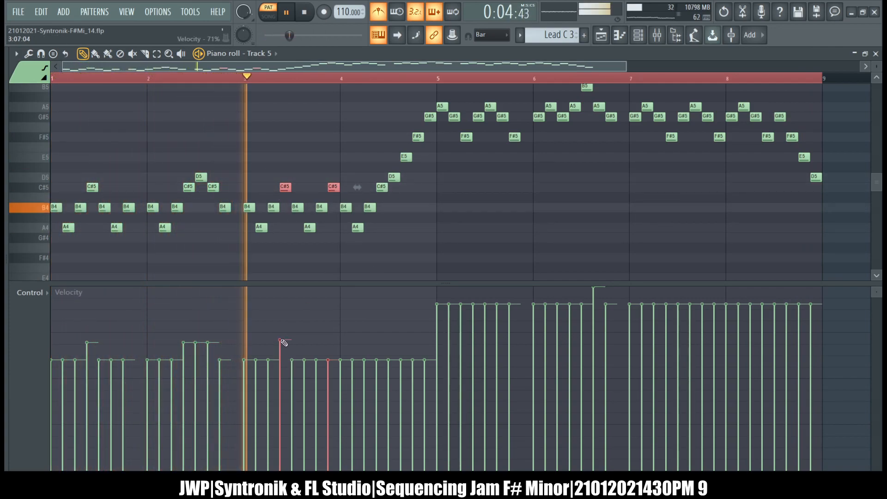
left_click(328, 343)
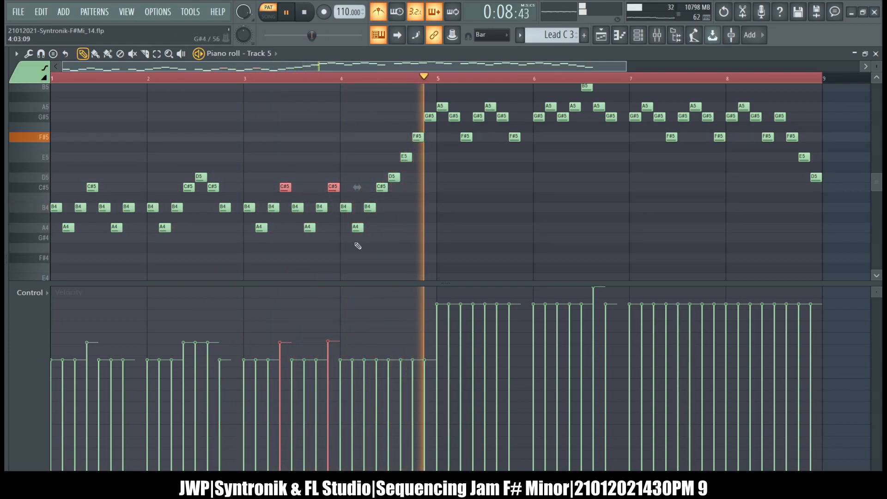
Lower the velocities of all A4 notes in bars 1 to 4 slightly below the neighbouring B4 notes.
left_click_drag(378, 241, 43, 231)
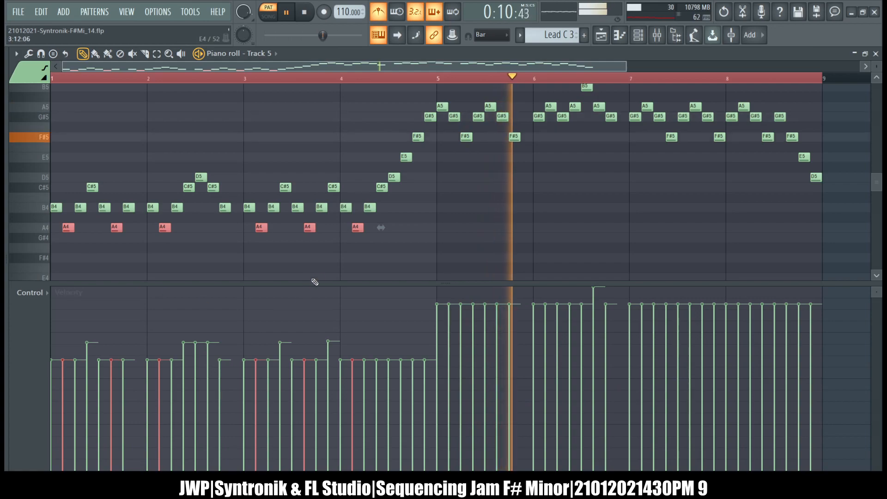
scroll(359, 294, "down", 1)
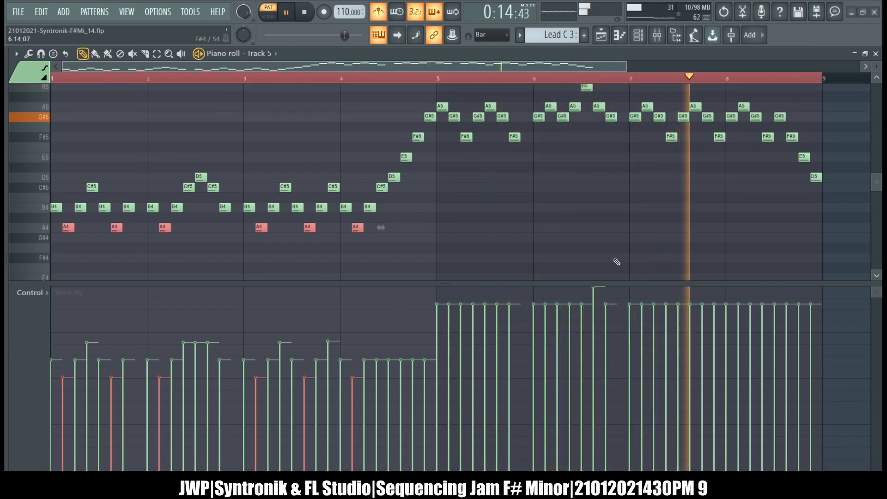
left_click(750, 229)
scroll(754, 236, "up", 1)
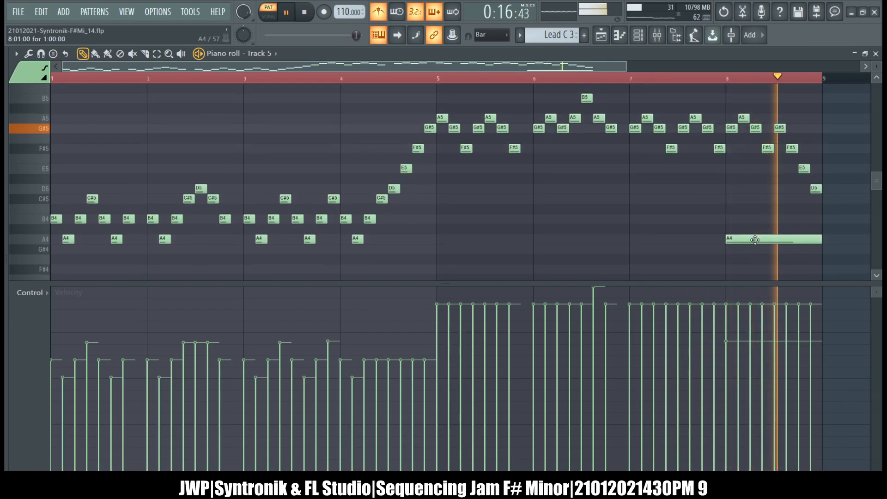
right_click(755, 240)
scroll(725, 235, "up", 1)
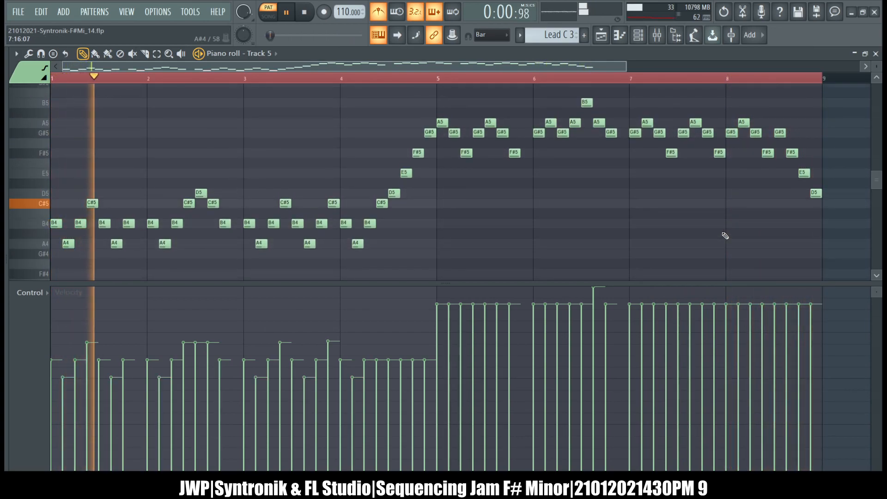
Shape a rising velocity ramp across the climbing C#5 to G#5 notes at the end of bar 4.
scroll(724, 236, "up", 1)
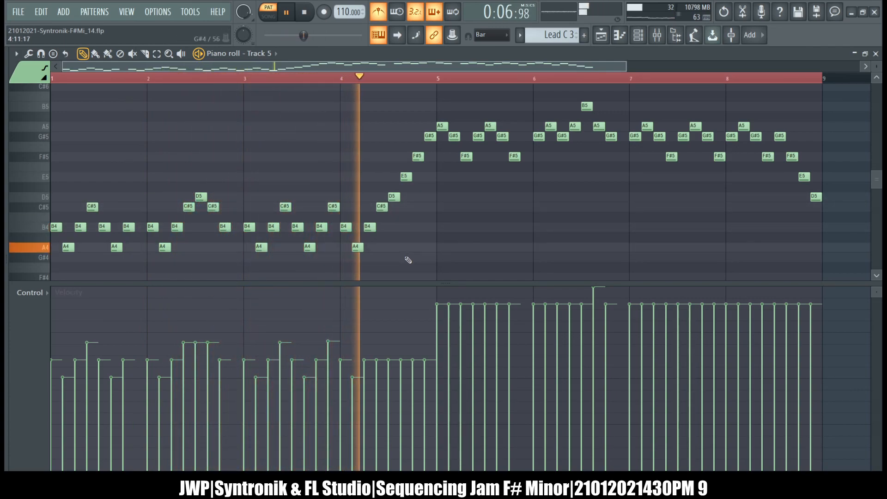
left_click(383, 355)
mouse_move(385, 357)
left_mouse_down()
mouse_move(411, 341)
mouse_move(429, 319)
mouse_move(389, 345)
mouse_move(426, 312)
left_mouse_up()
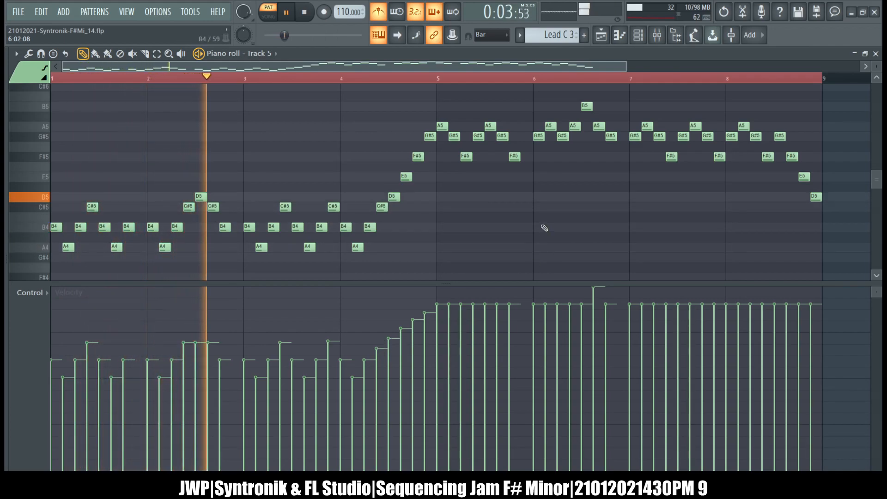
Raise the velocities of all A5 notes in bars 5 to 8 slightly above the neighbouring G#5 notes.
scroll(567, 222, "up", 1)
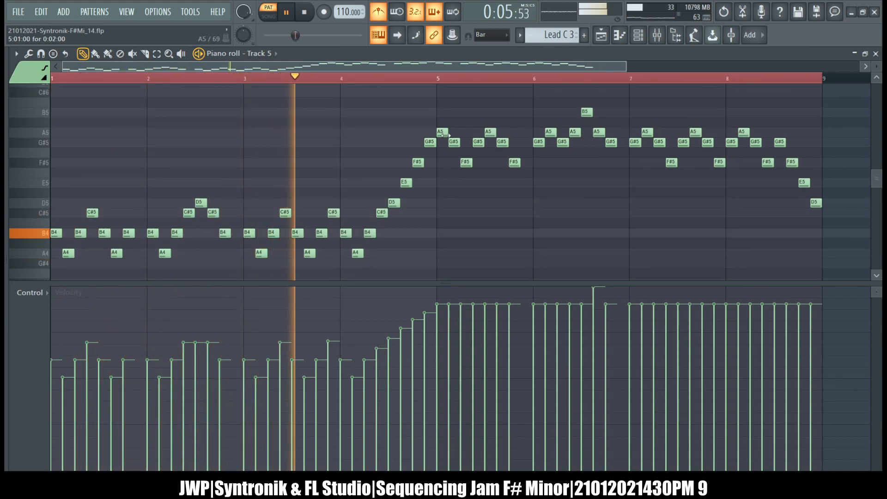
left_click_drag(432, 124, 499, 139)
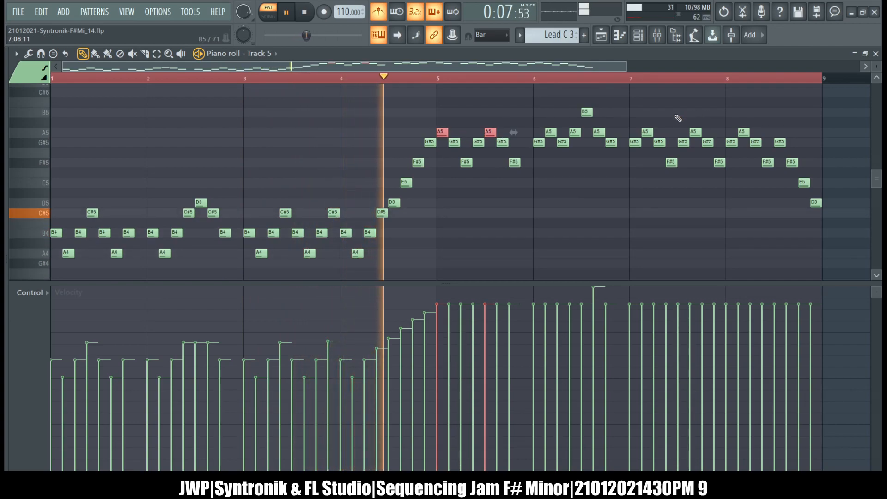
left_click_drag(637, 109, 769, 130)
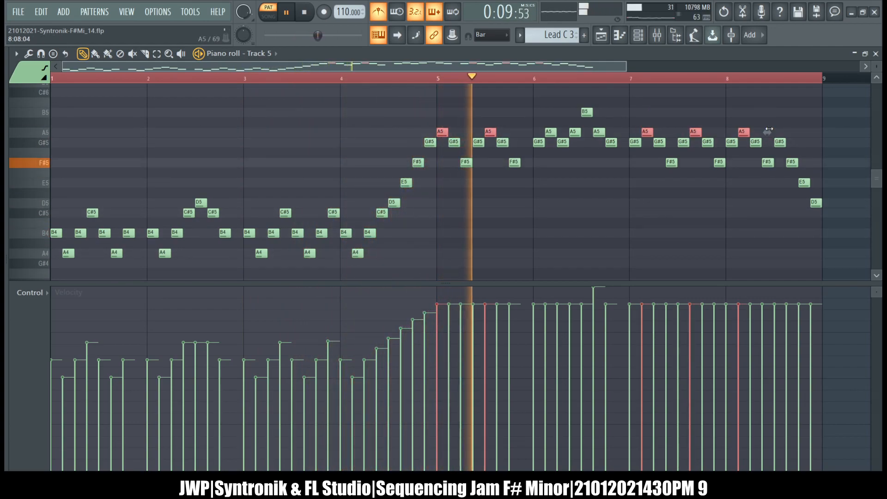
left_click_drag(617, 128, 544, 134)
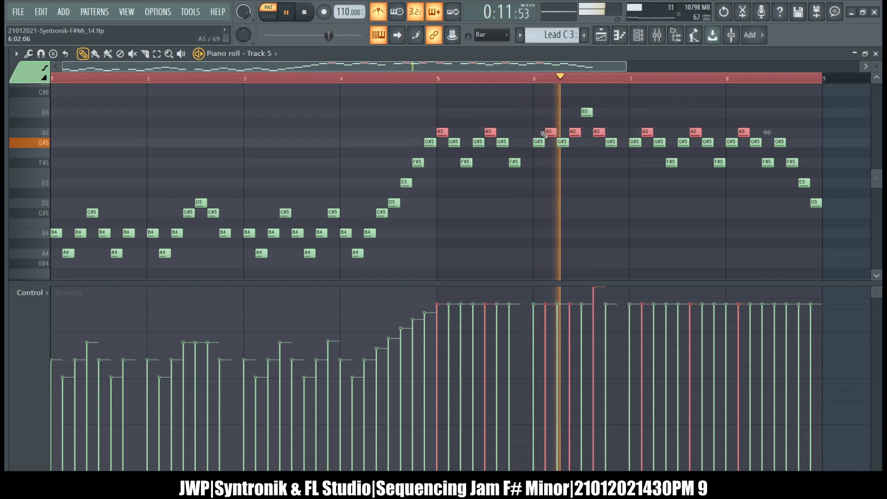
scroll(543, 134, "down", 2)
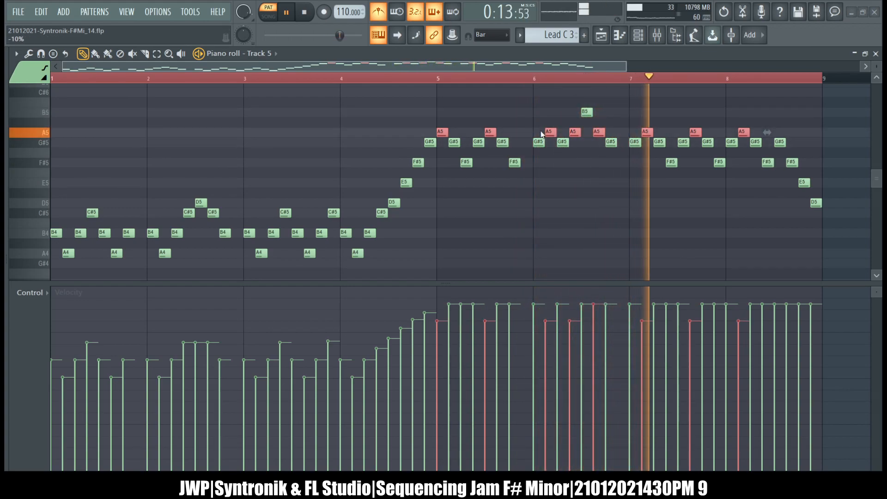
left_click(588, 257)
left_click_drag(617, 206, 618, 198)
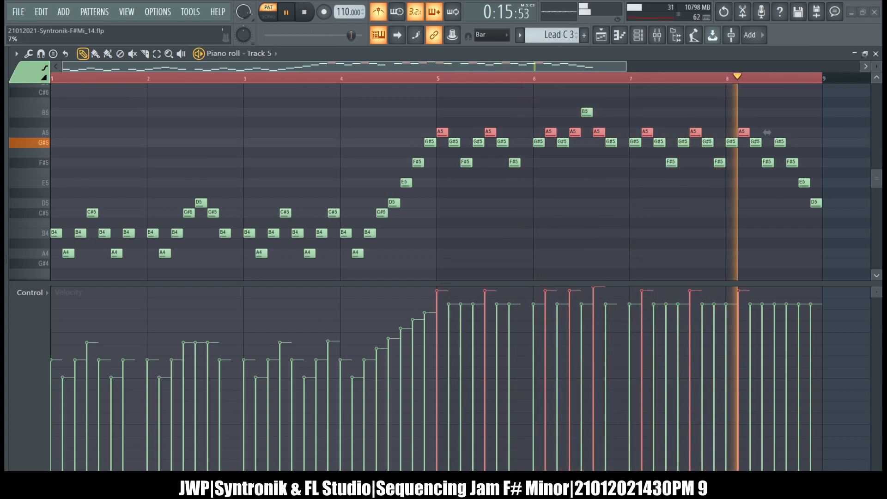
scroll(767, 132, "down", 1)
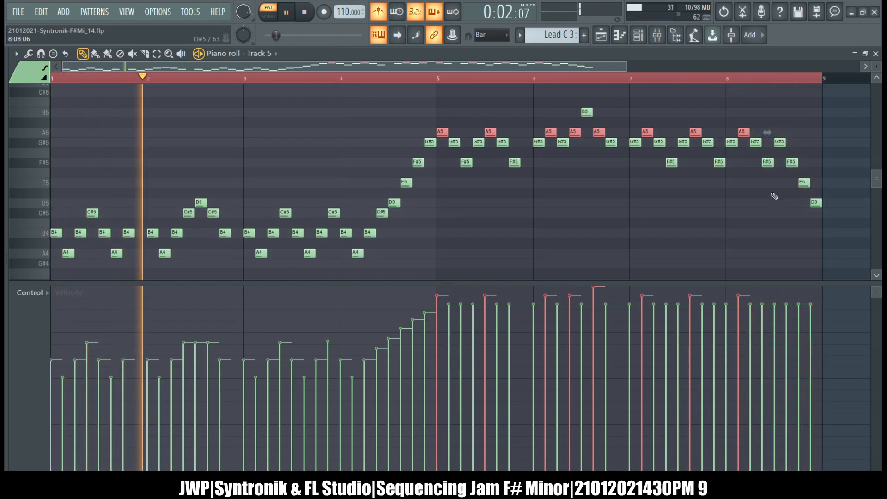
Lower the velocities of the F#5 notes in bars 5, 7 and 8 by 10%, leaving out the final descending run.
left_click_drag(769, 186, 461, 168)
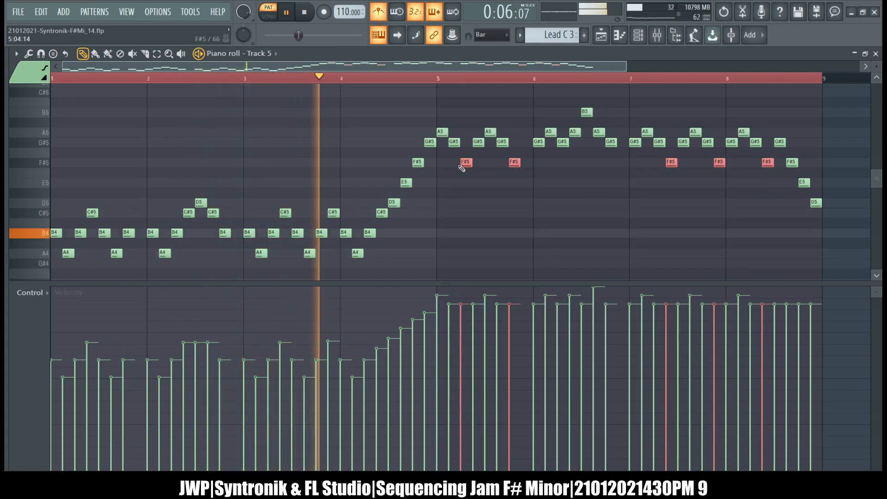
left_click_drag(443, 250, 444, 259)
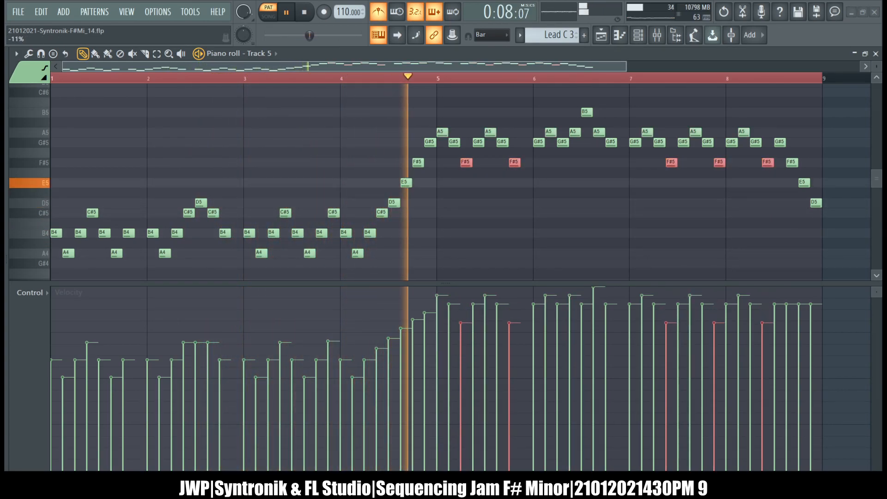
left_click_drag(624, 223, 625, 224)
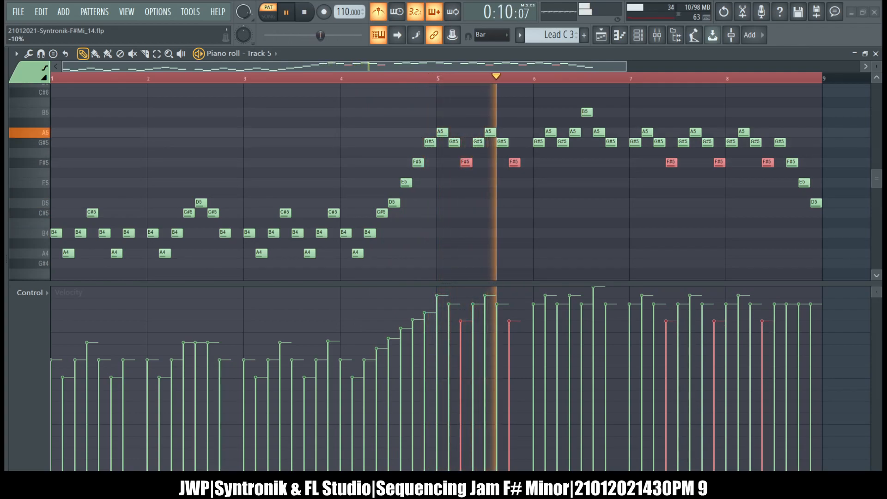
left_click(675, 202)
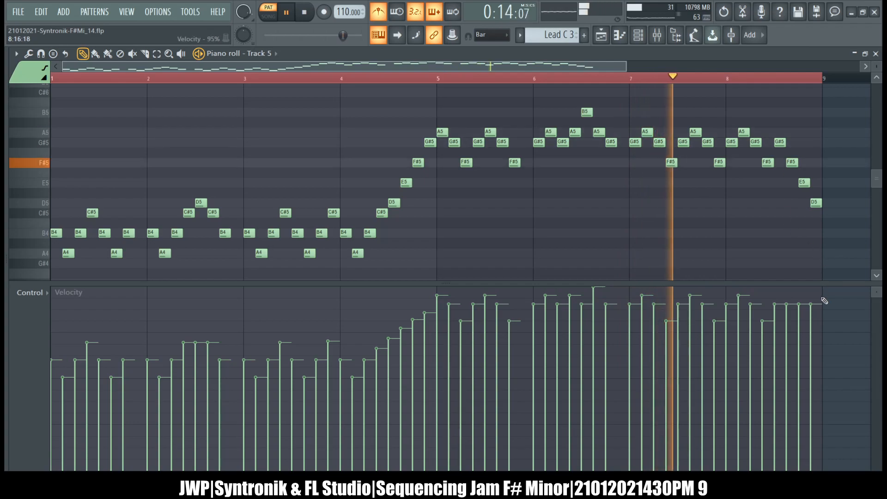
Shape a falling velocity ramp across the descending F#5, E5 and D5 notes at the end of bar 8, ending near 51%.
left_click(790, 320)
left_click_drag(791, 323, 812, 358)
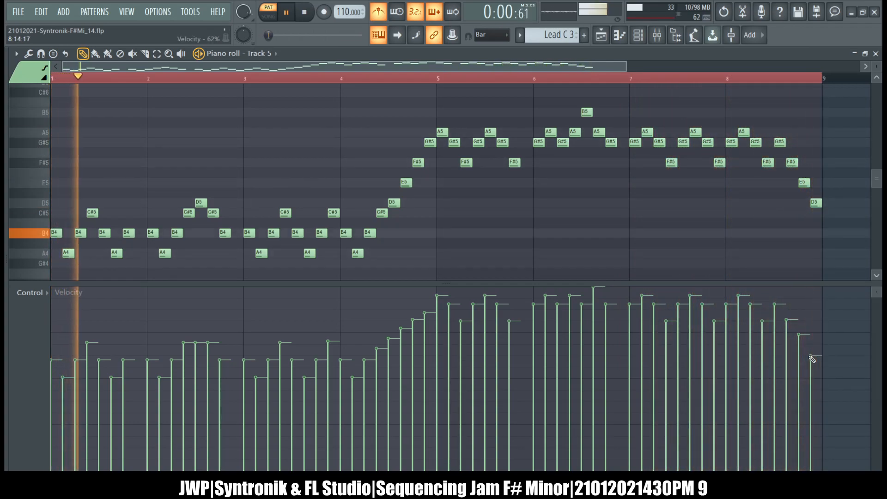
left_click_drag(813, 360, 819, 378)
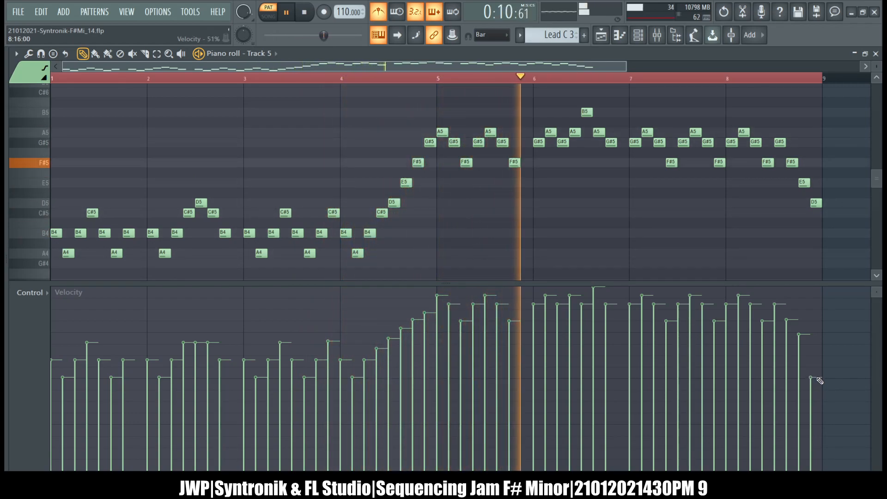
left_click(806, 359)
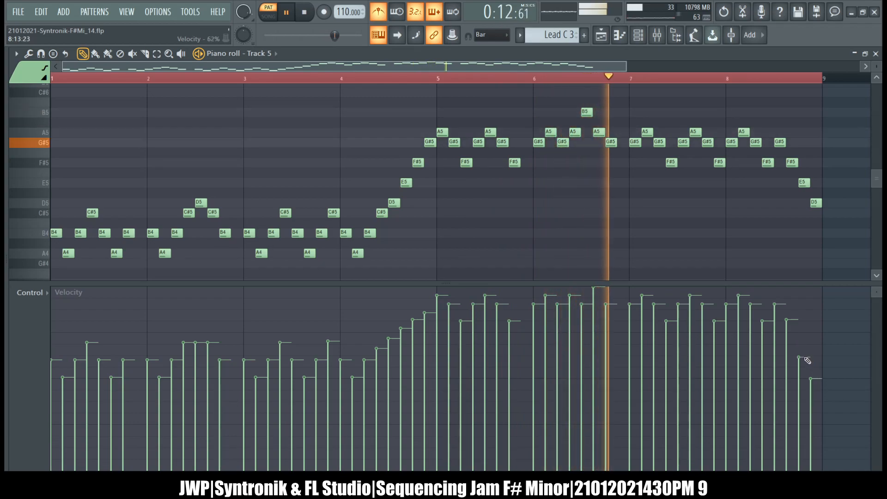
left_click_drag(807, 358, 793, 334)
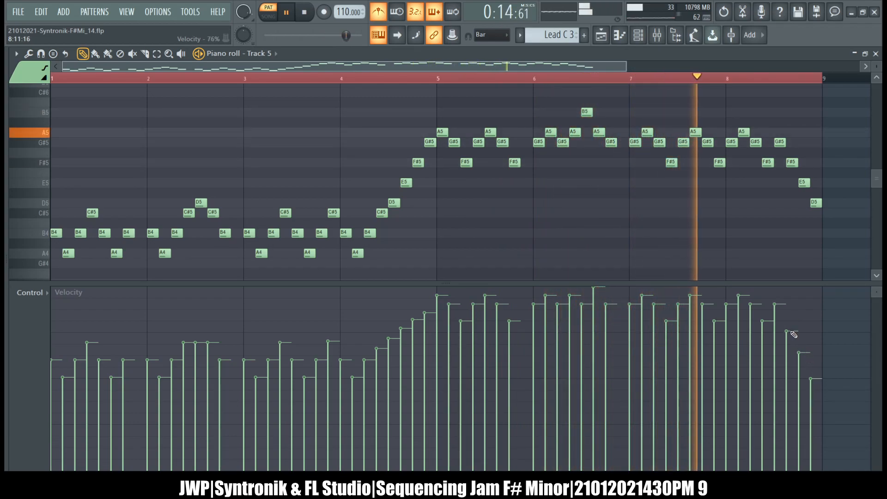
left_click(801, 356)
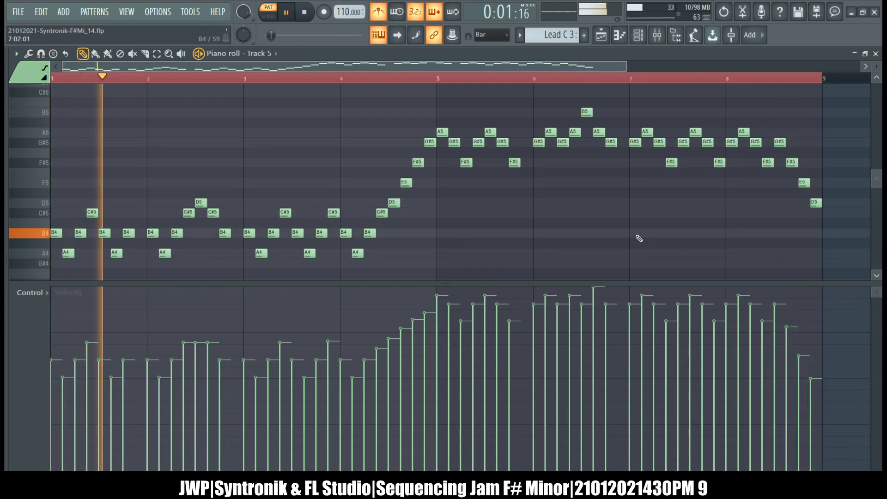
Clone the Rhythm C #2 pattern as Rhythm C #3 and use it for the Track 4 clip at bar 49.
left_click(875, 54)
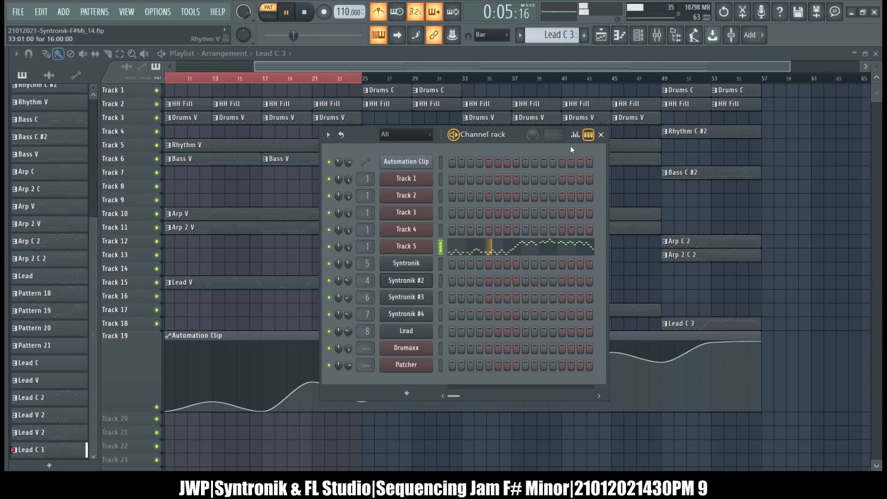
left_click(638, 36)
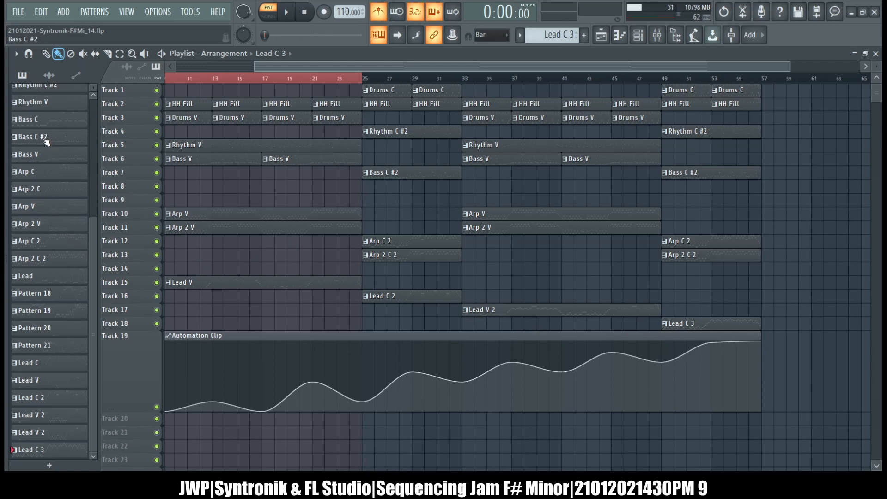
scroll(374, 188, "left", 4)
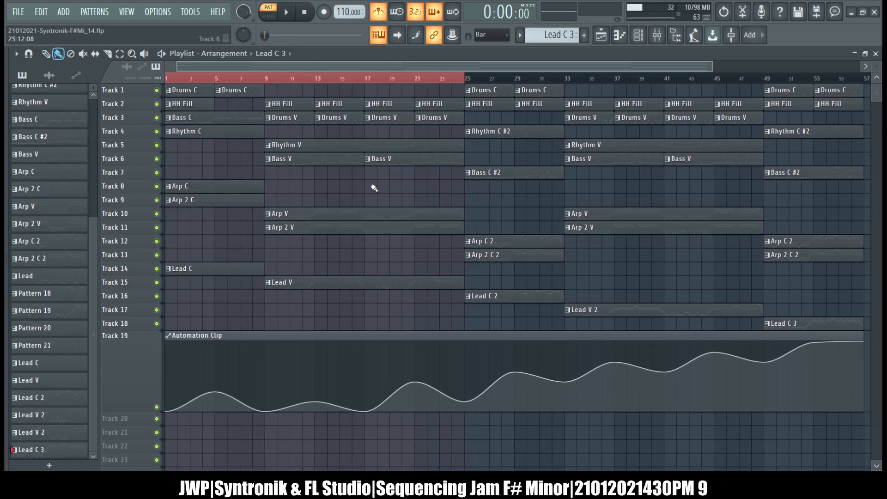
scroll(374, 188, "right", 5)
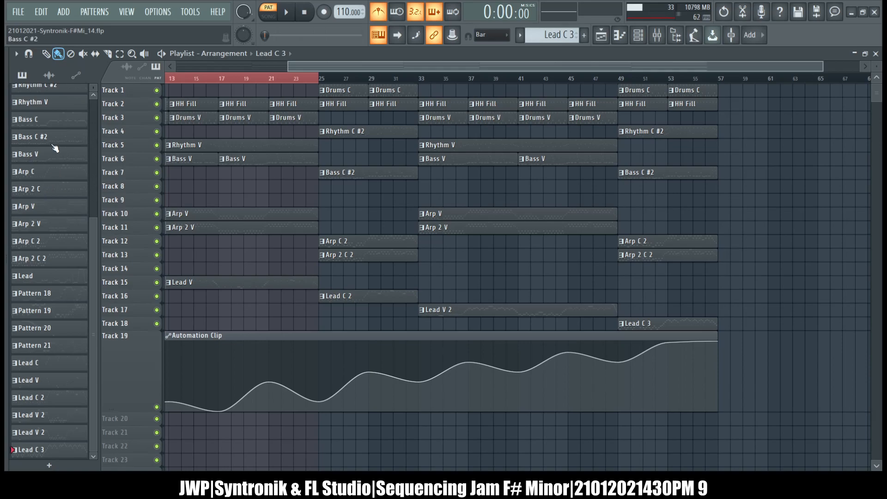
scroll(50, 140, "up", 3)
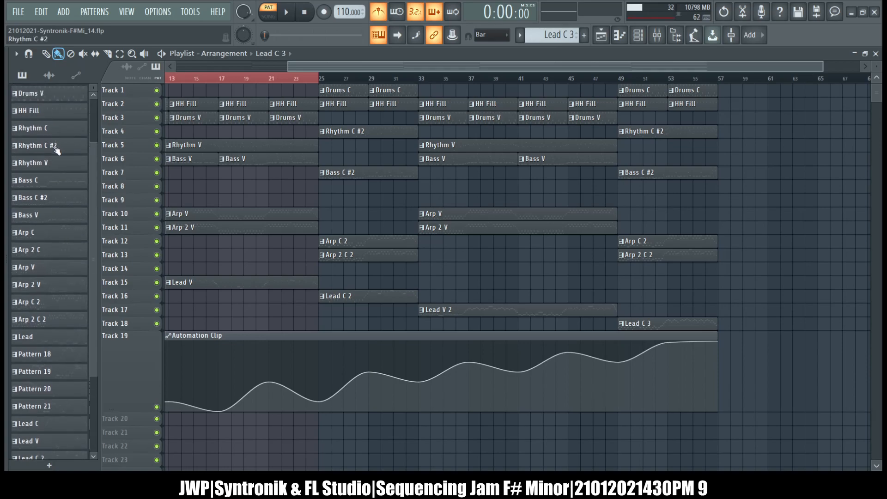
left_click(54, 147)
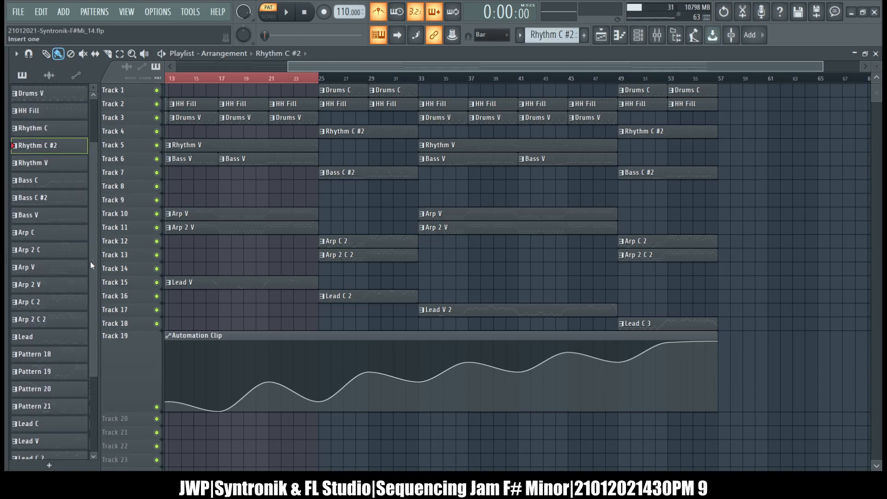
scroll(91, 268, "up", 2)
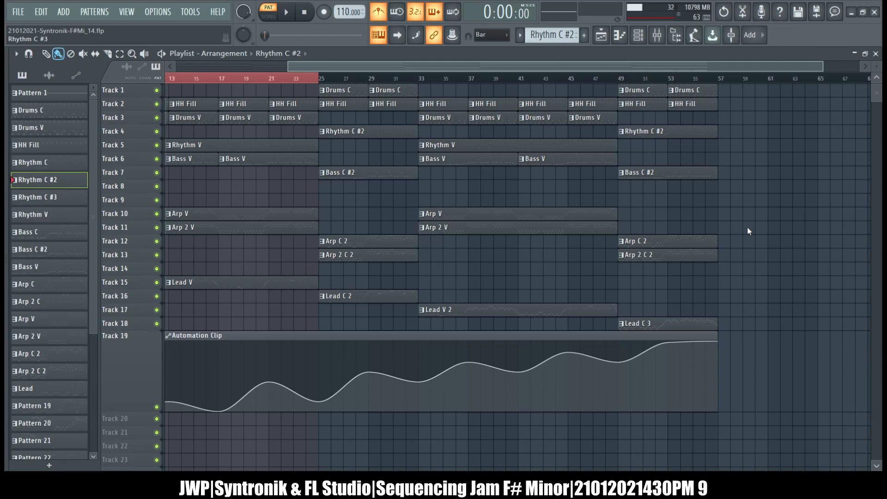
double_click(668, 135)
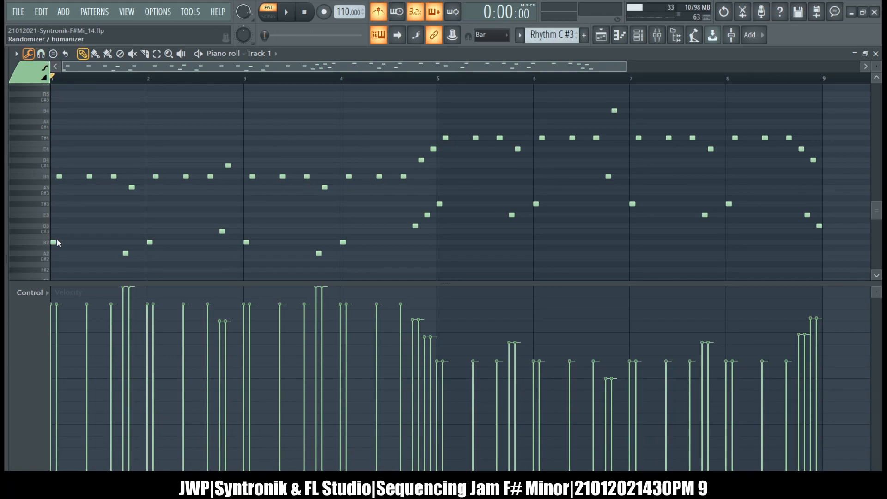
left_click(564, 252)
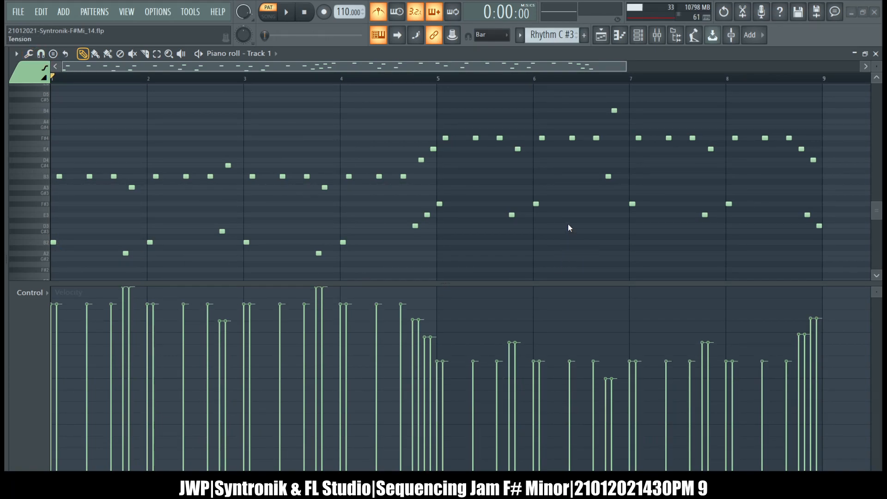
left_click_drag(564, 231, 564, 258)
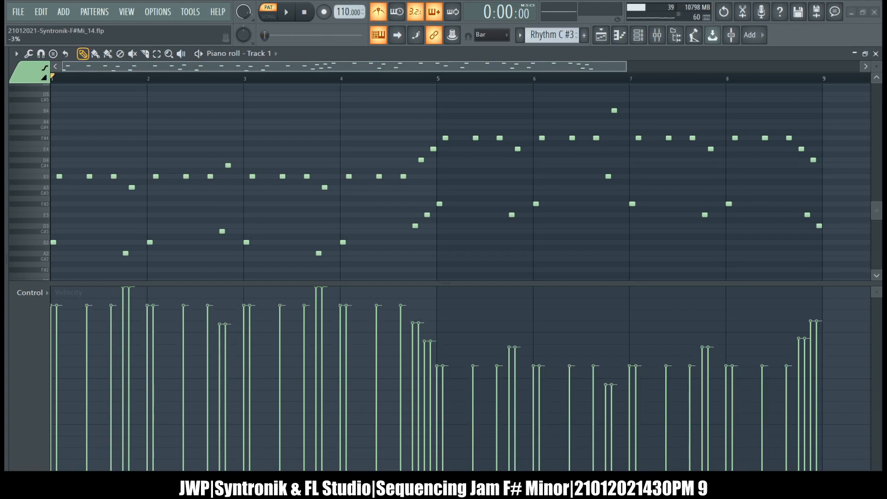
left_click_drag(564, 222, 564, 287)
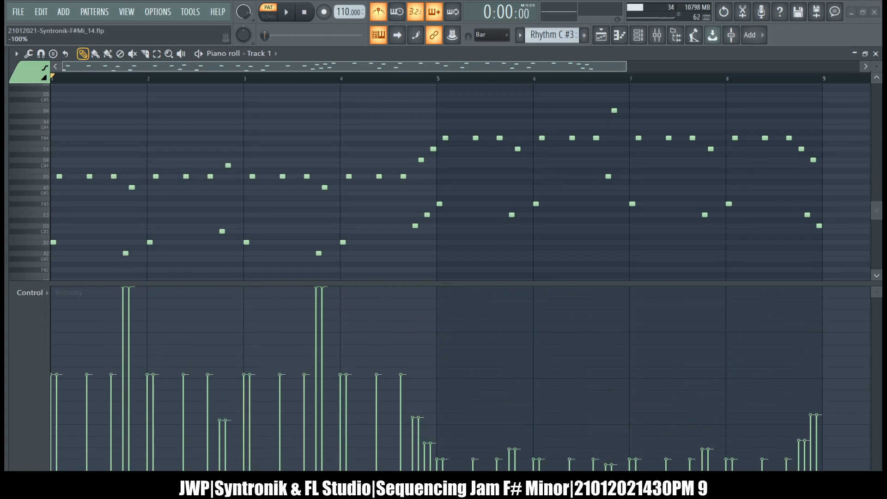
left_click(565, 250)
mouse_move(564, 231)
left_mouse_down()
mouse_move(563, 272)
mouse_move(563, 213)
mouse_move(563, 222)
left_mouse_up()
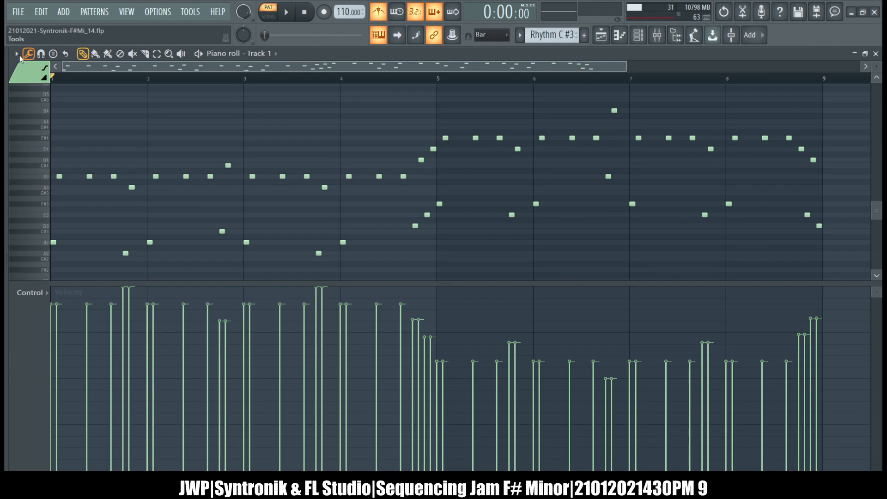
Try flipping the Rhythm C #3 notes horizontally in time, and undo the flip.
left_click(55, 230)
left_click(556, 281)
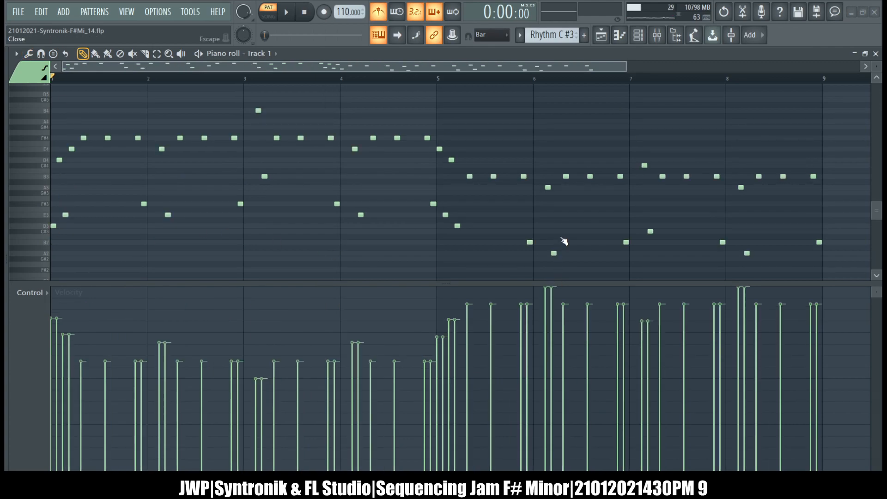
key("ctrl+z")
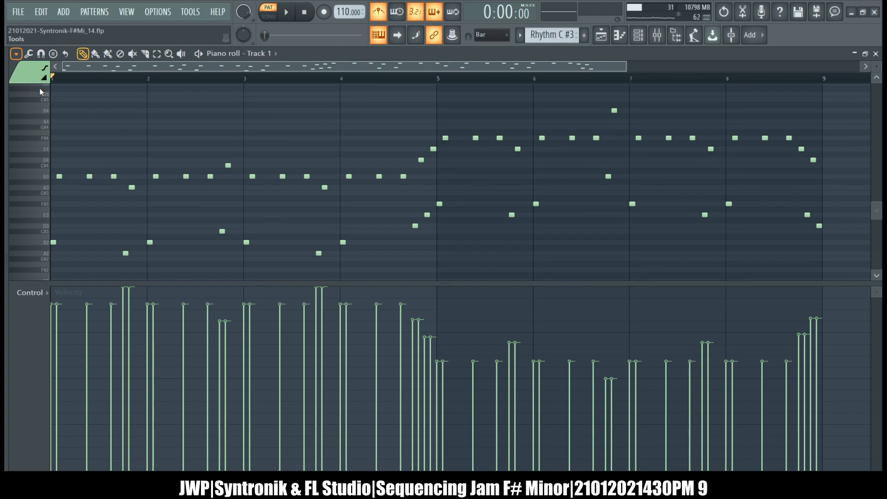
Invert the Rhythm C #3 velocities by scaling the levels, making bars 1 to 4 softer and bars 5 to 8 louder.
scroll(130, 274, "down", 1)
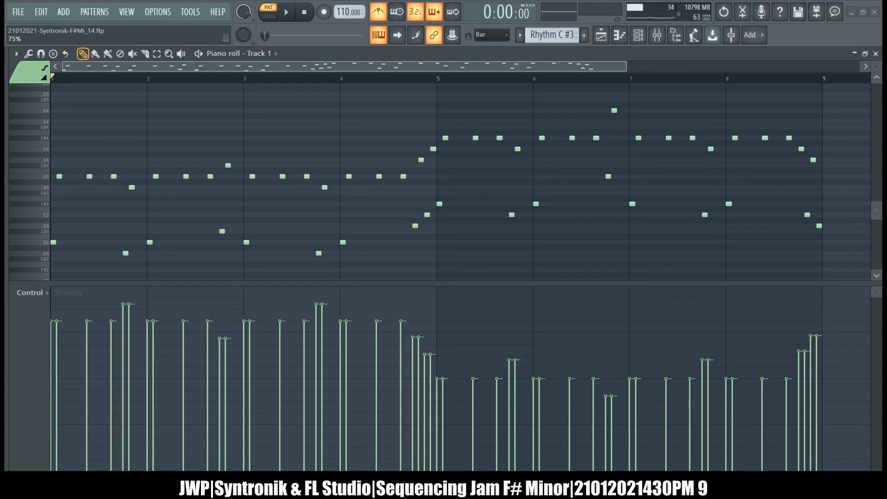
left_click_drag(597, 164, 597, 252)
left_click_drag(570, 160, 570, 174)
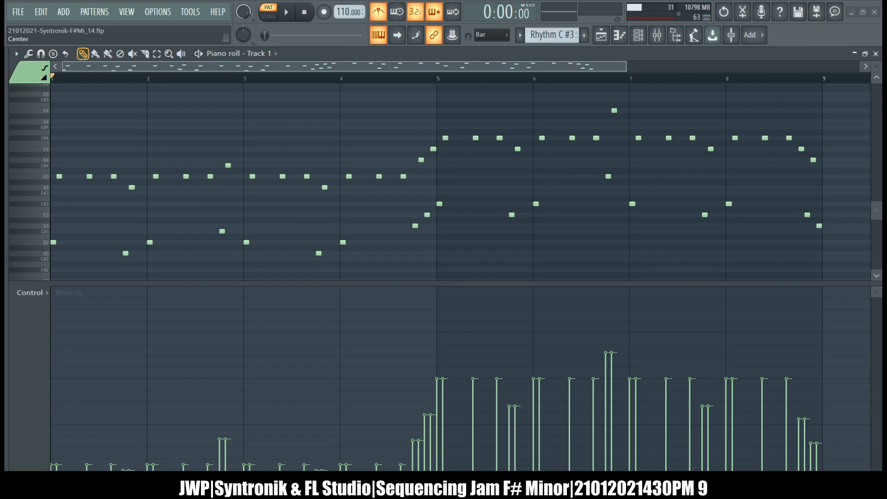
left_click_drag(443, 250, 443, 215)
left_click_drag(592, 207, 593, 225)
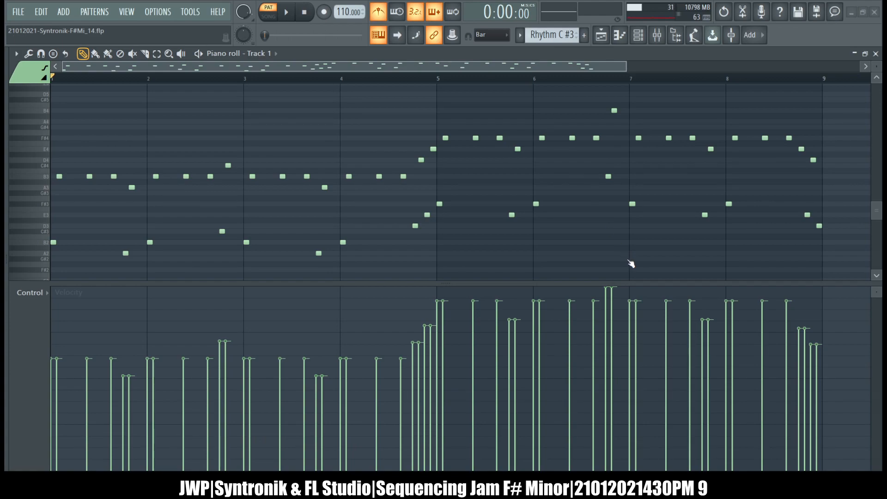
Clone the Bass C #2 pattern as Bass C #3 and use it for the Track 7 clip at bar 49.
left_click(601, 37)
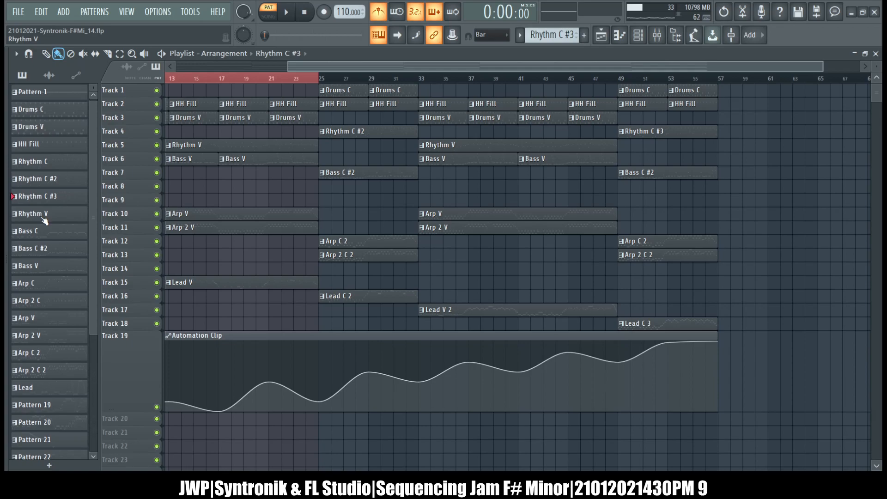
left_click(41, 248)
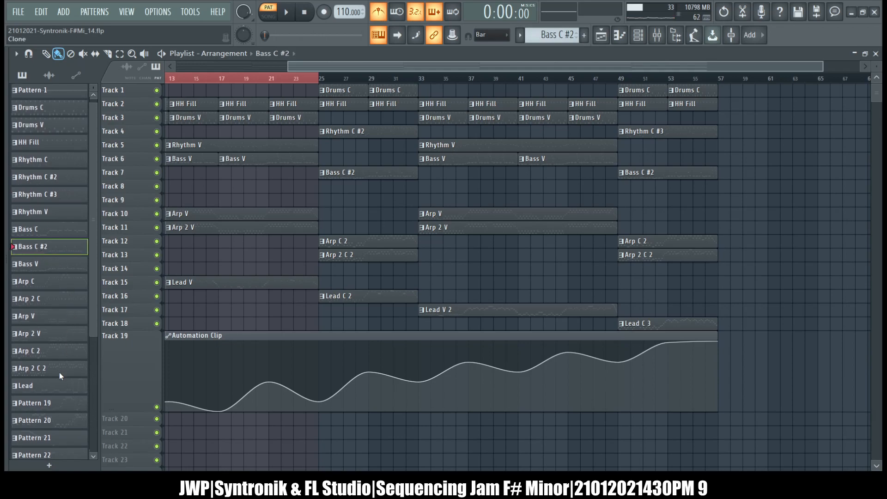
key("F7")
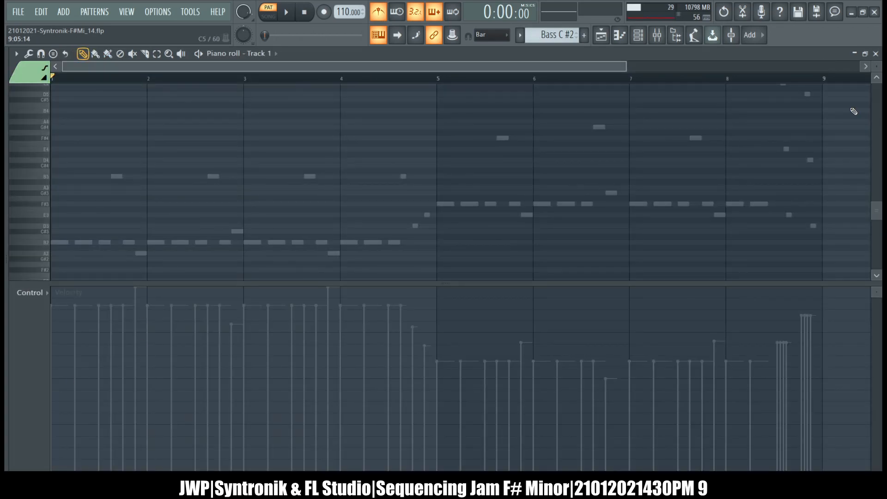
left_click(875, 54)
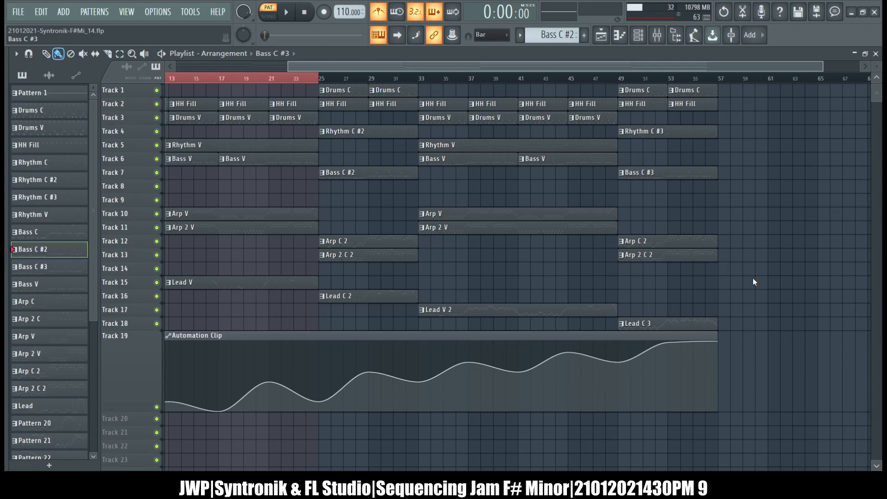
Invert the Bass C #3 velocities by scaling the levels, making bars 1 to 4 softer and bars 5 to 8 louder.
double_click(663, 172)
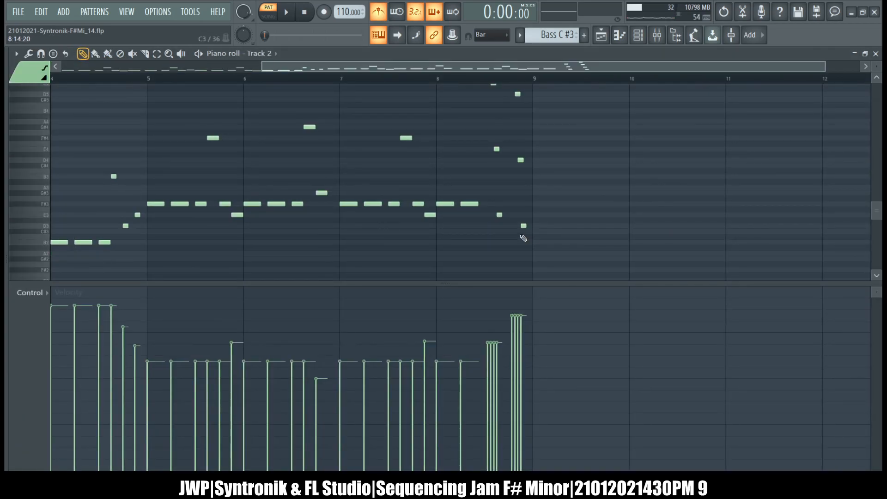
scroll(520, 233, "left", 3)
key("alt+x")
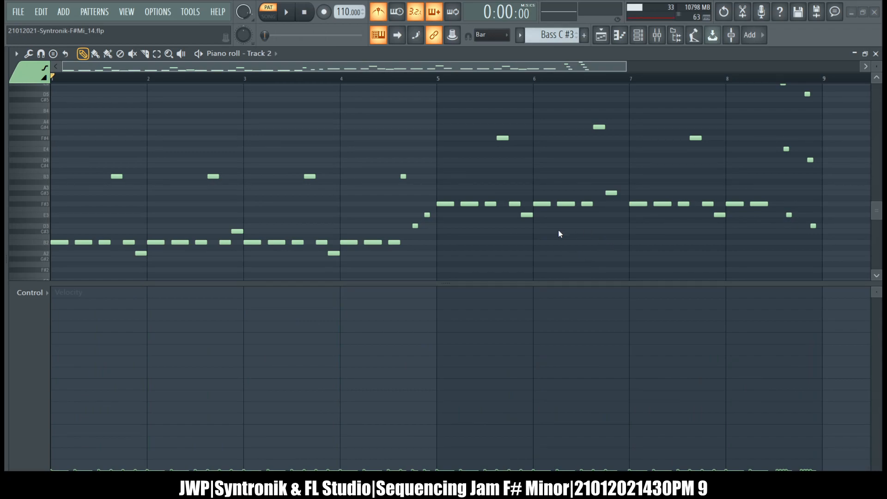
left_click(636, 123)
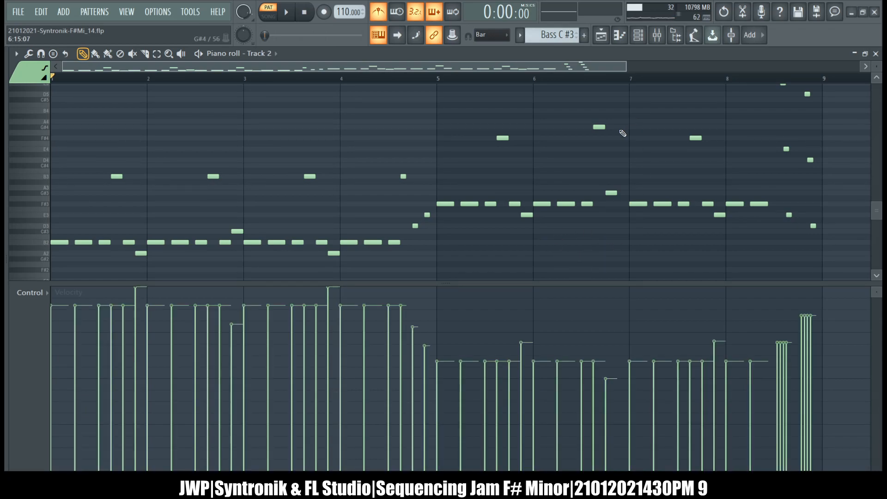
key("alt+x")
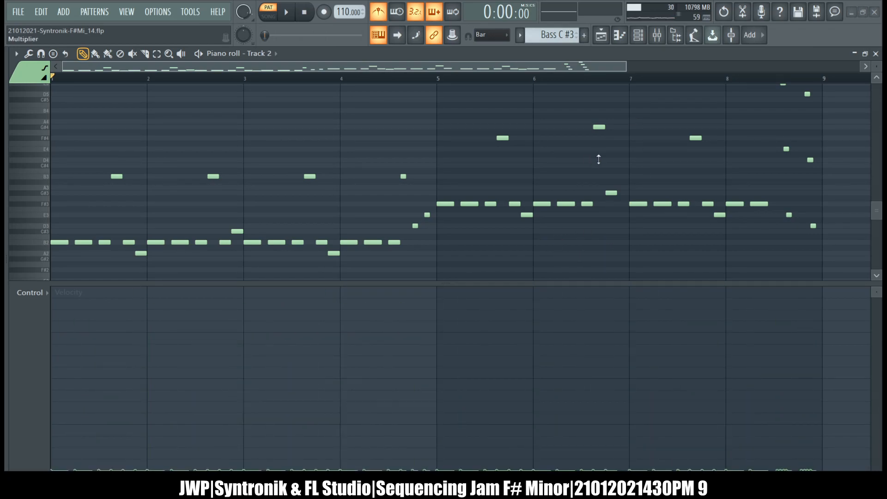
left_click_drag(570, 190, 571, 145)
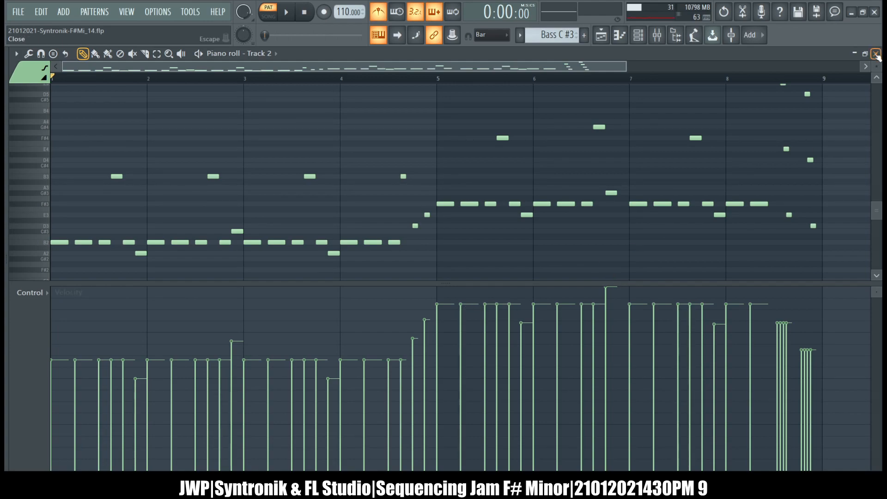
key("F5")
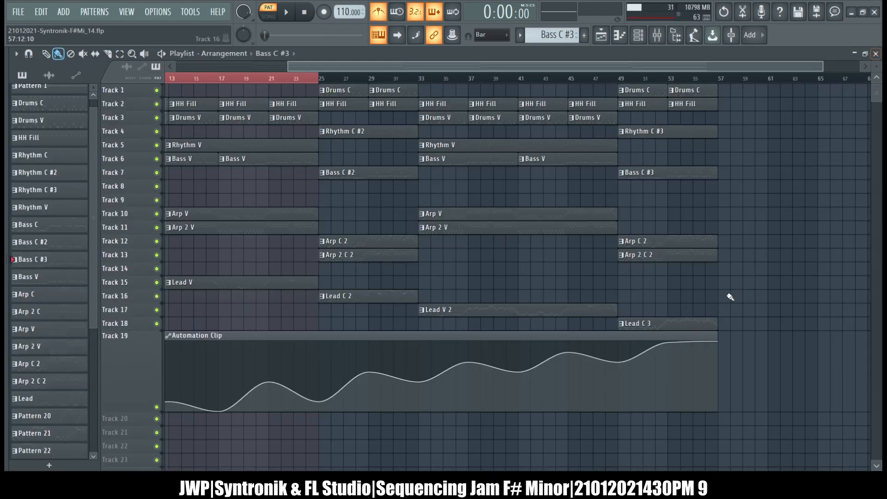
Clone the Arp C 2 pattern, rename the copy Arp C 3 and use it for the Track 12 clip at bar 49.
left_click(654, 240)
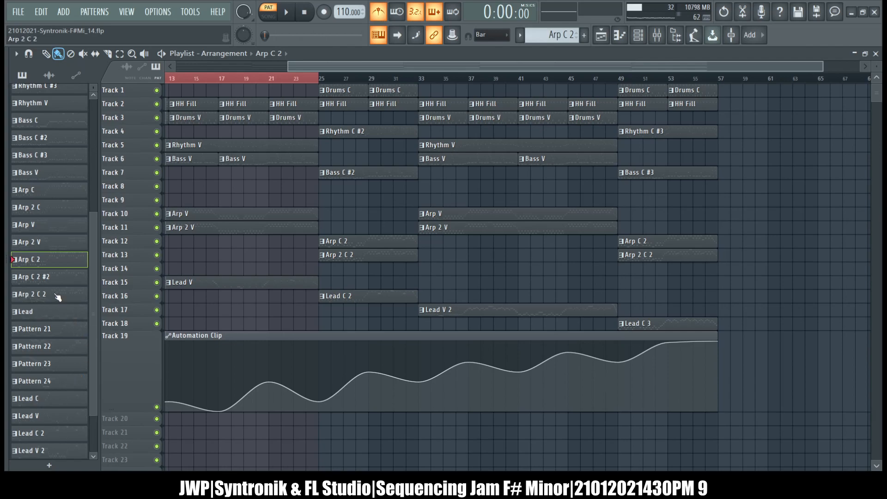
key("ctrl+shift+c")
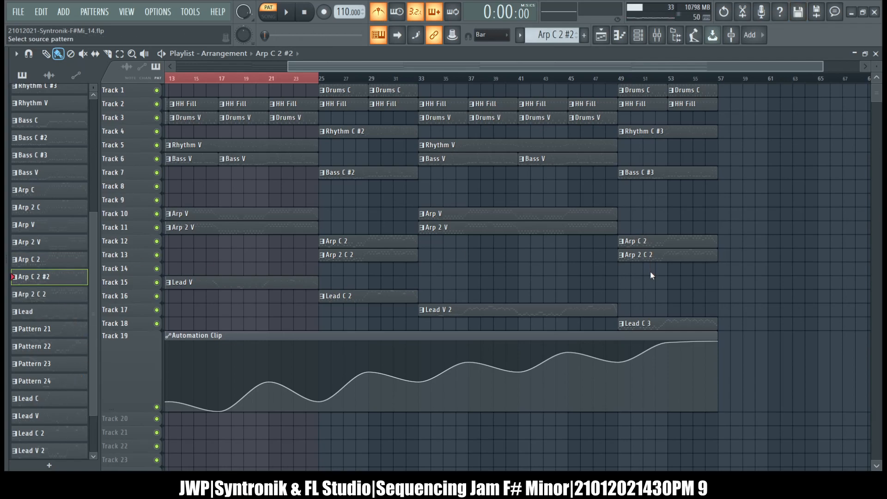
left_click(766, 341)
key("F2")
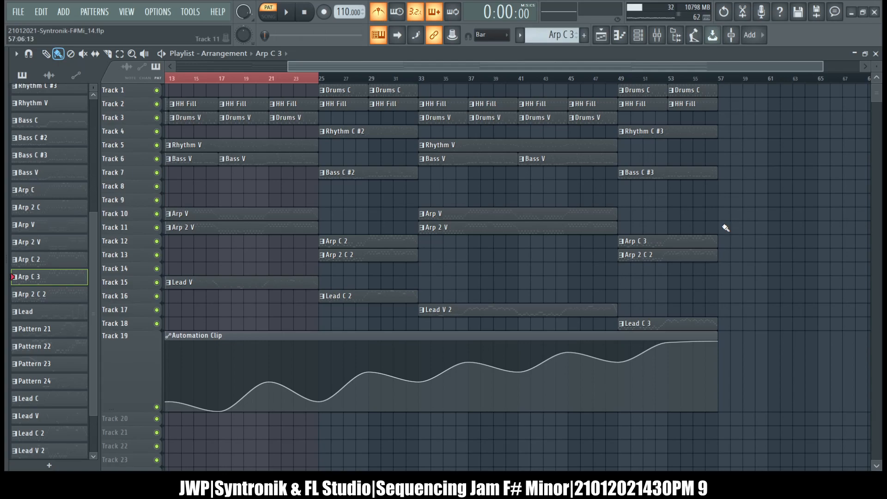
Invert the Arp C 3 velocities by scaling the levels, raising bars 5 to 8 to full velocity above the softer bars 1 to 4.
double_click(687, 245)
scroll(540, 230, "left", 5)
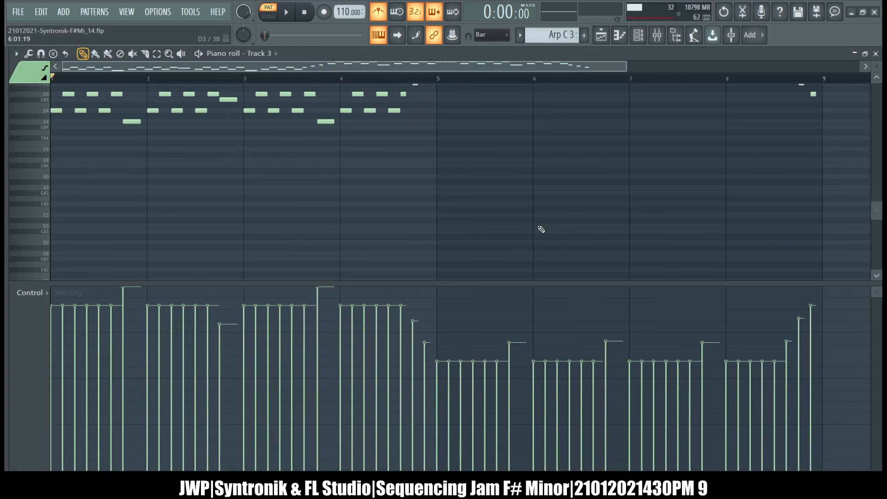
right_click(540, 230, "ctrl")
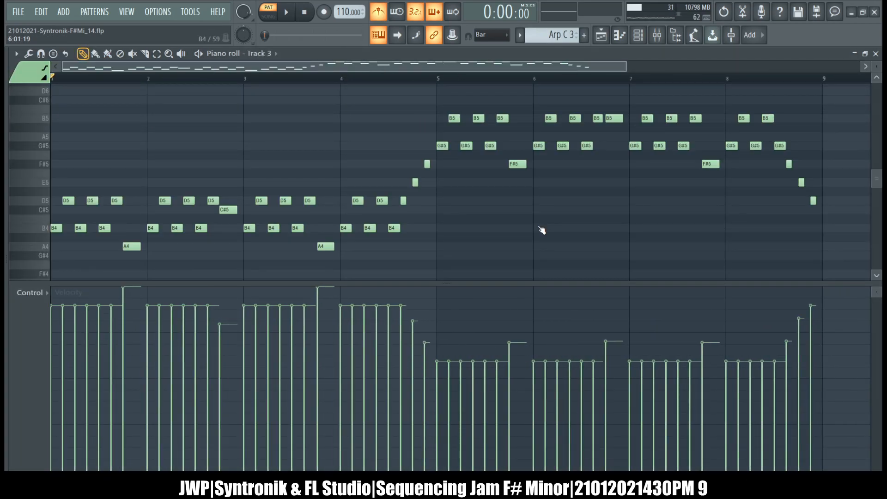
key("alt+x")
scroll(563, 254, "up", 5)
left_click(651, 93)
key("alt+x")
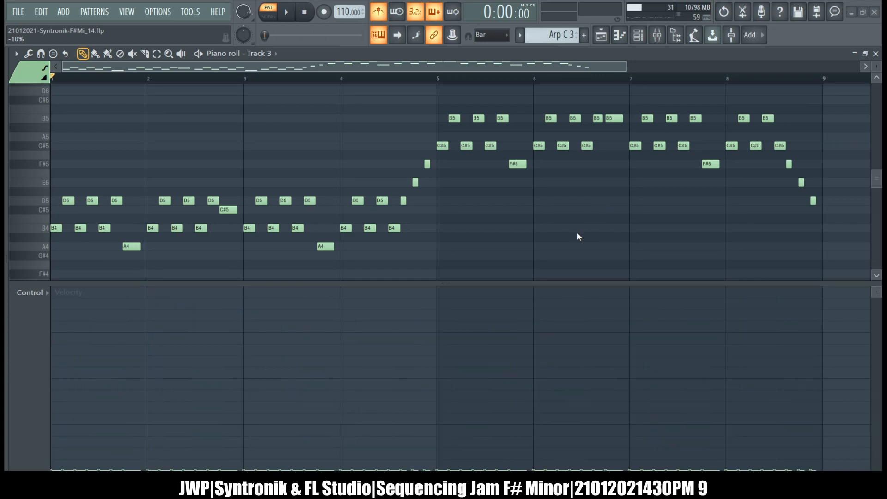
left_click_drag(620, 191, 569, 157)
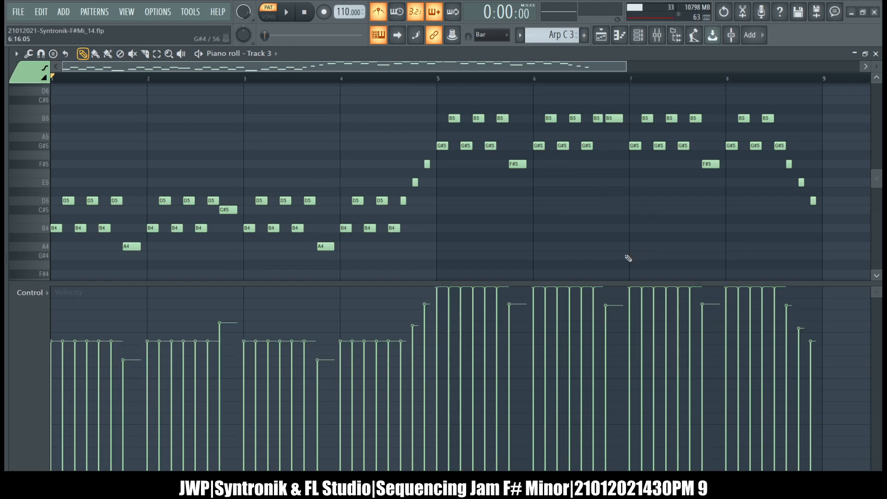
left_click(875, 54)
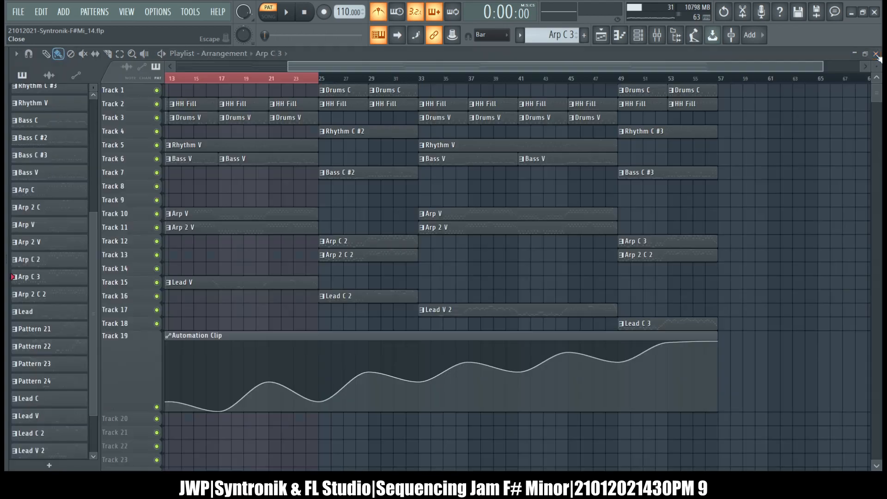
Check the note velocities of the Bass C #3 pattern for comparison with Arp C 3.
double_click(715, 172)
scroll(470, 219, "left", 4)
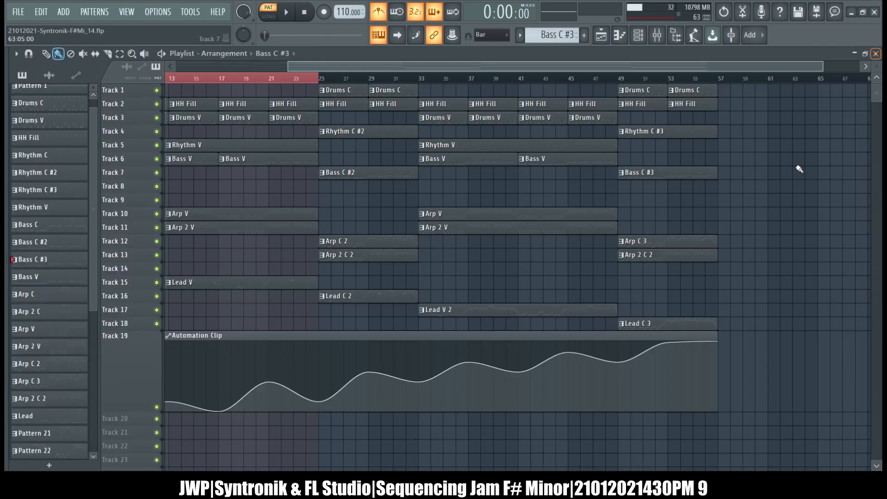
key("F5")
Clone Arp 2 C 2 for the Track 13 clip at bar 49, rename the copy Arp 2 C 3 and open its notes.
left_click(652, 254)
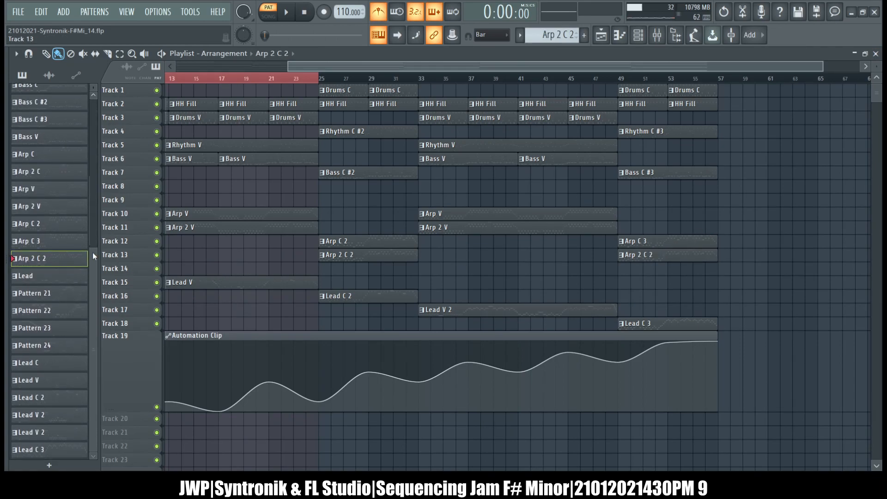
key("ctrl+shift+c")
left_click(51, 277)
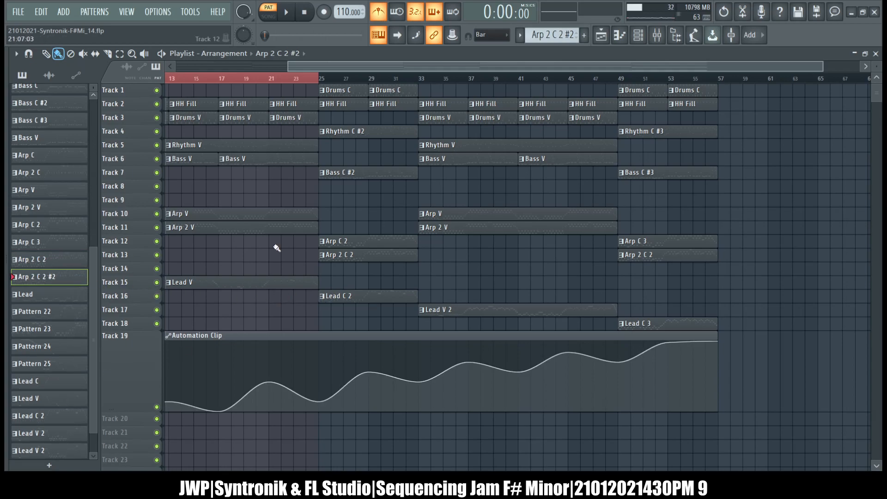
left_click(624, 257)
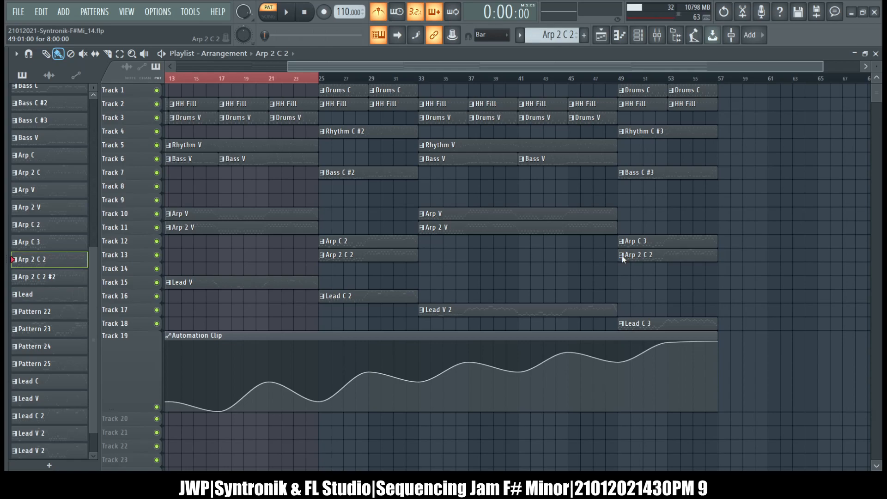
left_click(761, 348)
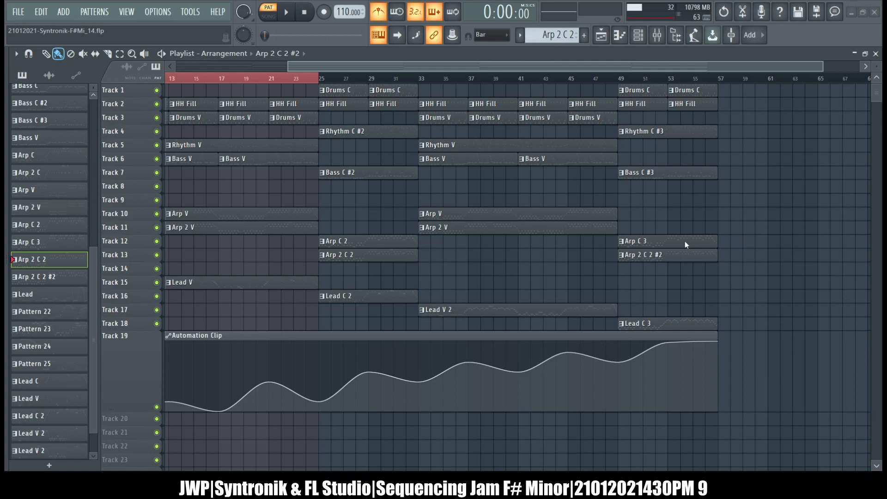
left_click(648, 249)
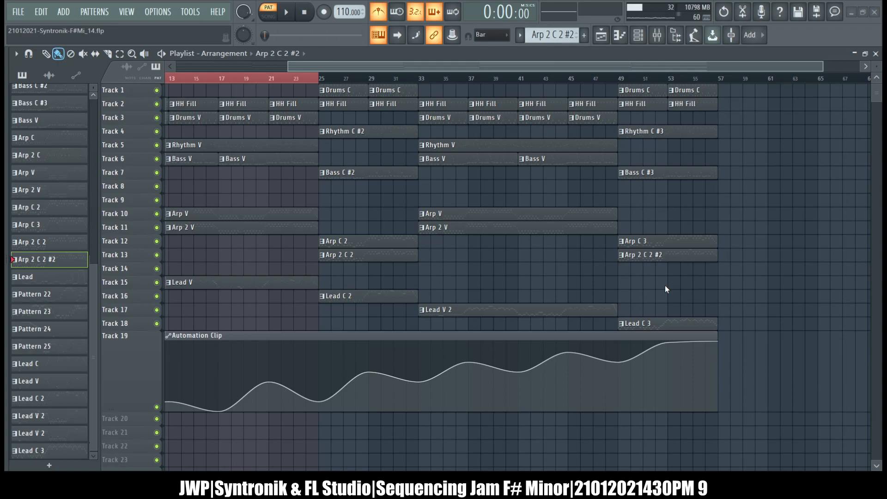
key("Return")
double_click(665, 255)
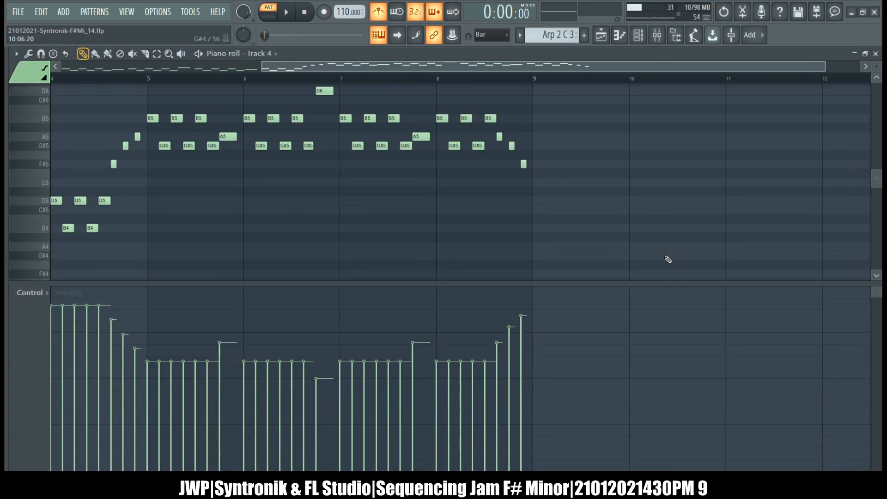
Try inverting the Arp 2 C 3 velocities with level scaling at -100% multiplier and 80% offset, and undo it.
key("alt+x")
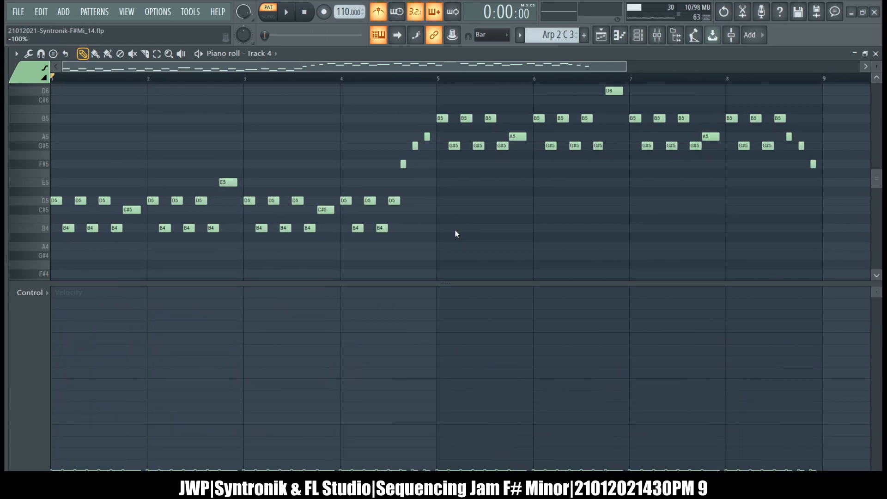
left_click_drag(558, 188, 557, 151)
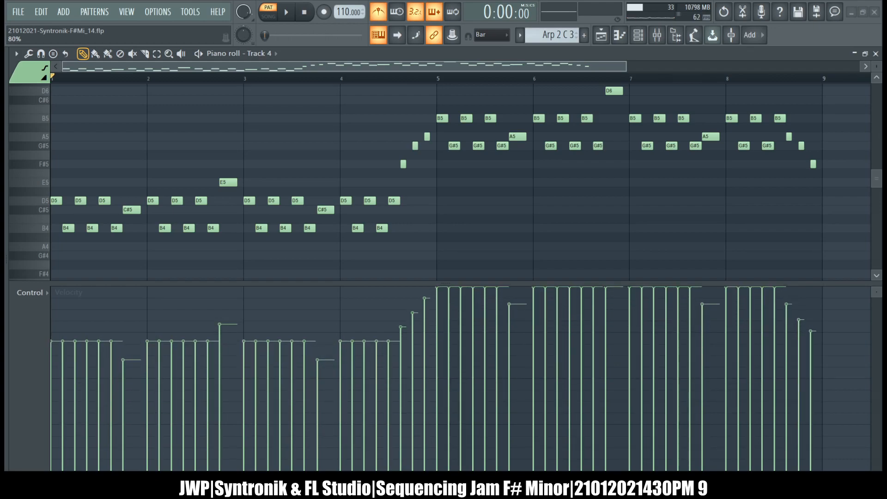
left_click(620, 257)
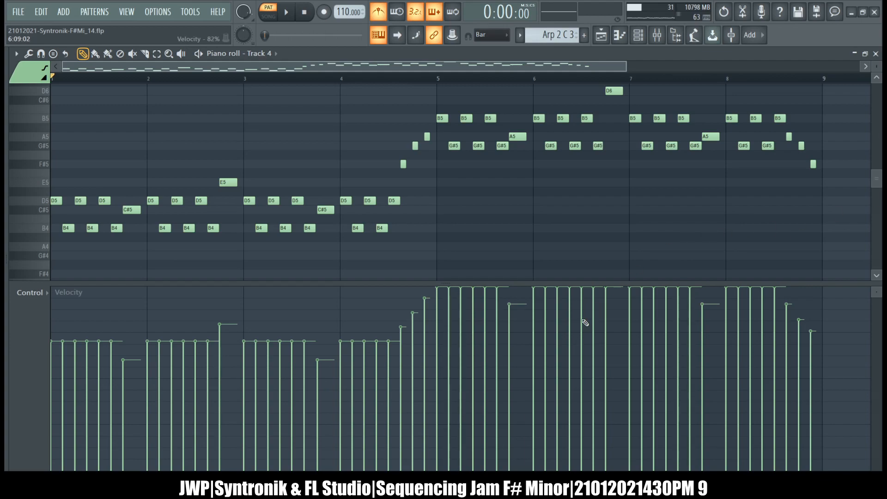
key("ctrl+z")
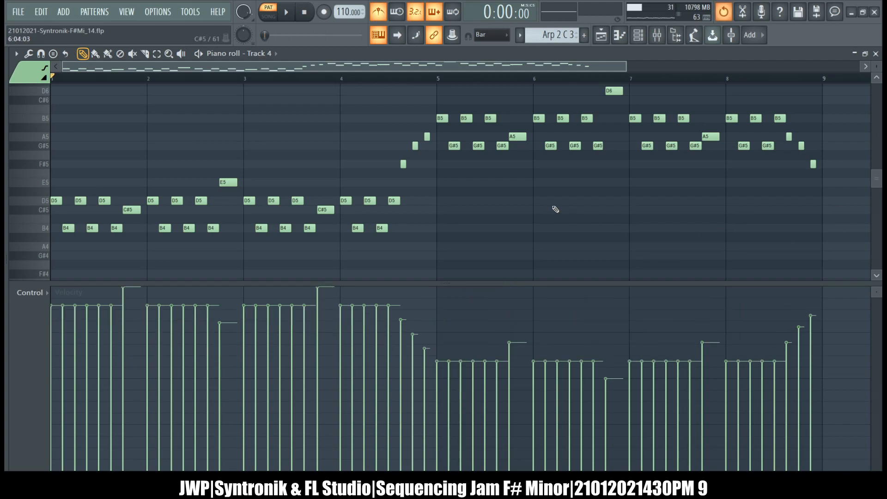
Invert the Arp 2 C 3 velocities by scaling the levels with a -100% multiplier and 75% offset.
key("alt+x")
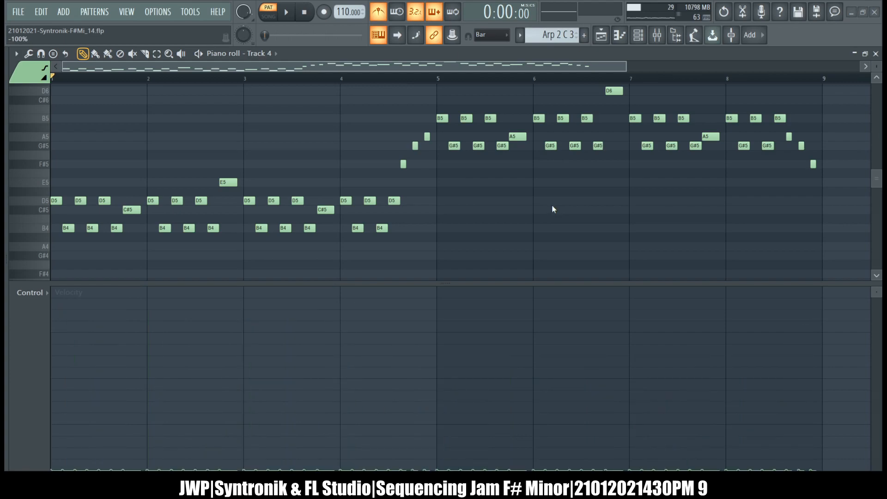
left_click(567, 258)
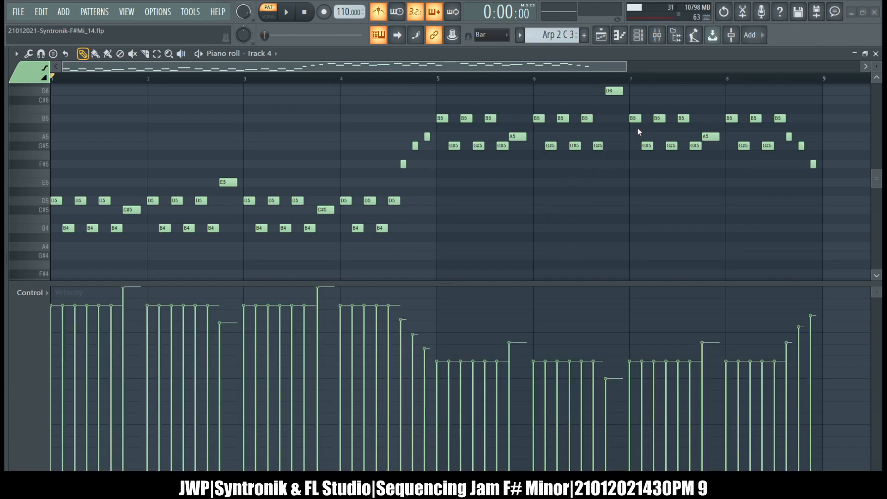
left_click_drag(584, 241, 583, 238)
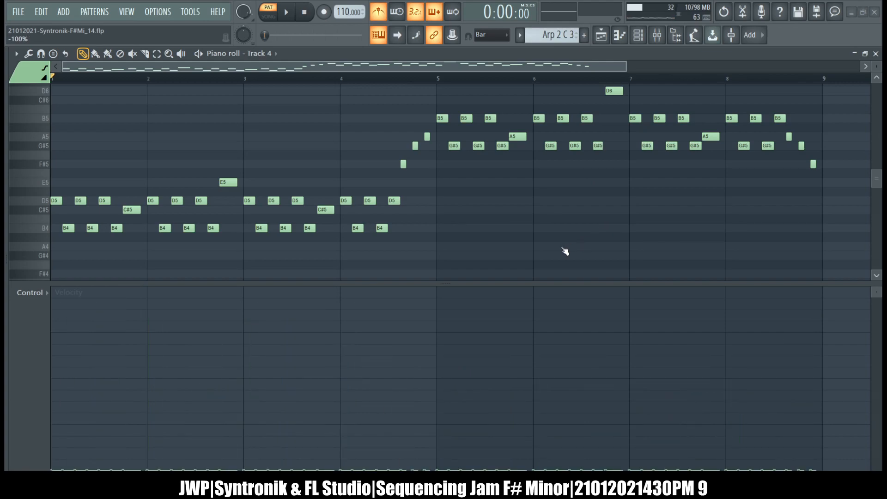
left_click_drag(564, 194, 564, 153)
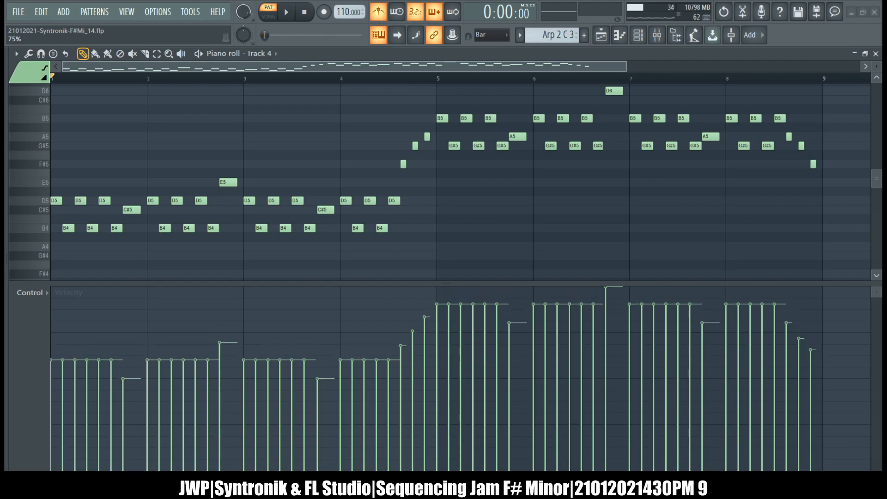
left_click_drag(622, 187, 622, 192)
left_click_drag(573, 155, 572, 151)
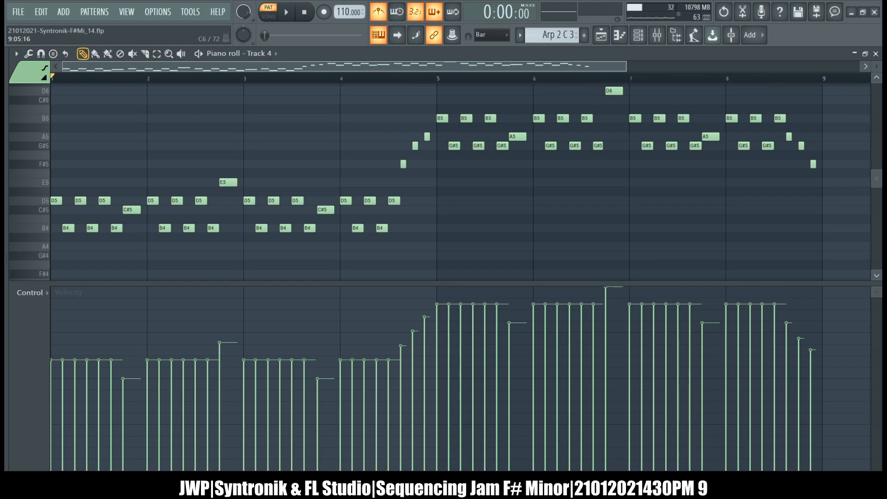
left_click(876, 54)
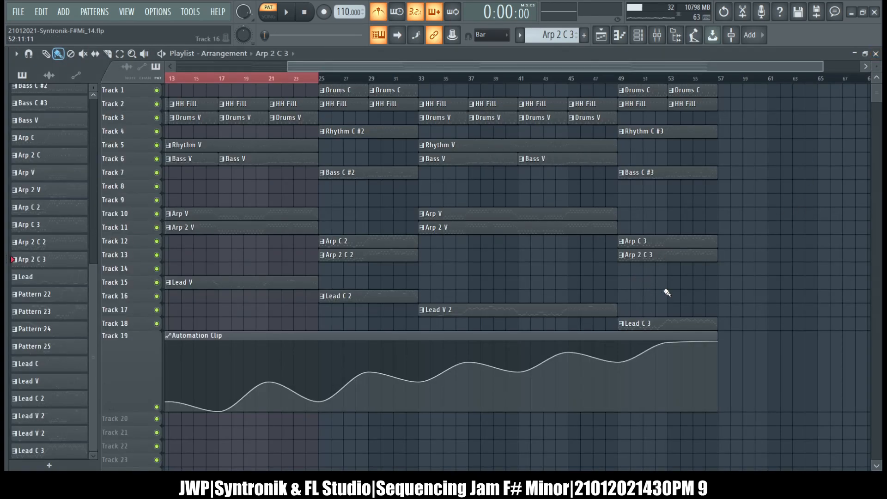
Compare the note velocities of Arp C 3 and Arp 2 C 3, and undo the velocity inversion in both patterns.
double_click(651, 242)
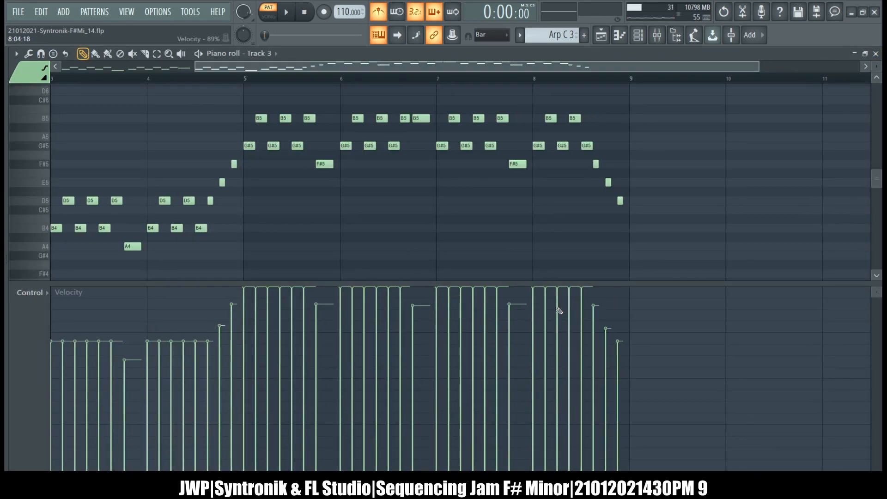
scroll(559, 310, "left", 3)
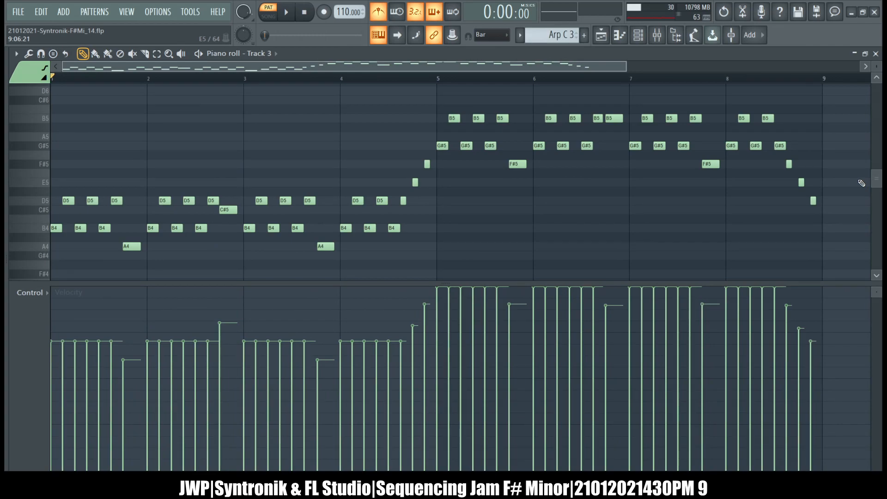
left_click(875, 54)
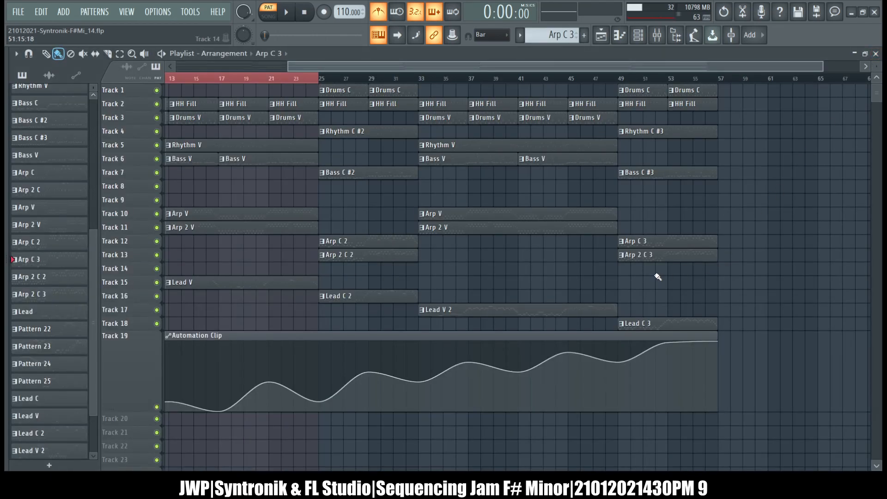
double_click(659, 255)
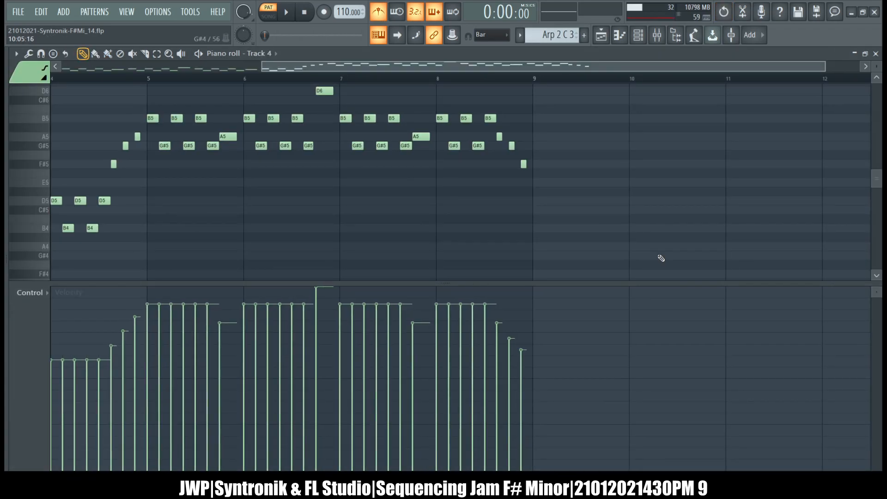
key("ctrl+z")
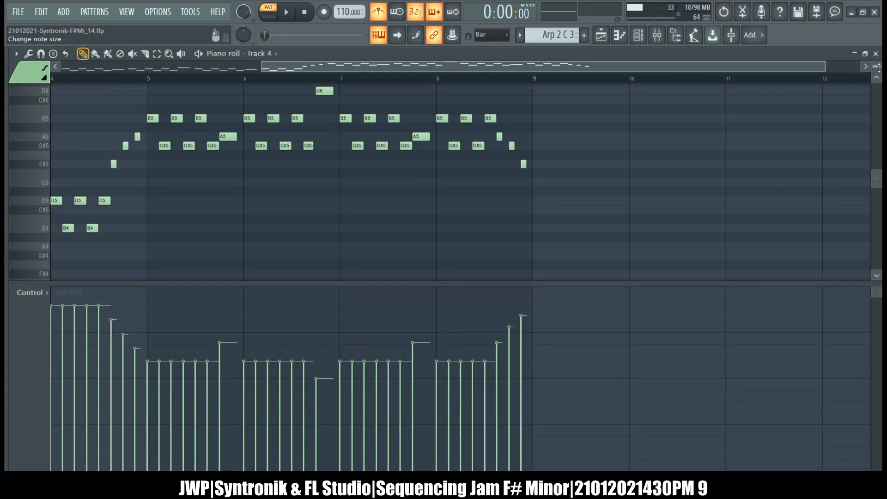
left_click(875, 53)
double_click(659, 238)
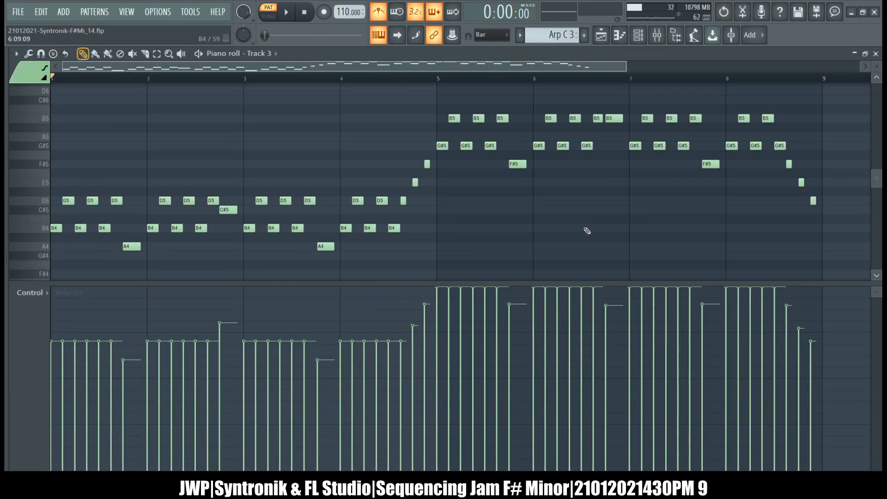
key("ctrl+z")
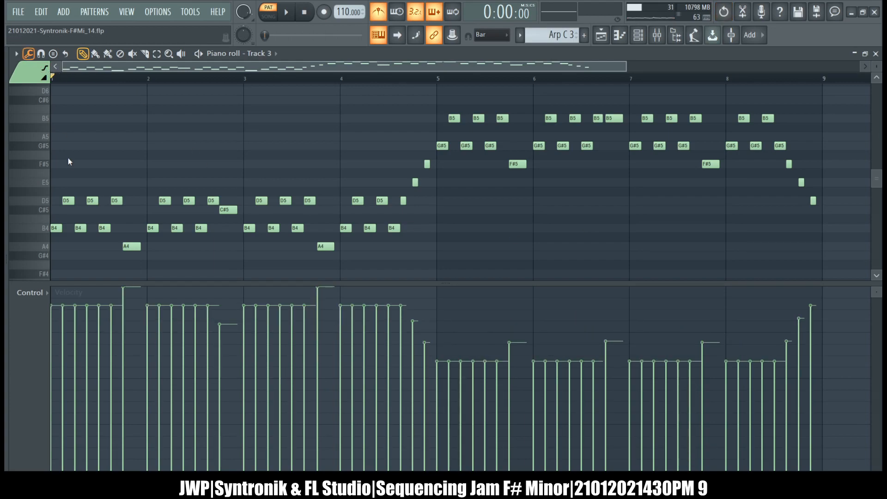
Try inverting the Arp C 3 note velocities by scaling the levels with a -100% multiplier.
left_click(54, 250)
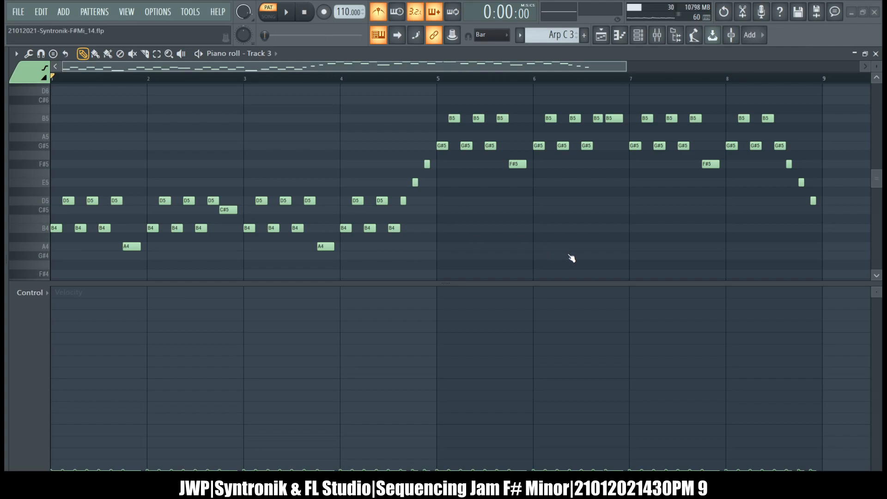
left_click_drag(393, 258, 392, 207)
left_click_drag(560, 153, 560, 154)
left_click_drag(628, 193, 594, 195)
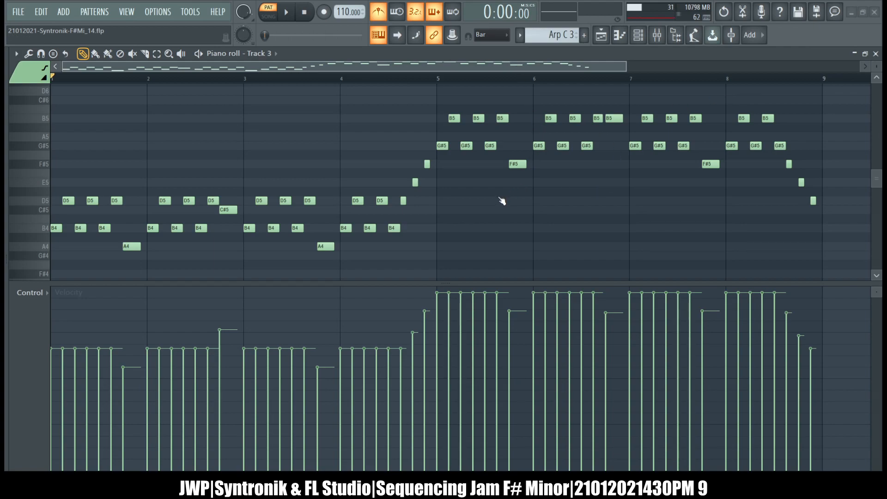
left_click(490, 208)
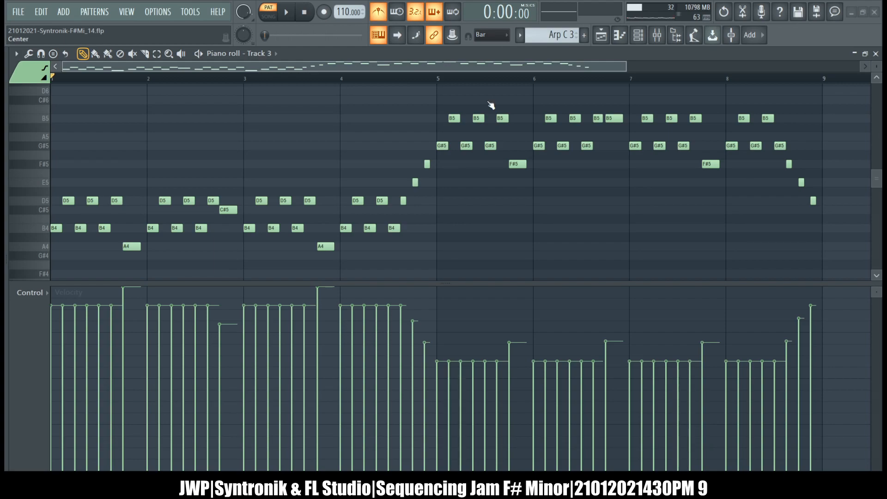
left_click_drag(514, 118, 514, 190)
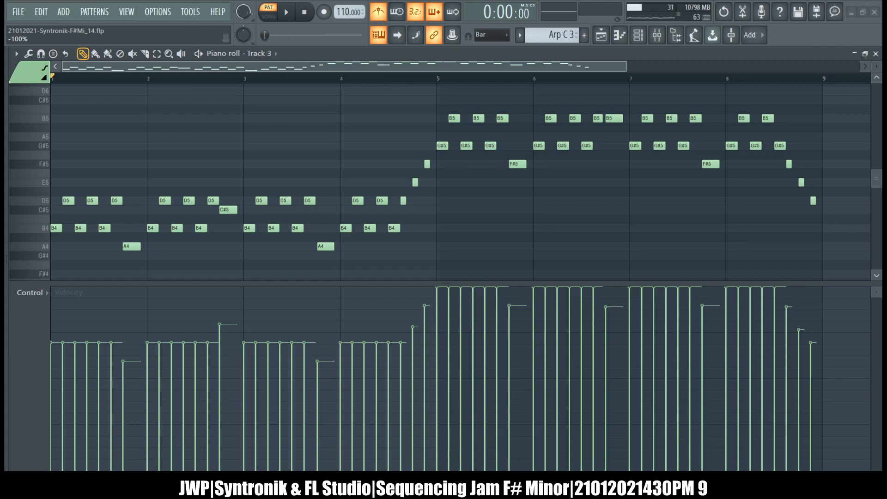
mouse_move(514, 189)
left_mouse_down()
mouse_move(514, 115)
mouse_move(514, 189)
left_mouse_up()
Try lowering the velocity of the C#5 note at the end of bar 2, and undo it together with the inversion.
left_click(229, 363)
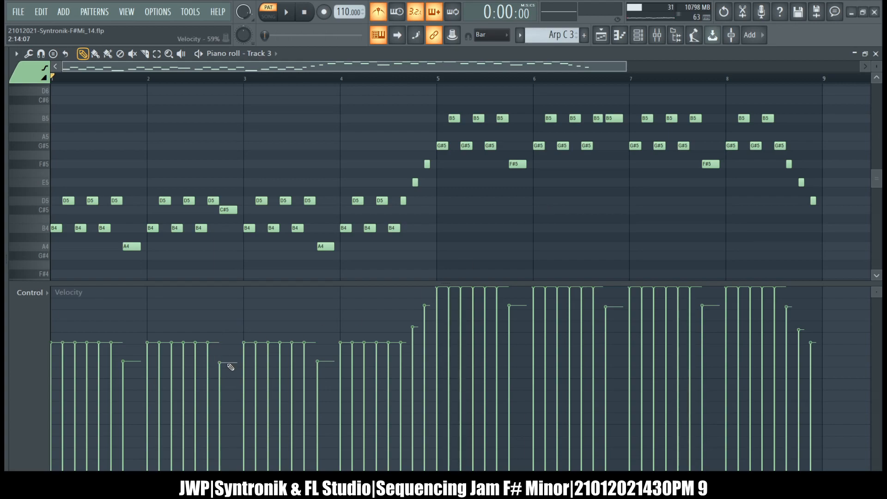
left_click_drag(228, 363, 229, 365)
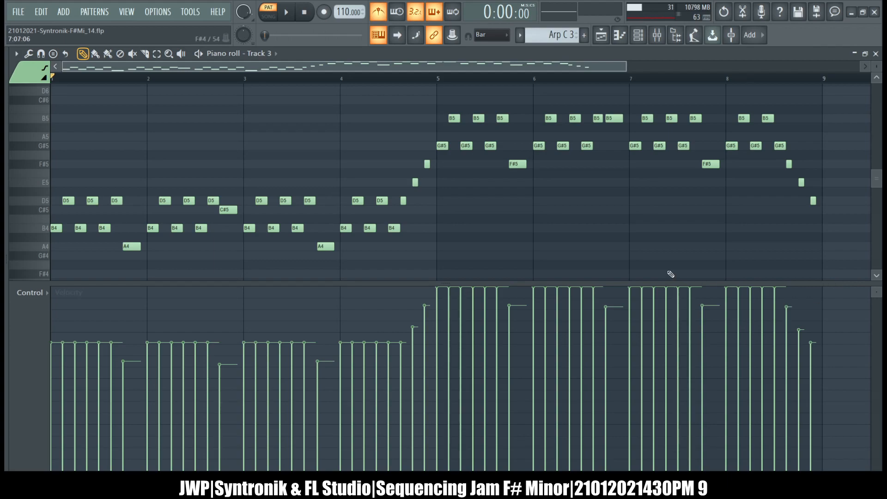
scroll(531, 249, "up", 2)
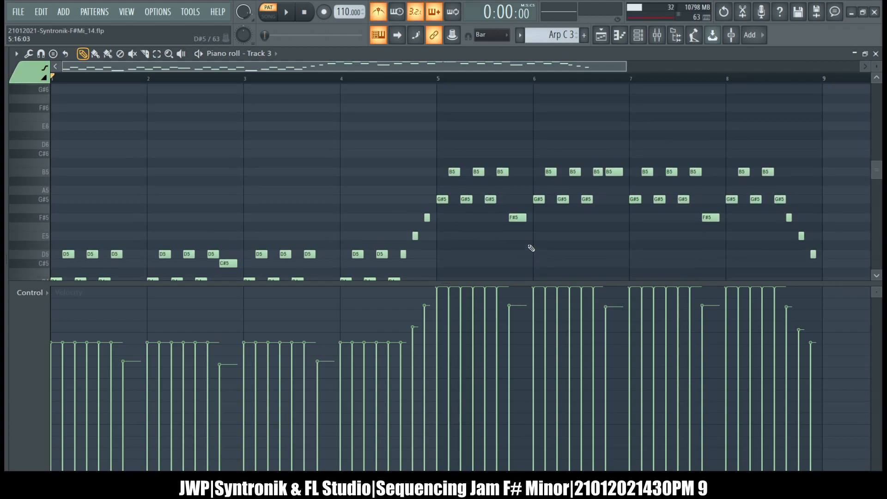
key("ctrl+alt+z")
key("ctrl+alt+z")
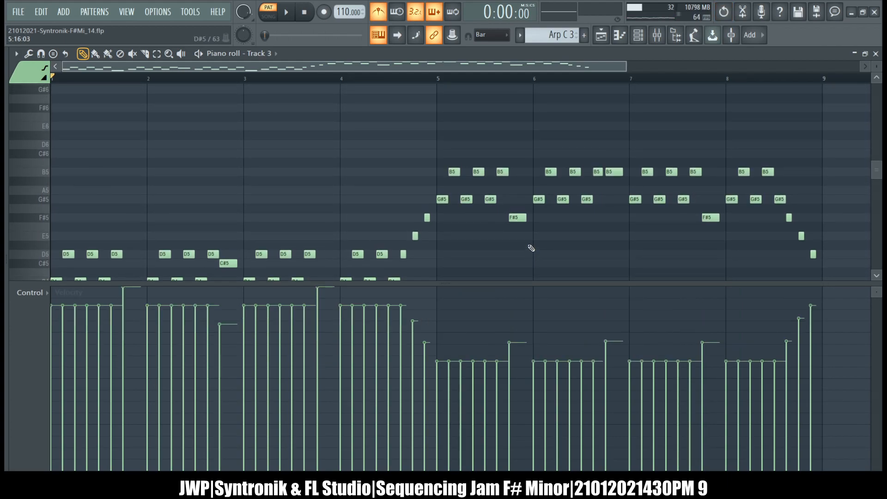
Invert the Arp C 3 velocities by scaling the levels with a -100% multiplier and a reduced offset.
key("alt+x")
left_click(53, 249)
key("ctrl+alt+z")
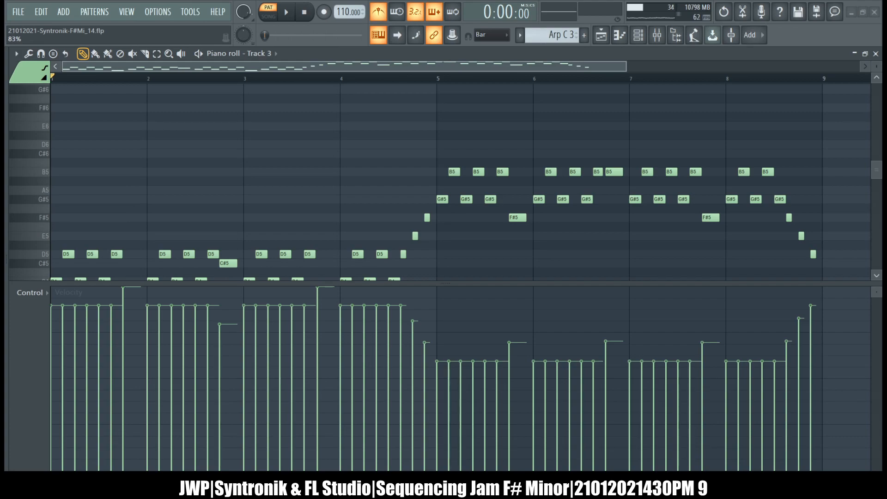
left_click_drag(517, 120, 518, 172)
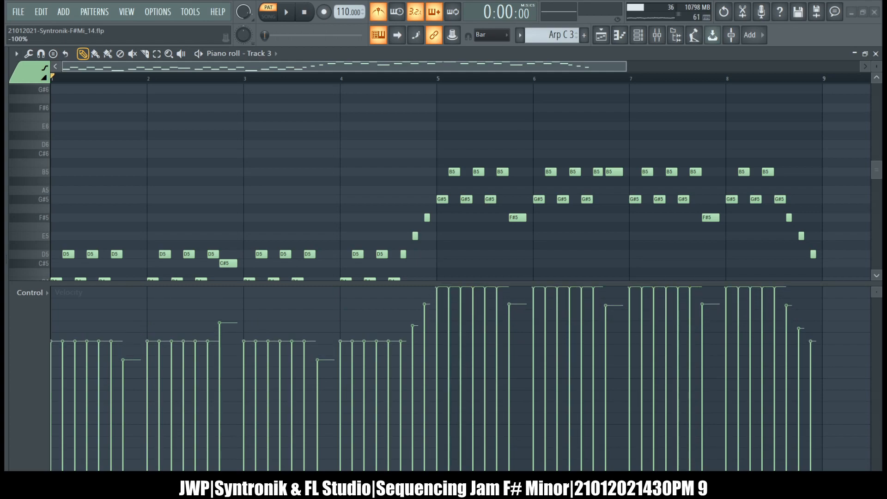
left_click_drag(547, 132, 551, 141)
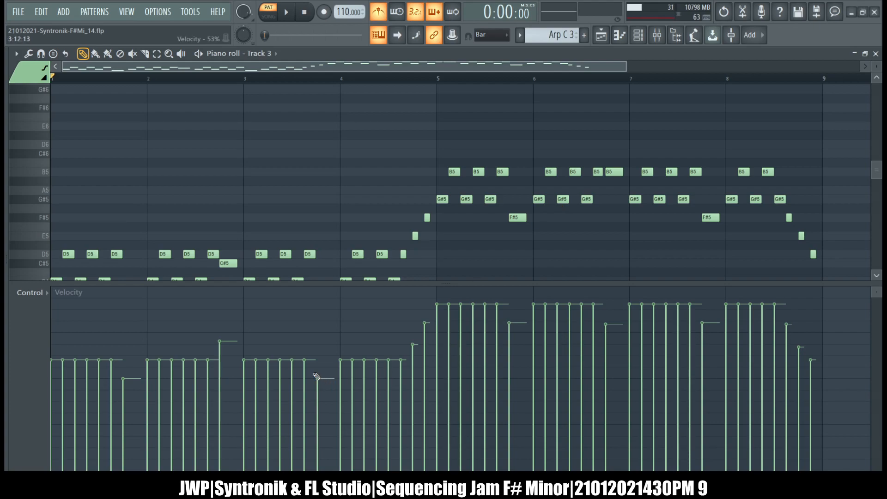
Lower the bar 2 C#5 velocity to match the long A4 notes and raise the last B5 note of bar 6 to maximum.
left_click(228, 381)
left_click_drag(610, 308, 615, 282)
key("ctrl+z")
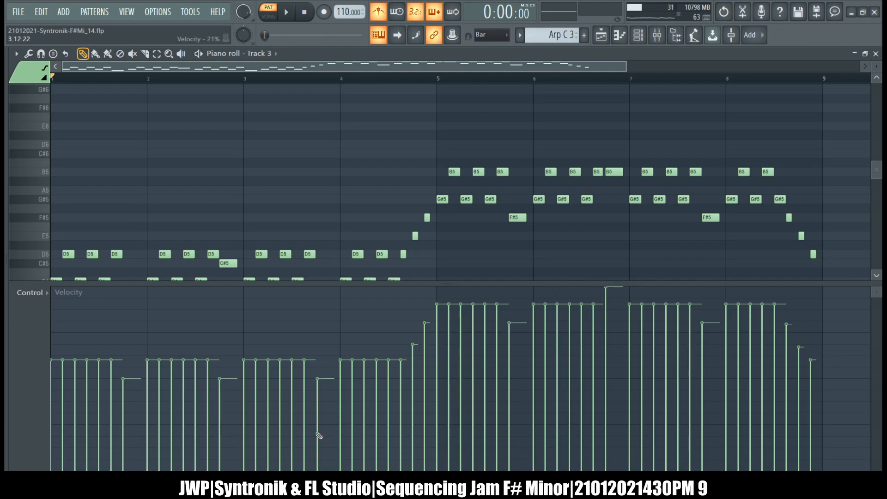
left_click(875, 54)
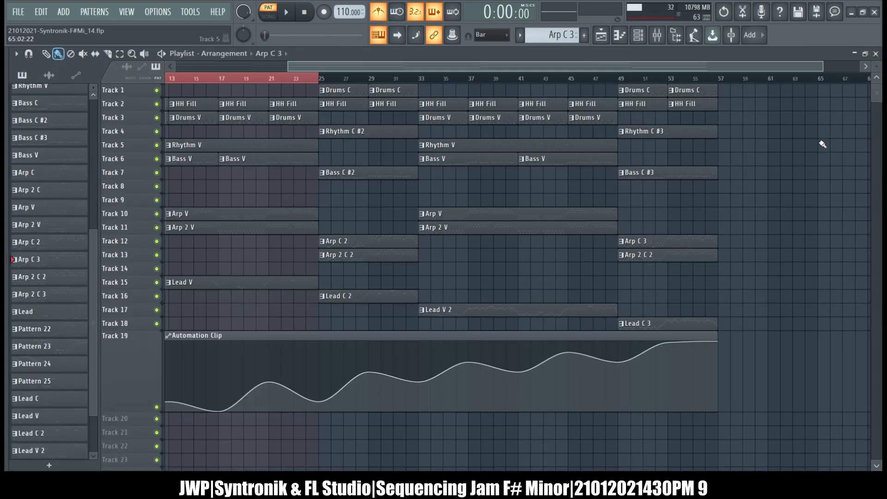
Assign Arp 2 C 3 to the Track 13 clip at bar 49 and invert its note velocities with level scaling.
left_click(639, 258)
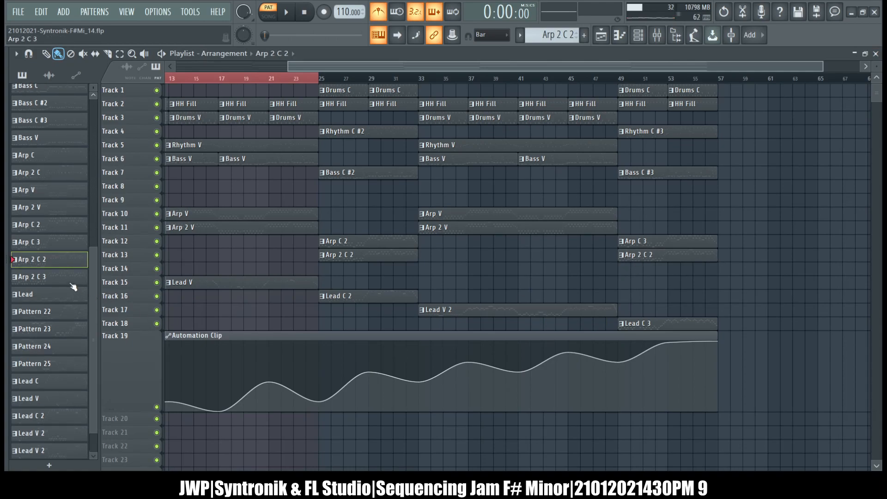
left_click(58, 277)
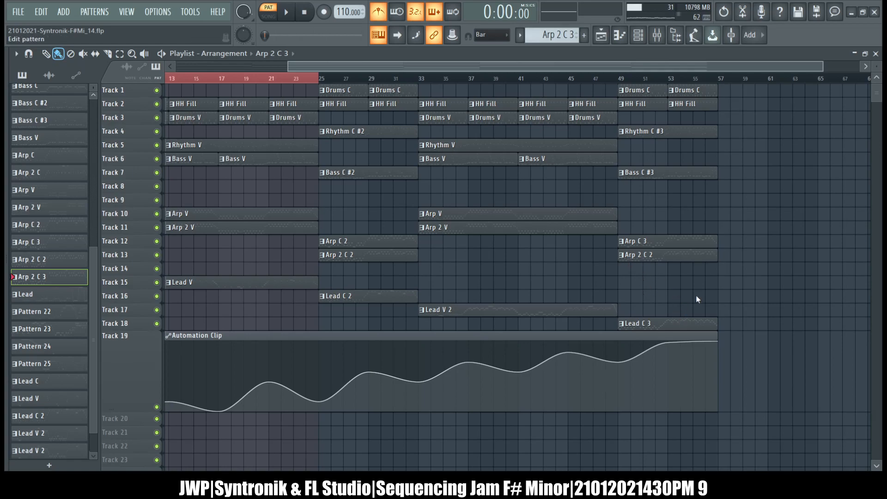
left_click(654, 255)
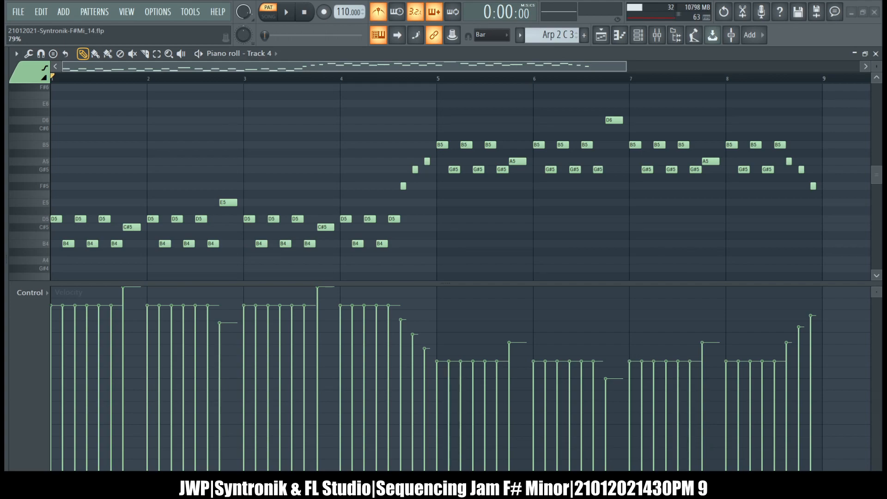
left_click_drag(511, 108, 547, 142)
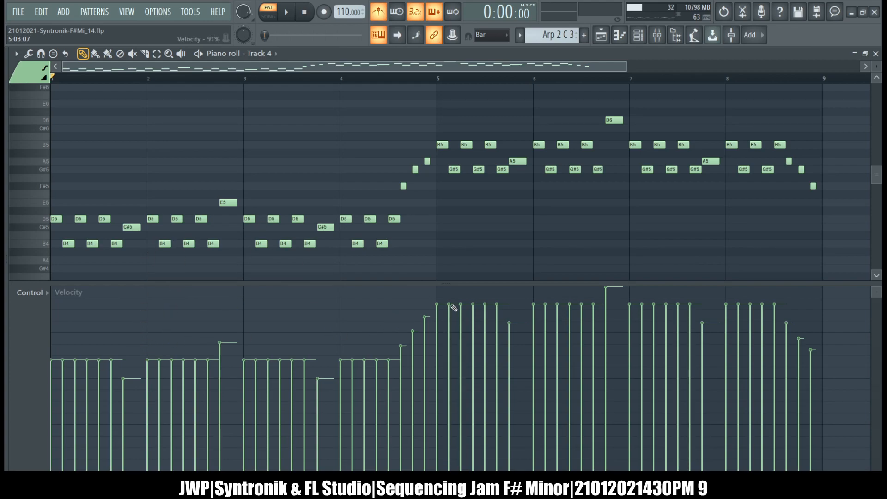
Check the Lead C 3 note velocities and save the project as new version 21012021-Syntronik-F#Mi_15.flp.
left_click(875, 54)
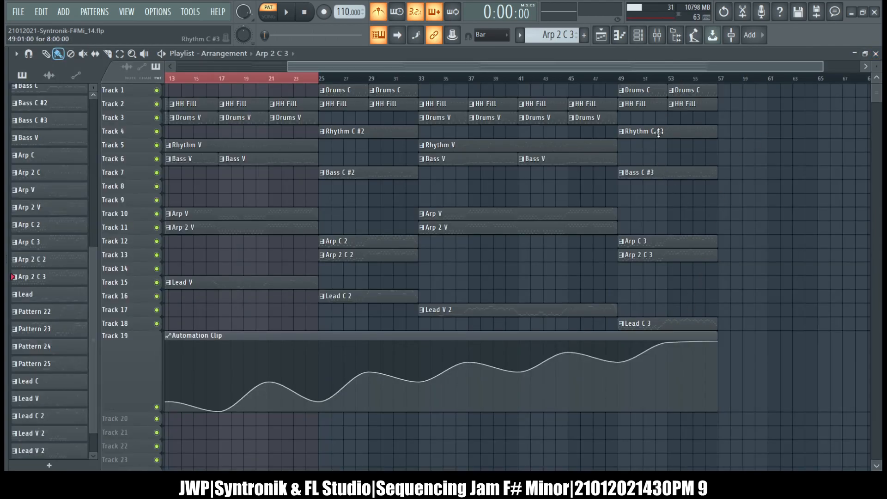
double_click(652, 322)
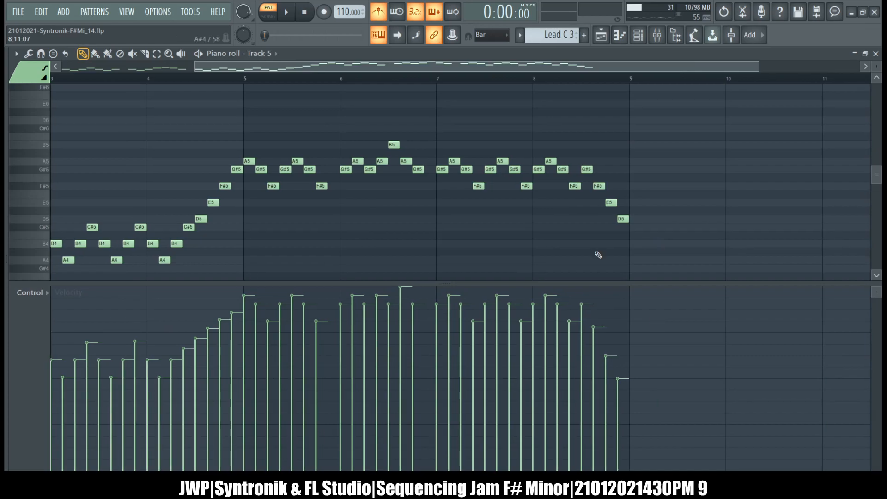
left_click(876, 54)
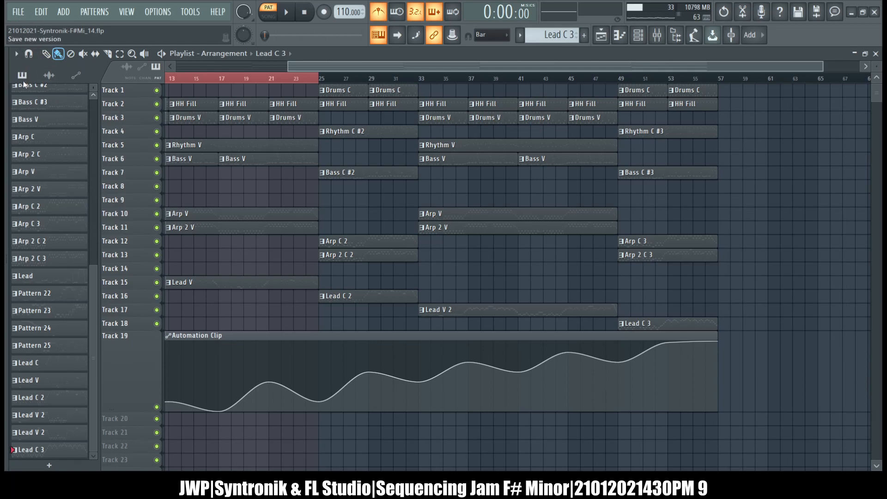
Clear the playlist time selection and play the whole arrangement in song mode with the mixer's Master track shown.
left_click(300, 81)
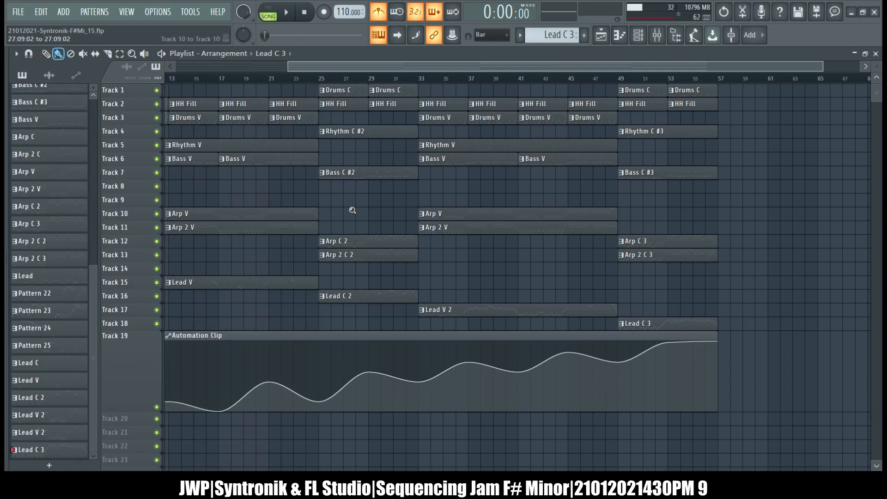
scroll(352, 211, "left", 4)
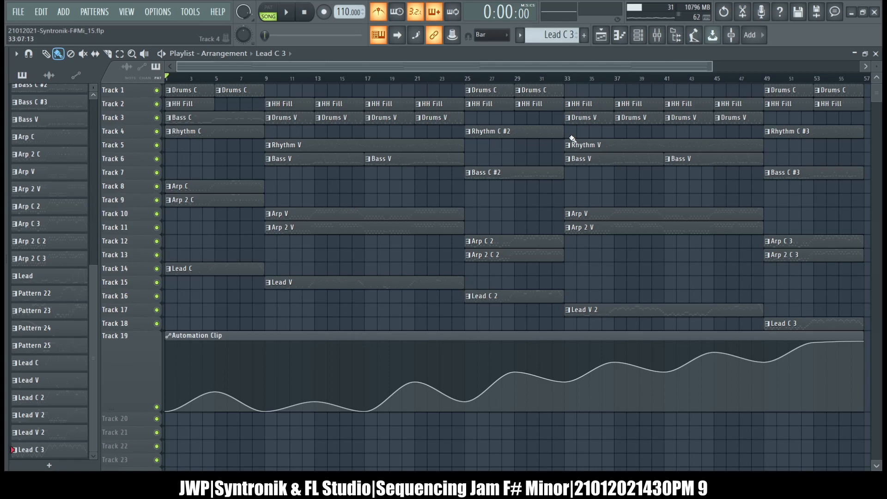
left_click(654, 39)
left_click(467, 147)
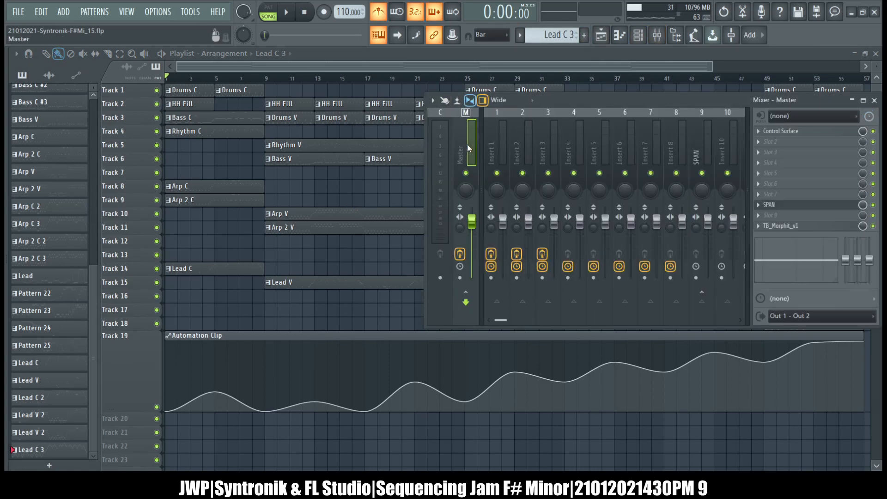
left_click(288, 15)
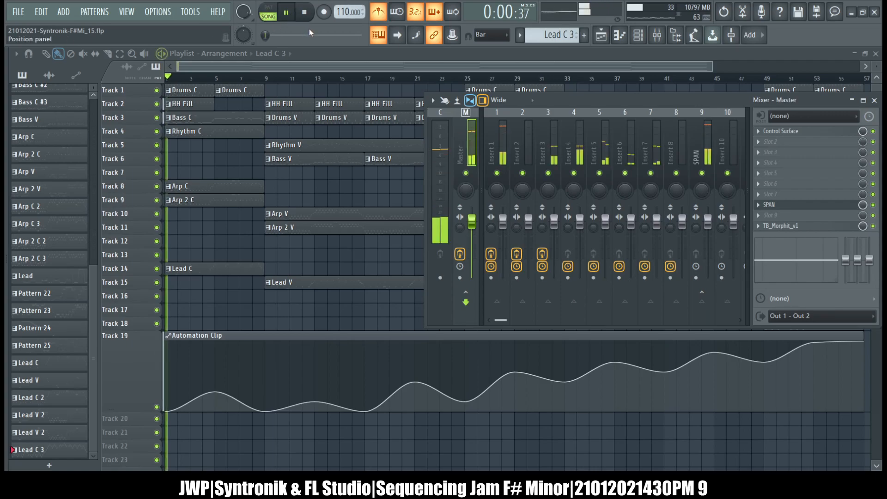
Hide the mixer during playback, show the channel rack and look at the Patcher channel's Drumaxx routing map.
key("F9")
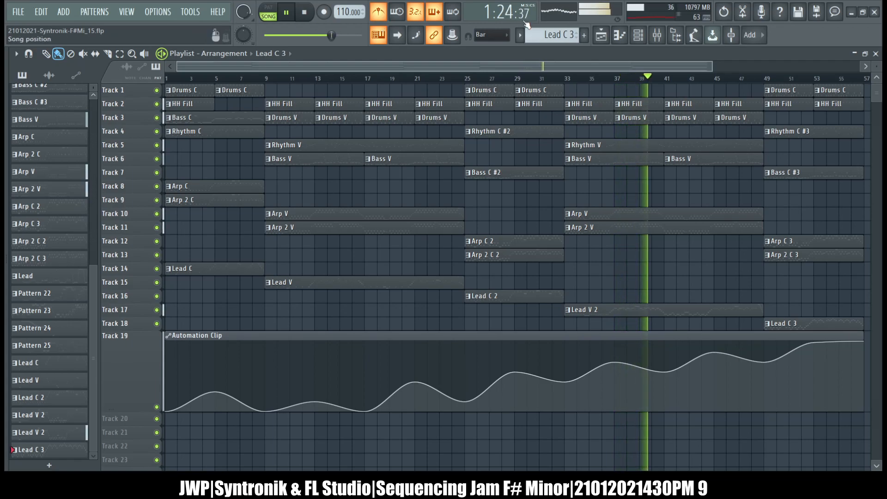
left_click(637, 36)
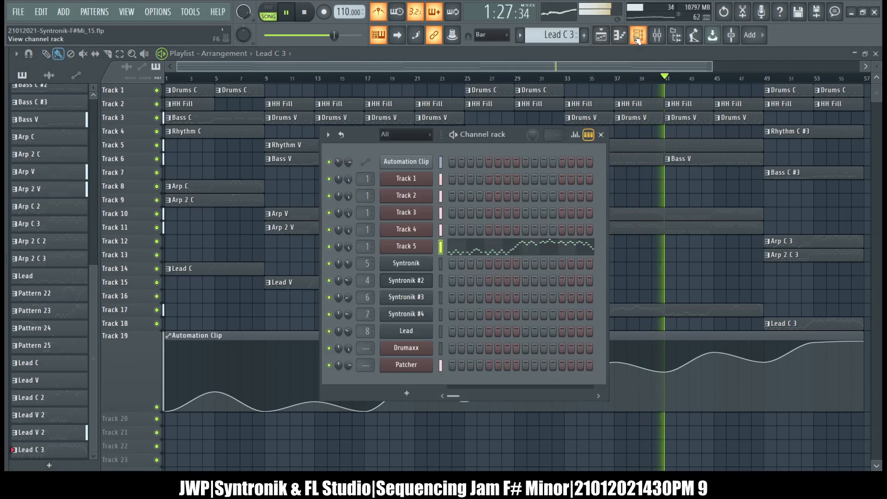
left_click(416, 358)
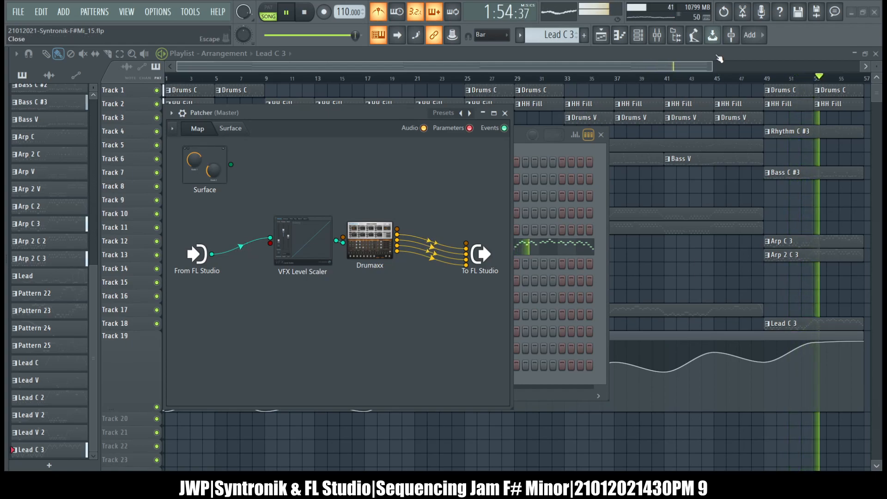
left_click(504, 112)
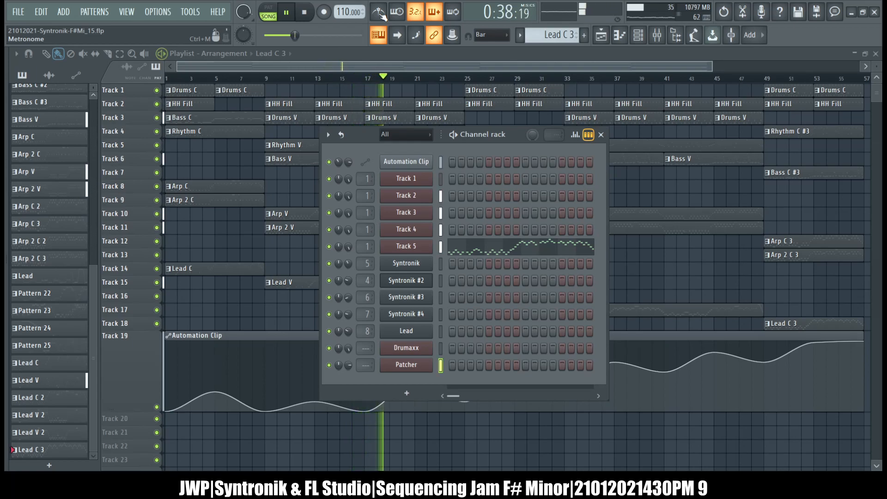
Leave the metronome on, look at the Patcher map again, close the channel rack and stop playback.
left_click(379, 14)
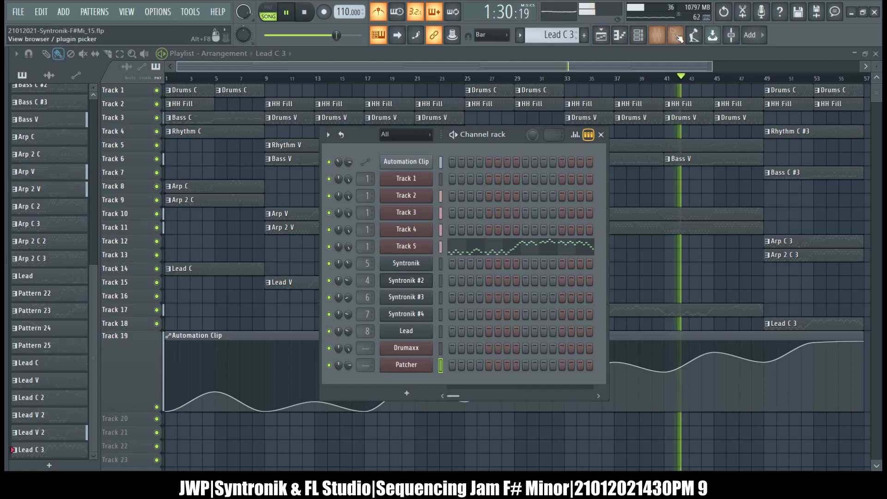
left_click(422, 352)
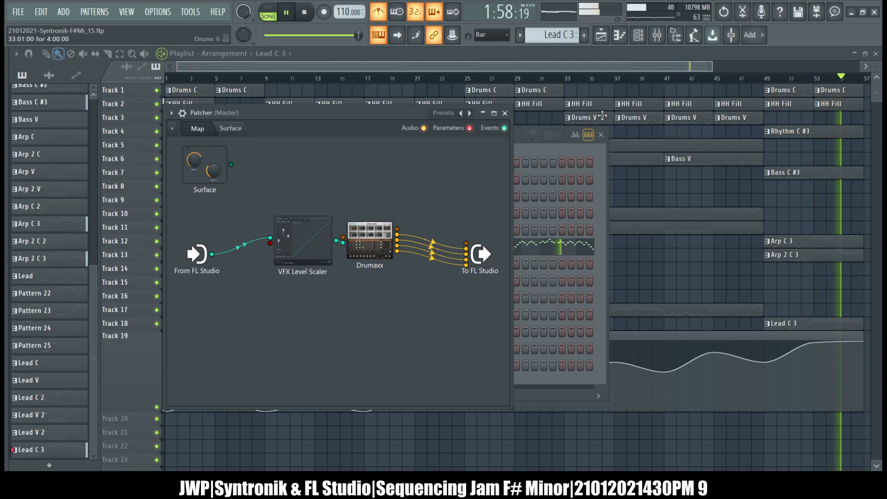
left_click(505, 113)
key("F6")
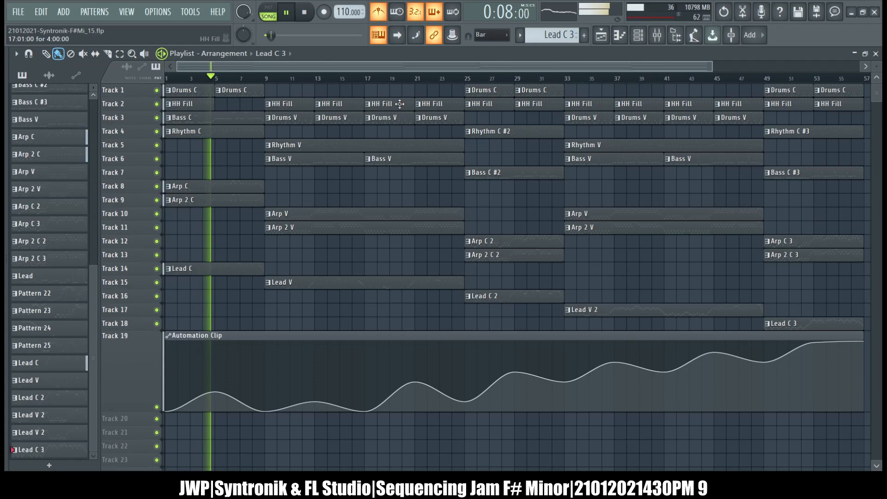
key("space")
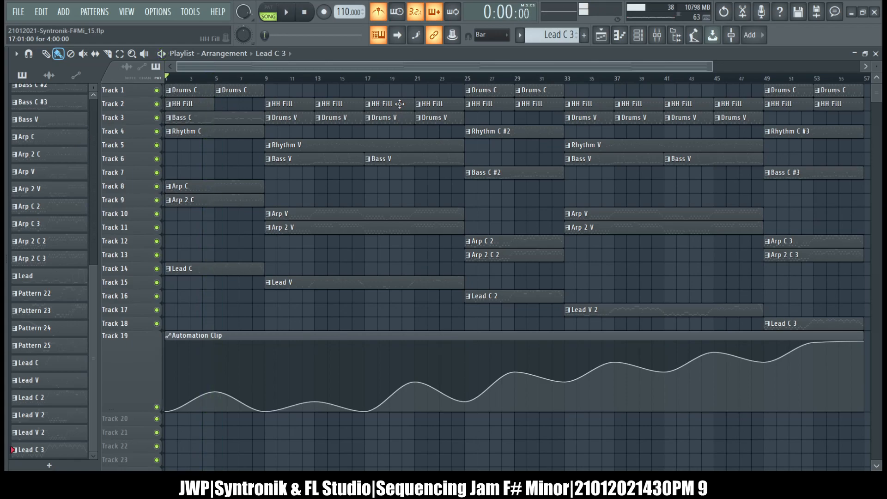